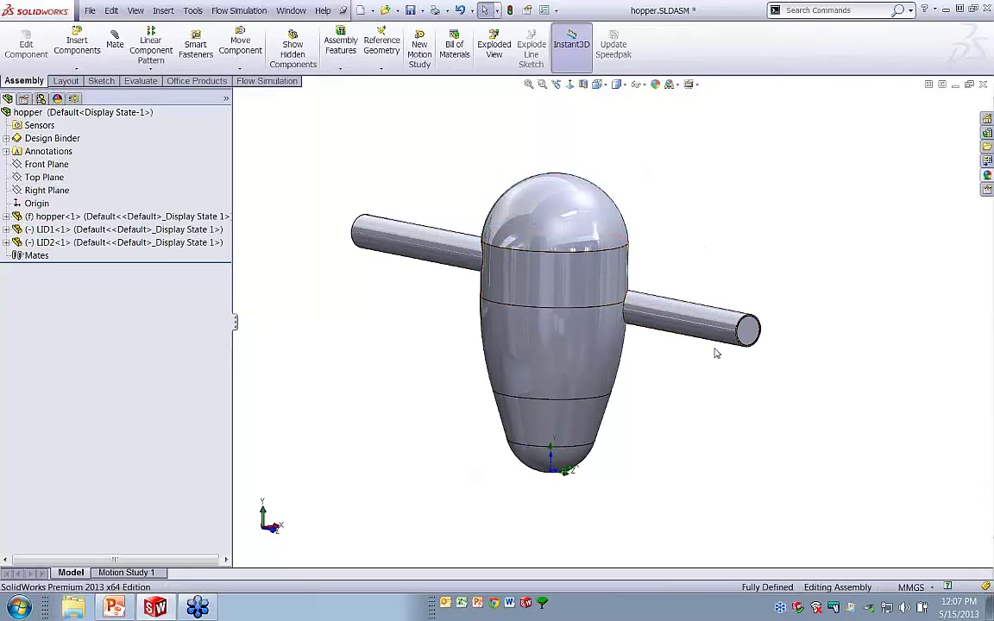
- Start a new flow simulation project with the wizard and name it "60 feet per second"
middle_click_drag(715, 350, 701, 349)
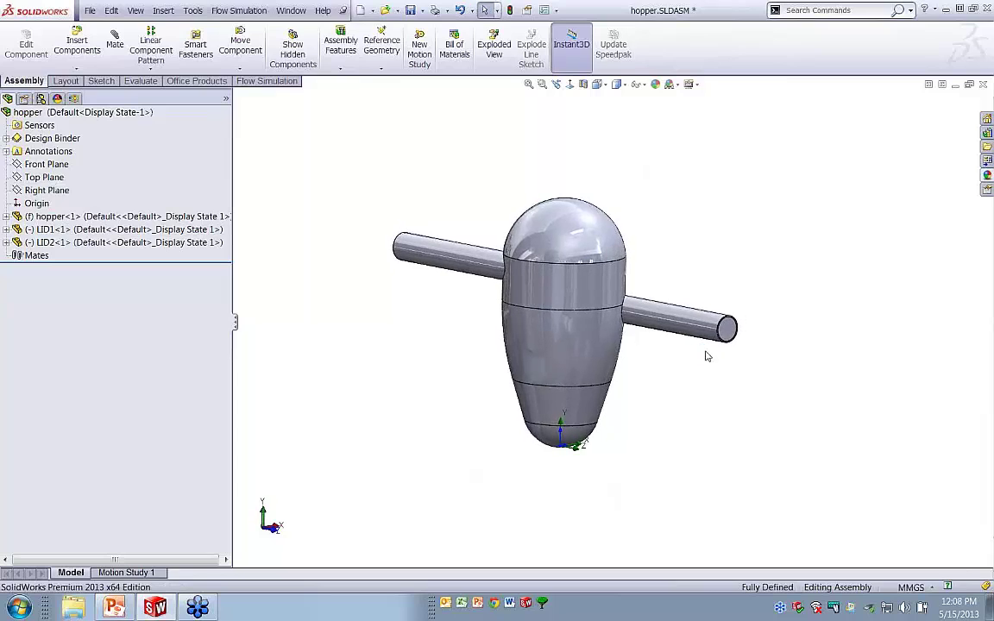
left_click(74, 99)
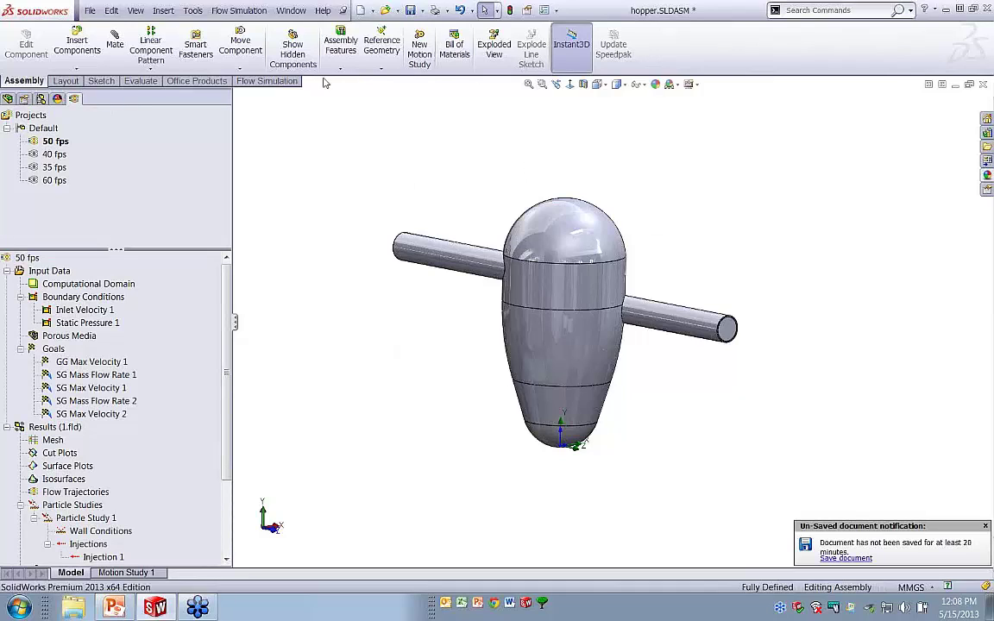
left_click(271, 80)
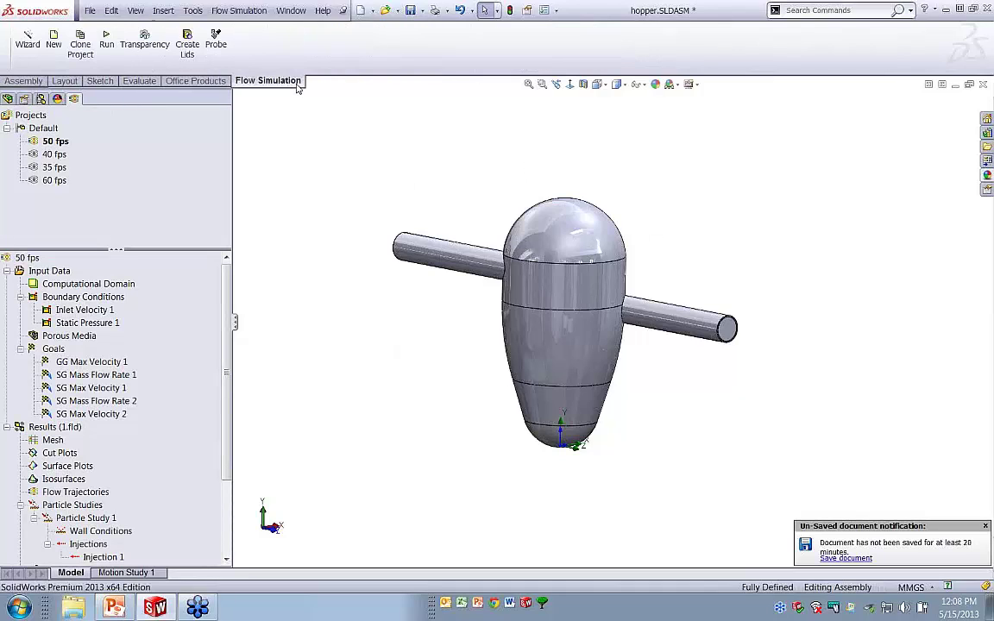
left_click(24, 45)
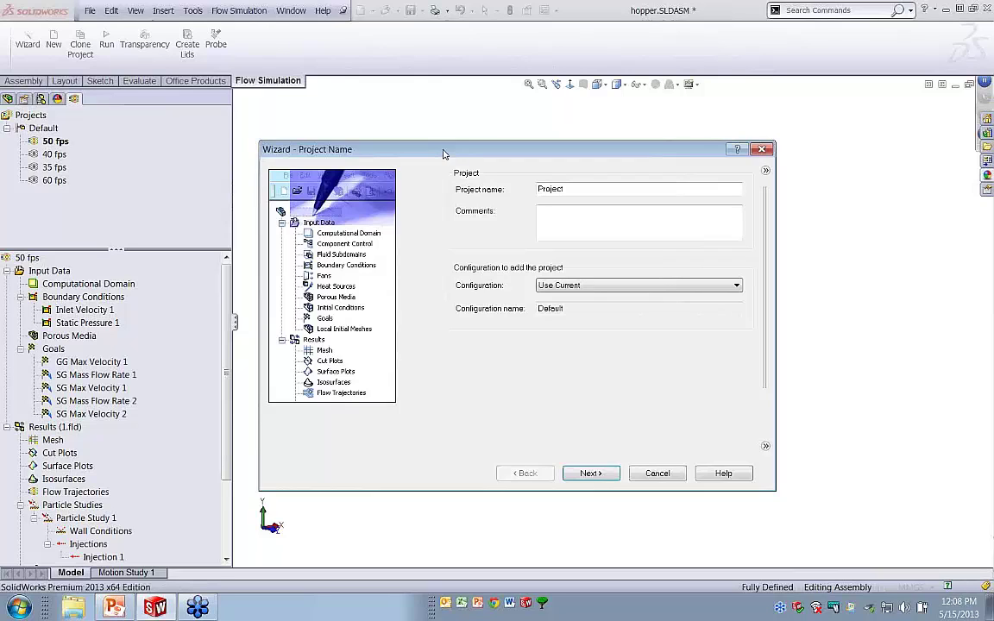
left_click_drag(583, 192, 486, 189)
left_click_drag(554, 153, 607, 348)
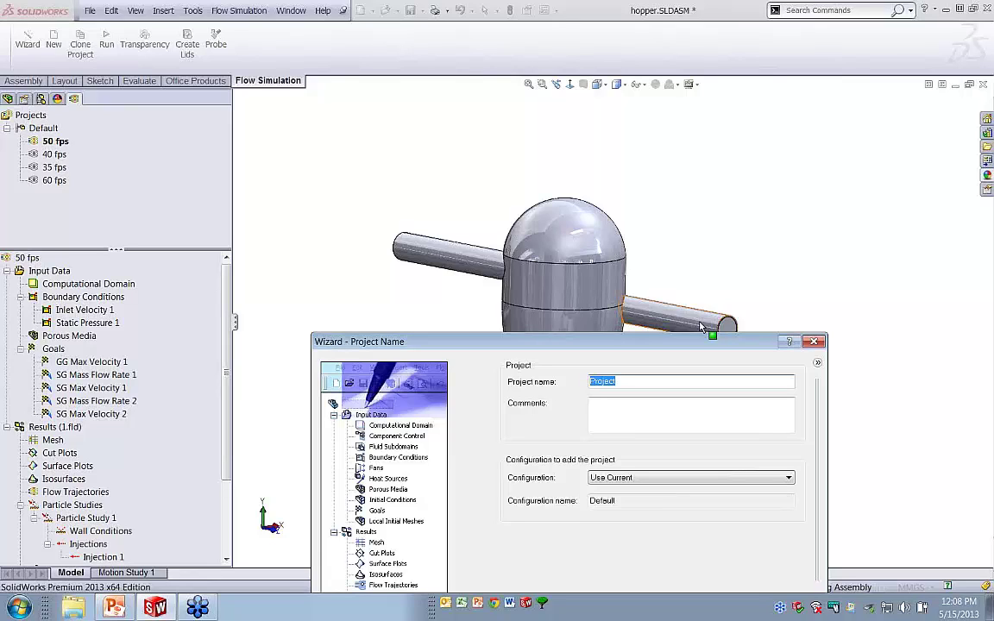
type("60 feet pr second")
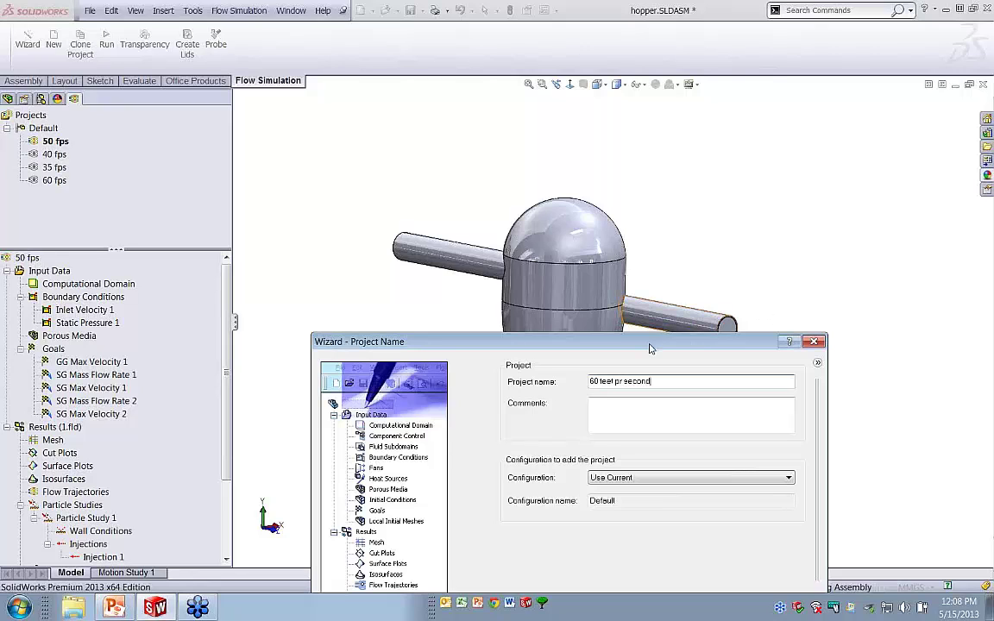
left_click_drag(650, 345, 651, 155)
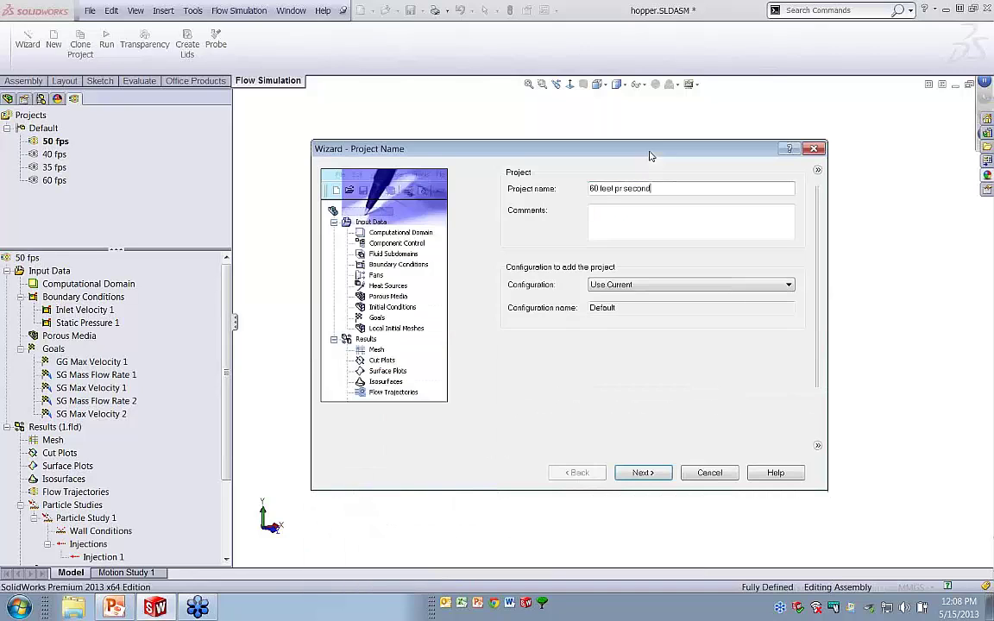
left_click(619, 189)
type("er")
left_click(643, 472)
- Select the USA unit system and accept the internal analysis type without any additional physical features
left_click(553, 250)
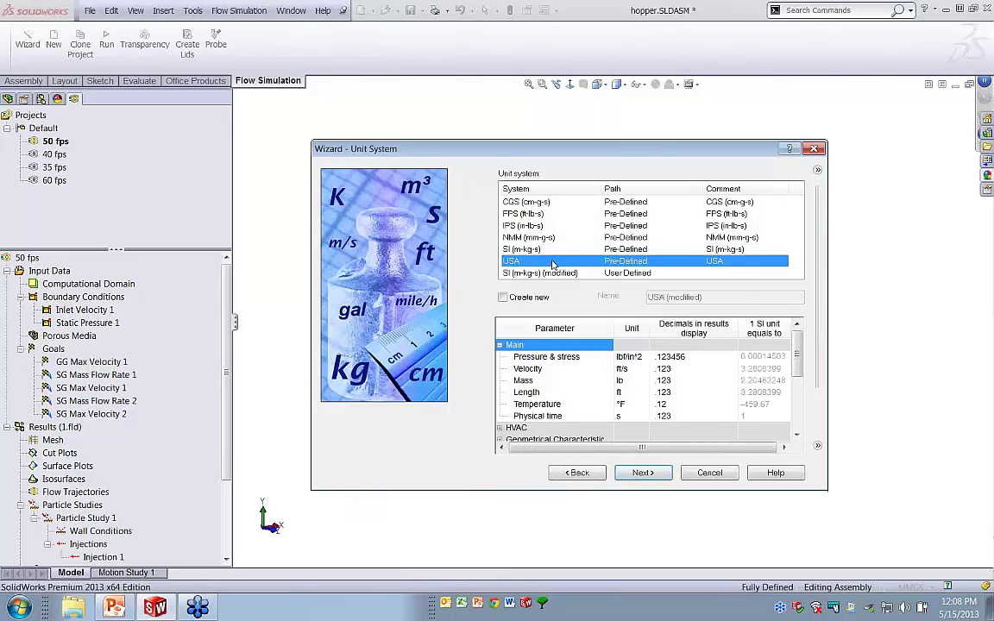
left_click(644, 472)
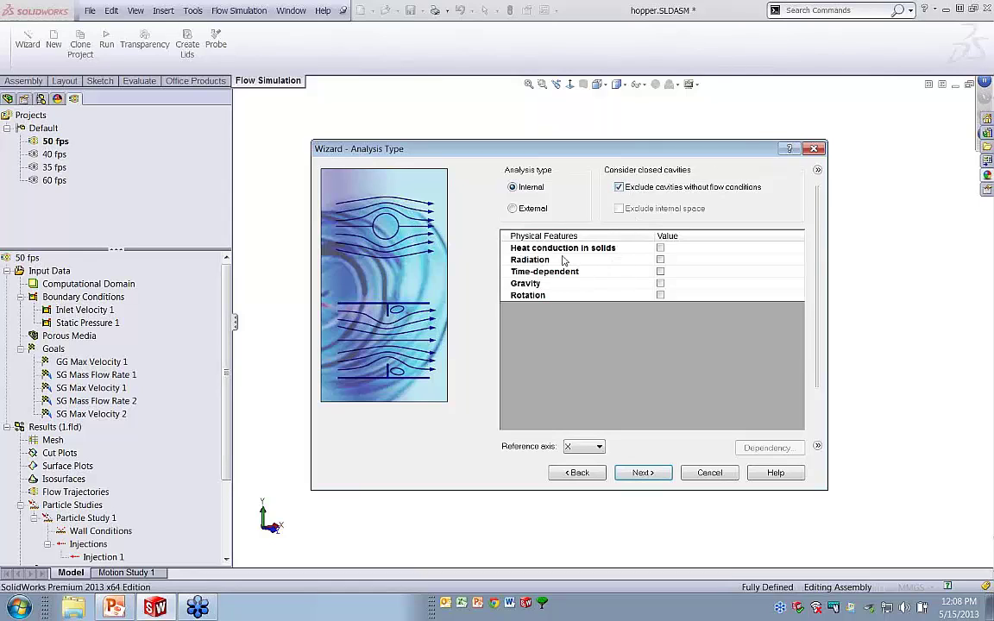
left_click(643, 473)
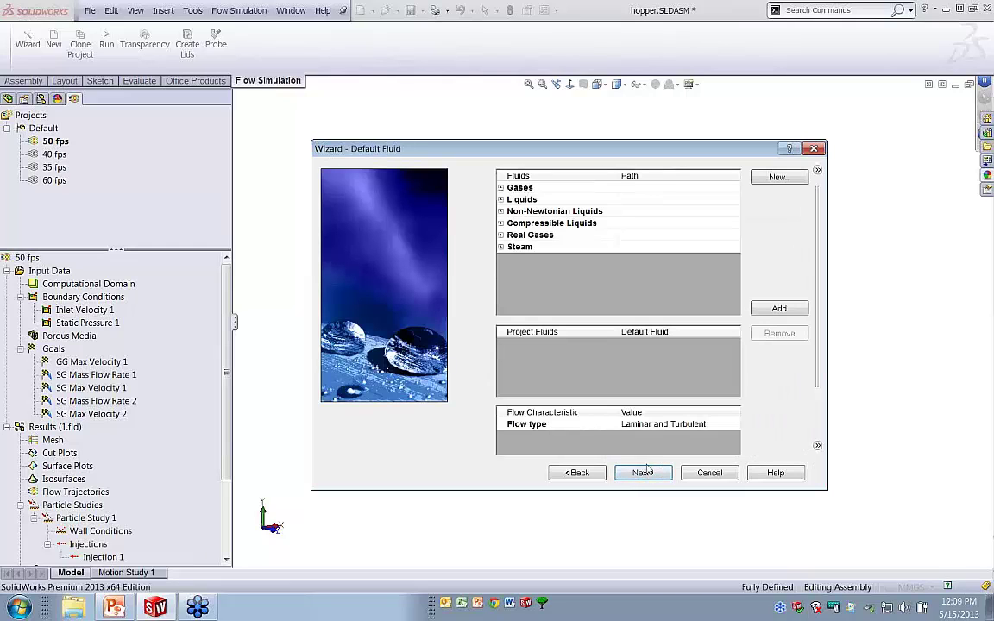
- Add the pre-defined gas Air as the project fluid and finish the wizard with the default wall and initial conditions
left_click(501, 190)
double_click(537, 224)
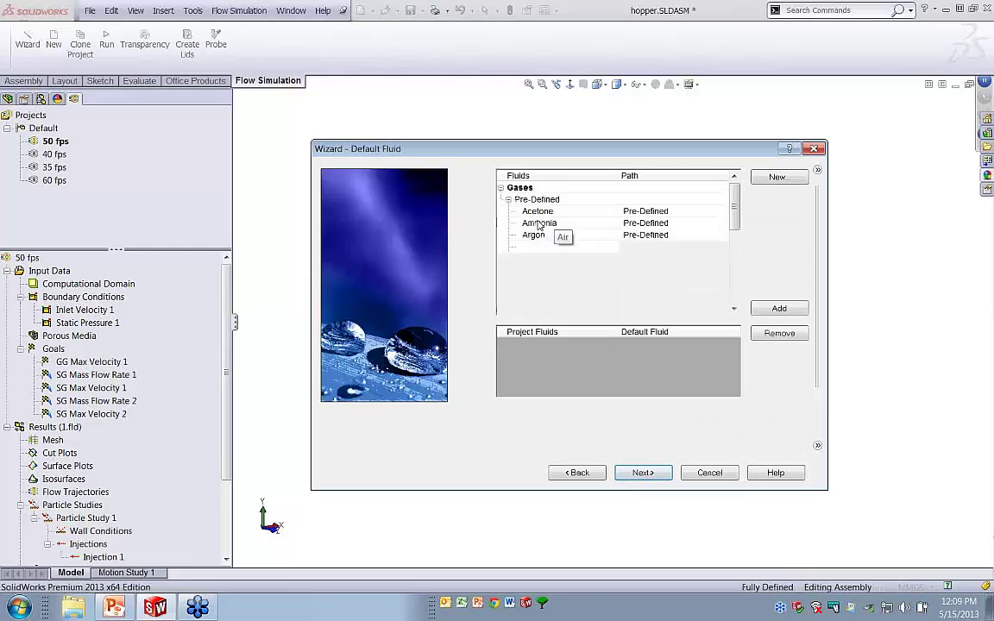
left_click(647, 474)
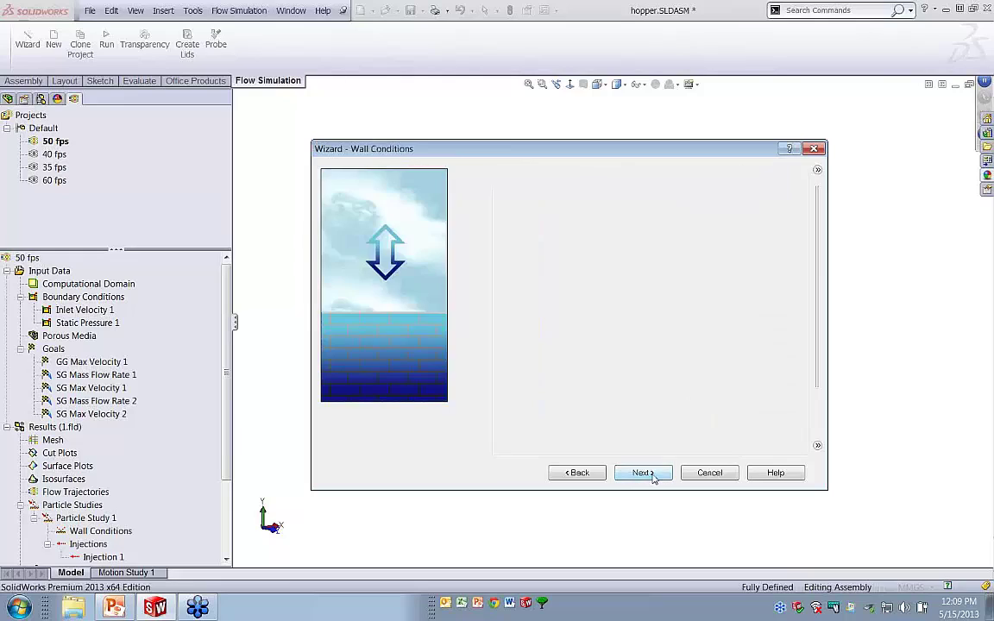
left_click(655, 473)
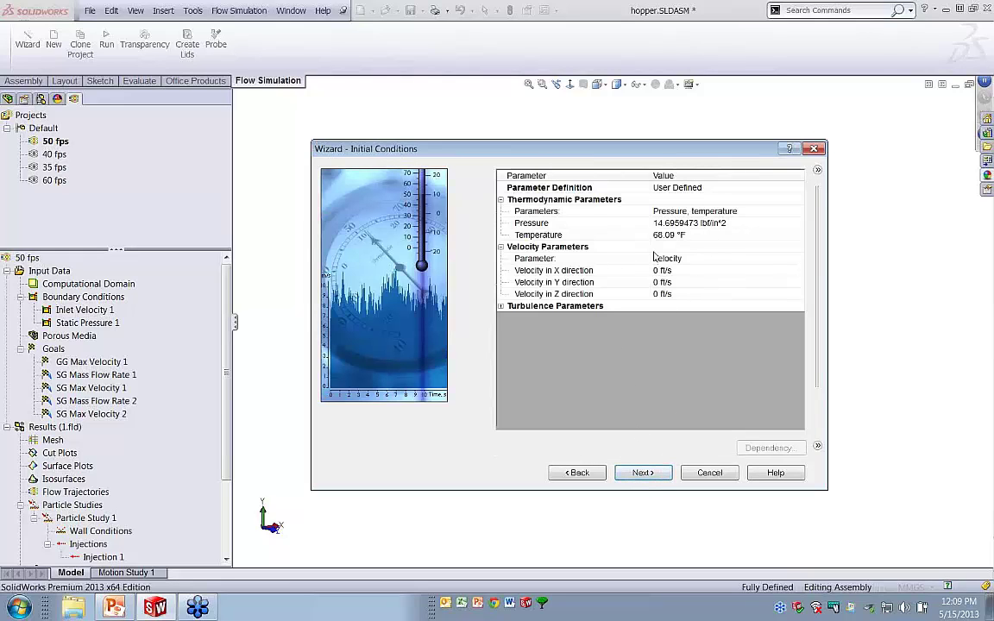
left_click(643, 473)
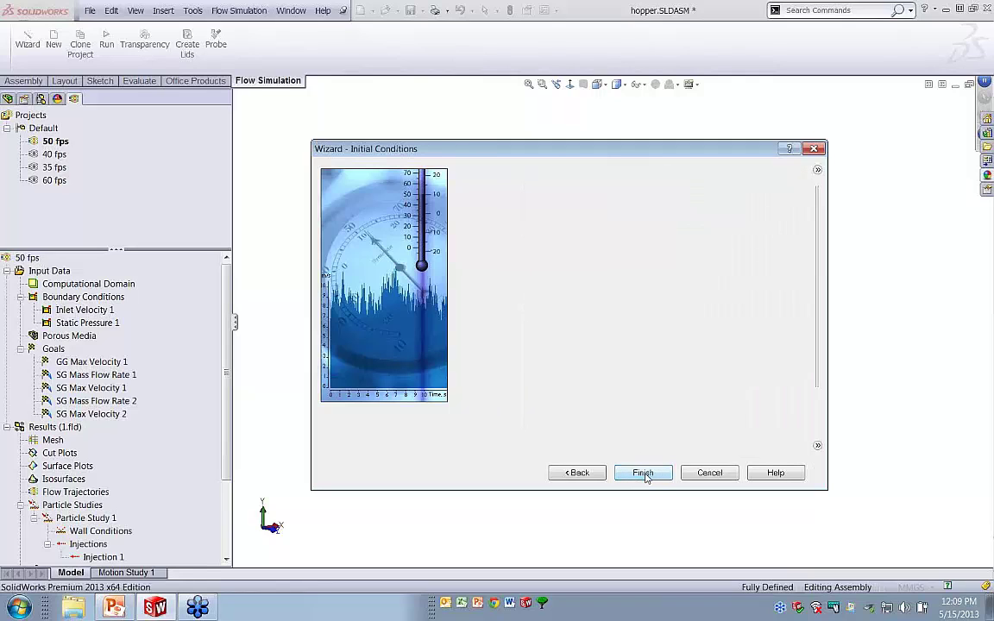
left_click(644, 473)
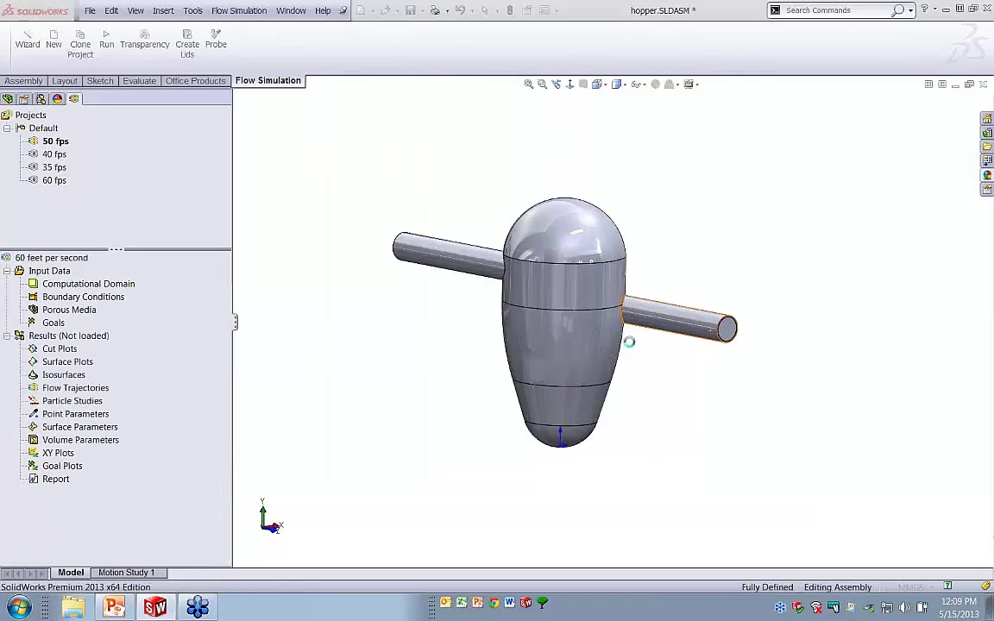
- Hide the computational domain box around the hopper assembly
mouse_move(674, 319)
middle_mouse_down()
mouse_move(687, 311)
mouse_move(701, 323)
mouse_move(690, 320)
middle_mouse_up()
scroll(606, 287, "down", 1)
middle_click_drag(607, 287, 598, 285)
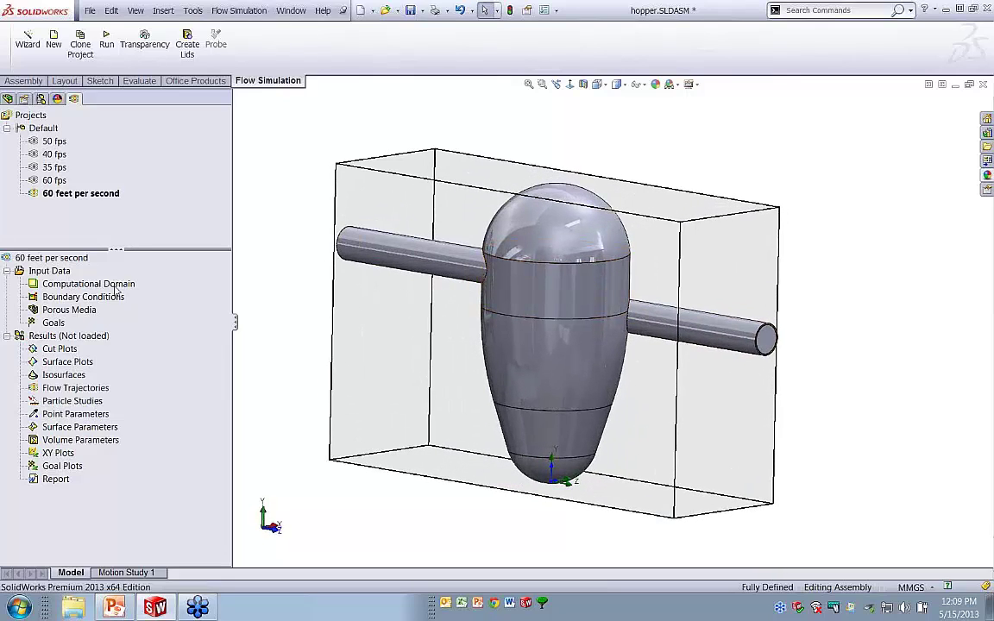
middle_click_drag(520, 273, 525, 264)
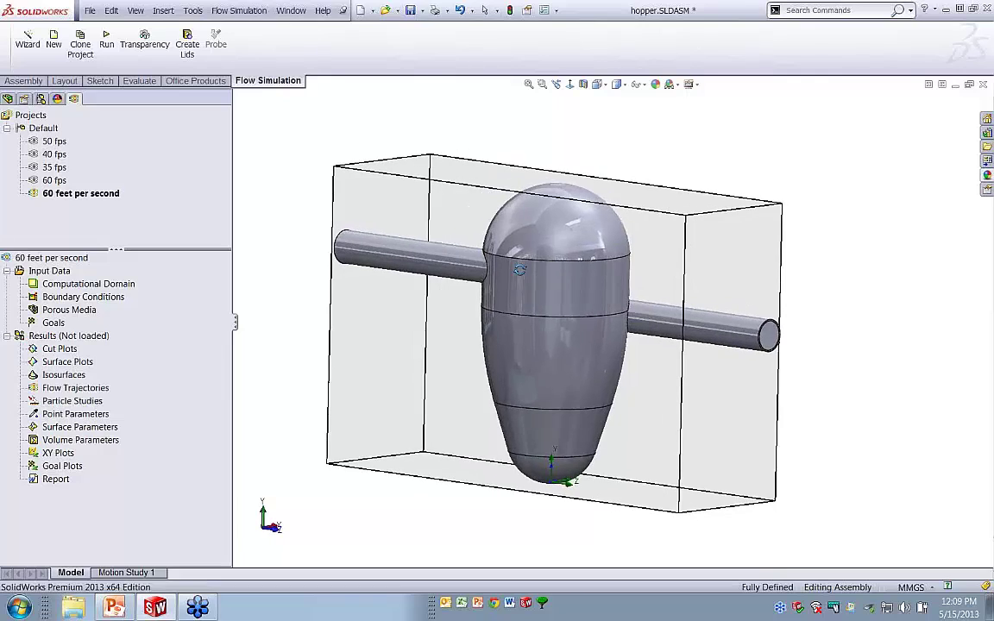
left_click(129, 284)
right_click(169, 284)
left_click(190, 306)
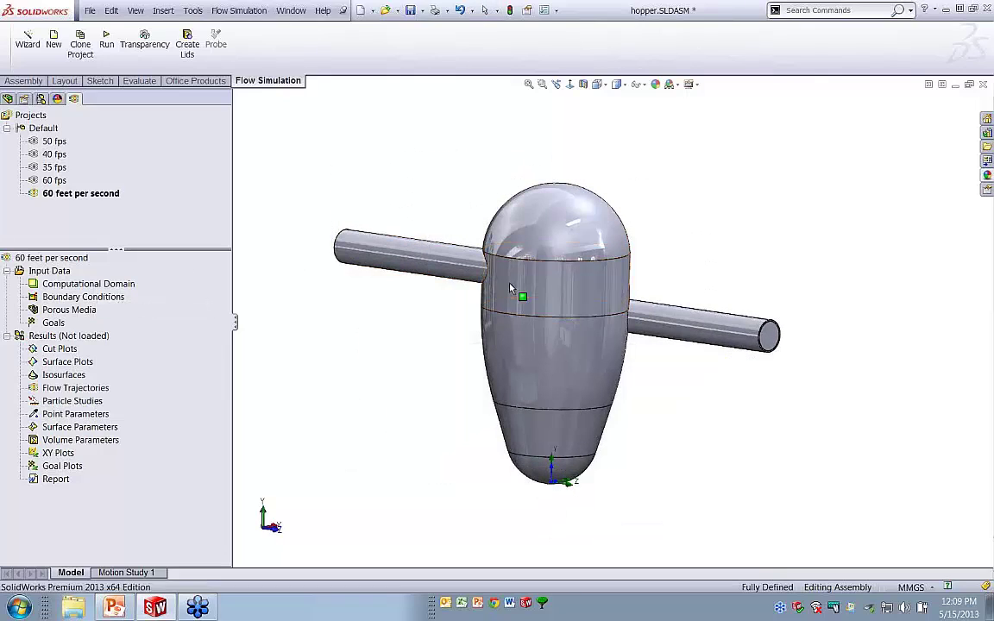
- Make the hopper assembly transparent so the inside of the vessel and pipes can be seen
middle_click_drag(510, 288, 516, 291)
left_click(144, 39)
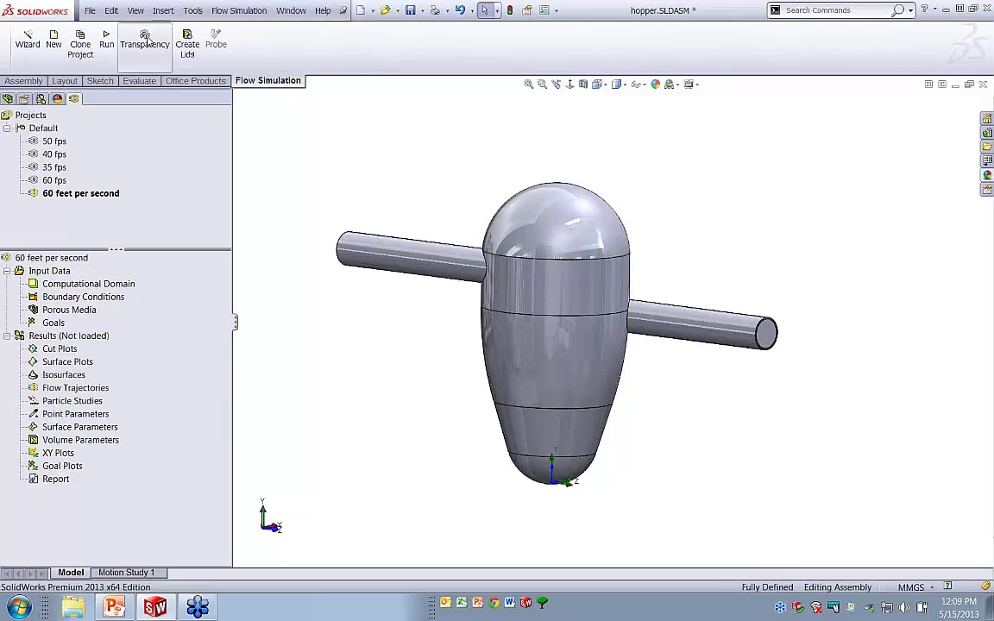
left_click(399, 319)
middle_click_drag(562, 325, 555, 327)
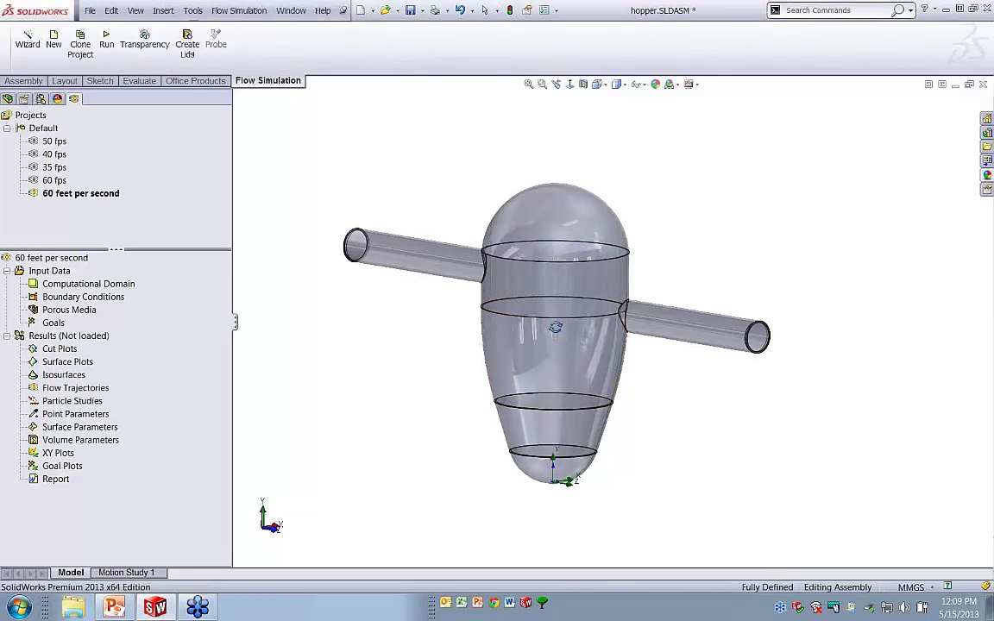
- Add a Static Pressure boundary condition on the inner face of LID1, keeping the default pressure and temperature
right_click(63, 298)
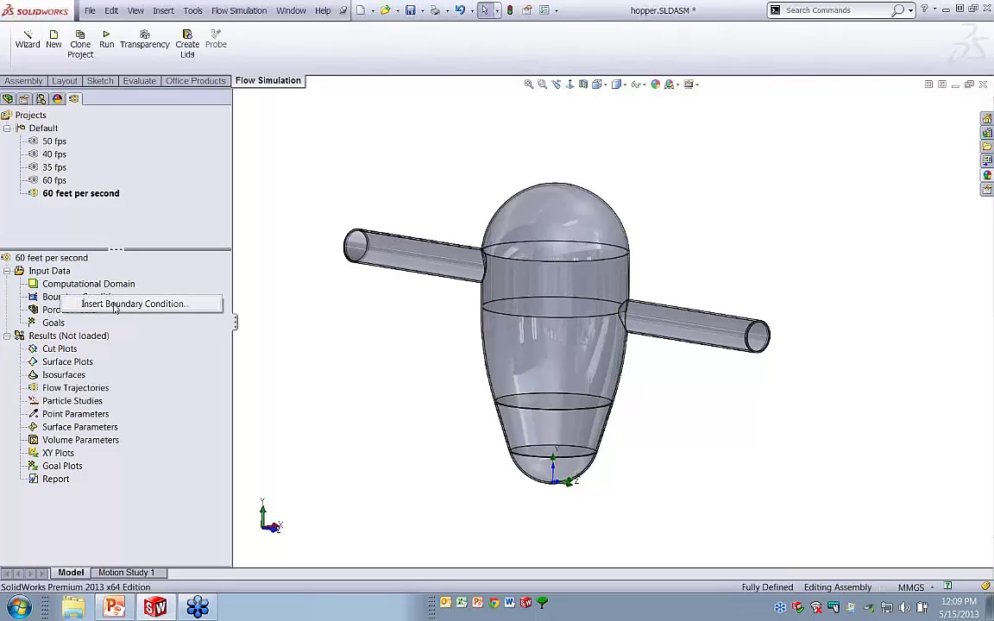
left_click(120, 303)
middle_click_drag(406, 252, 335, 221)
scroll(349, 242, "down", 6)
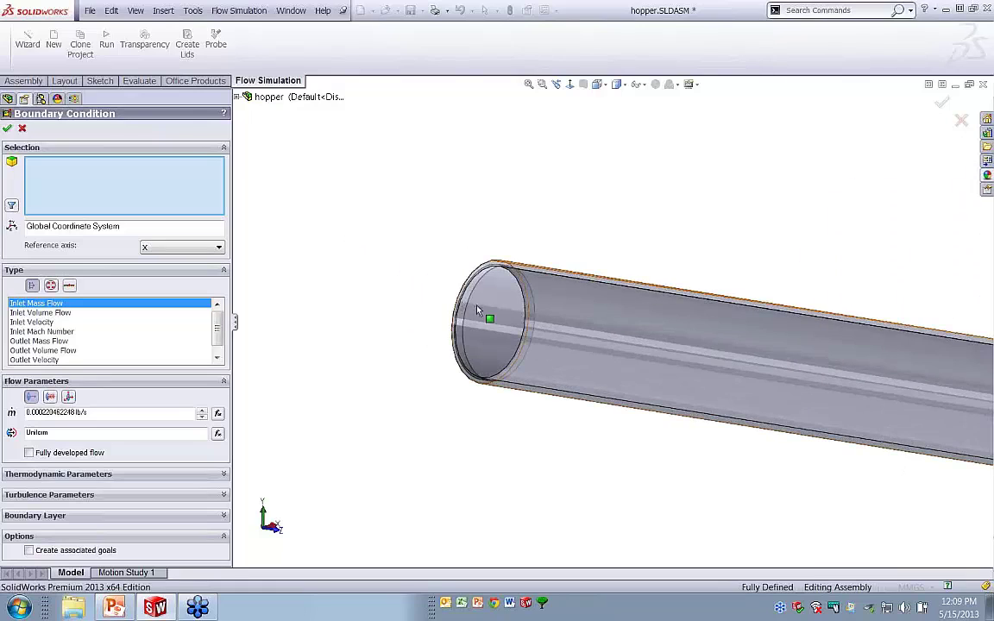
right_click(523, 308)
left_click(544, 315)
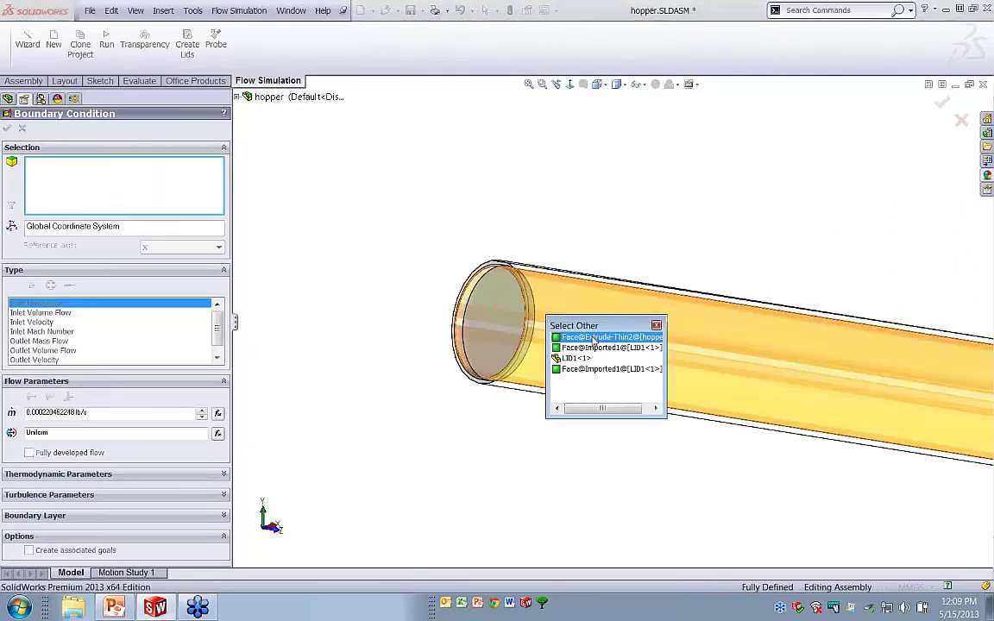
left_click(592, 348)
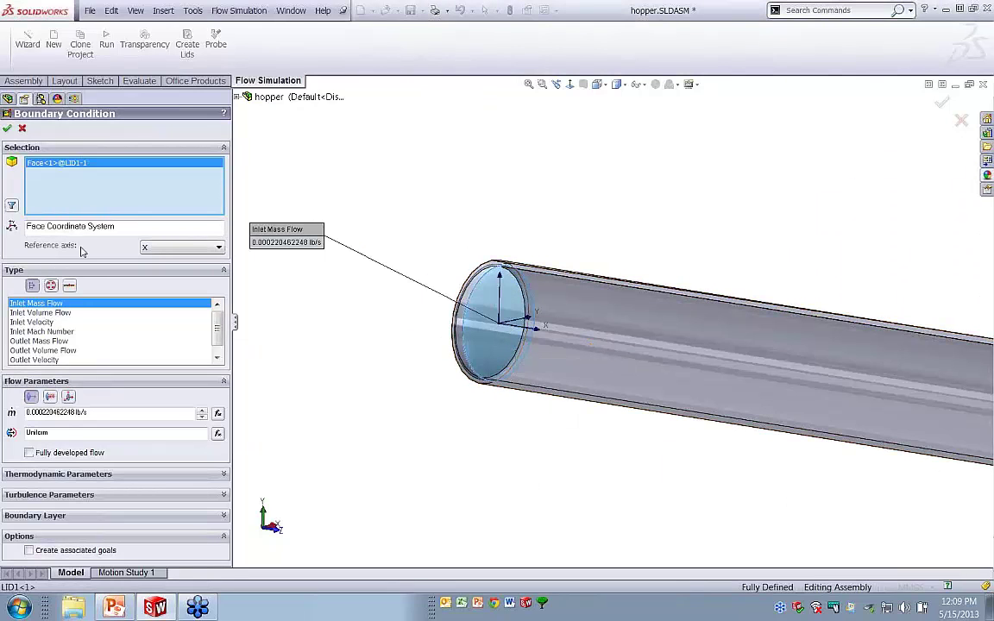
left_click(51, 285)
left_click(42, 313)
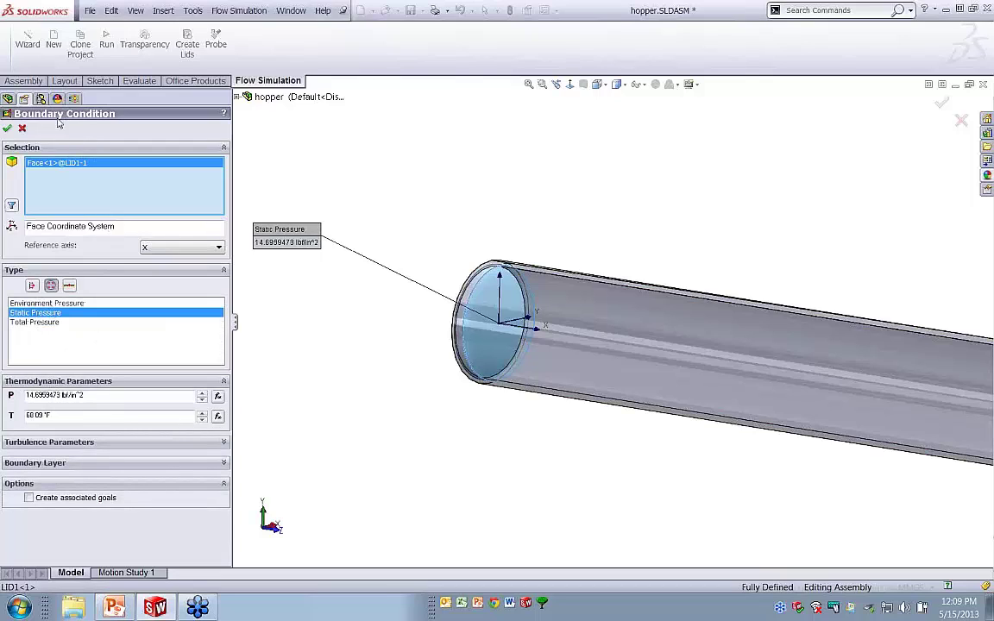
left_click(8, 129)
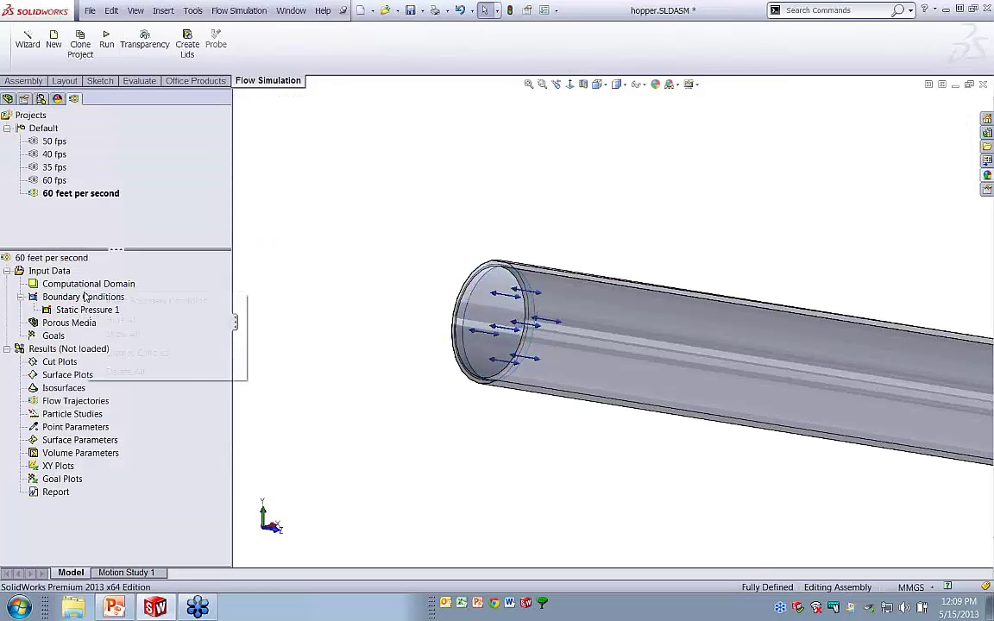
- Add an Inlet Velocity boundary condition of 60 ft/s on the inner face of LID2
right_click(91, 296)
left_click(138, 299)
scroll(843, 450, "down", 5)
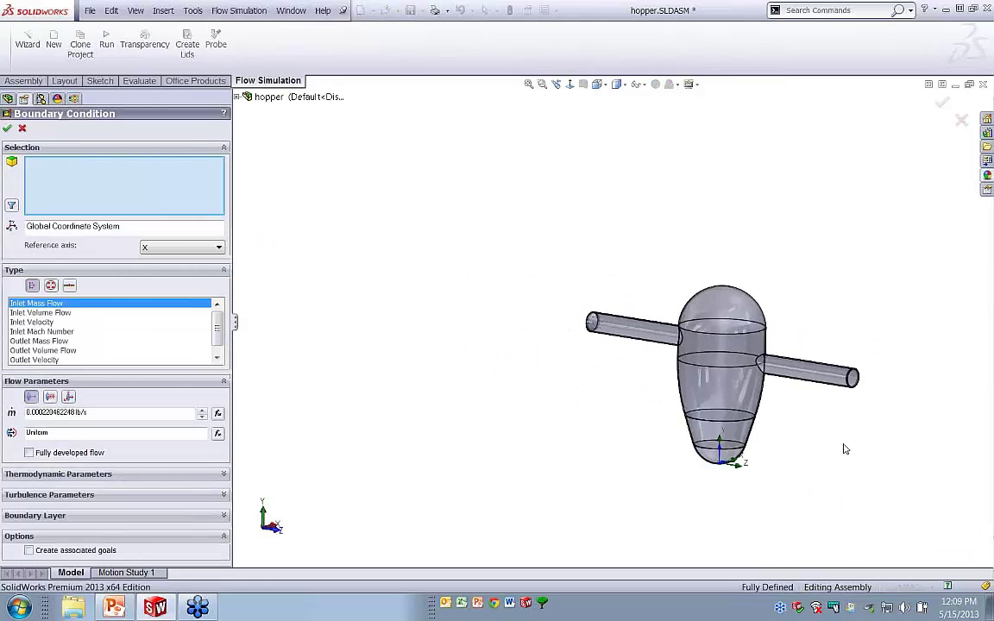
scroll(729, 350, "up", 8)
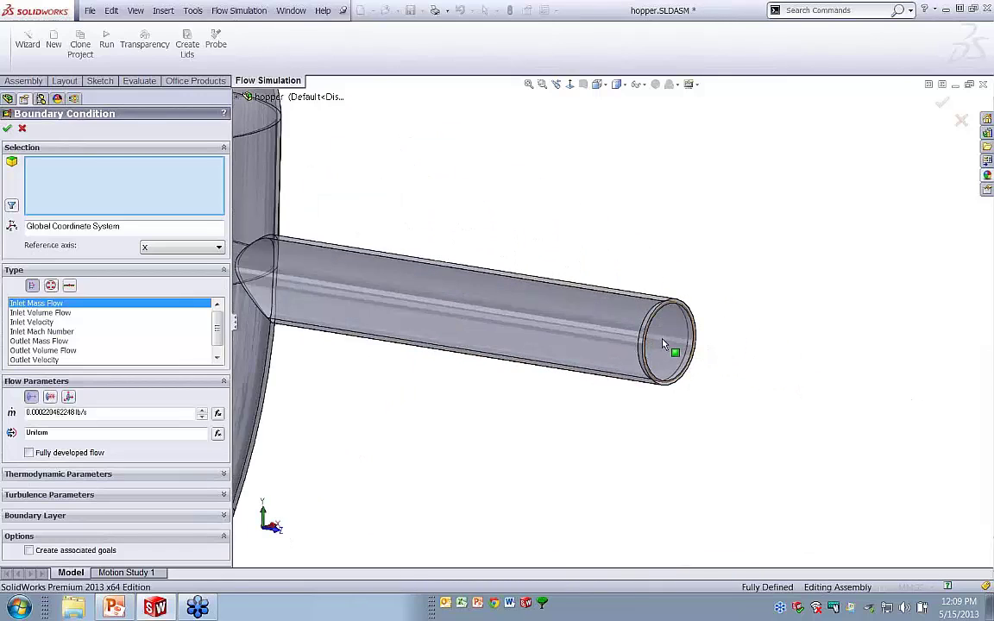
right_click(663, 344)
left_click(701, 349)
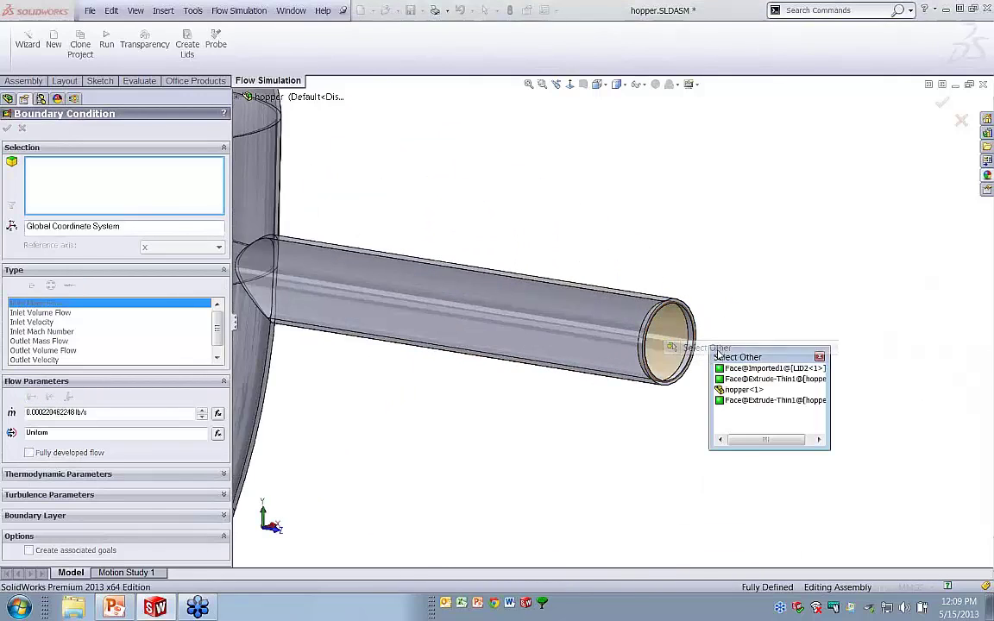
left_click(734, 369)
scroll(627, 384, "down", 3)
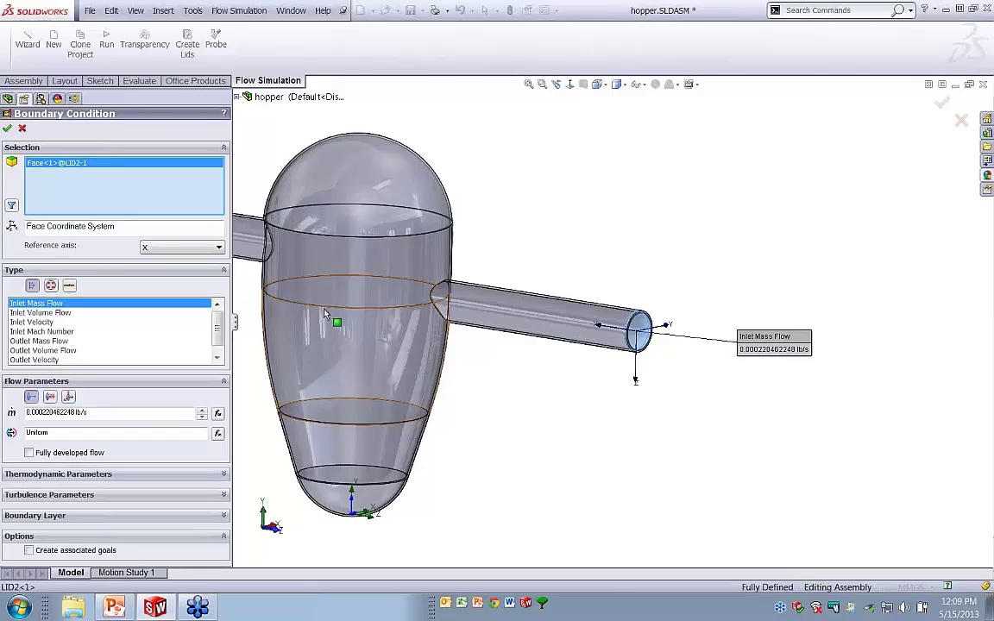
left_click(36, 322)
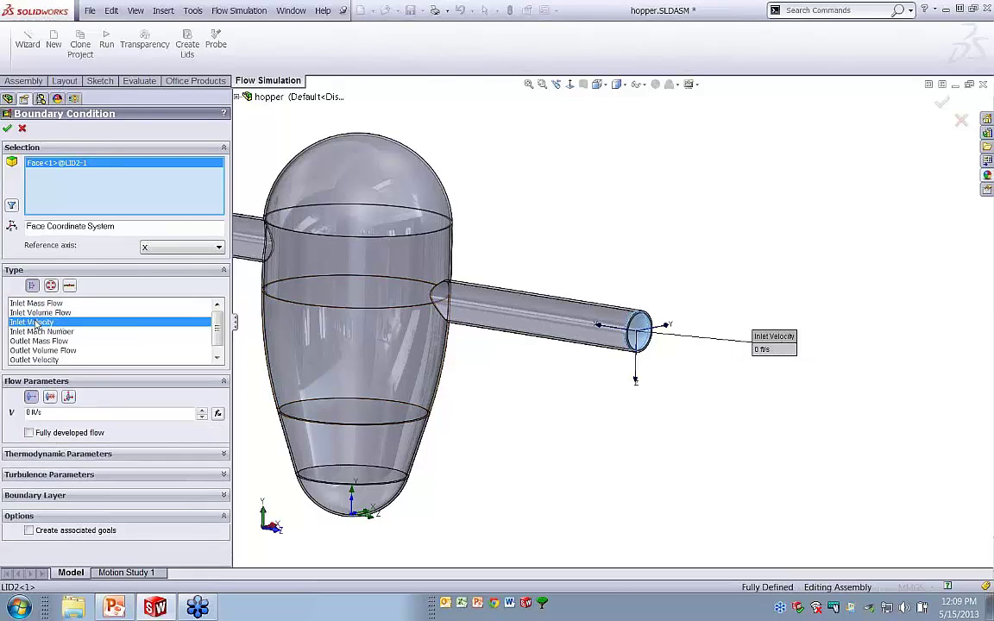
left_click(39, 412)
type("60")
key("Return")
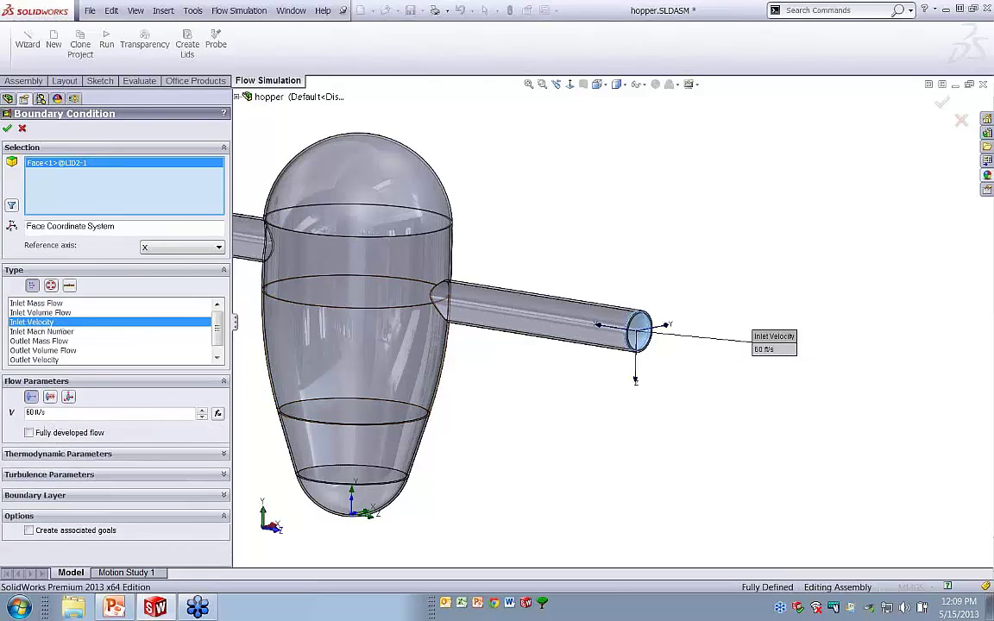
left_click(7, 128)
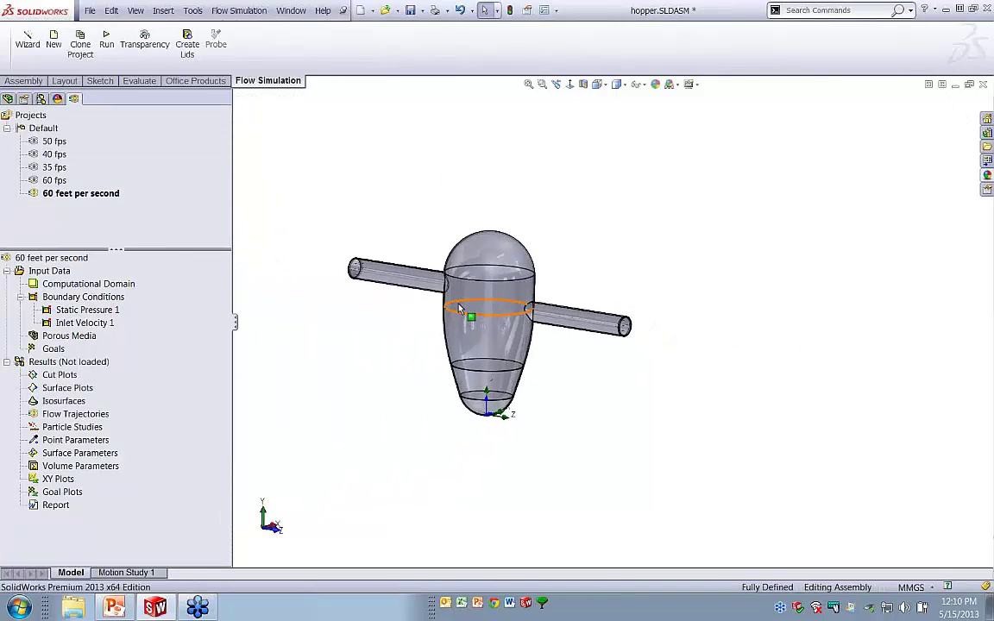
- Add a global goal for the maximum velocity to the 60 feet per second project
scroll(470, 318, "down", 4)
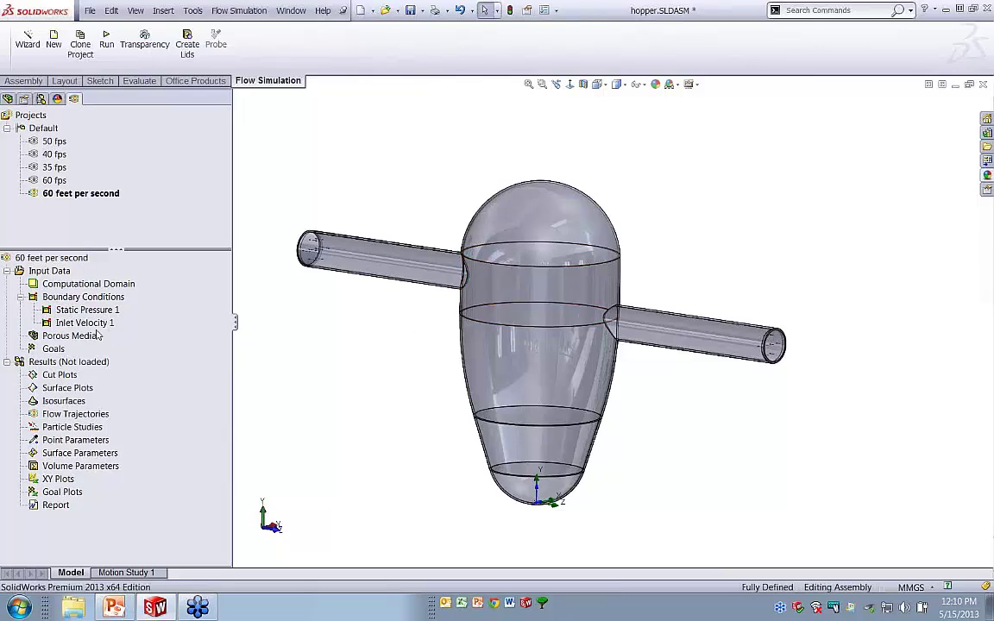
right_click(55, 350)
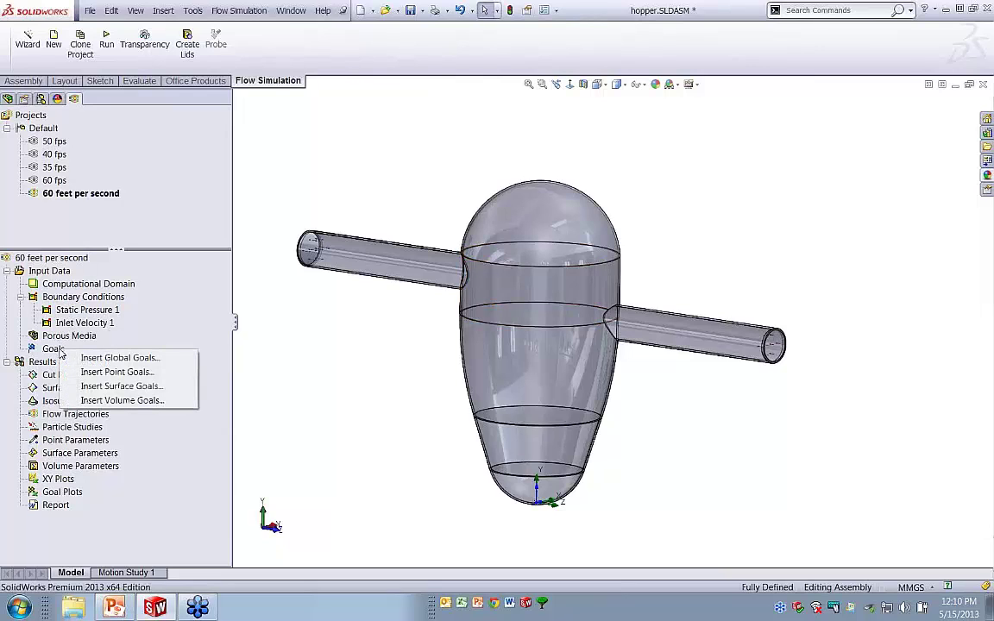
left_click(119, 358)
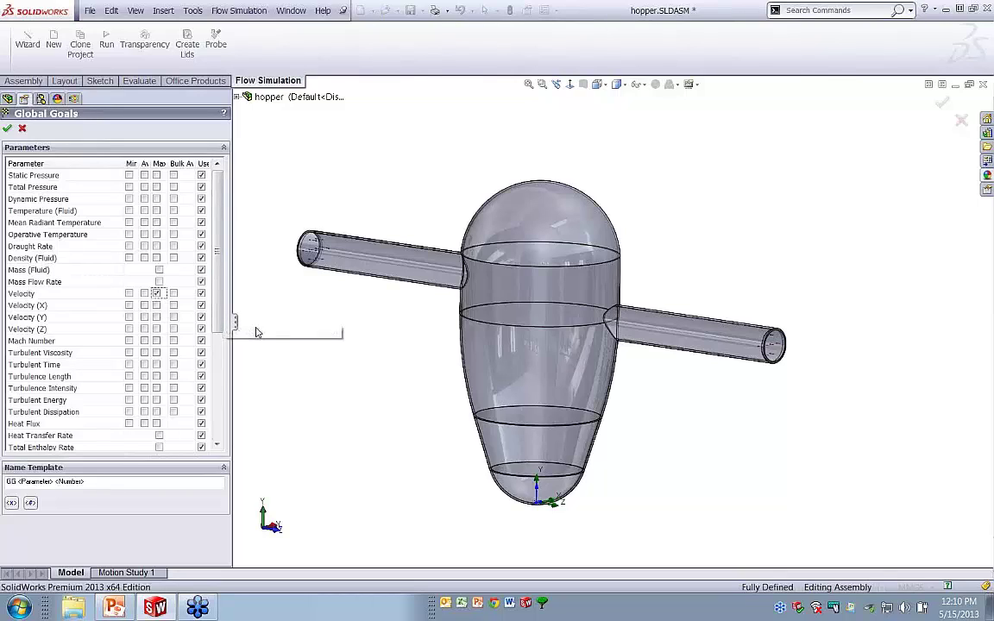
left_click(158, 294)
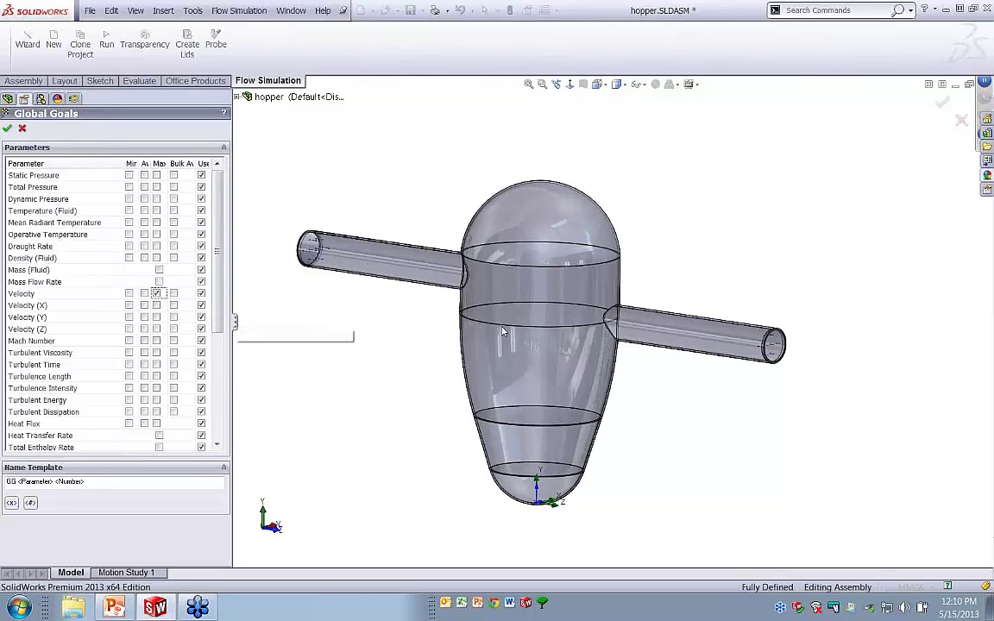
left_click(7, 128)
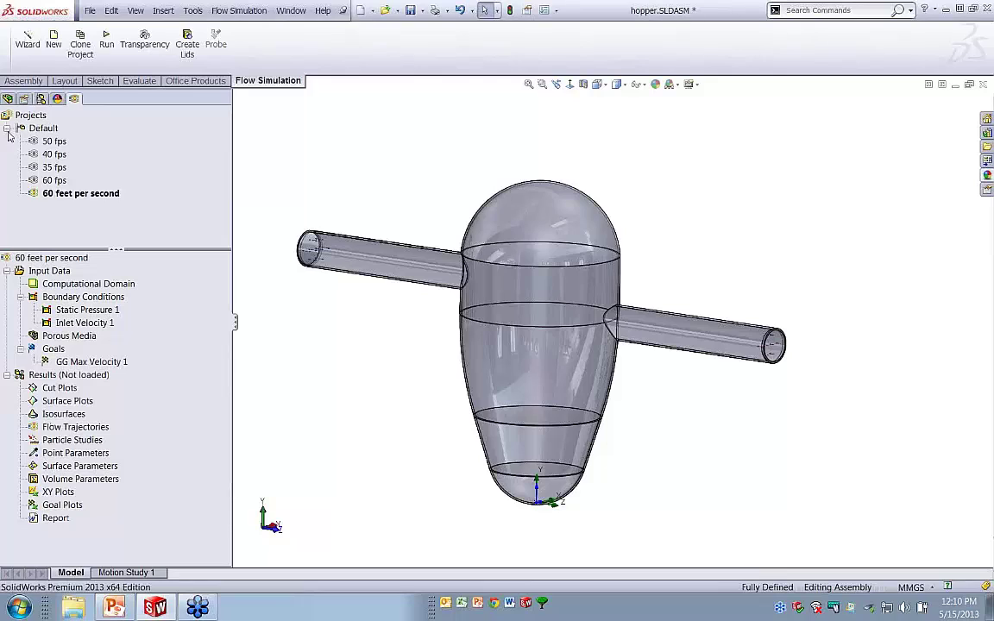
- Run the flow calculation as a new calculation on this computer with 8 CPUs, and close the solver once it finishes
left_click(106, 42)
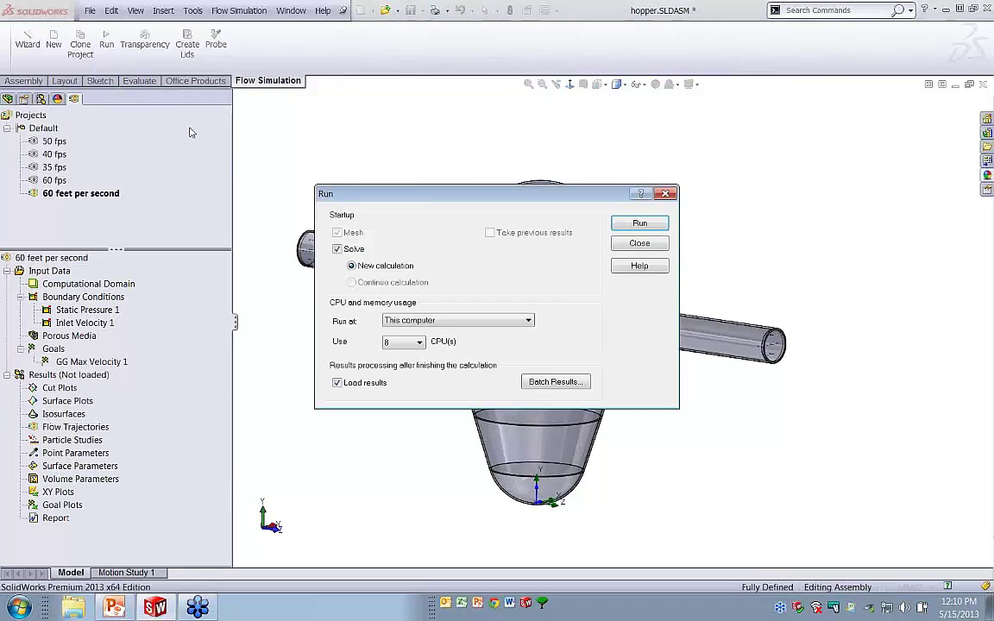
left_click(639, 223)
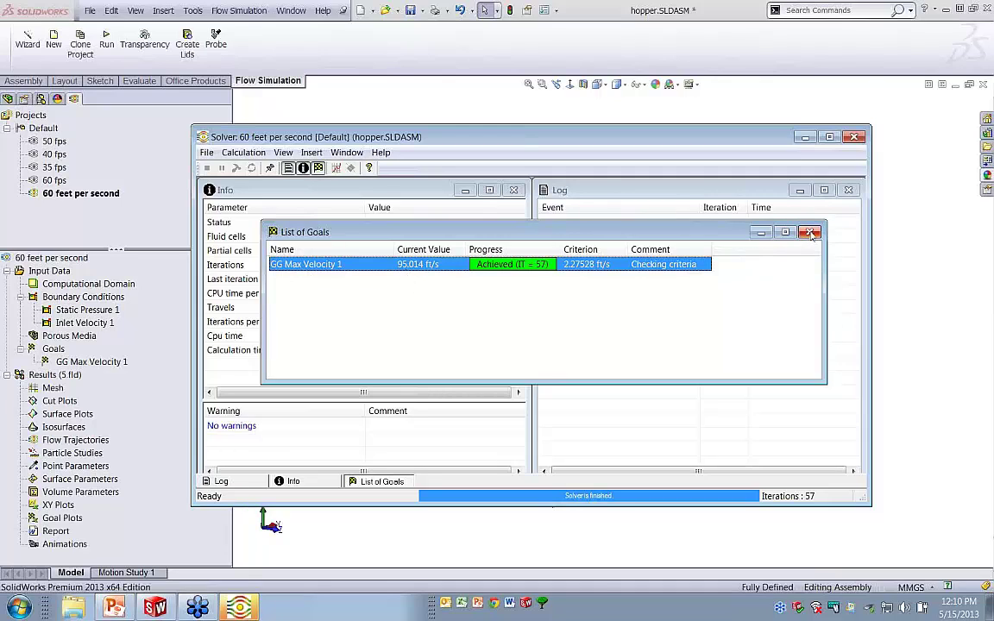
left_click(854, 137)
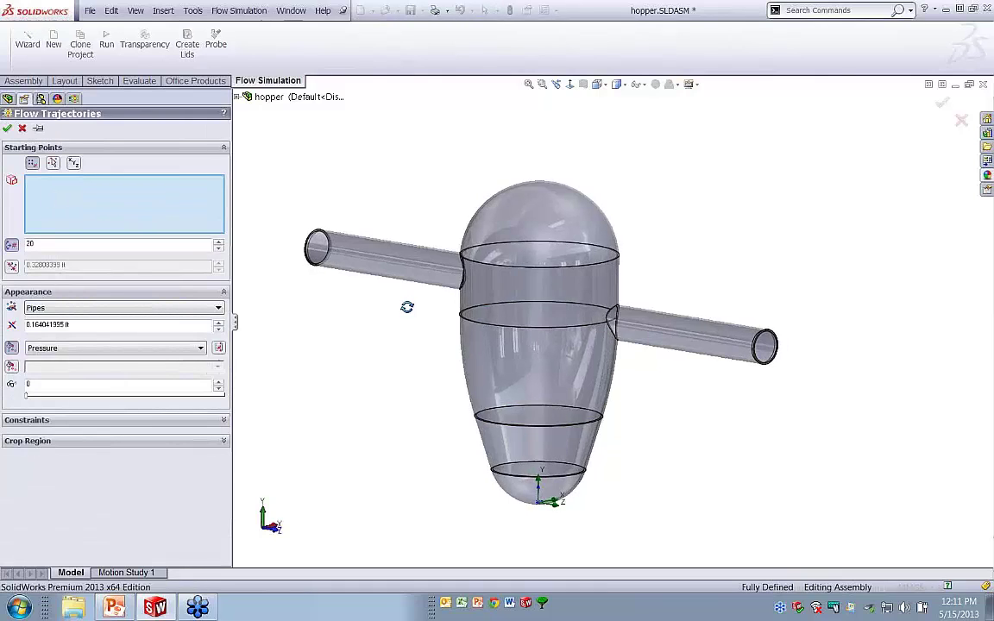
- Start a Flow Trajectories plot and use the inner face of LID1 as its starting points
scroll(393, 266, "down", 5)
right_click(399, 266)
left_click(399, 266)
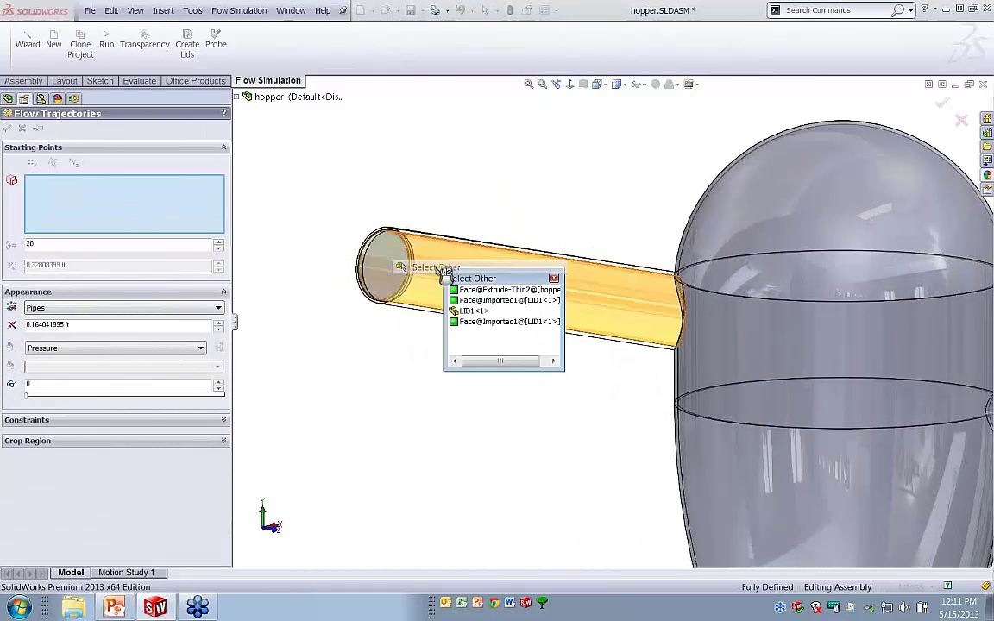
left_click(472, 303)
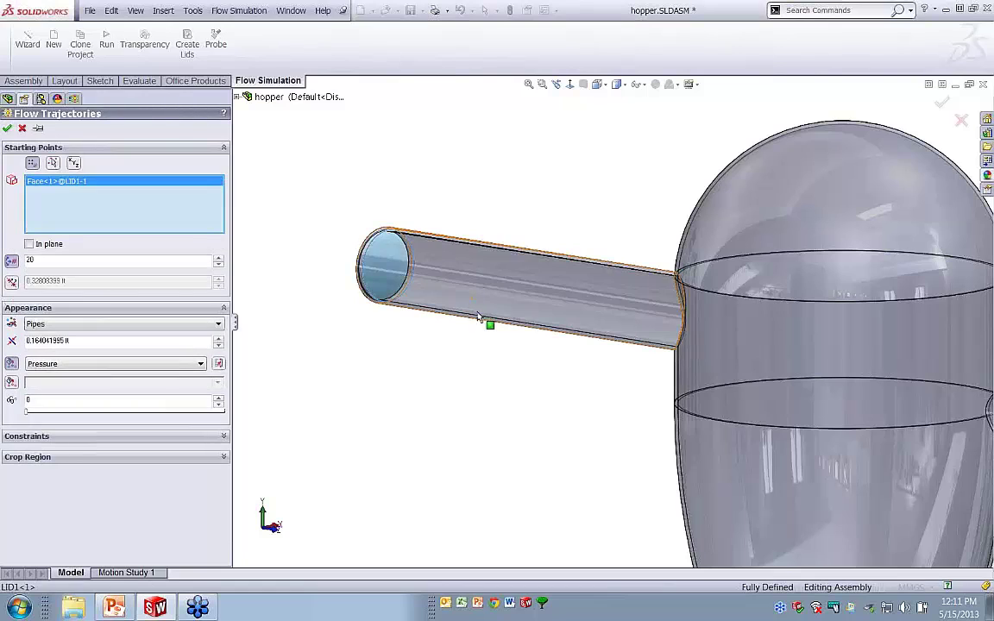
scroll(553, 320, "up", 6)
scroll(797, 408, "down", 1)
scroll(797, 408, "down", 2)
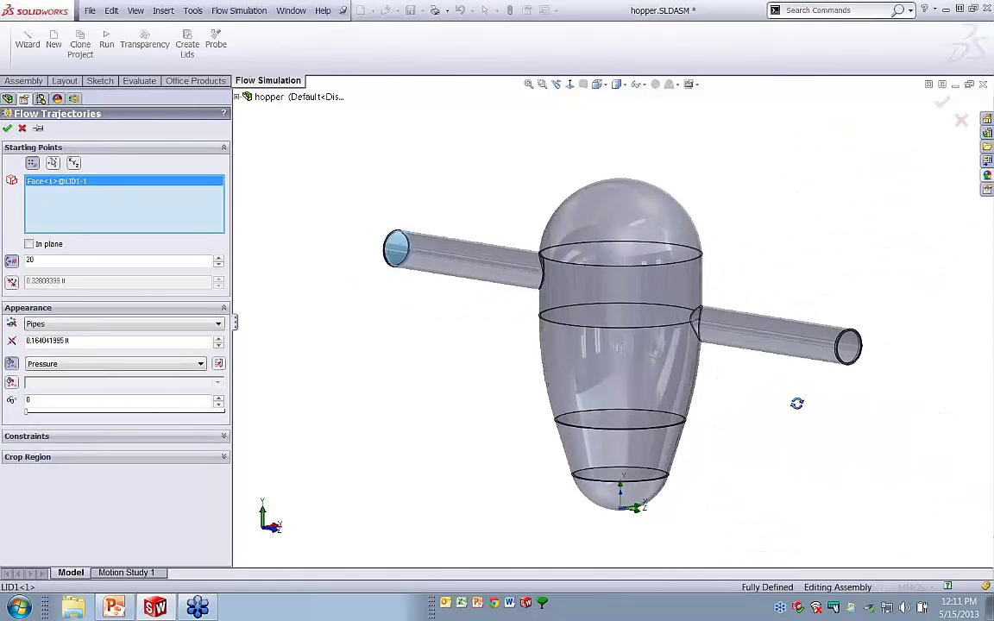
- Set the trajectories to 50 points, drawn as arrows and coloured by velocity, and generate the plot
double_click(35, 262)
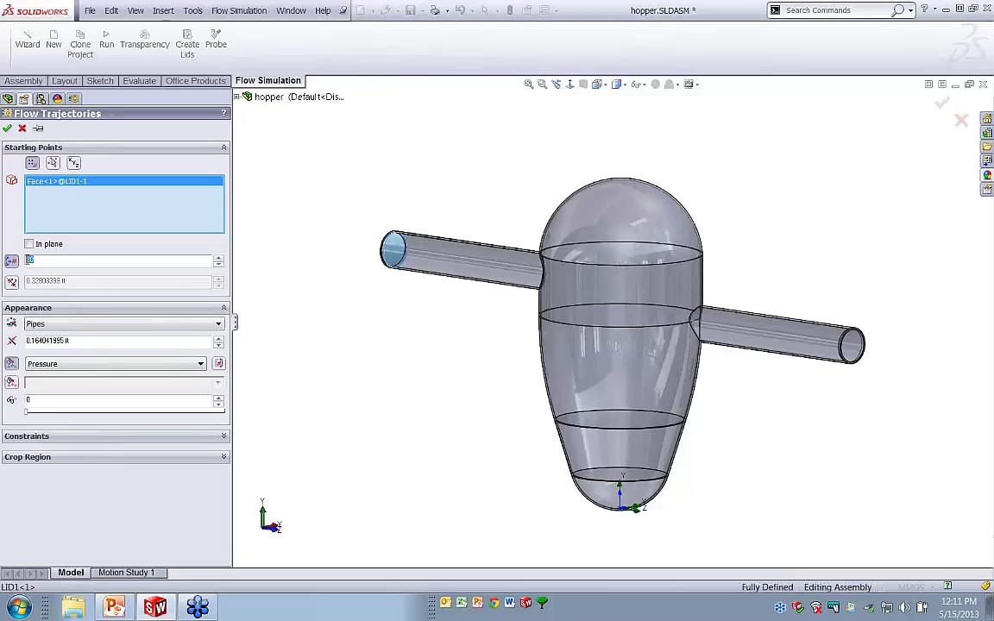
left_click(61, 325)
left_click(72, 386)
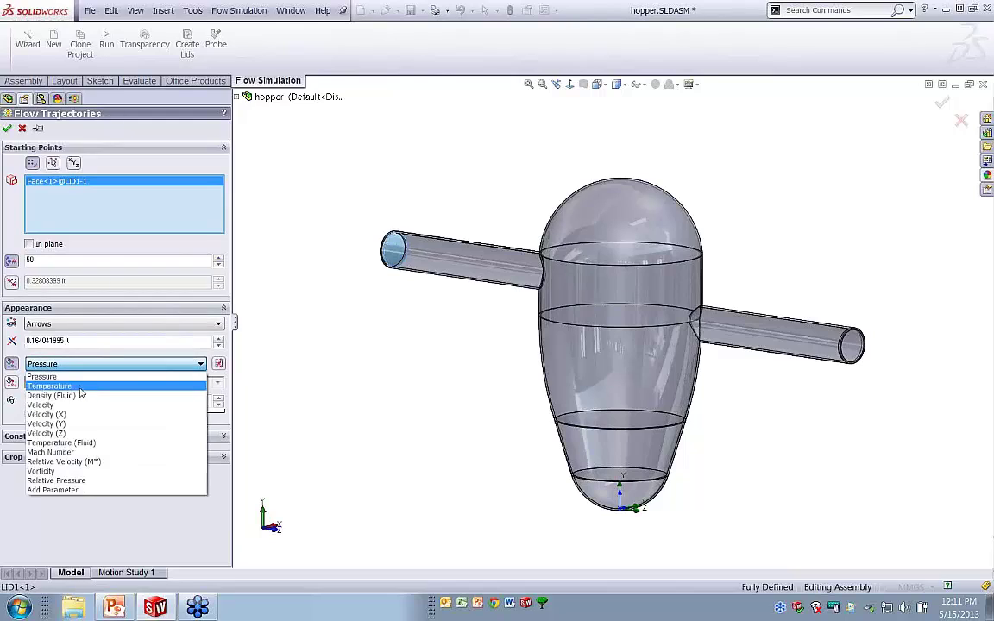
left_click(51, 400)
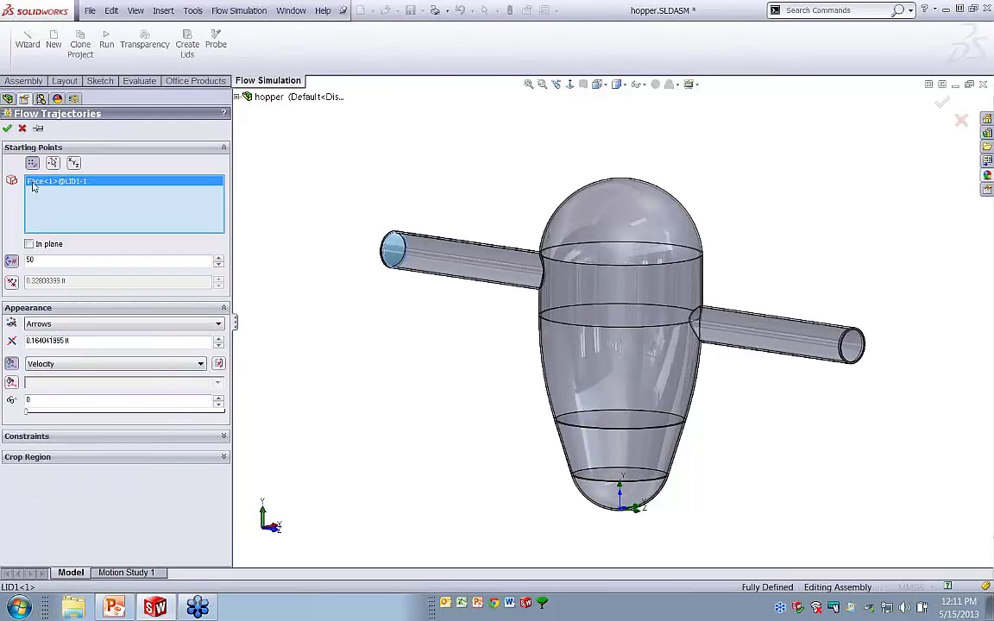
left_click(7, 128)
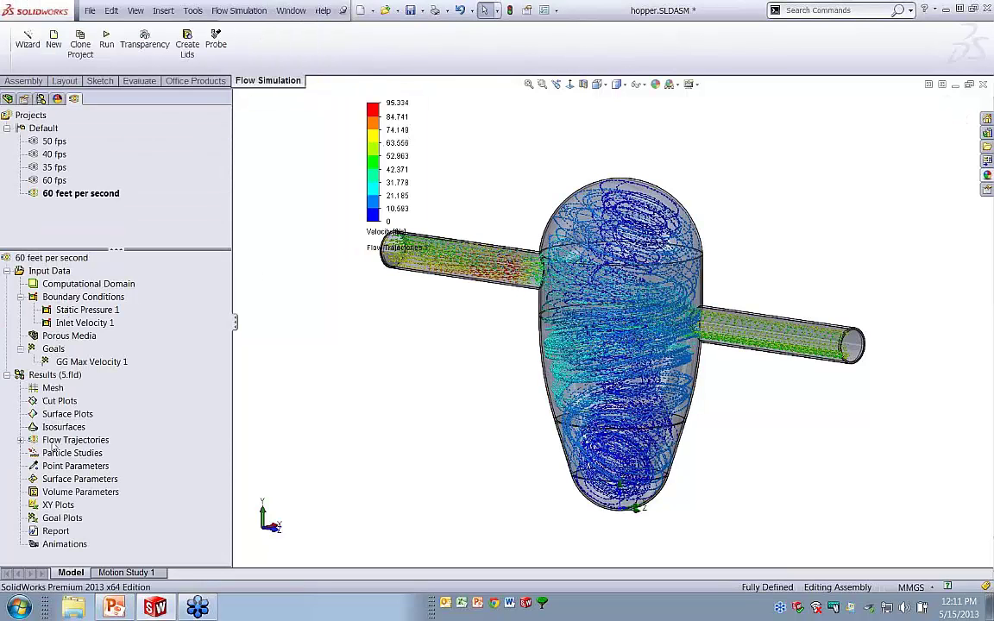
- Play the flow trajectories plot and examine how the air moves through the hopper and both pipes
left_click(17, 440)
left_click(86, 453)
right_click(80, 453)
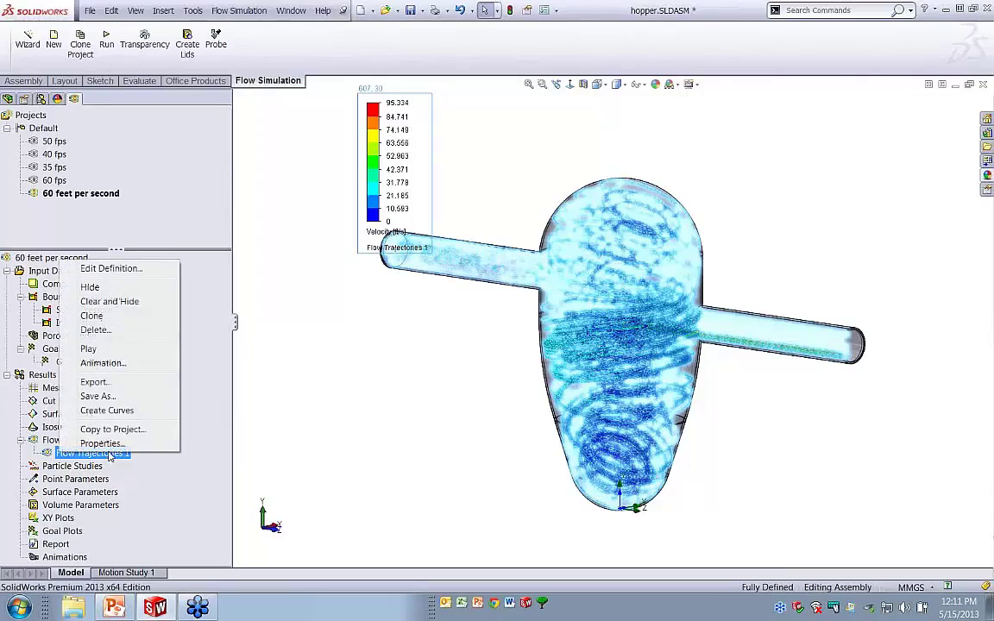
left_click(102, 350)
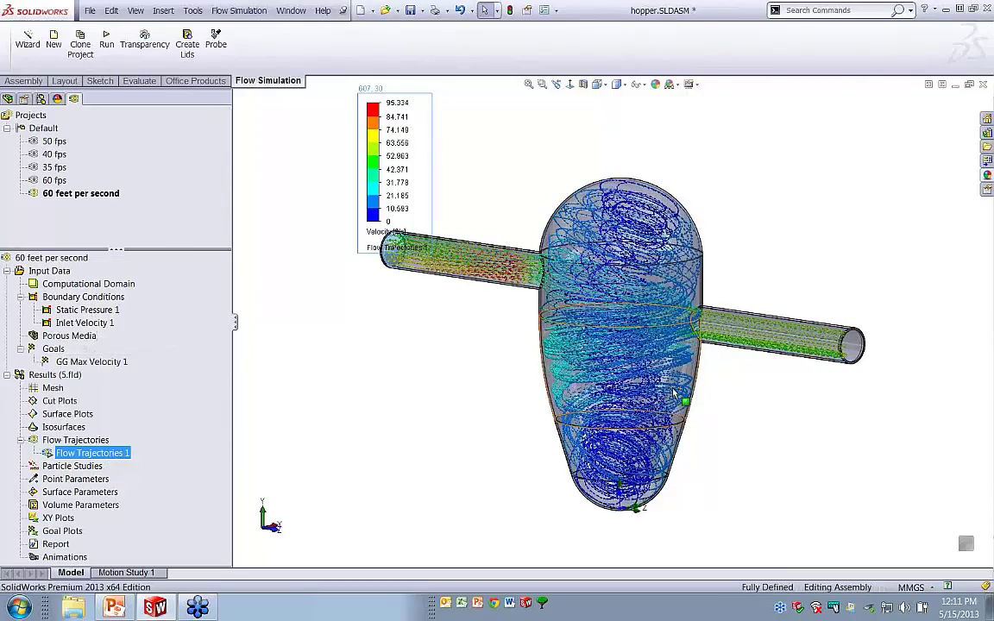
middle_click_drag(716, 380, 702, 371)
scroll(701, 360, "down", 2)
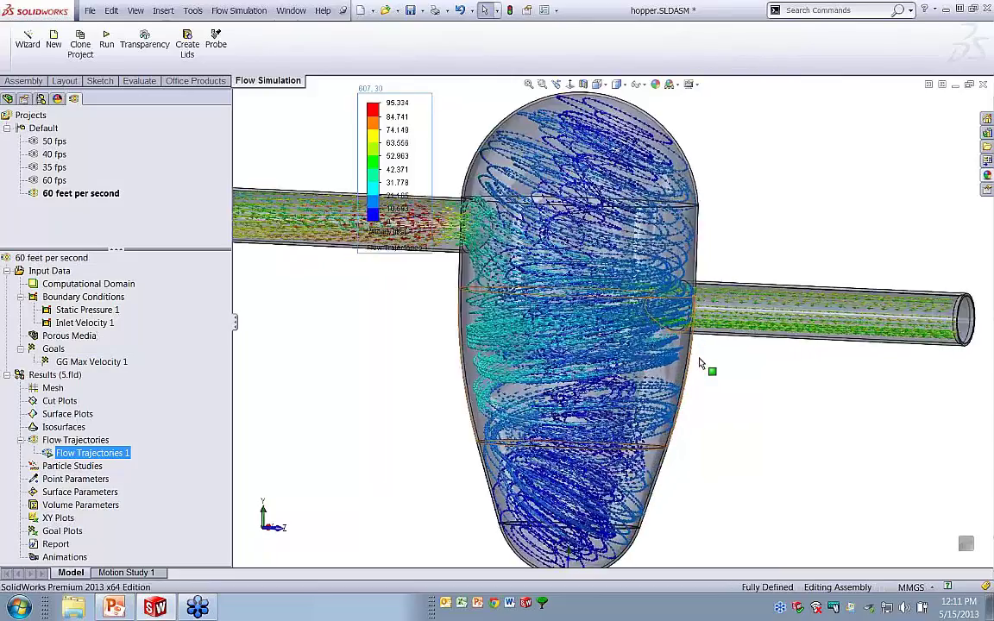
scroll(701, 360, "up", 2)
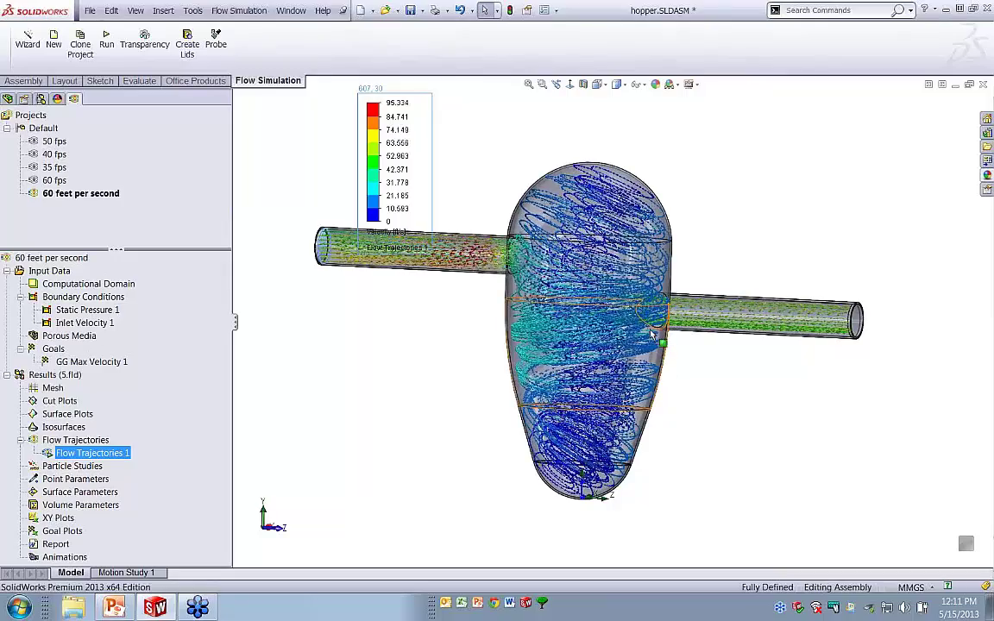
middle_click_drag(658, 335, 653, 365, "ctrl")
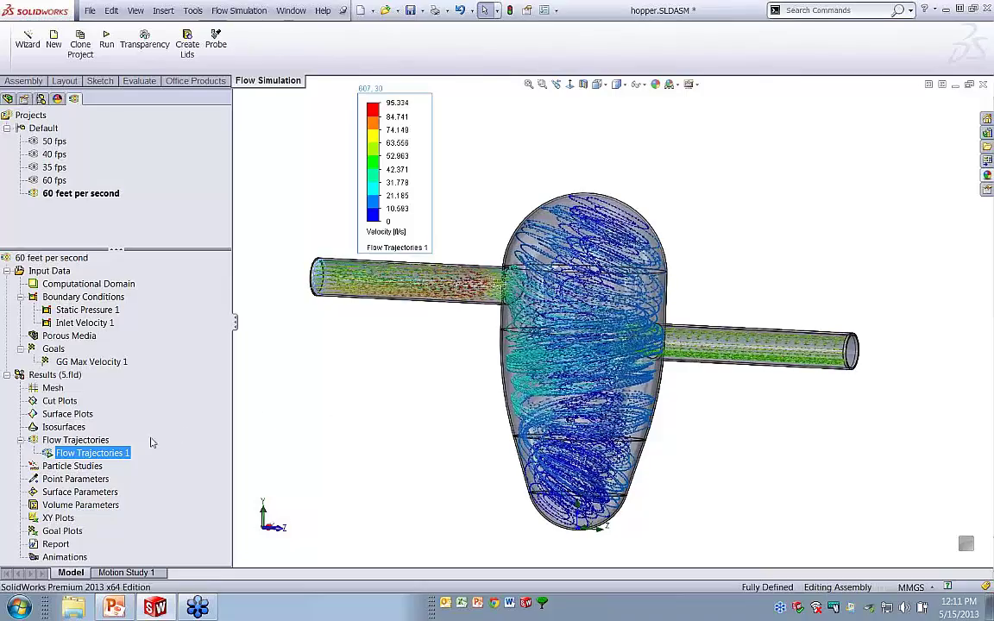
- Clear and hide the flow trajectories plot so only the transparent hopper is shown
right_click(119, 453)
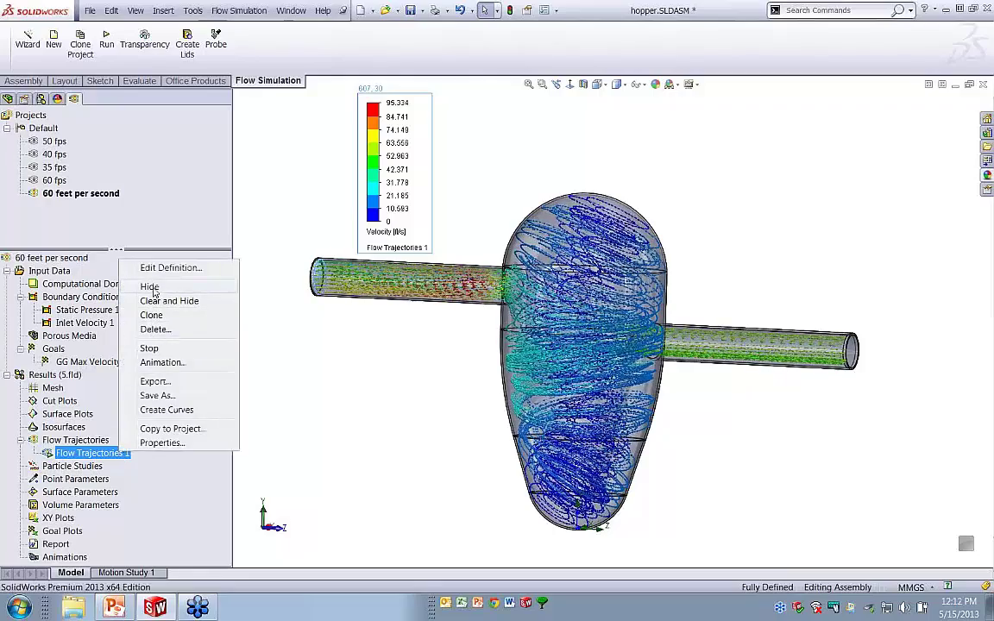
left_click(154, 304)
middle_click_drag(757, 384, 716, 378)
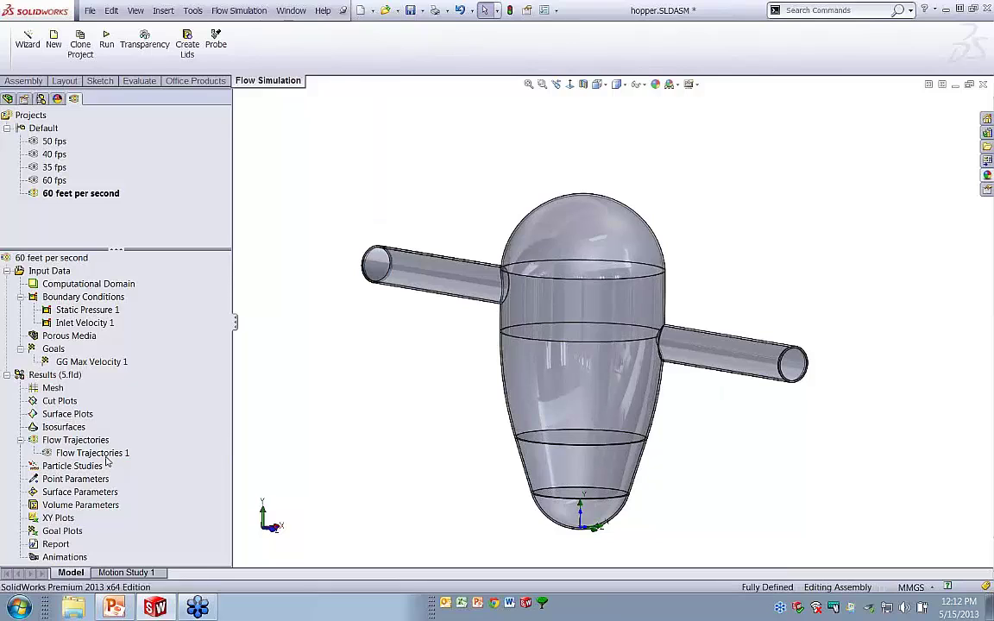
middle_click_drag(423, 381, 432, 412)
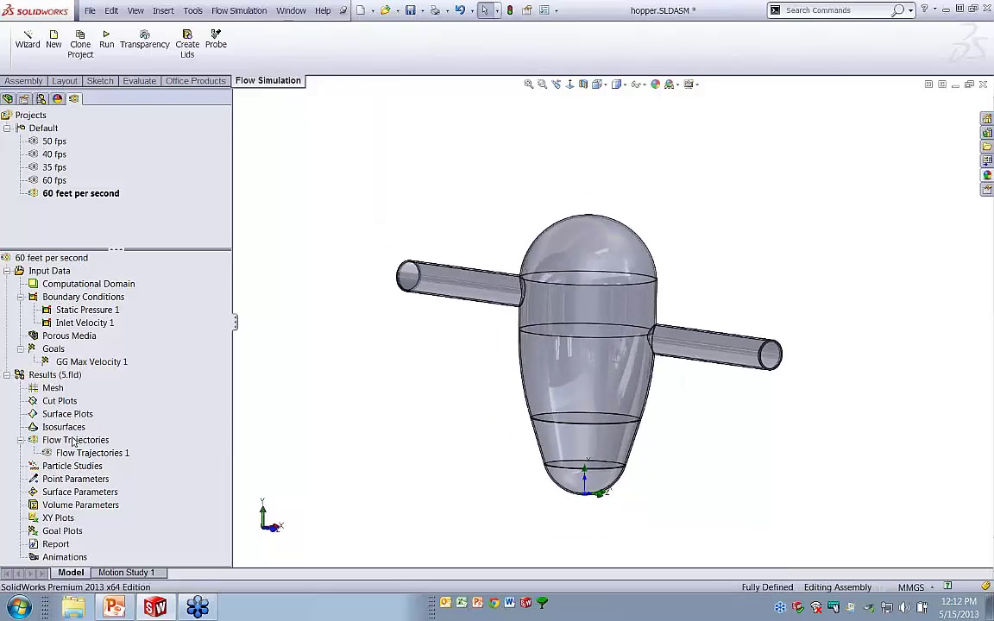
- Create a particle study with the wizard, name it "iron filings", and proceed to its first injection
right_click(63, 467)
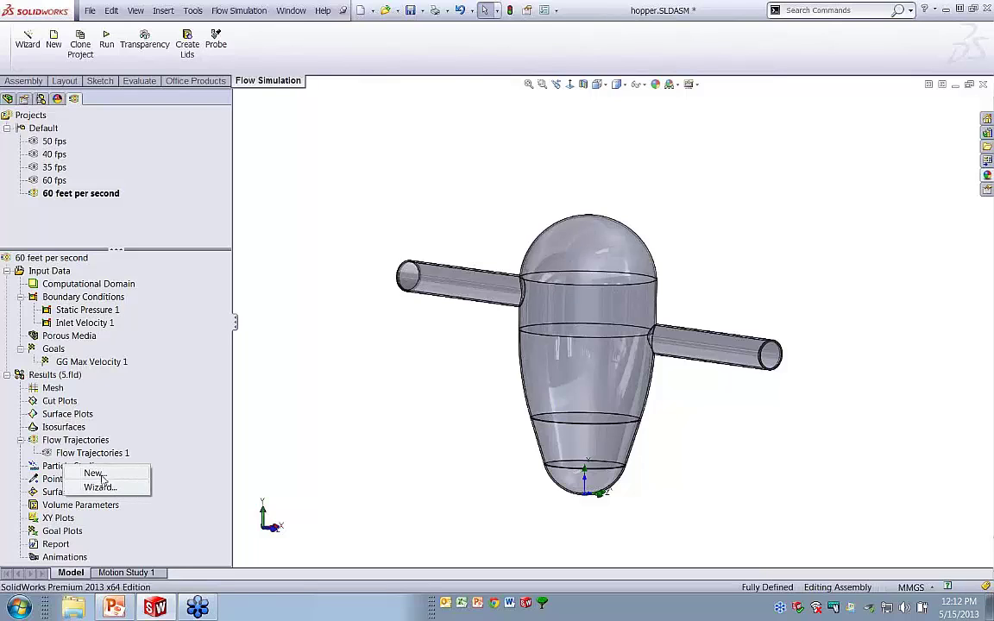
left_click(100, 488)
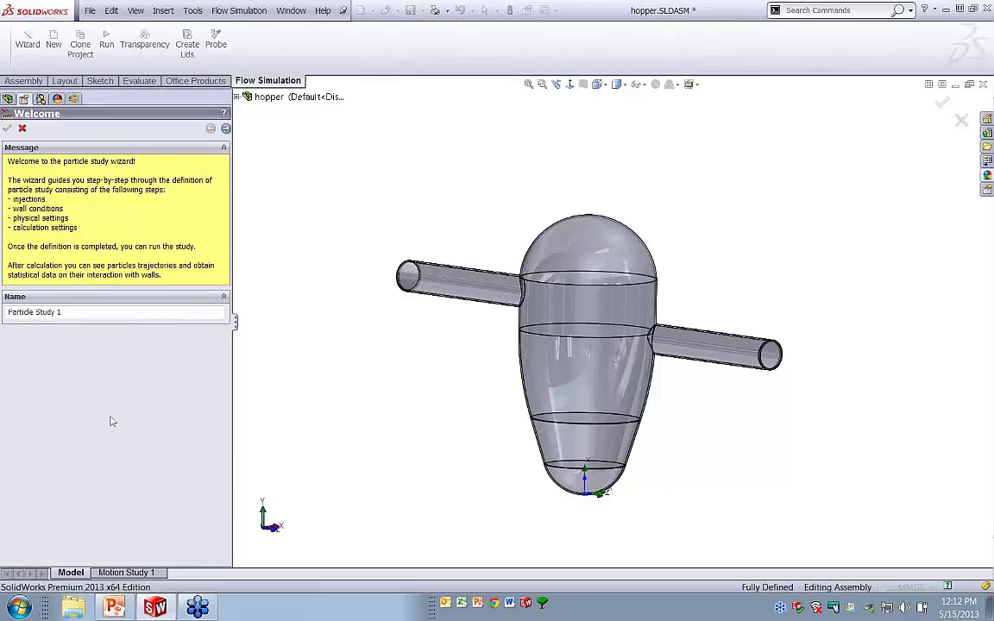
left_click_drag(61, 312, 9, 312)
type("s")
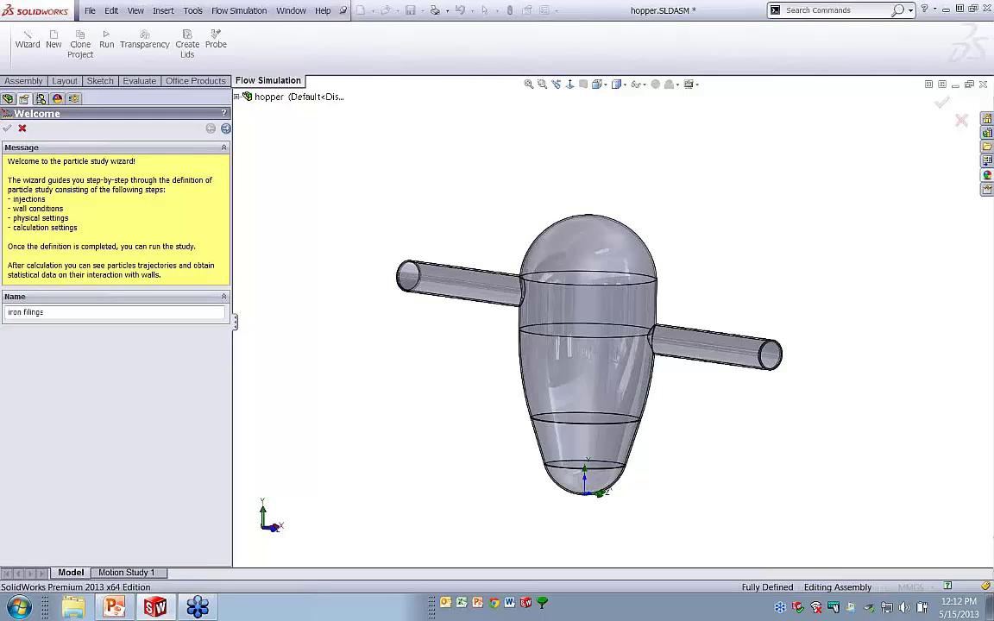
left_click(226, 129)
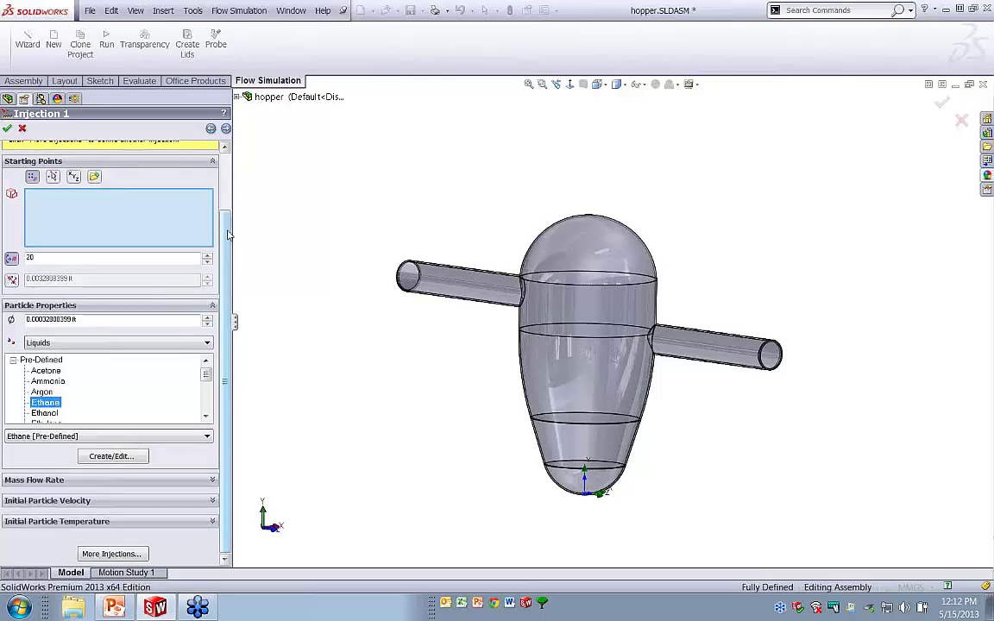
- Use the inner face of LID2 as the starting face for the particle injection
scroll(228, 234, "up", 2)
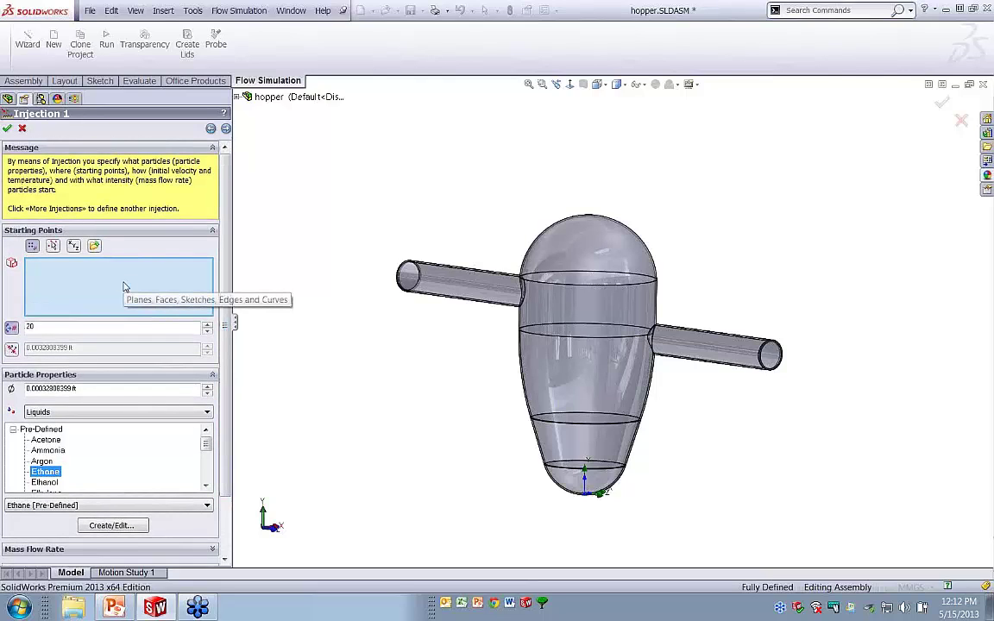
middle_click_drag(682, 362, 810, 392)
scroll(788, 349, "down", 5)
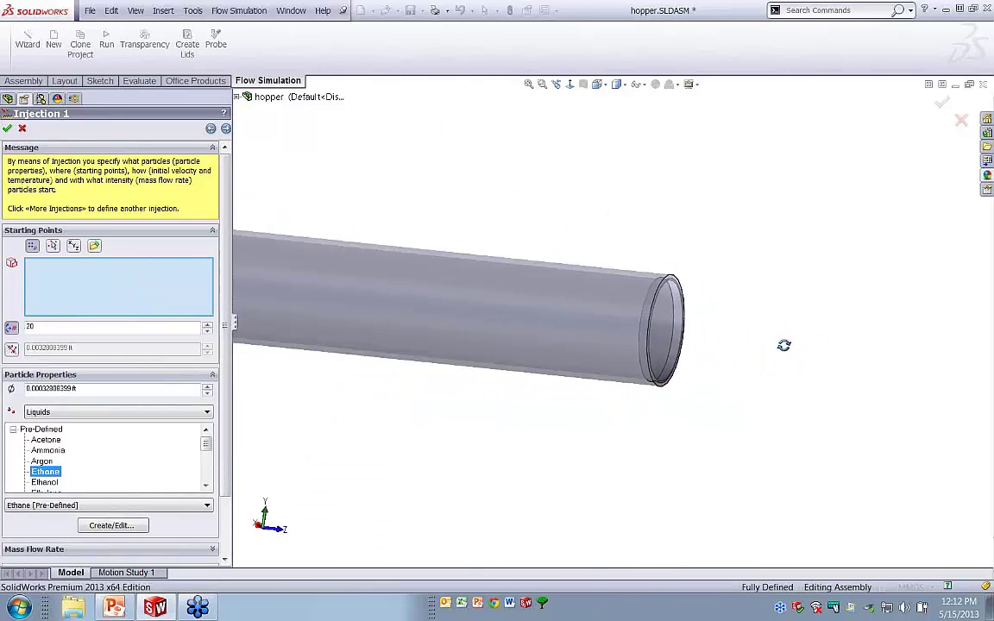
scroll(669, 333, "up", 2)
right_click(661, 334)
left_click(784, 335)
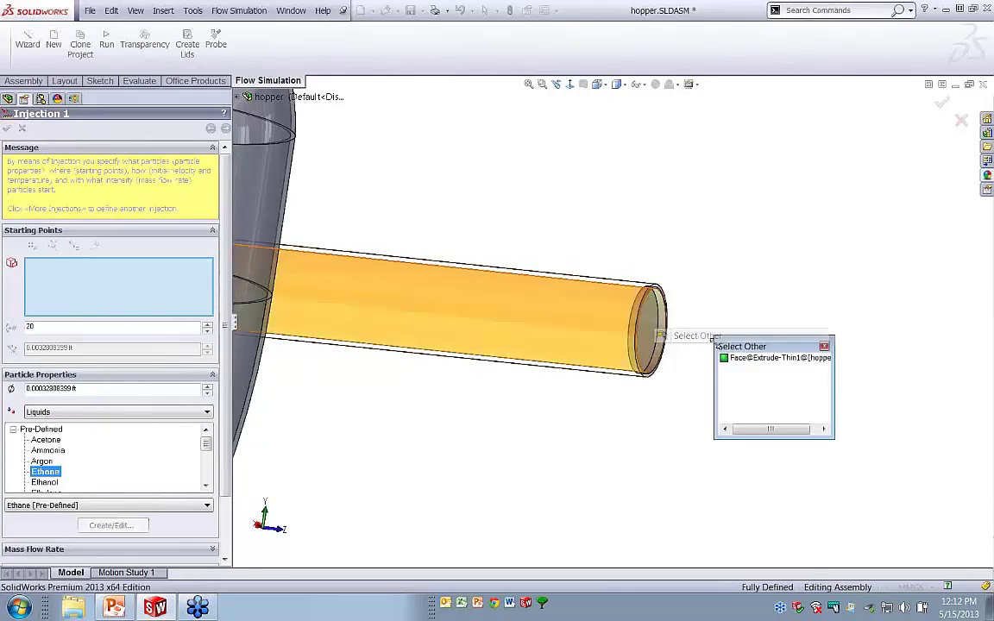
left_click(737, 369)
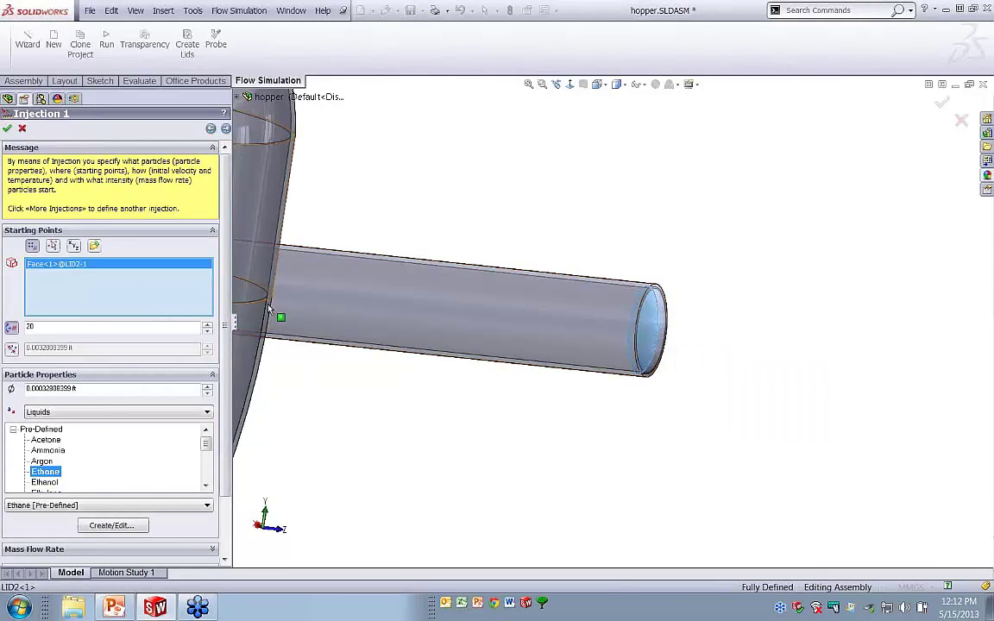
scroll(595, 375, "up", 8)
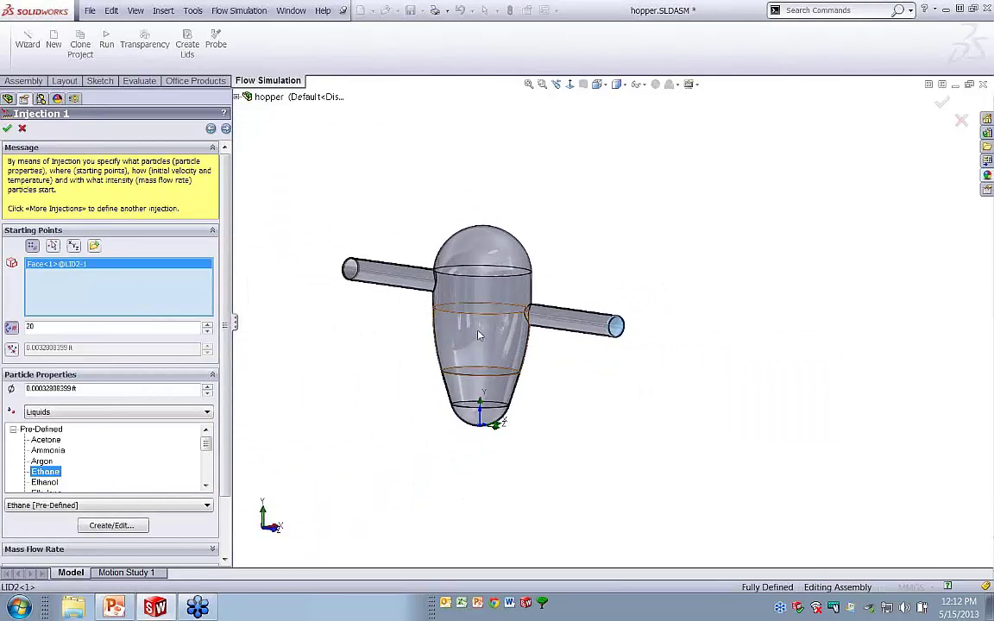
middle_click_drag(479, 335, 543, 336, "ctrl")
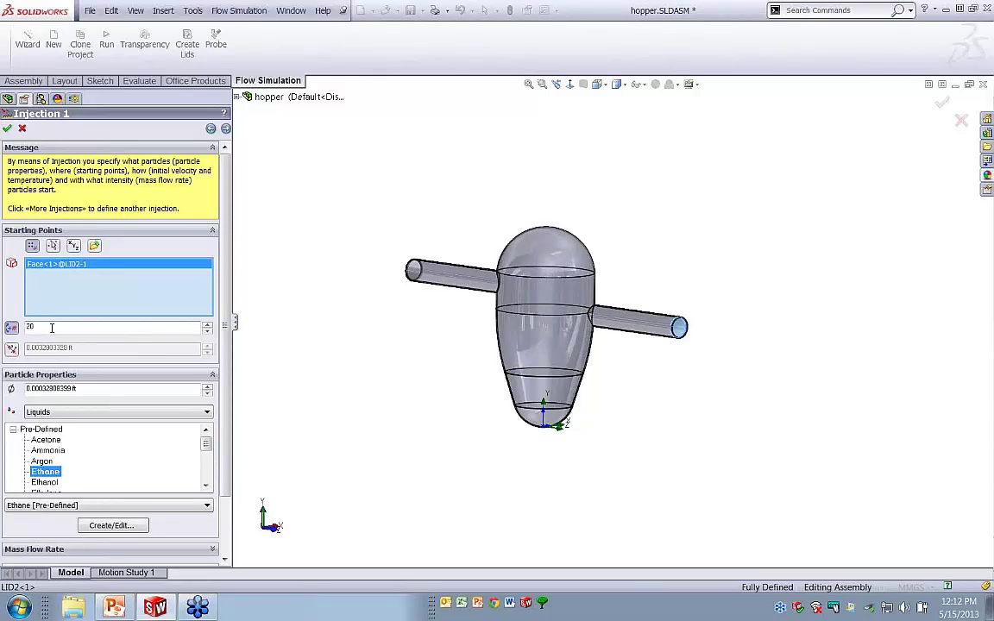
- Set the injection's number of starting points to 50 and the particle diameter to 0.05 mm
left_click_drag(41, 329, 23, 335)
type("50")
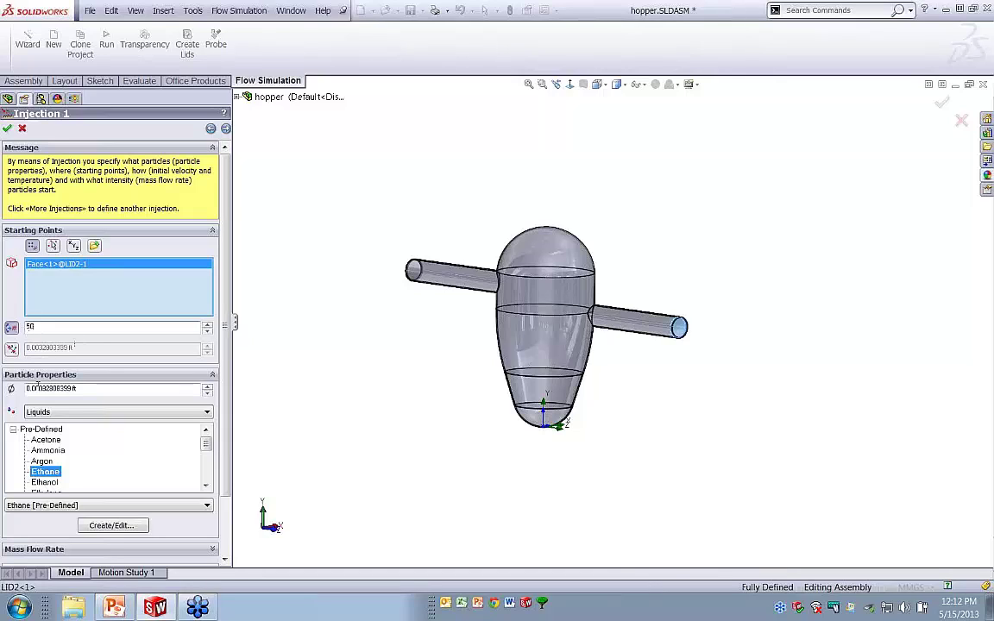
left_click_drag(79, 388, 10, 388)
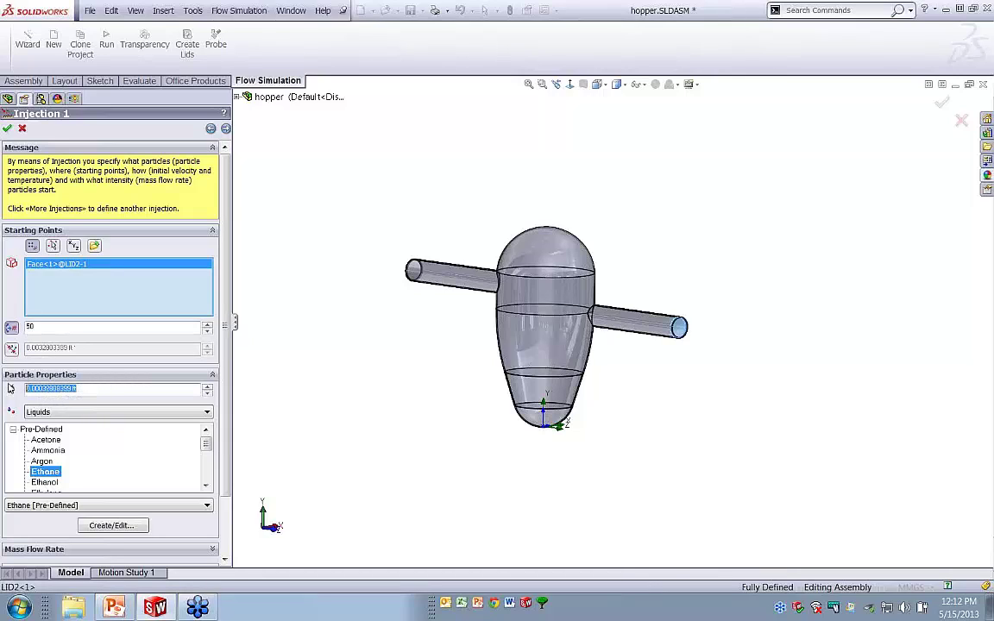
type("0.05")
left_click(10, 389)
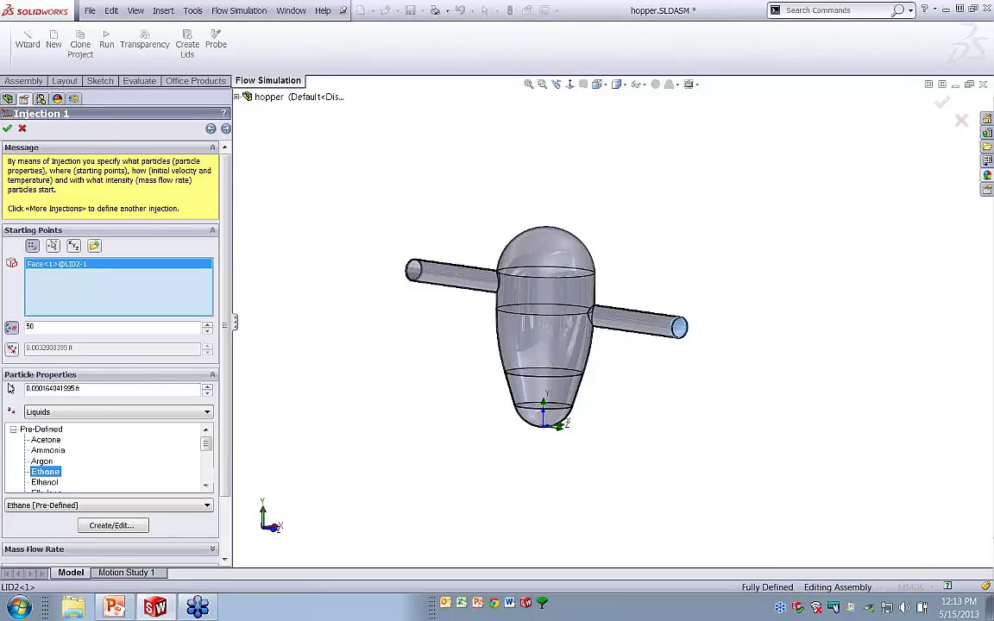
- Make the injected particles solid and assign them the pre-defined metal Iron
left_click(13, 429)
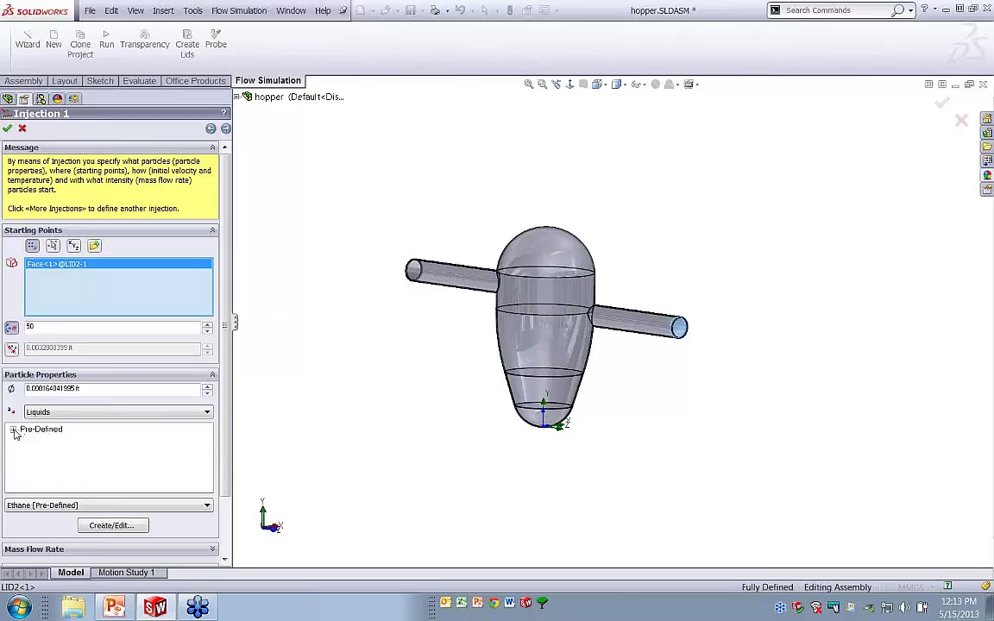
left_click(70, 413)
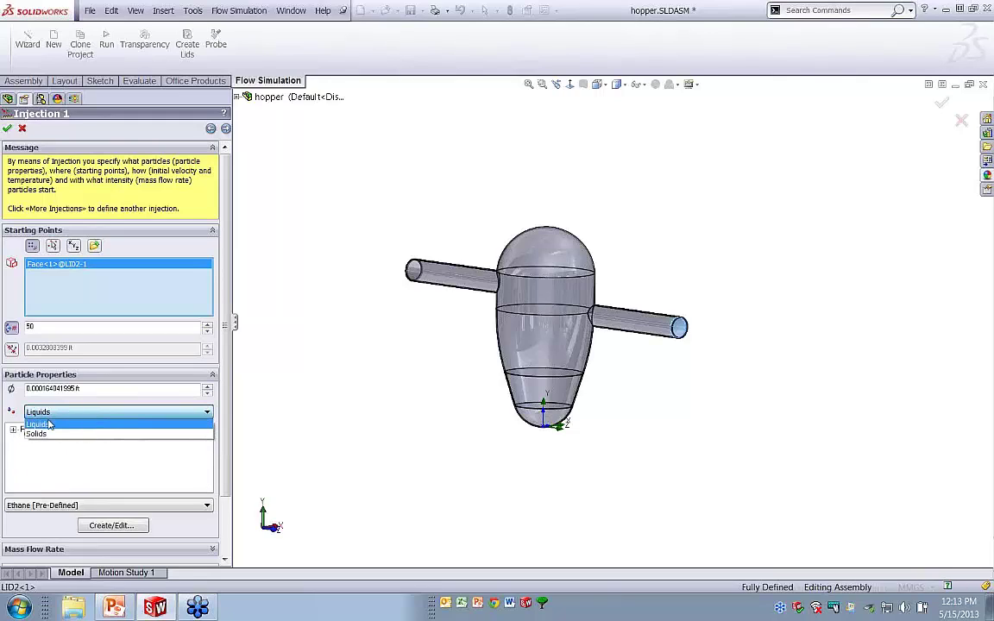
left_click(49, 434)
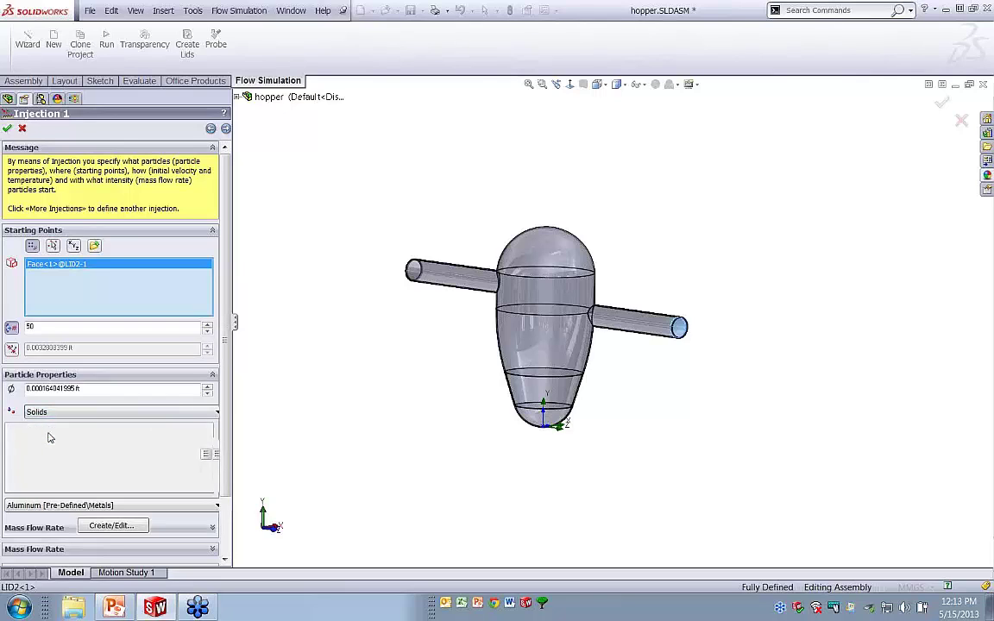
left_click(50, 483)
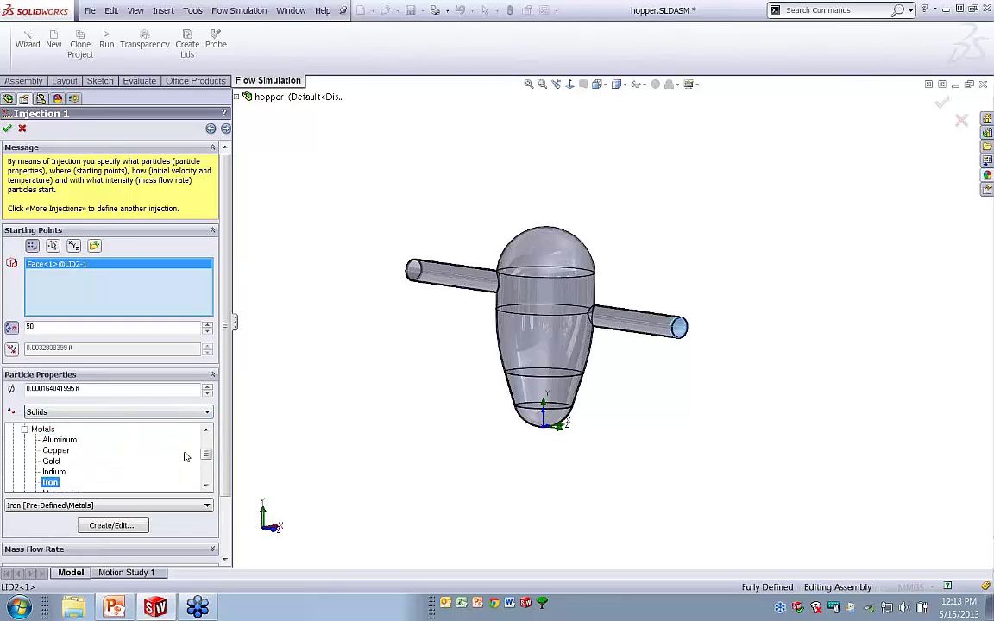
- Set the particle mass flow rate to 0.25 lb/s and review the initial particle velocity settings
scroll(226, 488, "down", 2)
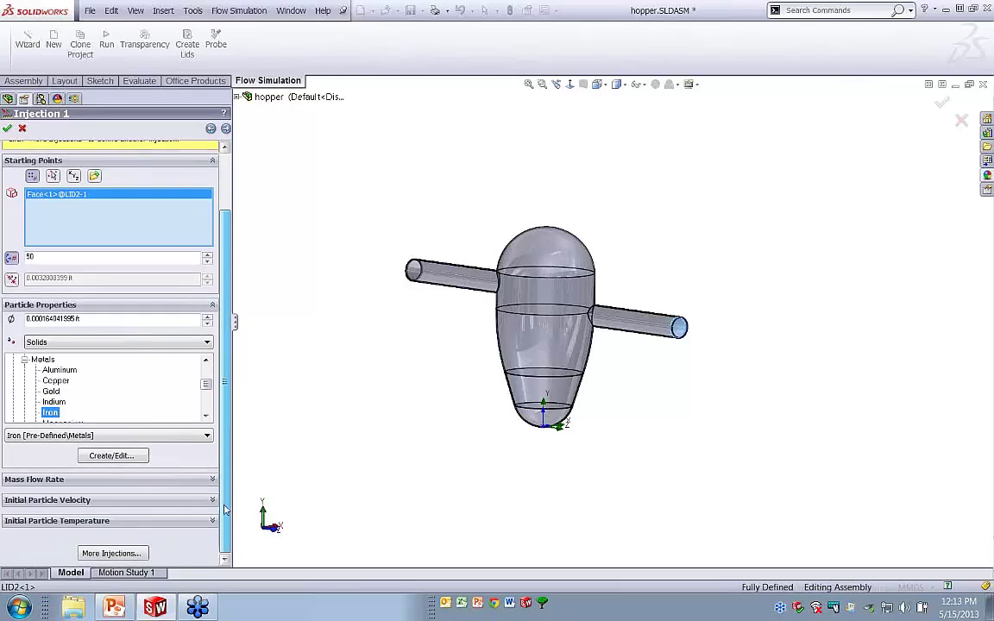
left_click(157, 486)
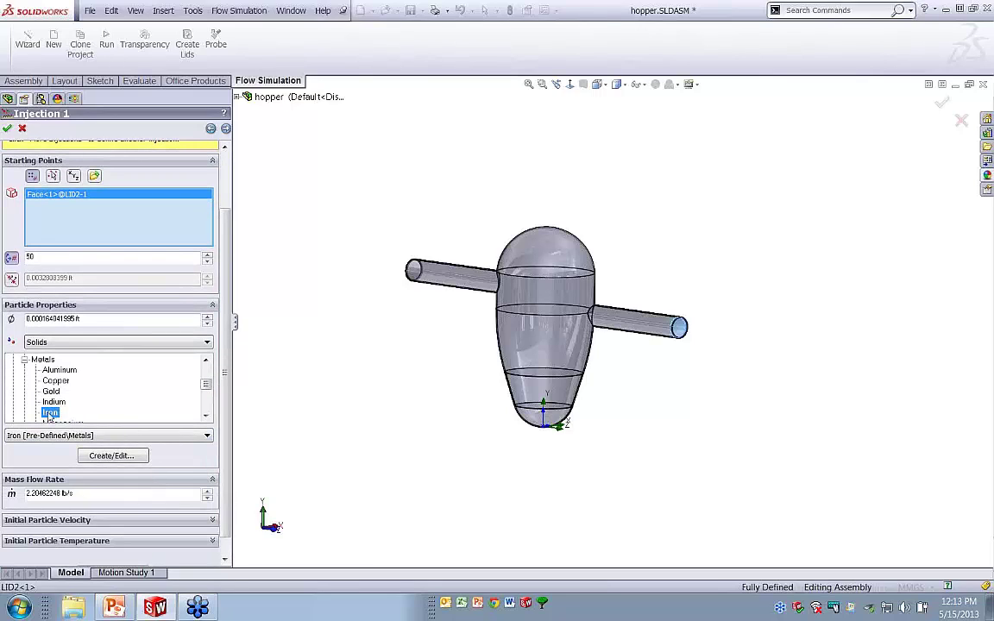
left_click_drag(92, 491, 25, 490)
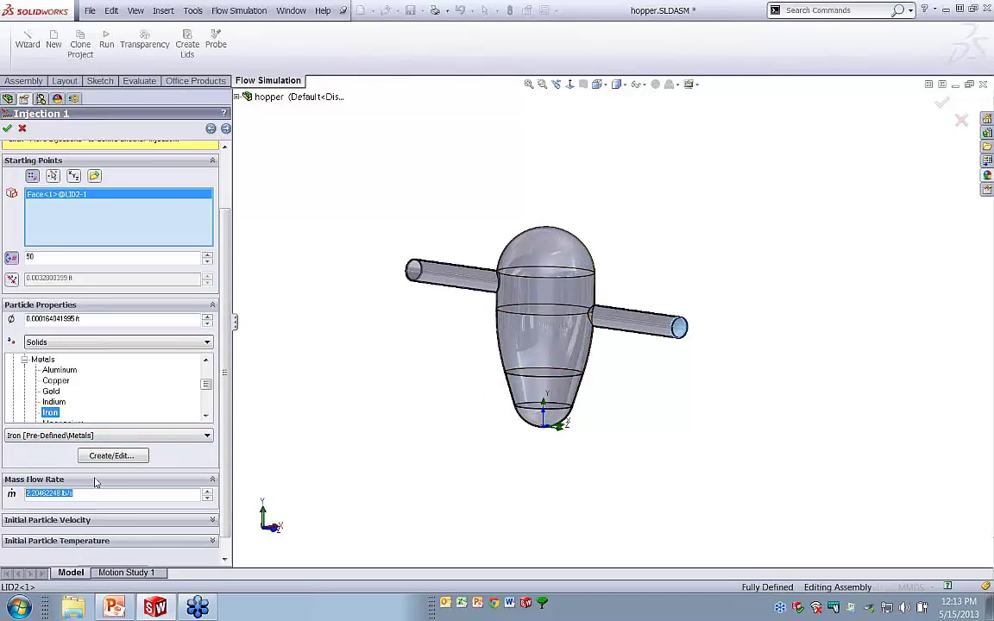
type("0.25")
key("Return")
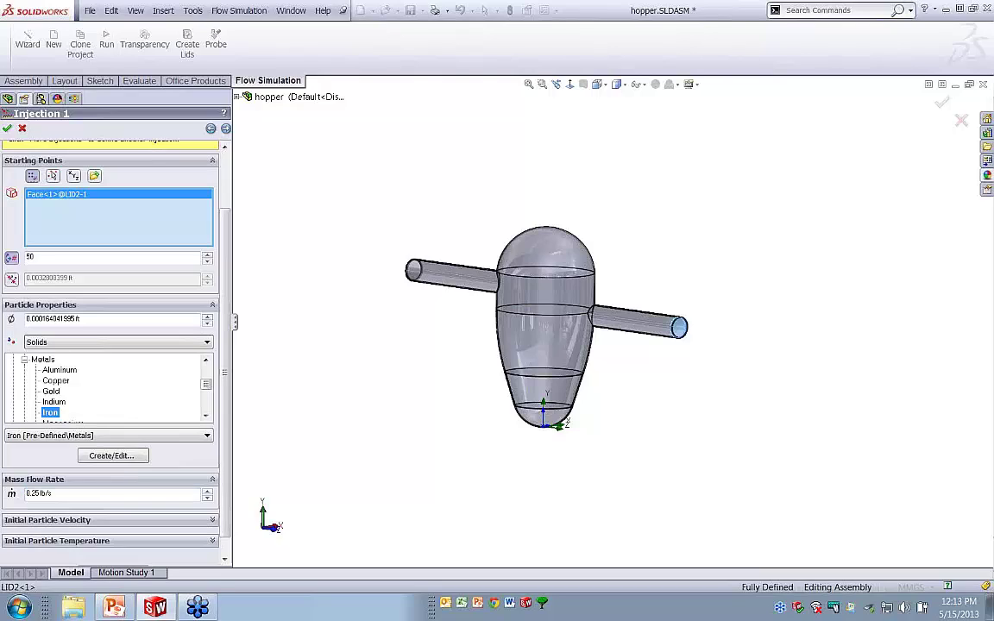
left_click(79, 520)
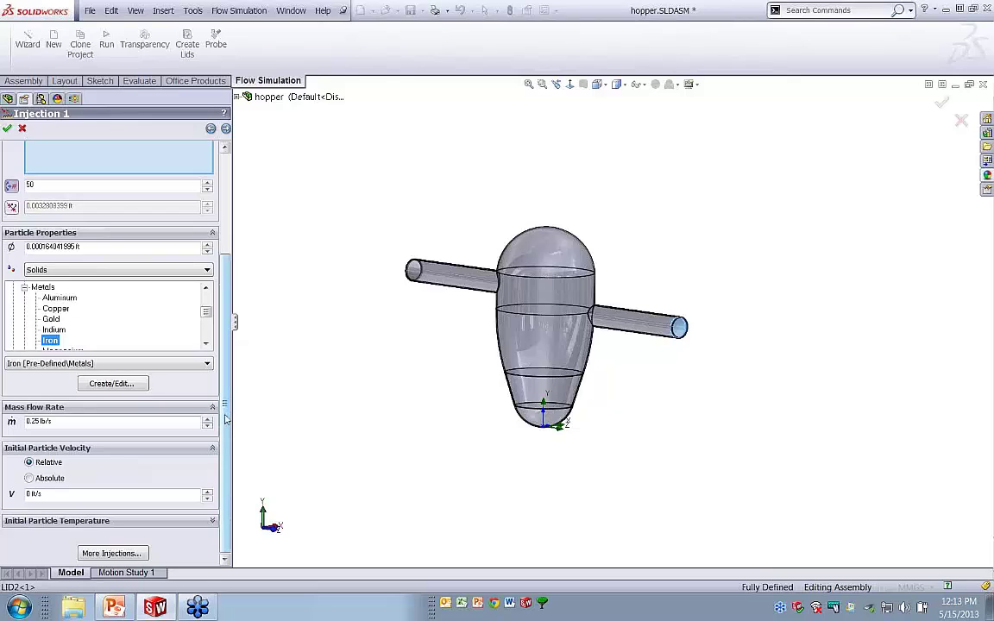
scroll(225, 420, "up", 3)
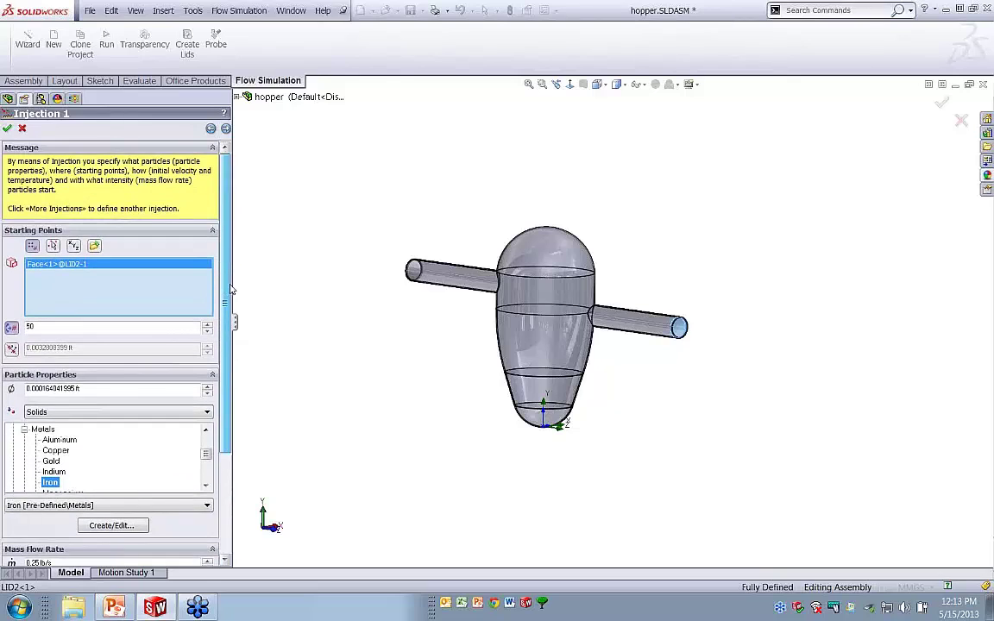
- Enable accretion and gravity in the study's physical settings and proceed to the default wall condition
left_click(227, 129)
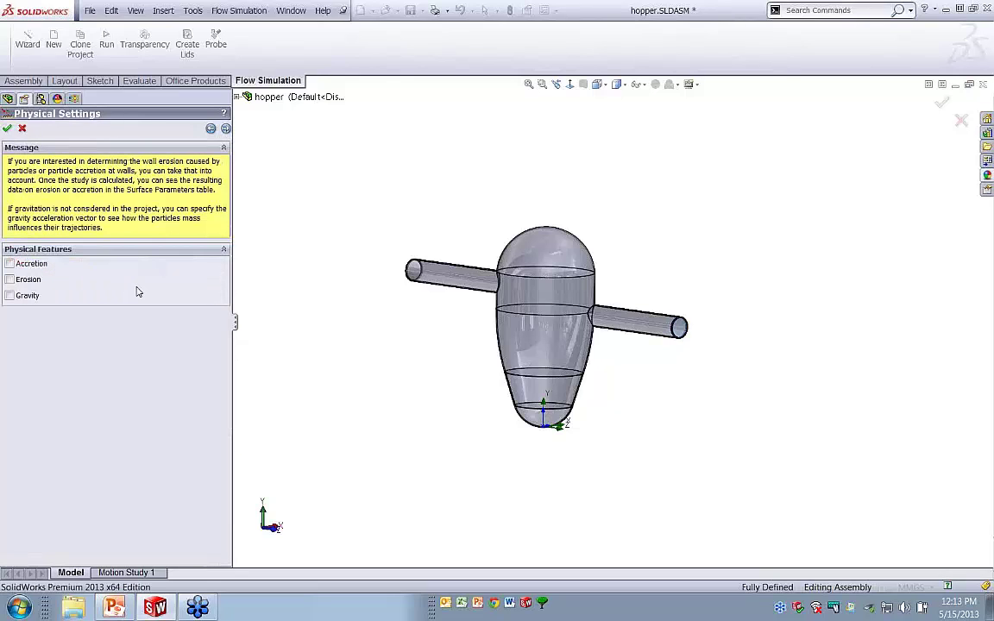
left_click(10, 264)
left_click(9, 297)
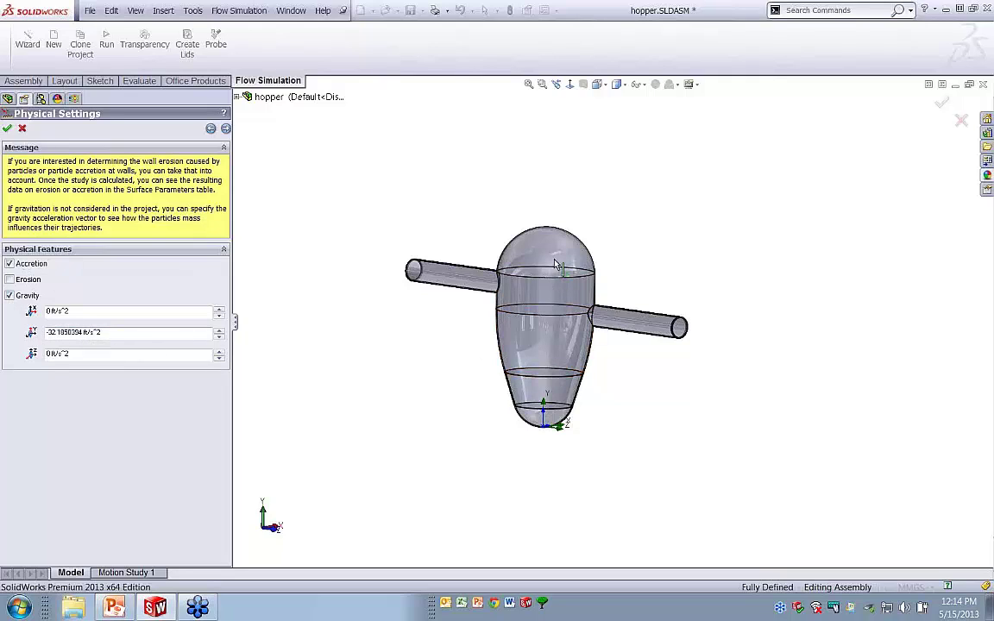
left_click(226, 129)
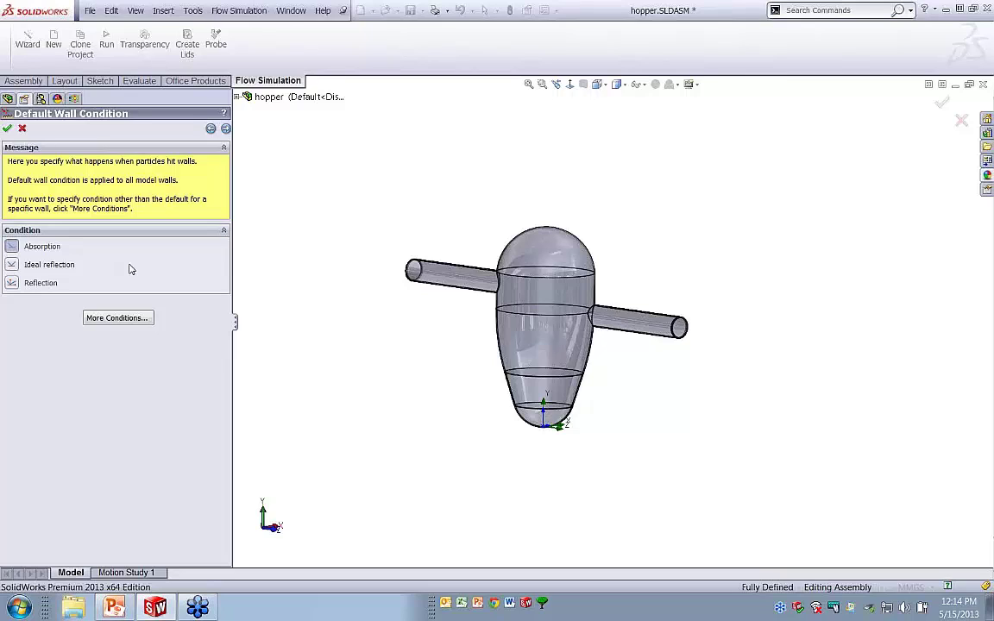
- Compare the wall condition options and use ideal reflection as the default for all model walls
left_click(12, 266)
left_click(12, 283)
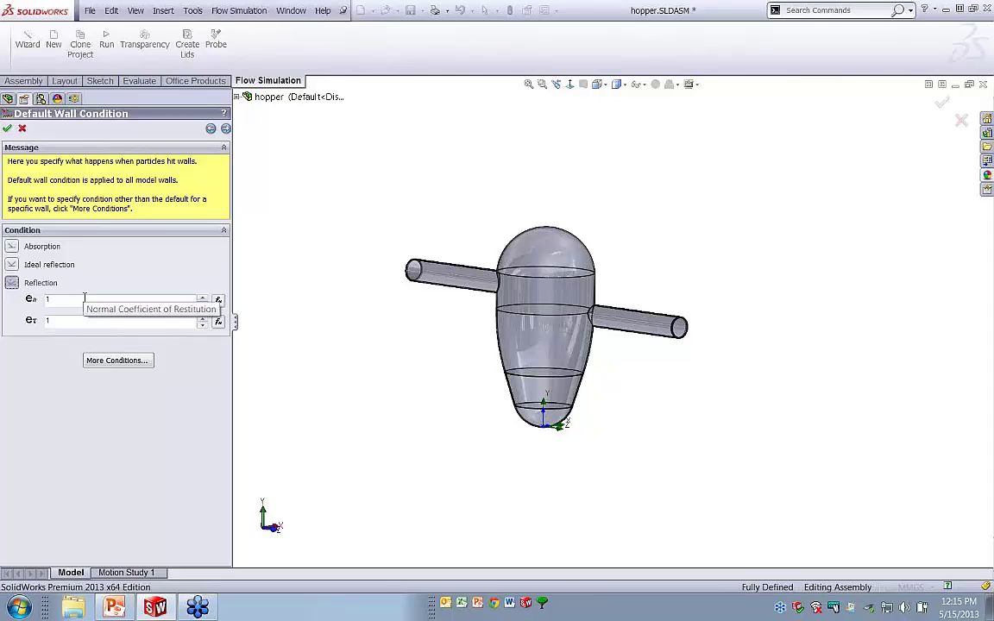
left_click(12, 264)
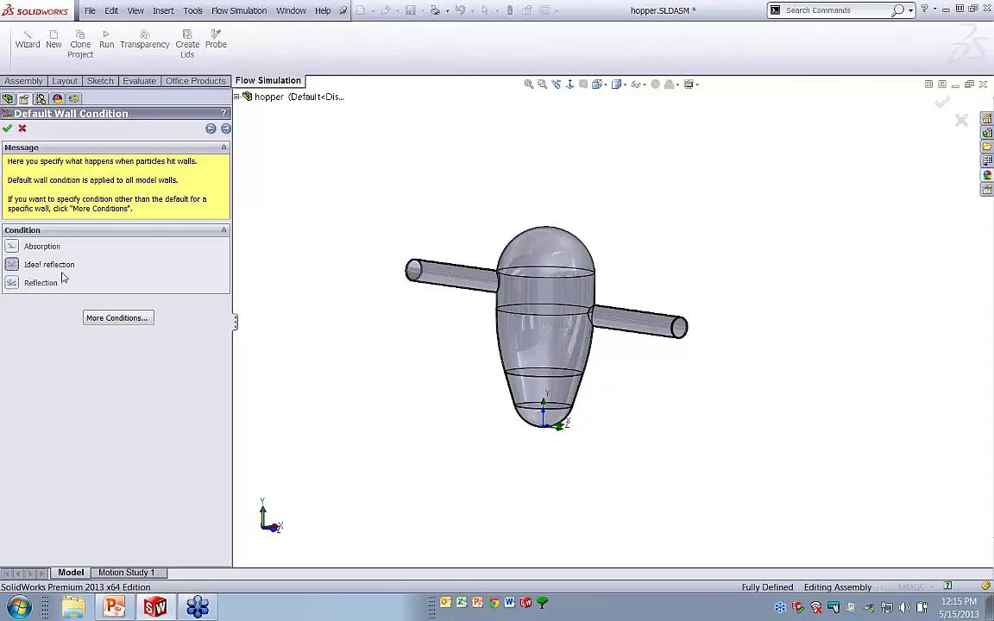
- Keep trajectories and statistics as the saved results and run the iron filings particle study
left_click(226, 129)
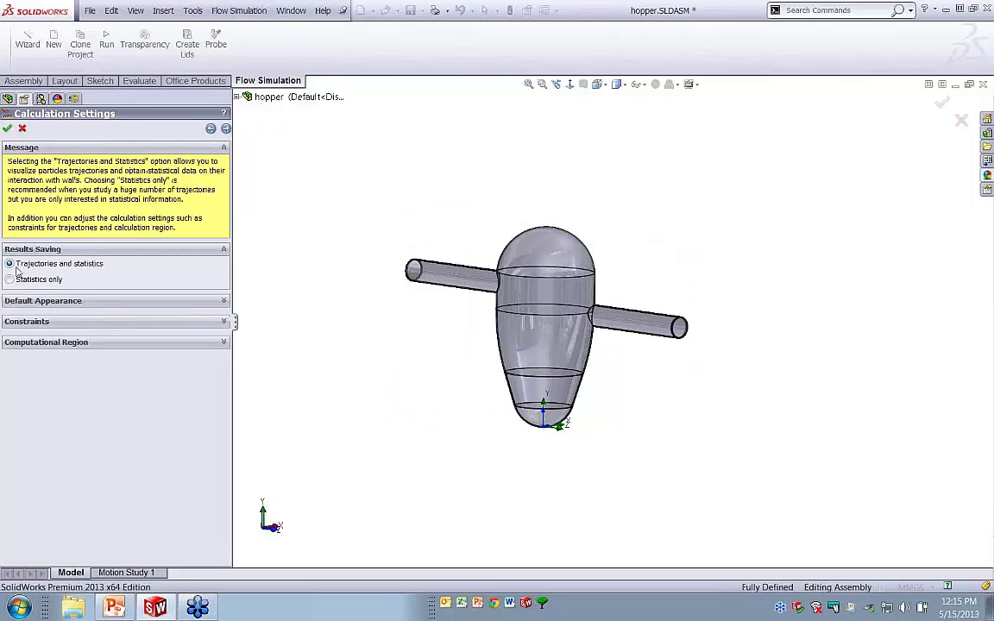
left_click(227, 129)
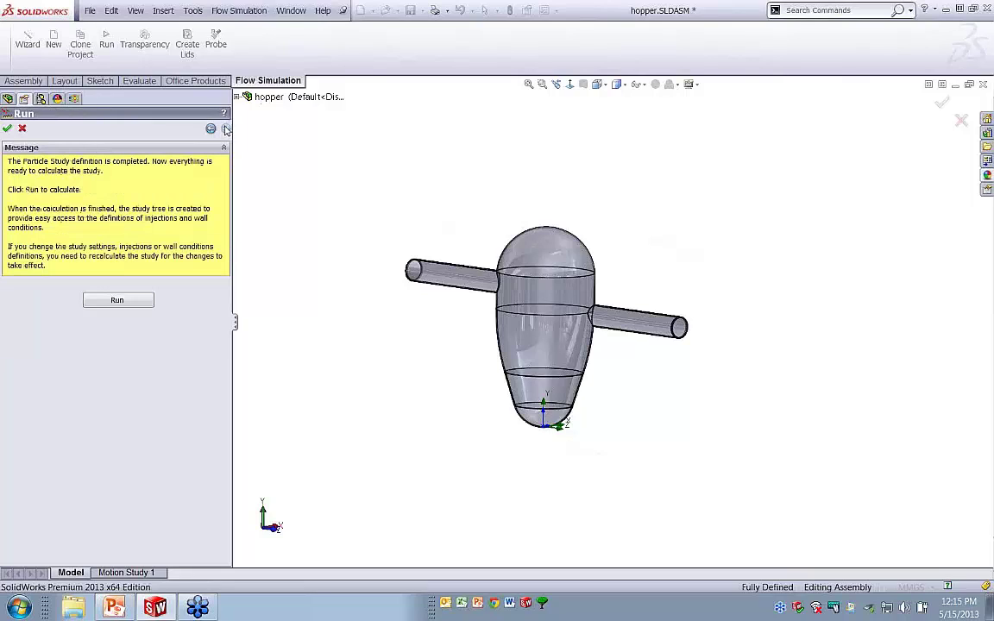
left_click(121, 300)
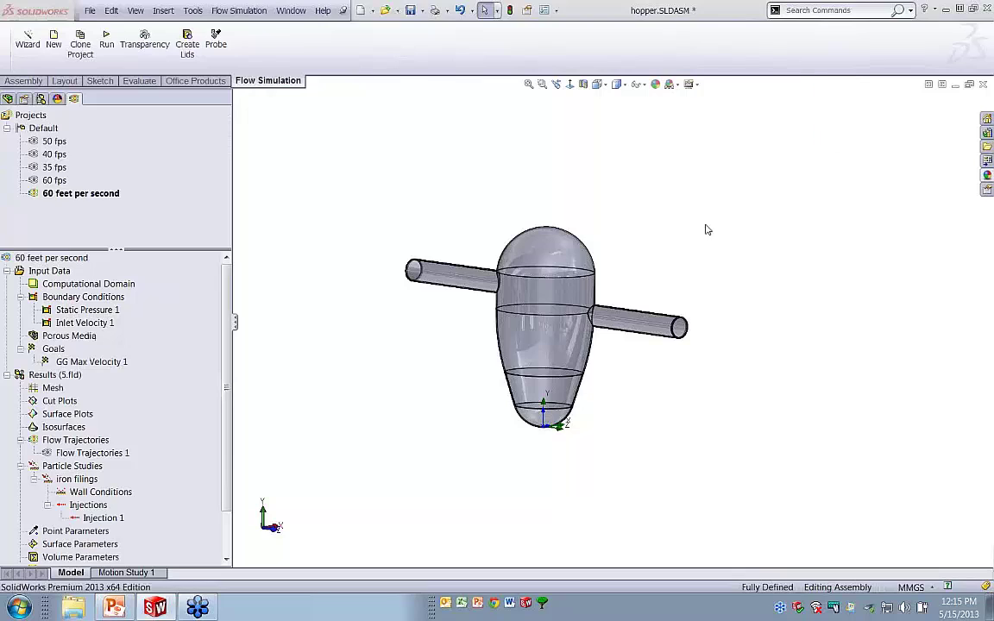
- Play the particle trajectories of Injection 1 in the iron filings study
mouse_move(706, 226)
middle_mouse_down()
mouse_move(695, 218)
mouse_move(690, 225)
middle_mouse_up()
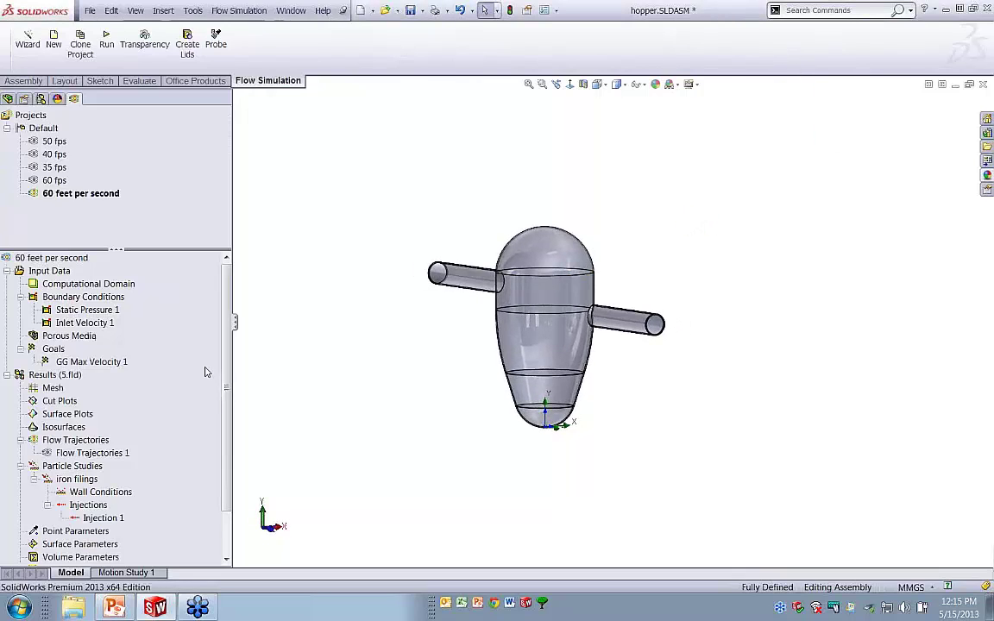
scroll(173, 414, "down", 2)
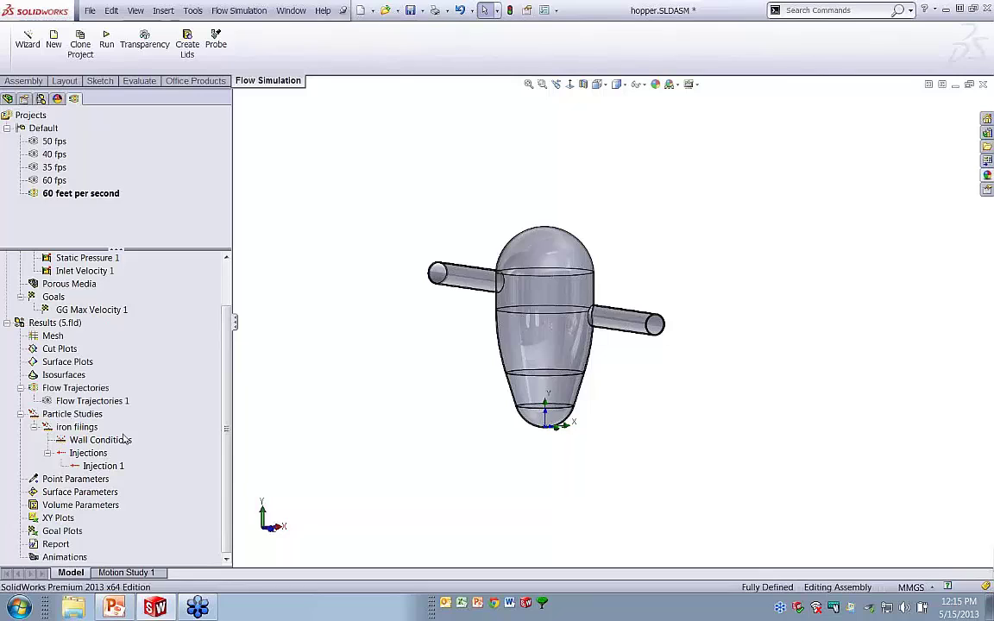
right_click(96, 465)
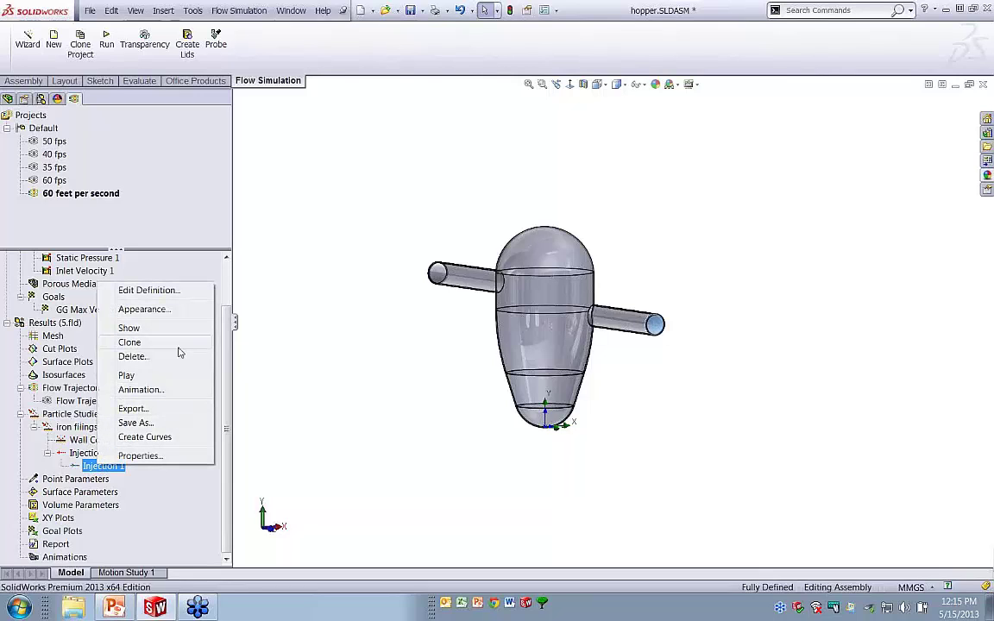
left_click(126, 376)
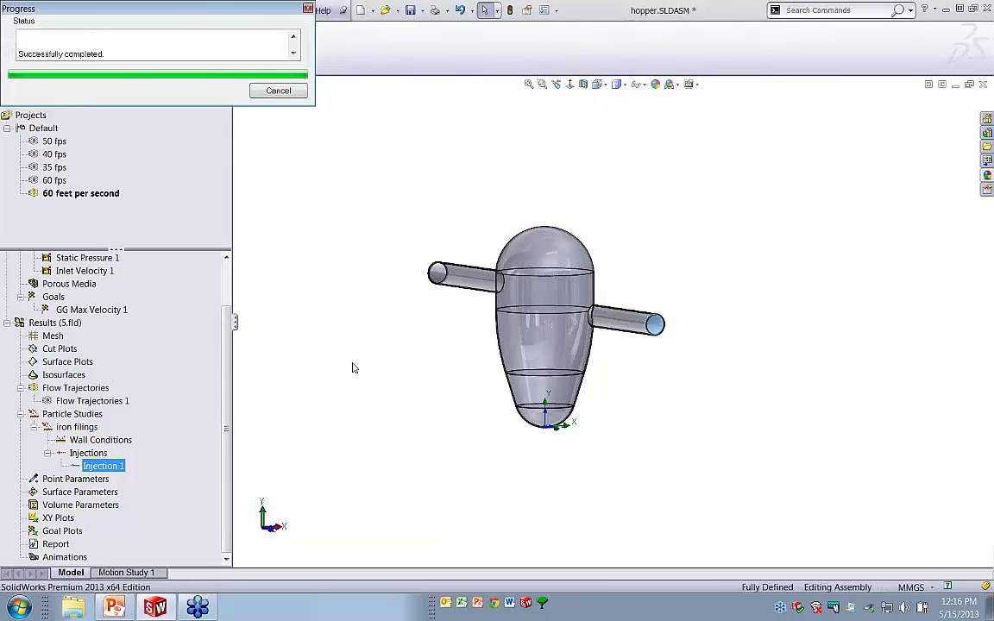
- Examine how the iron particles travel through the hopper and both pipes, moving the velocity legend clear of the model
middle_click_drag(438, 352, 451, 344)
scroll(512, 302, "down", 2)
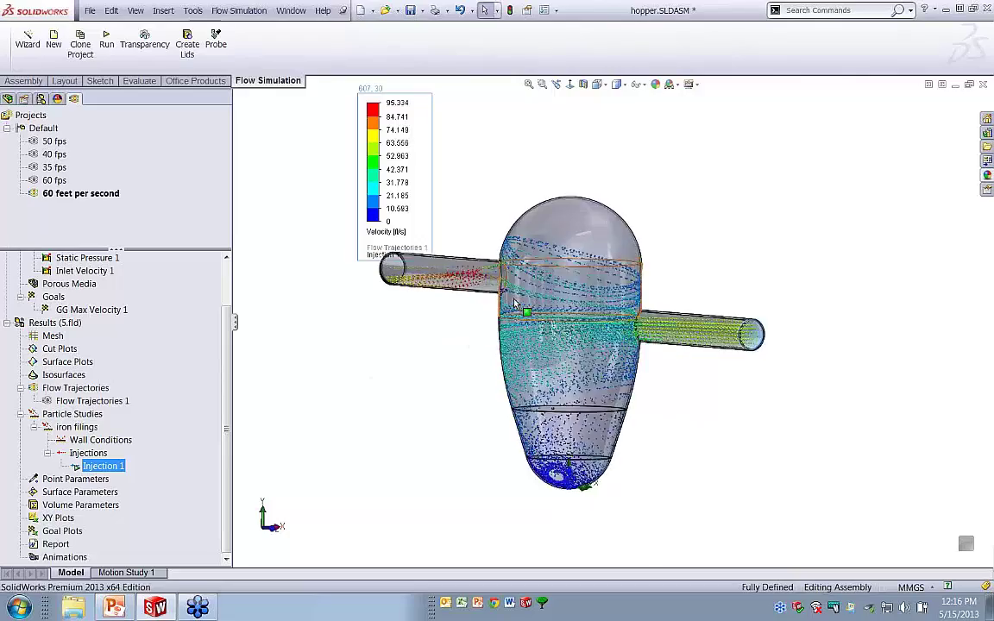
scroll(514, 303, "down", 2)
scroll(609, 328, "up", 1)
middle_click_drag(741, 323, 726, 324)
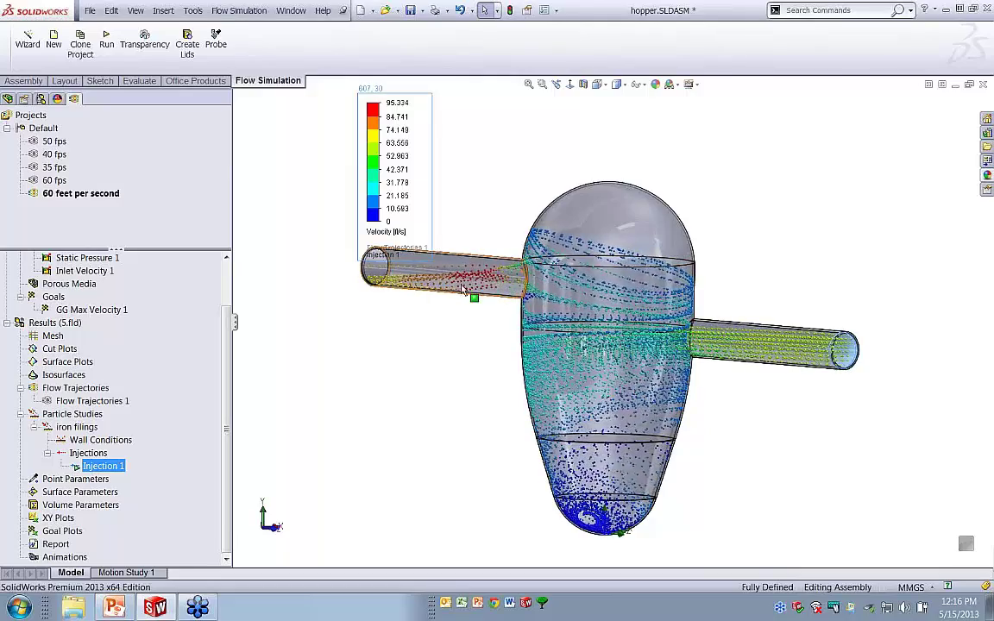
left_click_drag(366, 163, 281, 162)
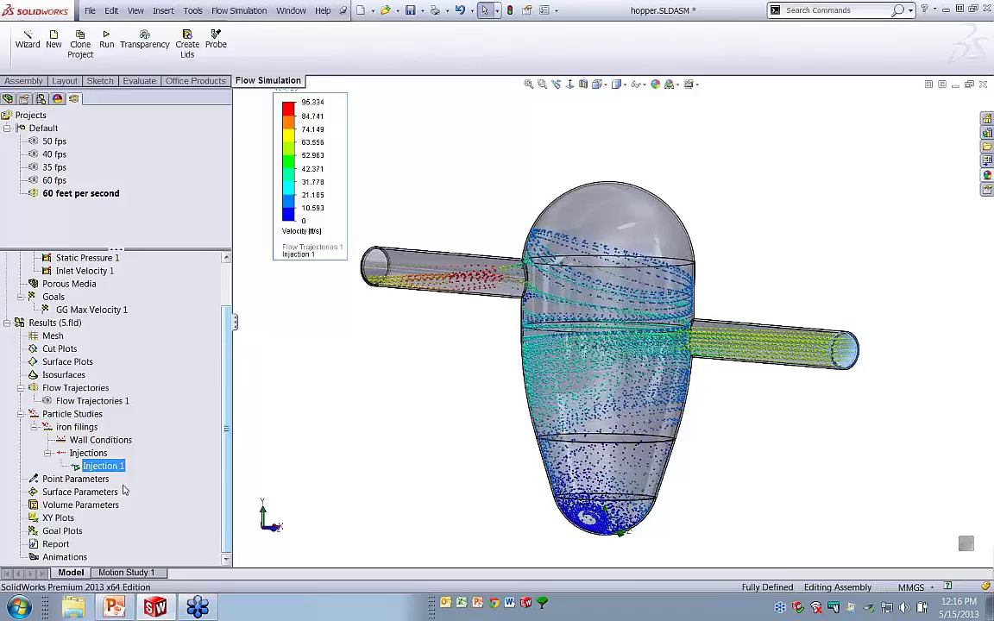
- Insert a surface parameters result and remove the preselected LID2 face from its selection
right_click(77, 492)
left_click(106, 503)
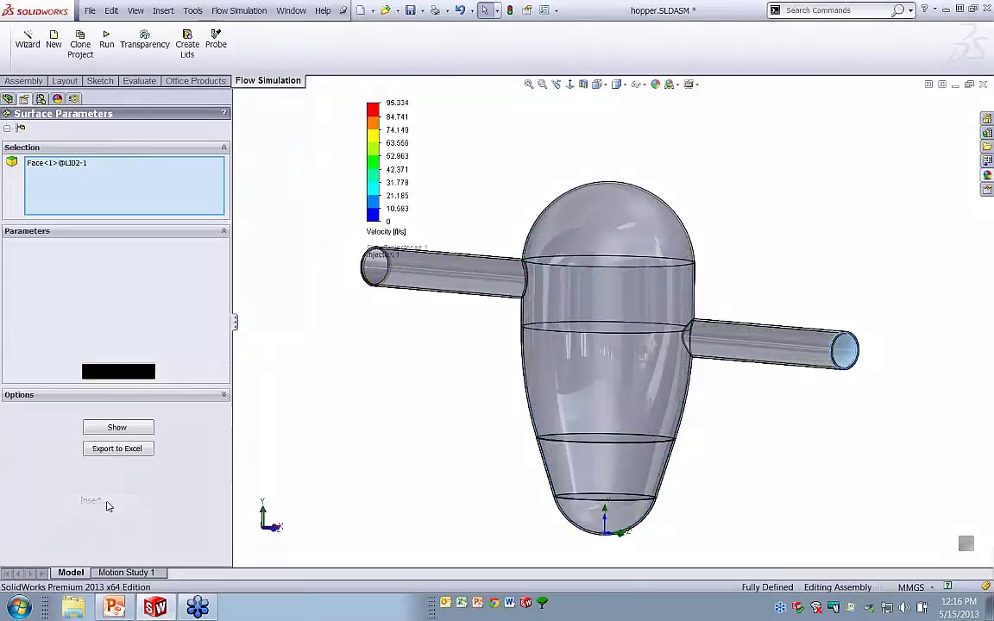
left_click(61, 163)
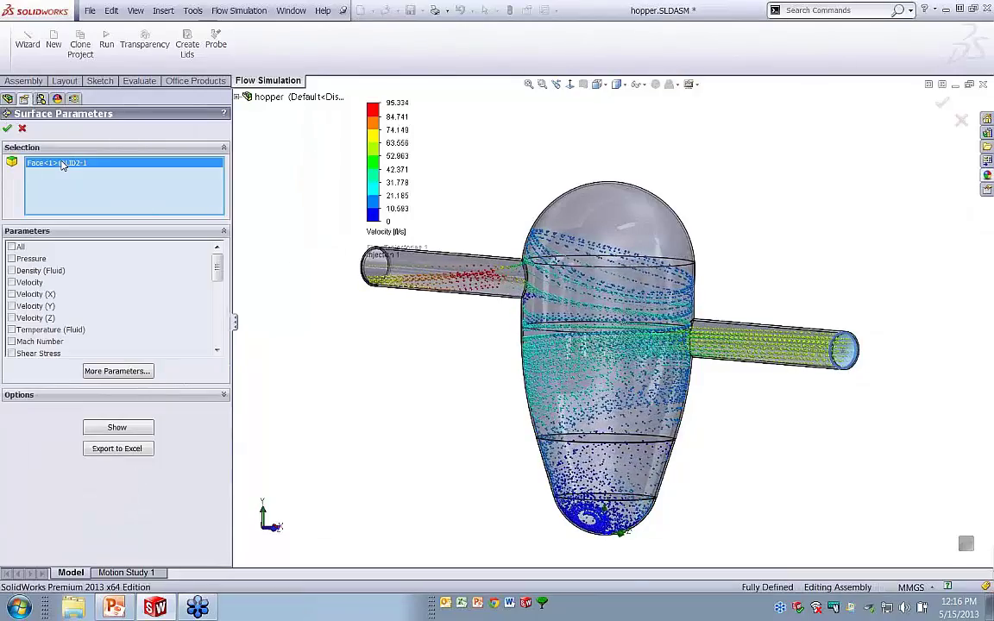
key("Delete")
- Try to select the inner LID1 face at the outlet pipe from the overlapping faces for the surface parameters
right_click(382, 275)
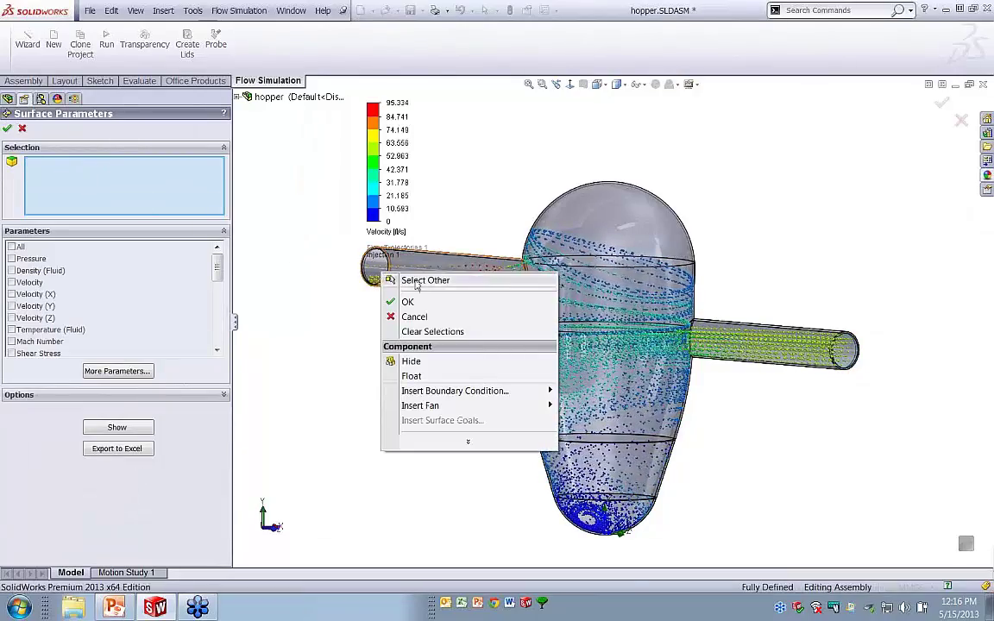
left_click(423, 280)
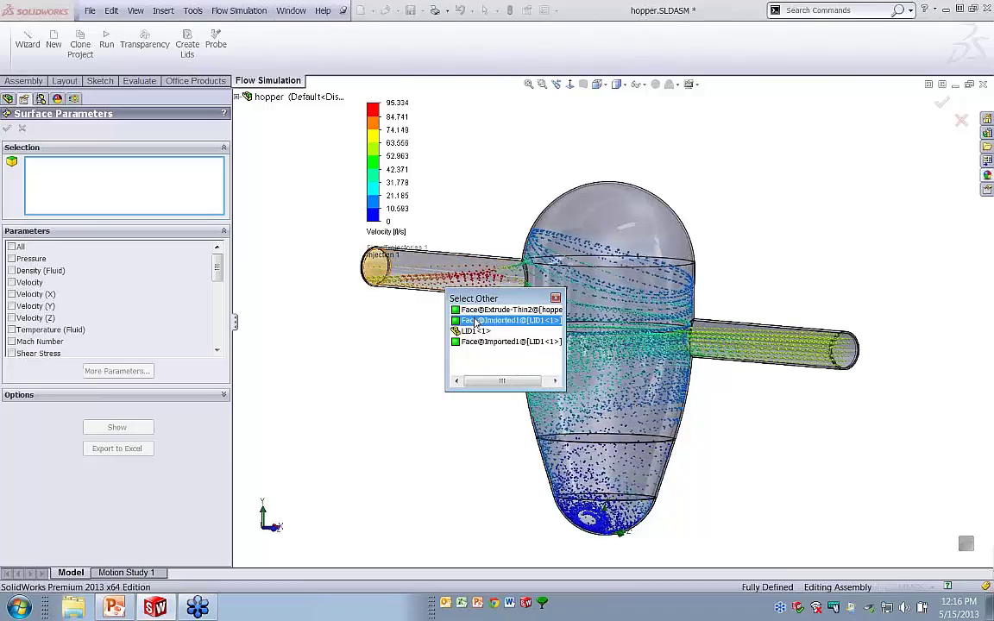
left_click(474, 321)
scroll(380, 269, "down", 5)
right_click(515, 303)
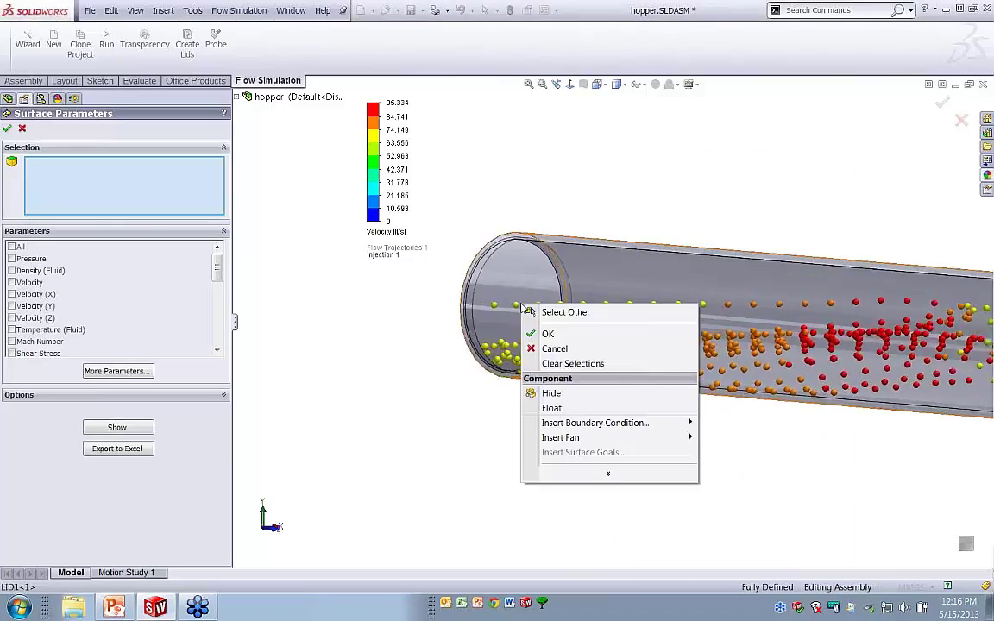
left_click(553, 312)
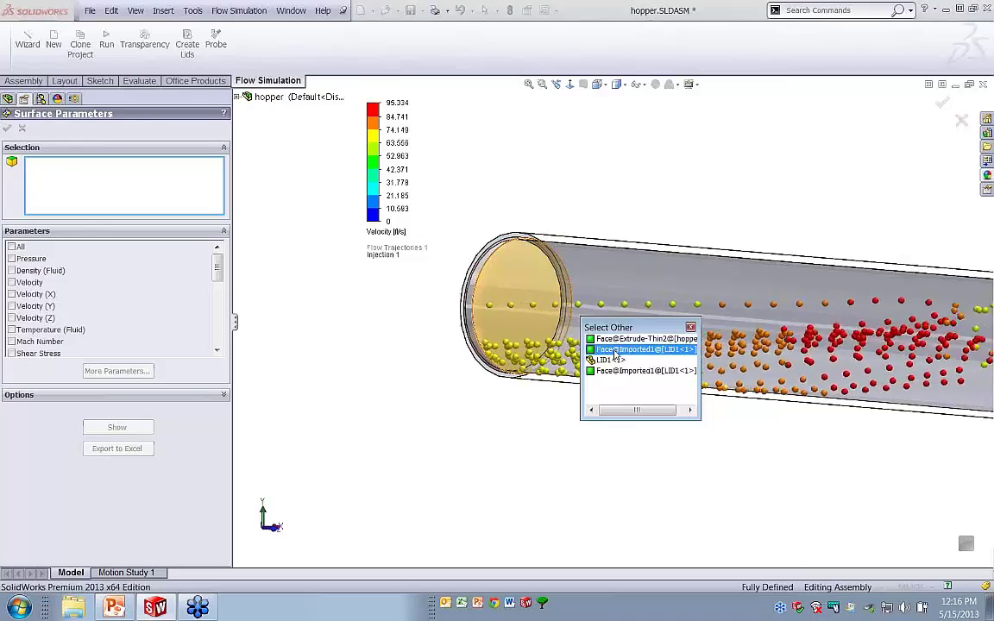
left_click(621, 350)
middle_click_drag(543, 299, 573, 313)
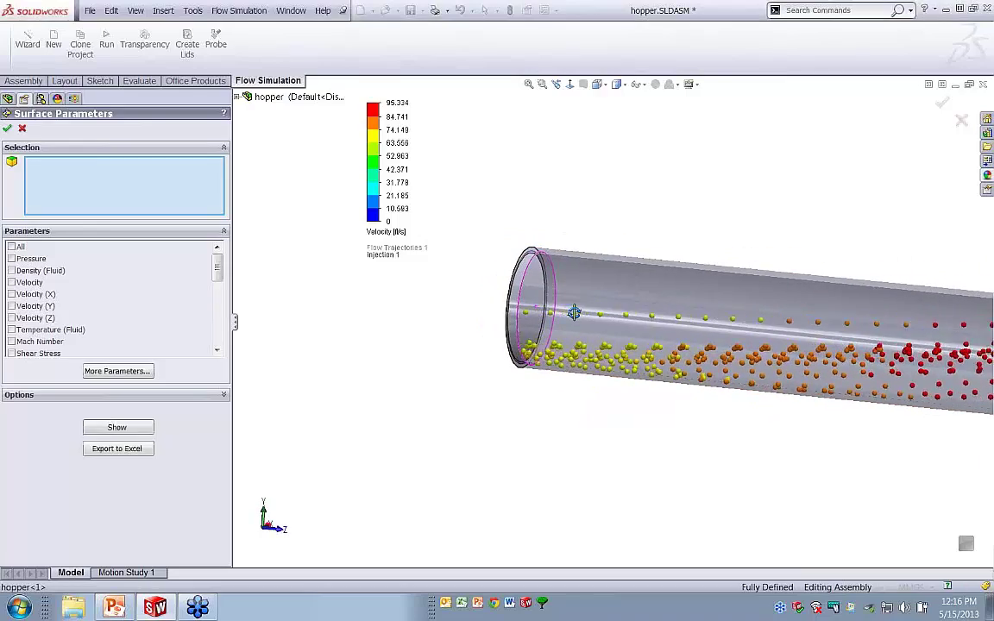
- Select the outlet lid face for the surface parameters through the Static Pressure 1 boundary condition
left_click(75, 99)
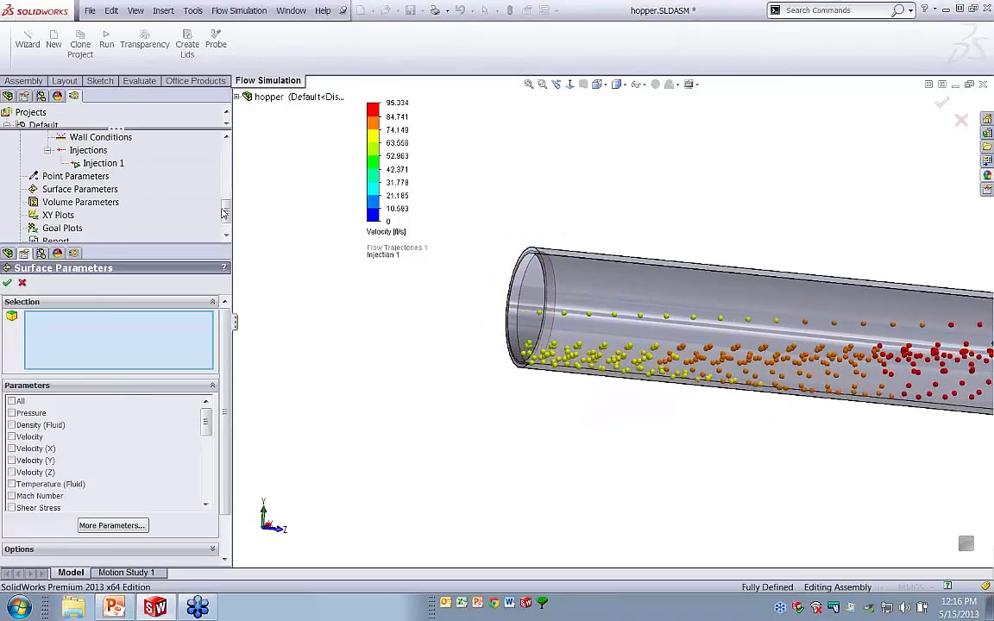
scroll(203, 191, "up", 5)
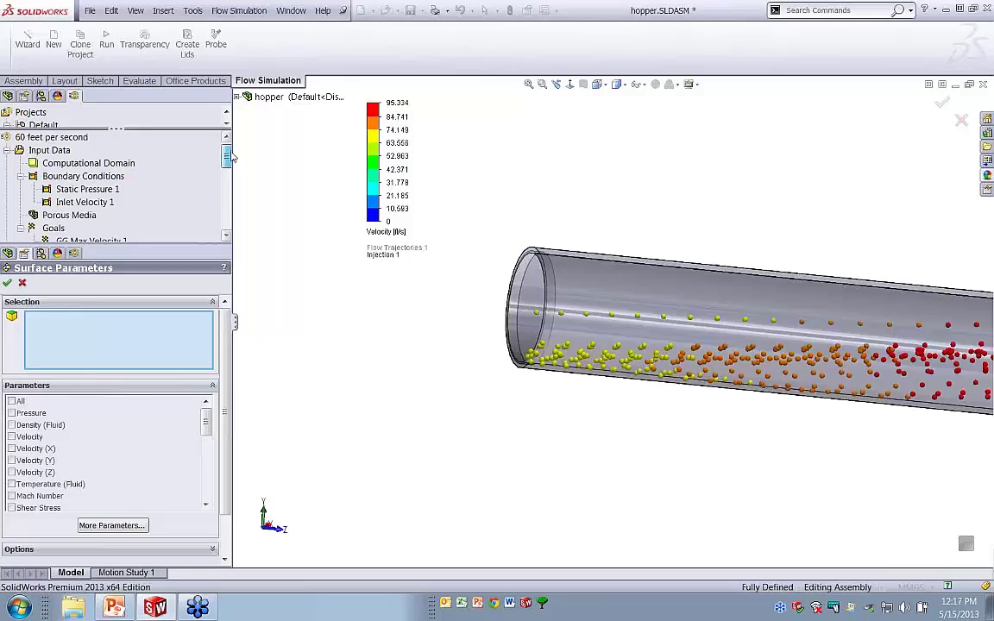
left_click(76, 189)
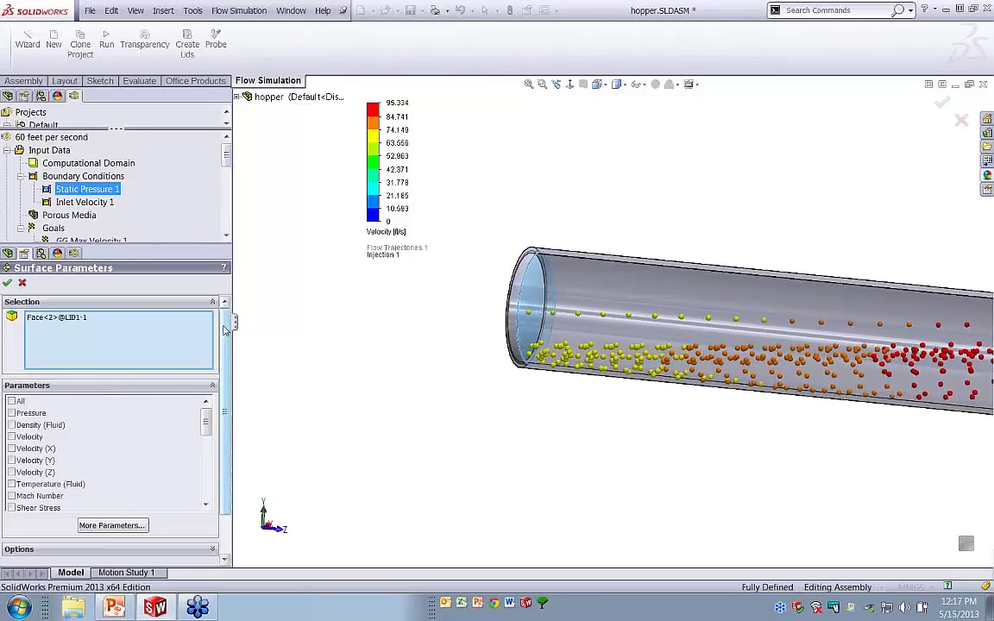
- Evaluate the Number of Particles on the outlet lid face and close the surface parameters without keeping them
left_click_drag(223, 328, 206, 412)
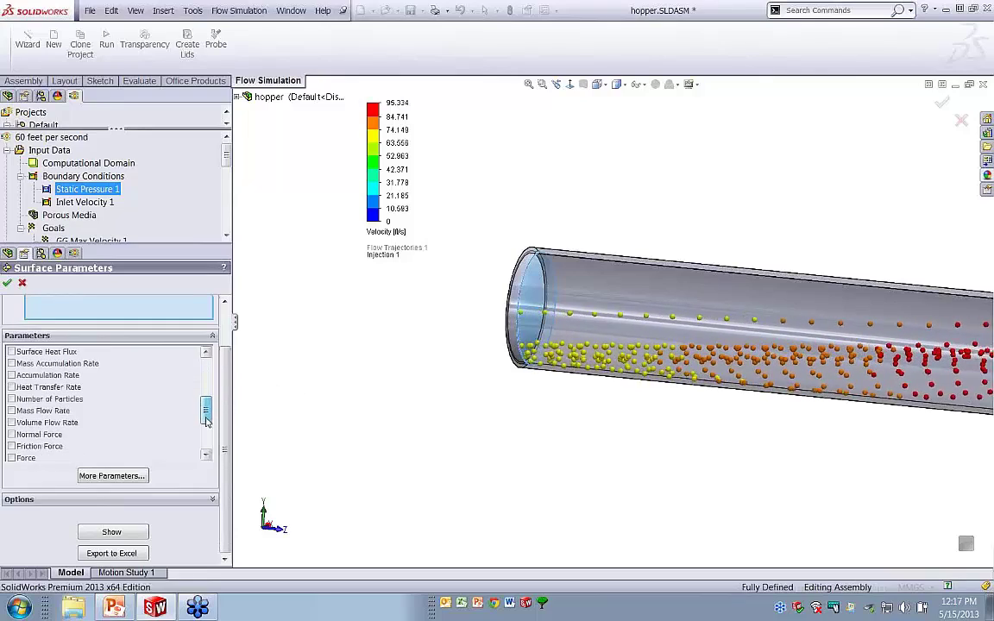
left_click(11, 399)
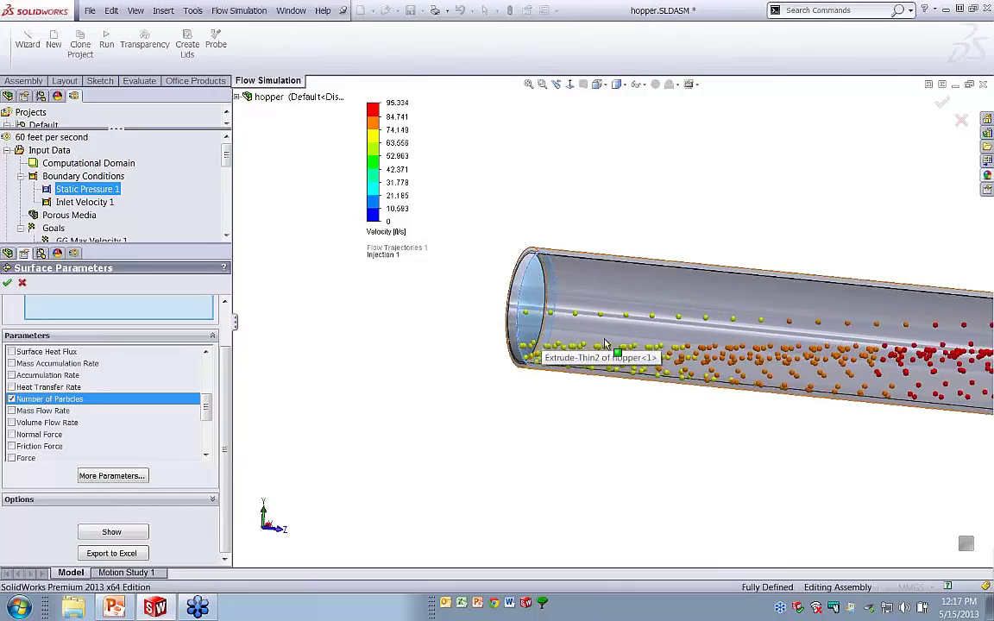
left_click(114, 532)
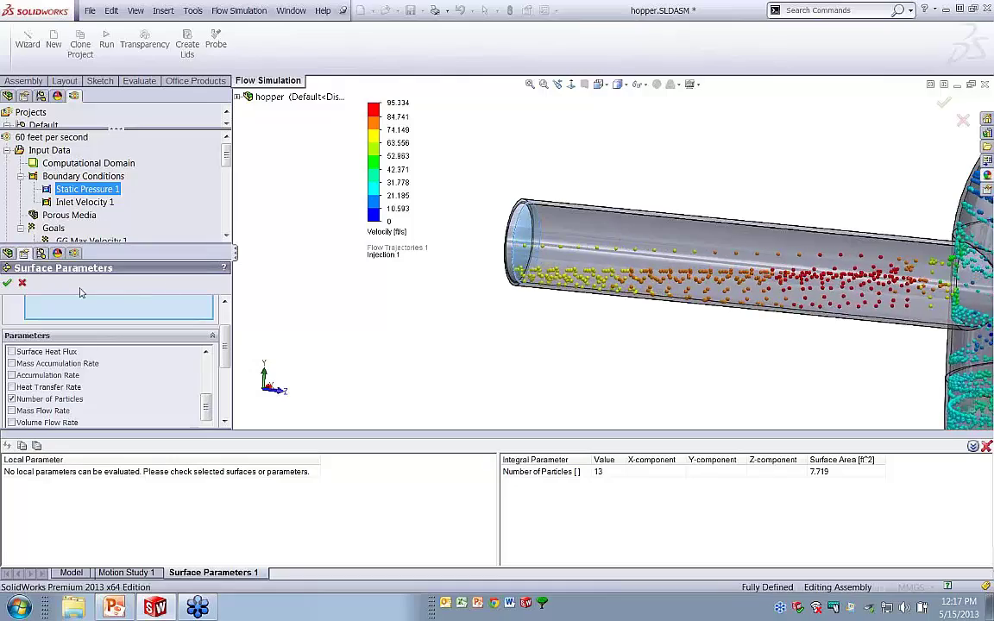
left_click(987, 446)
scroll(701, 423, "up", 2)
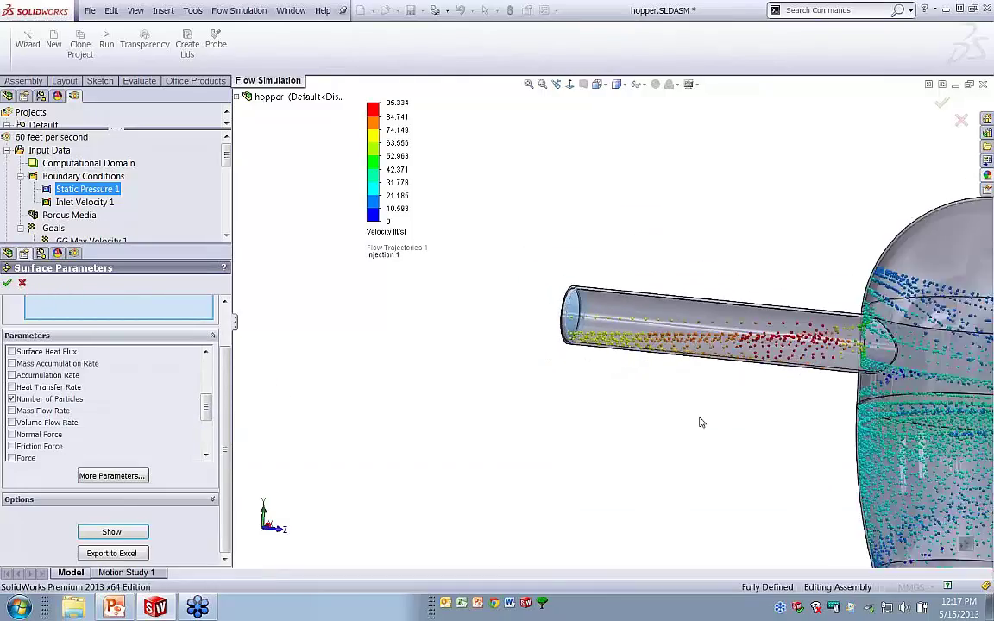
scroll(700, 423, "up", 1)
left_click(23, 283)
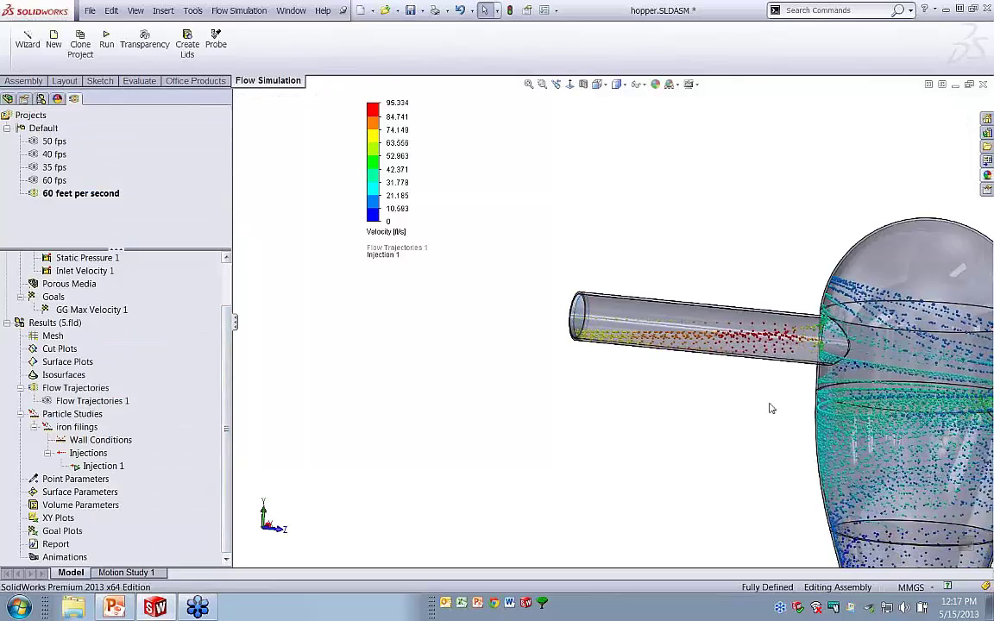
- Activate the 50 fps project and its Particle Study 1
scroll(772, 408, "up", 4)
scroll(927, 393, "down", 3)
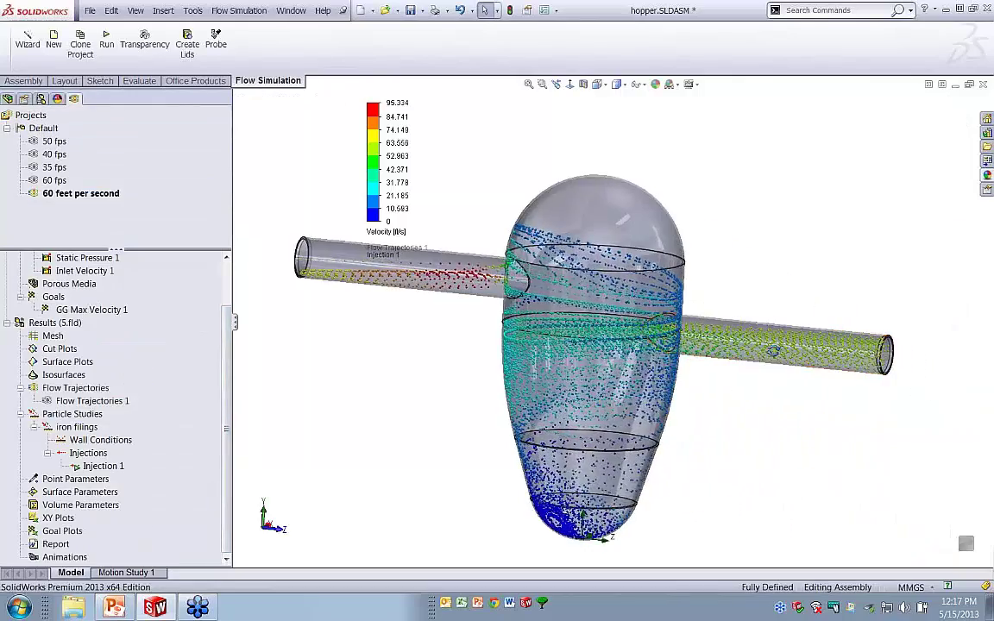
middle_click_drag(775, 352, 850, 349)
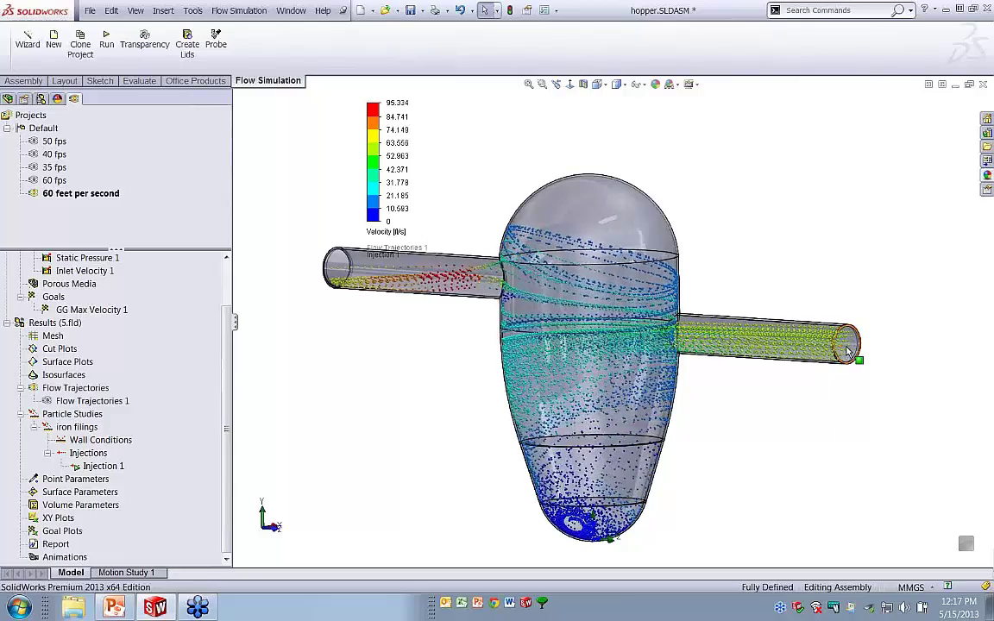
double_click(61, 143)
scroll(226, 302, "down", 1)
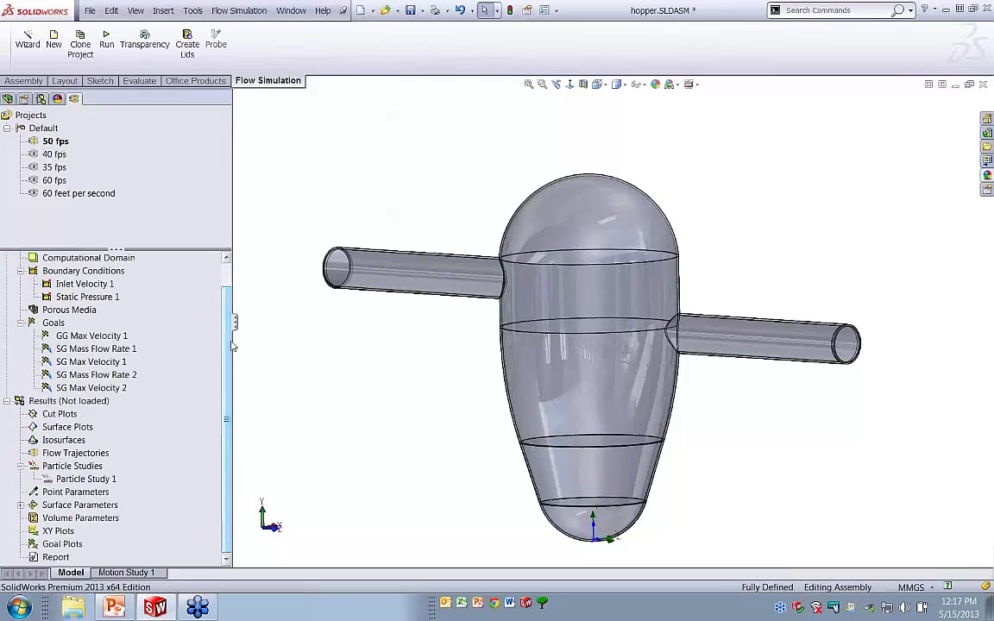
right_click(111, 479)
left_click(155, 485)
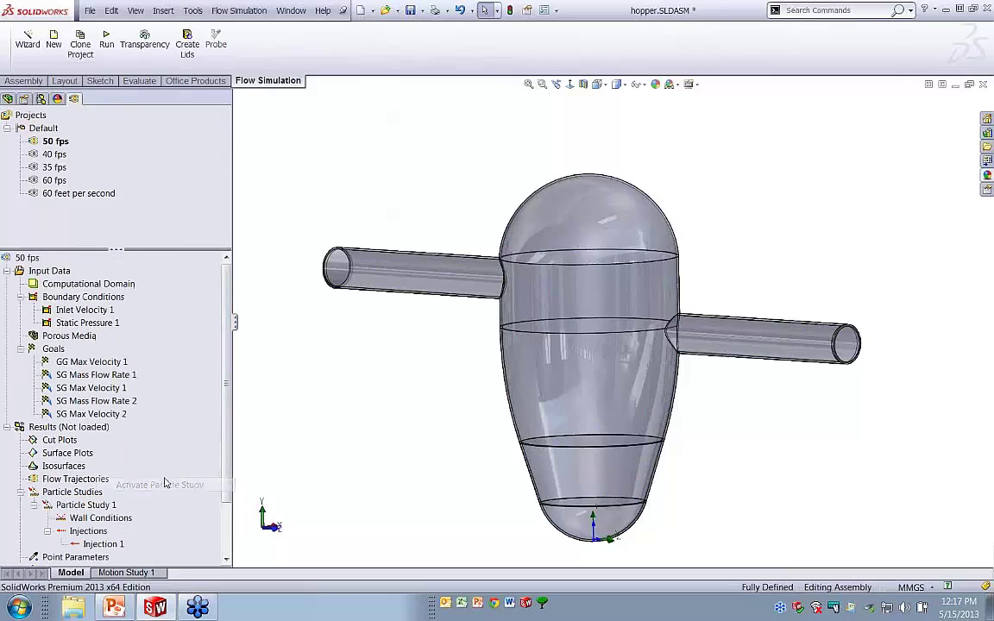
scroll(199, 380, "down", 1)
left_click(95, 480)
right_click(95, 481)
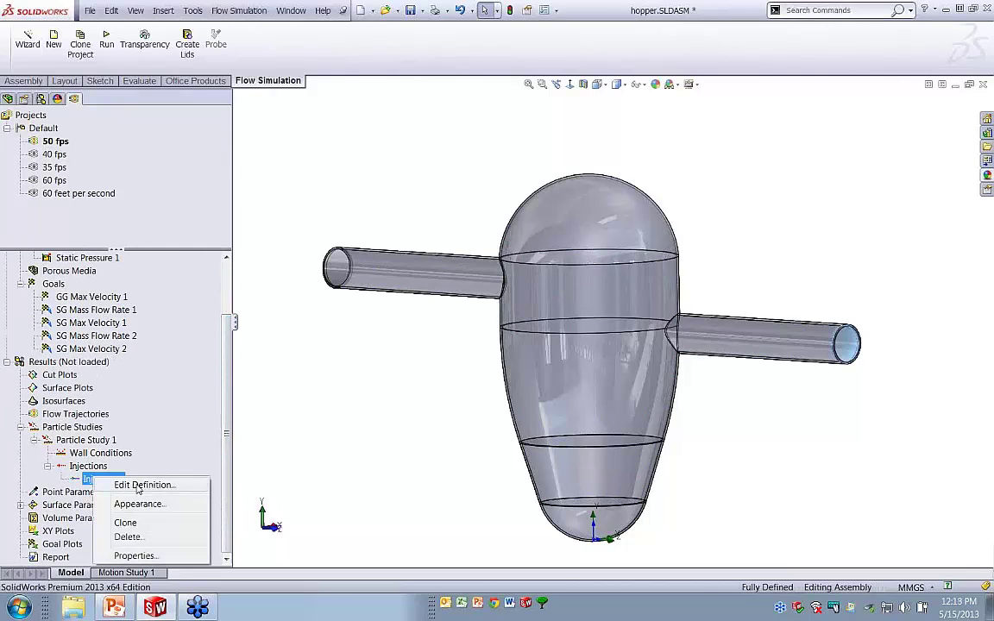
left_click(159, 439)
left_click(69, 429)
right_click(69, 428)
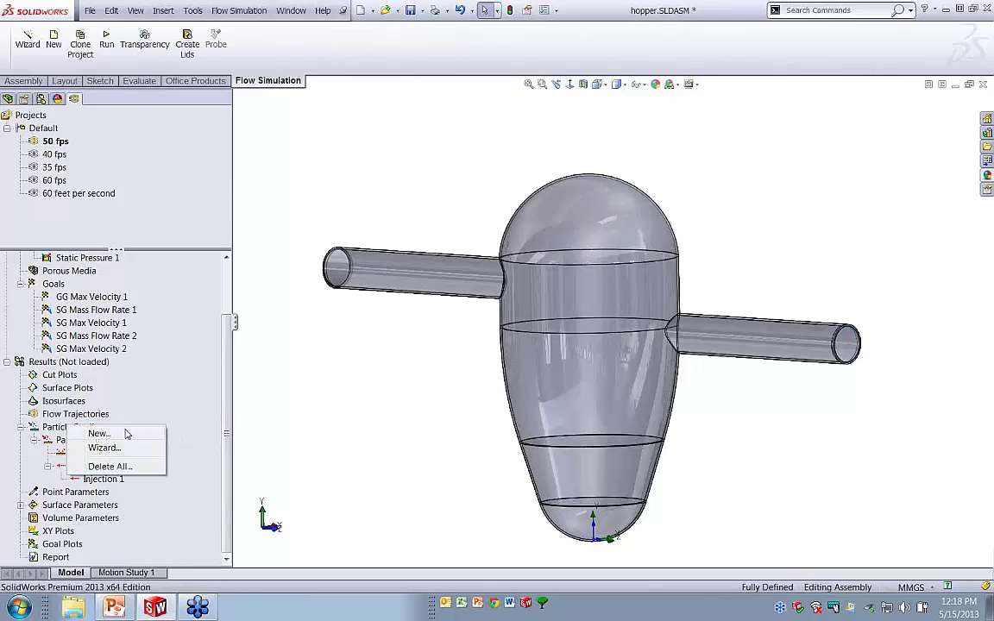
key("Escape")
right_click(108, 440)
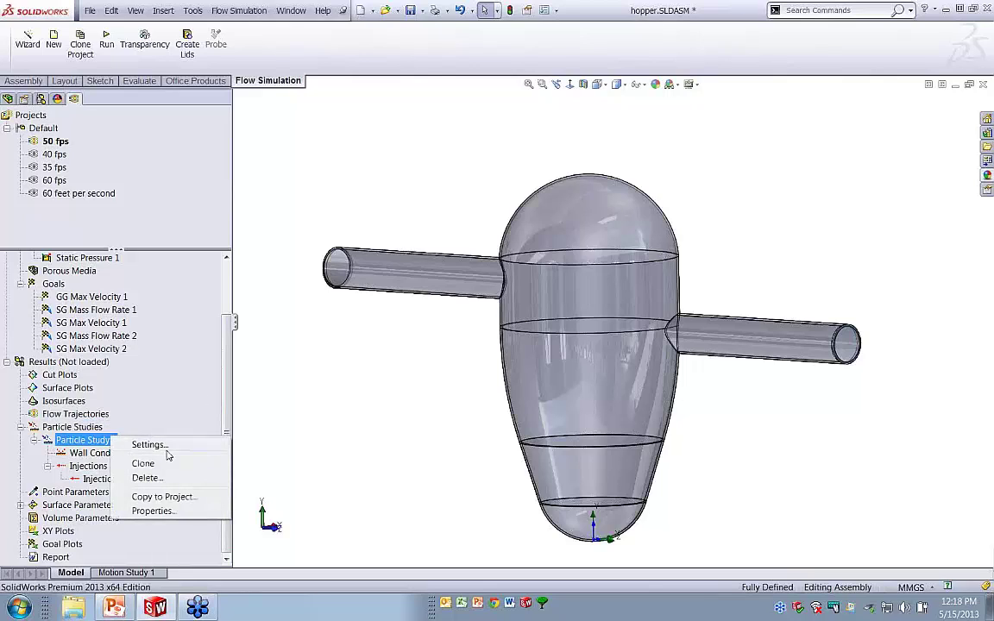
key("Escape")
right_click(76, 429)
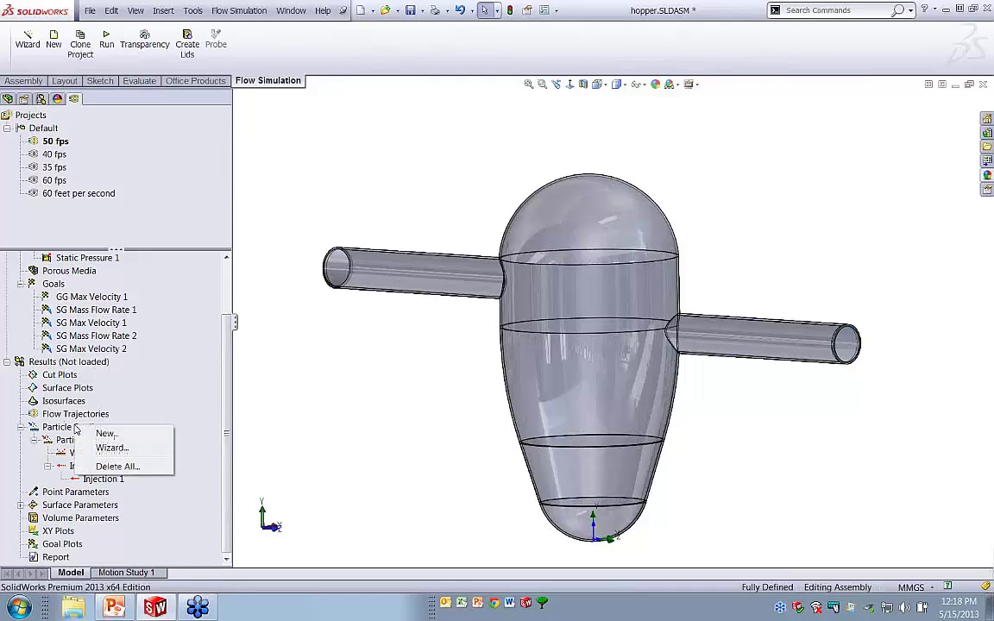
key("Escape")
right_click(102, 441)
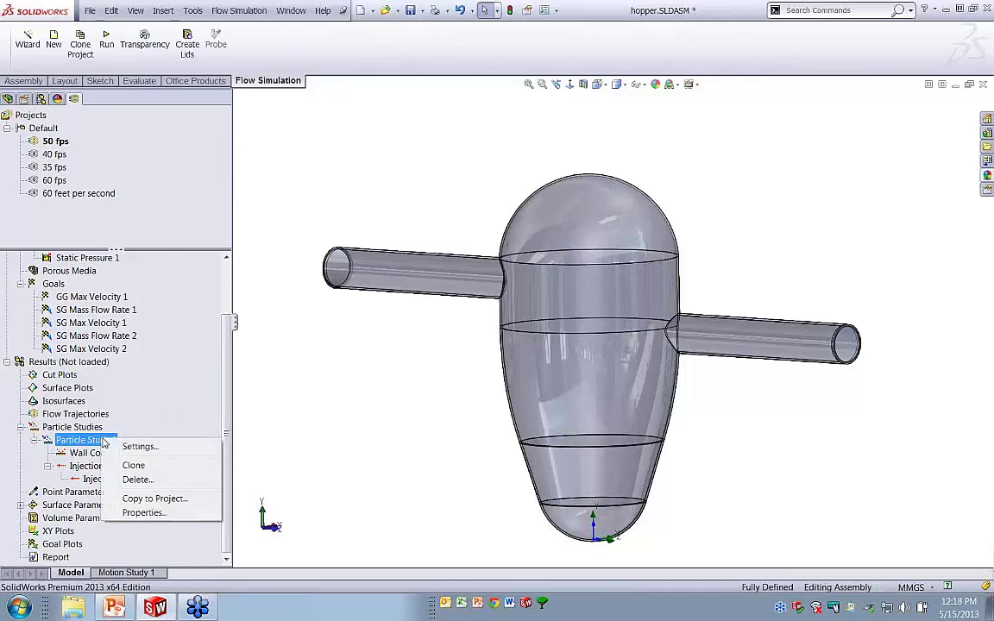
key("Escape")
right_click(105, 479)
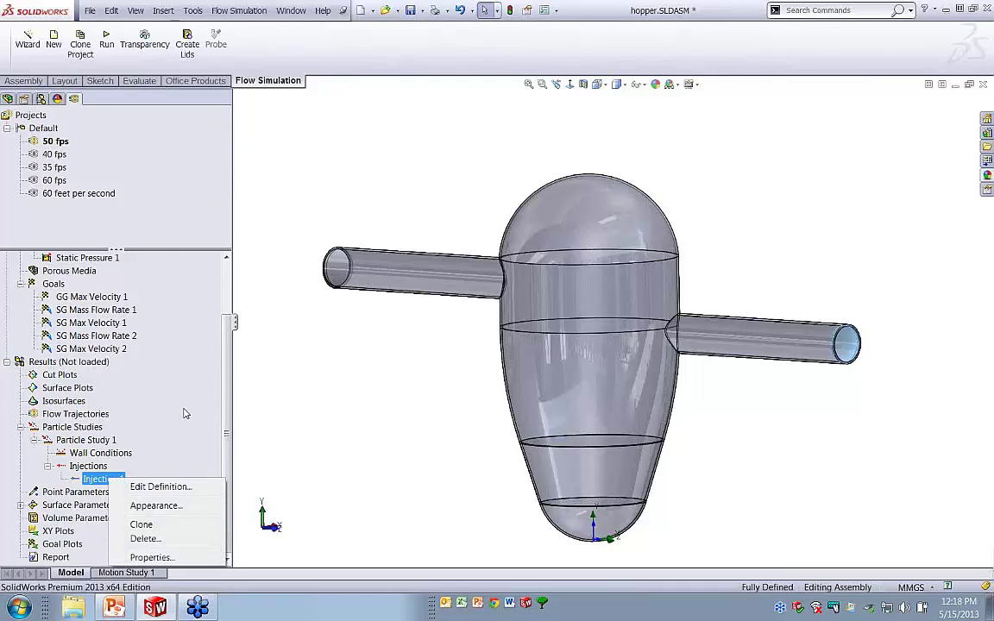
- Load the results of the 50 fps project and run Particle Study 1
right_click(138, 363)
left_click(157, 373)
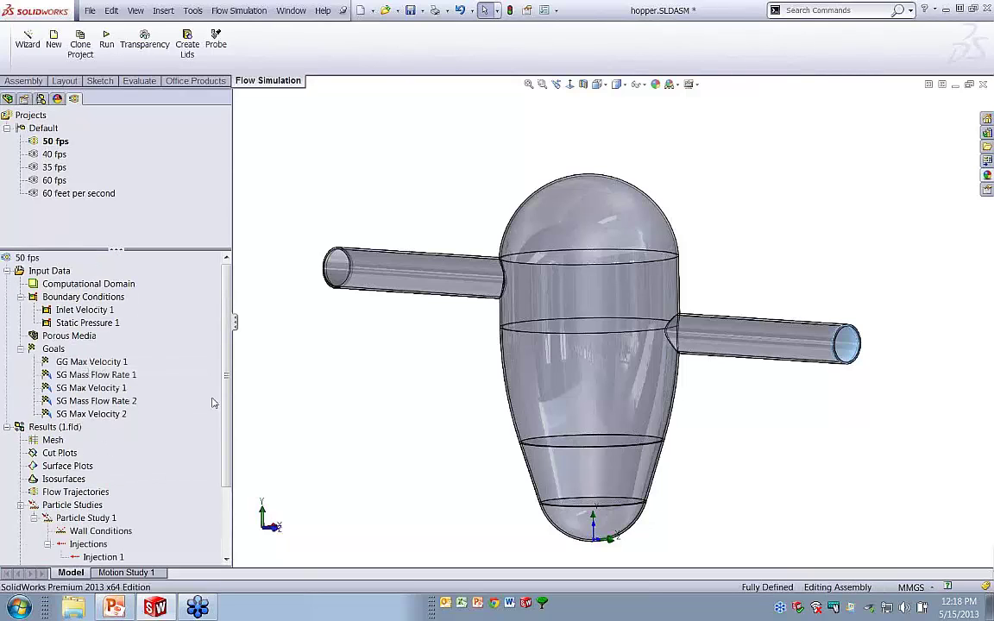
scroll(172, 423, "down", 3)
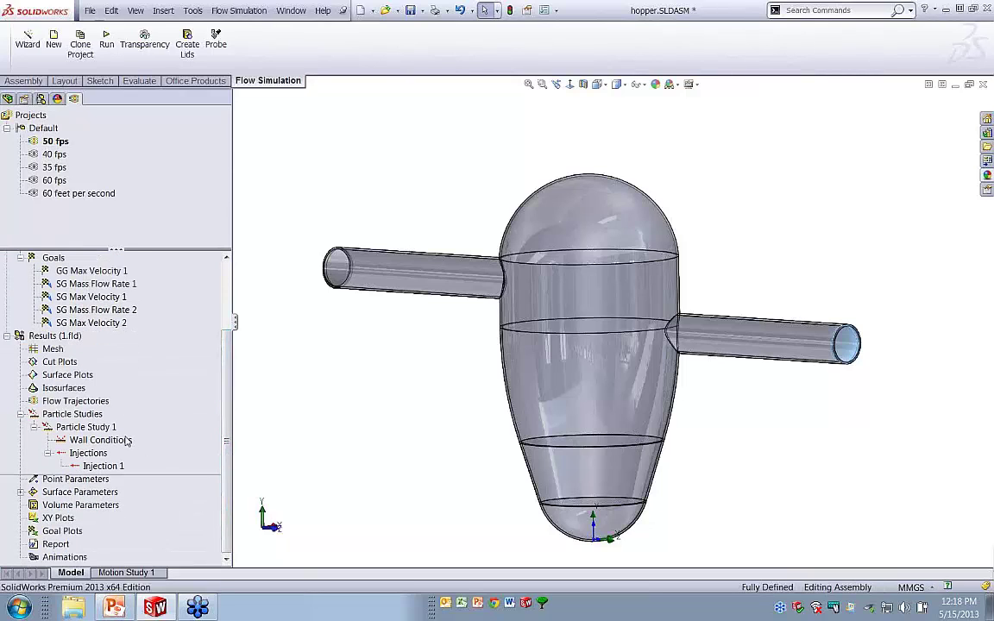
right_click(87, 429)
left_click(108, 437)
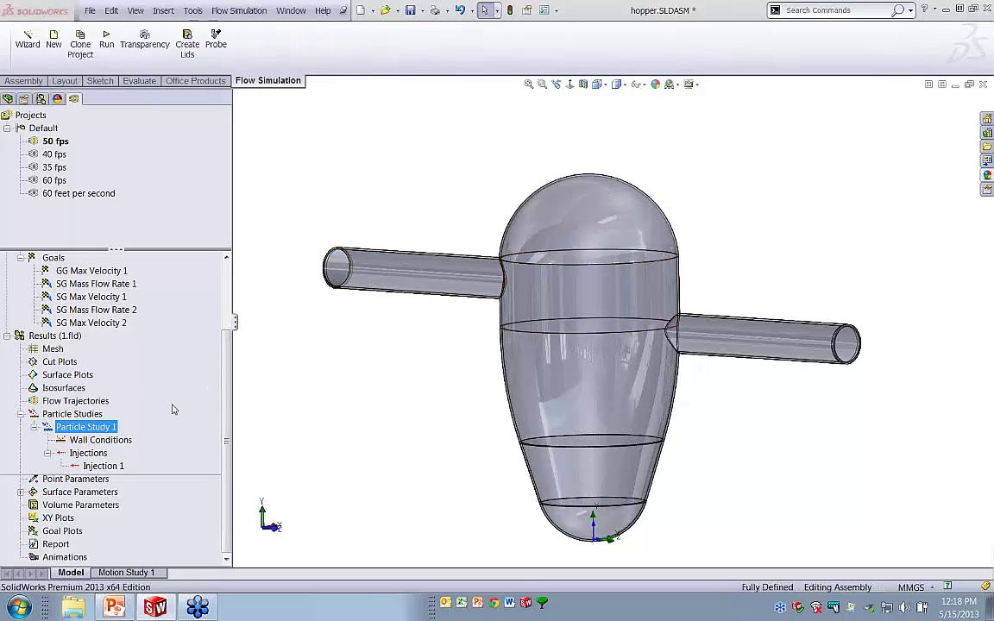
- Show the Injection 1 particle trajectories of Particle Study 1 and view them through the hopper and pipes
right_click(102, 466)
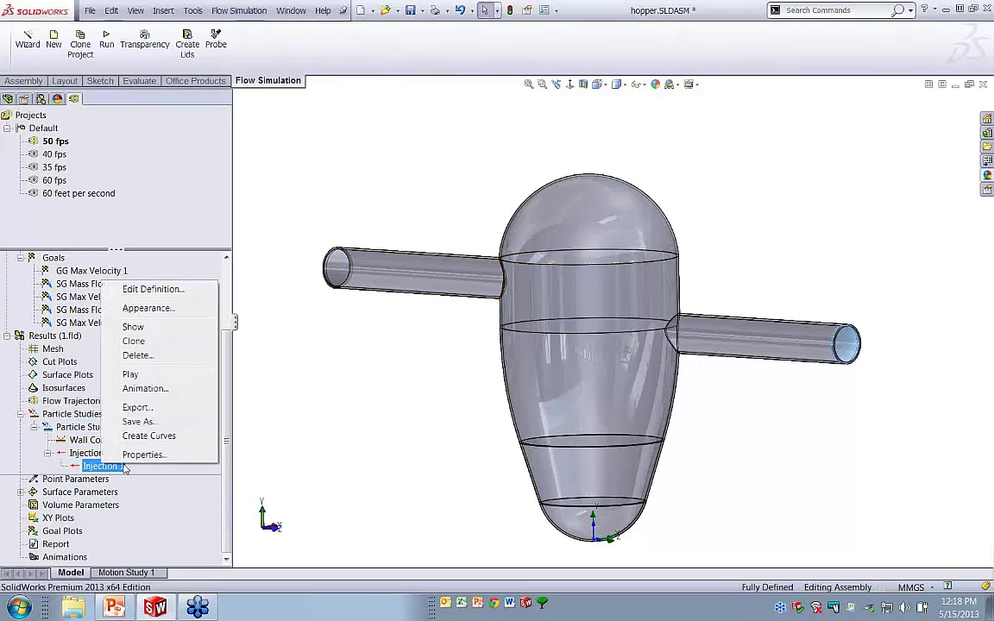
left_click(131, 333)
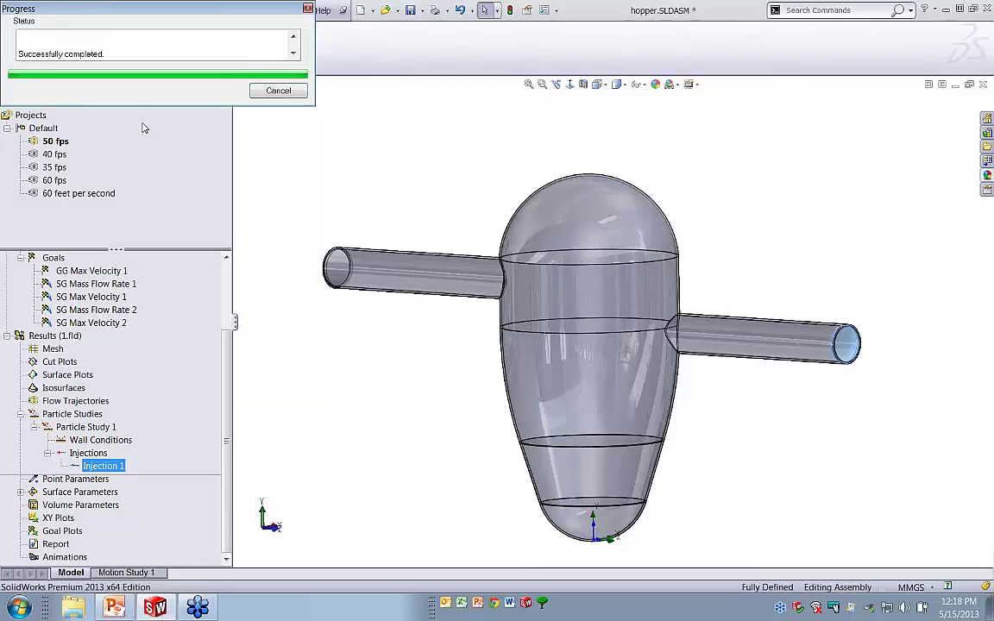
middle_click_drag(495, 288, 470, 295)
scroll(463, 267, "down", 2)
scroll(463, 267, "up", 3)
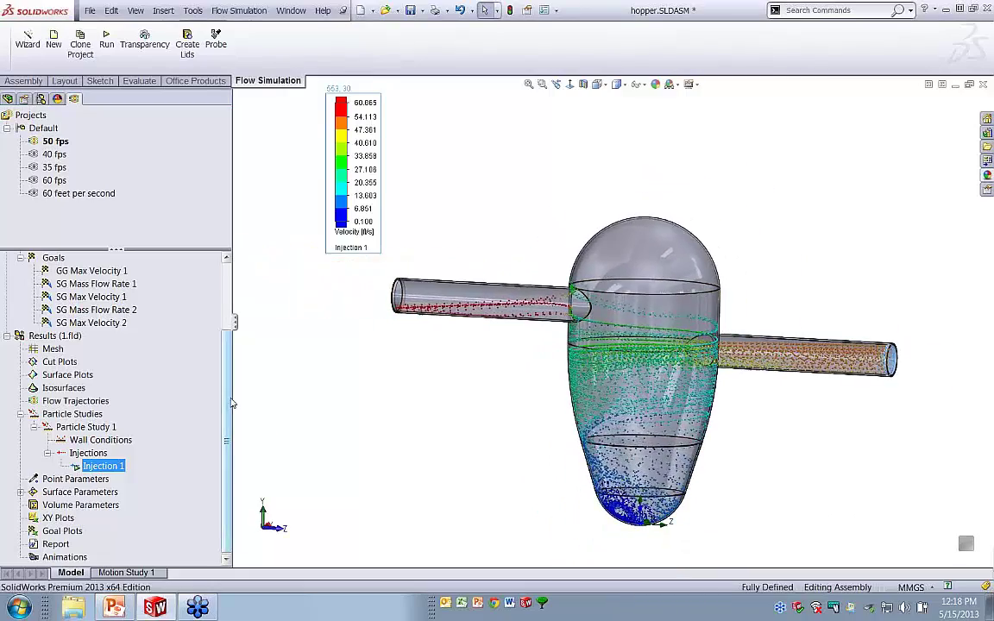
- Evaluate the existing Surface Parameters 1 on the outlet lid face and close its definition without changes
double_click(47, 492)
right_click(95, 505)
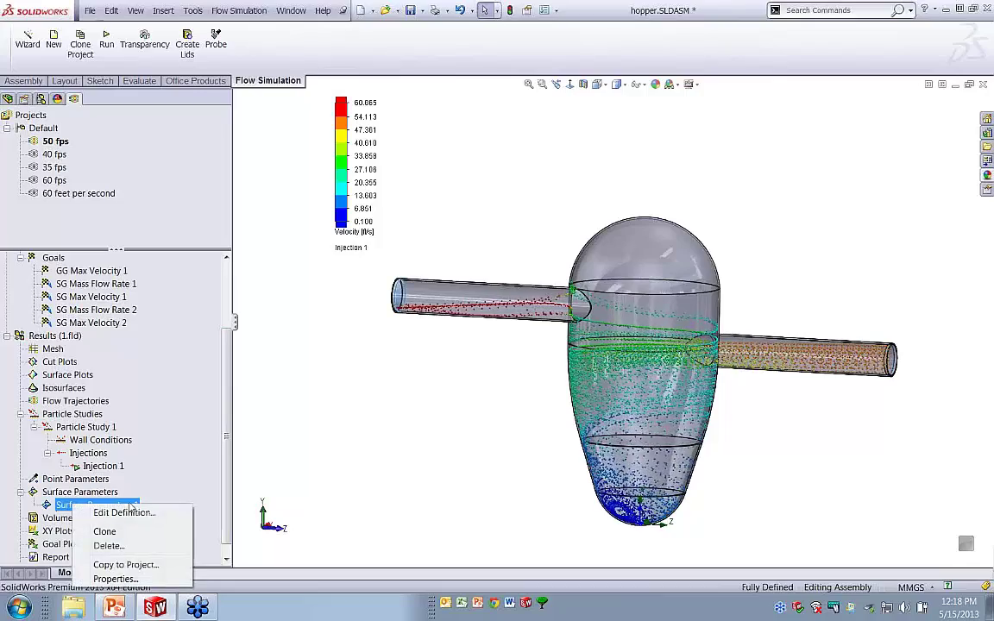
left_click(121, 513)
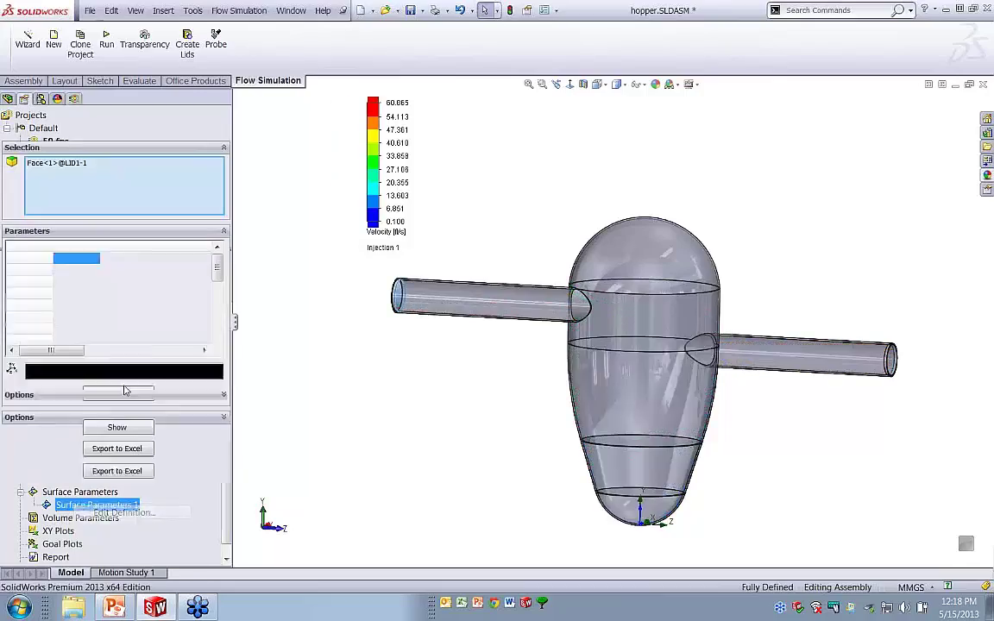
left_click(128, 428)
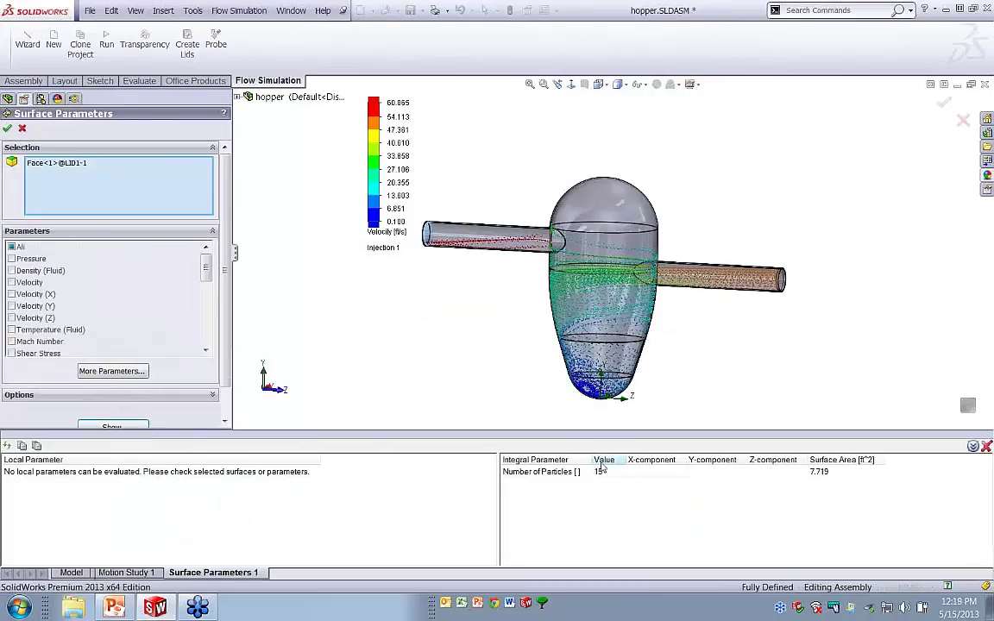
left_click(23, 130)
- View the particle trajectories from another angle and switch to the Webcast-Flow.pptx presentation in PowerPoint
scroll(781, 389, "up", 2)
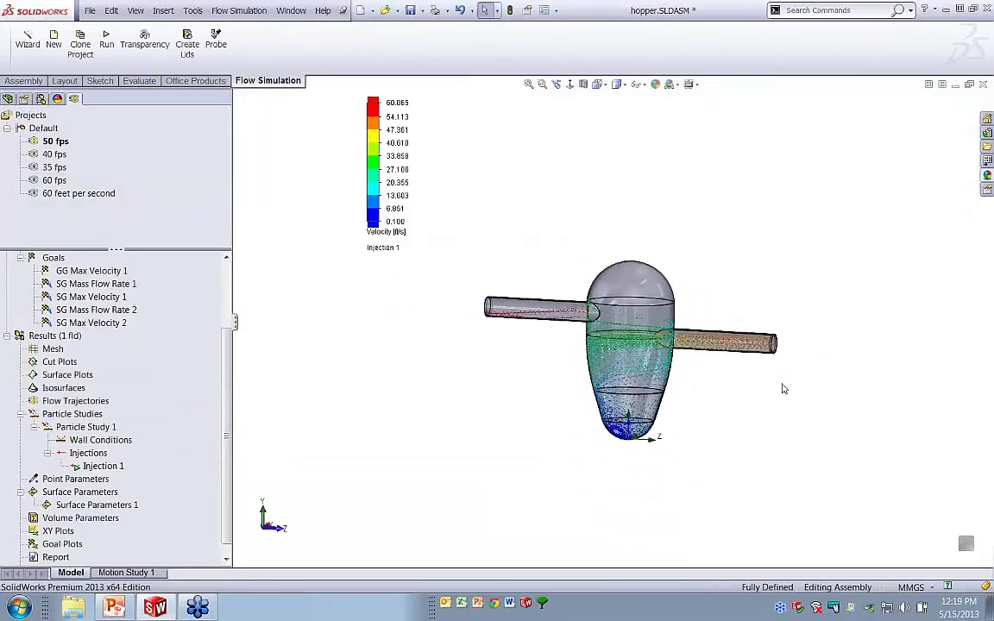
scroll(762, 382, "down", 2)
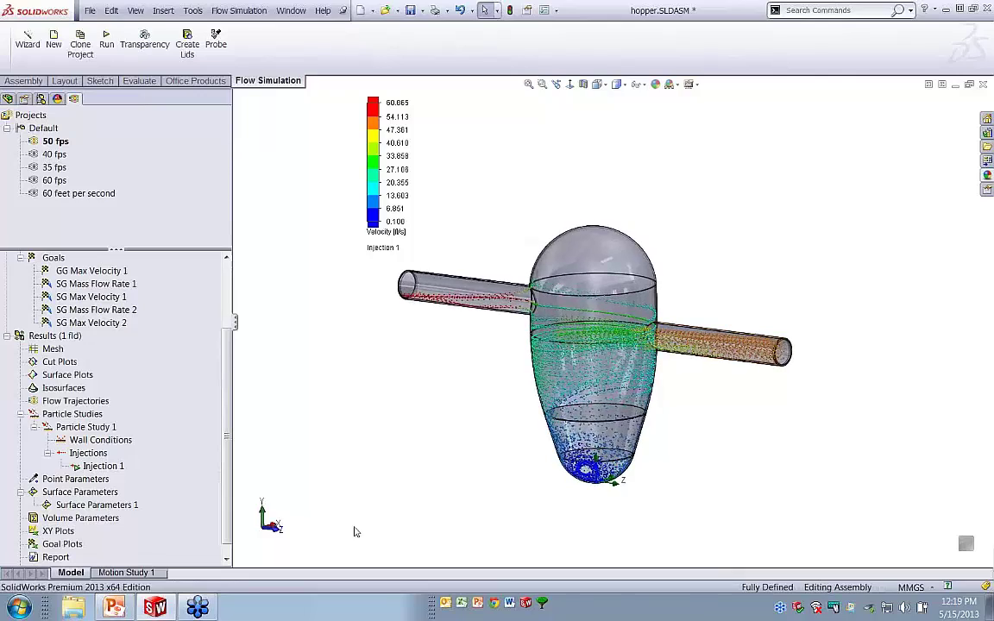
left_click(118, 607)
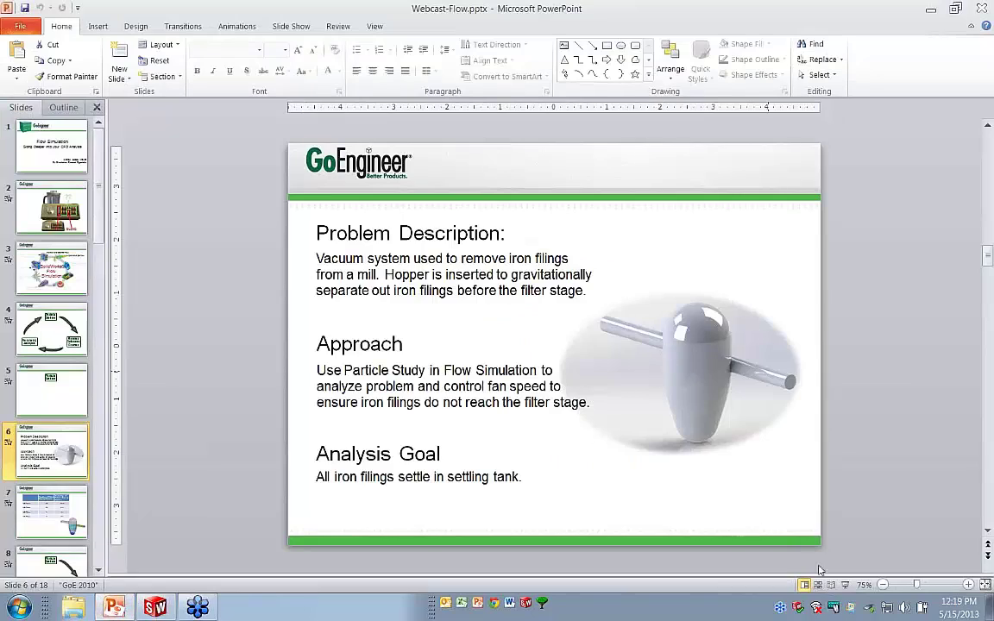
- Present the slide comparing particles escaping the hopper at each speed, end the slide show and switch back to SolidWorks
left_click(845, 586)
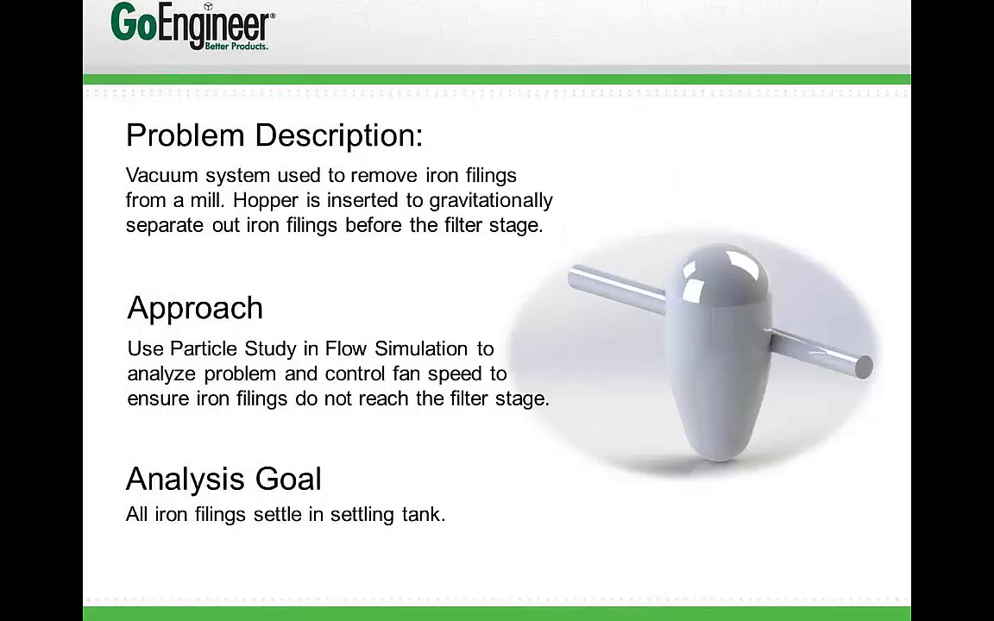
key("Right")
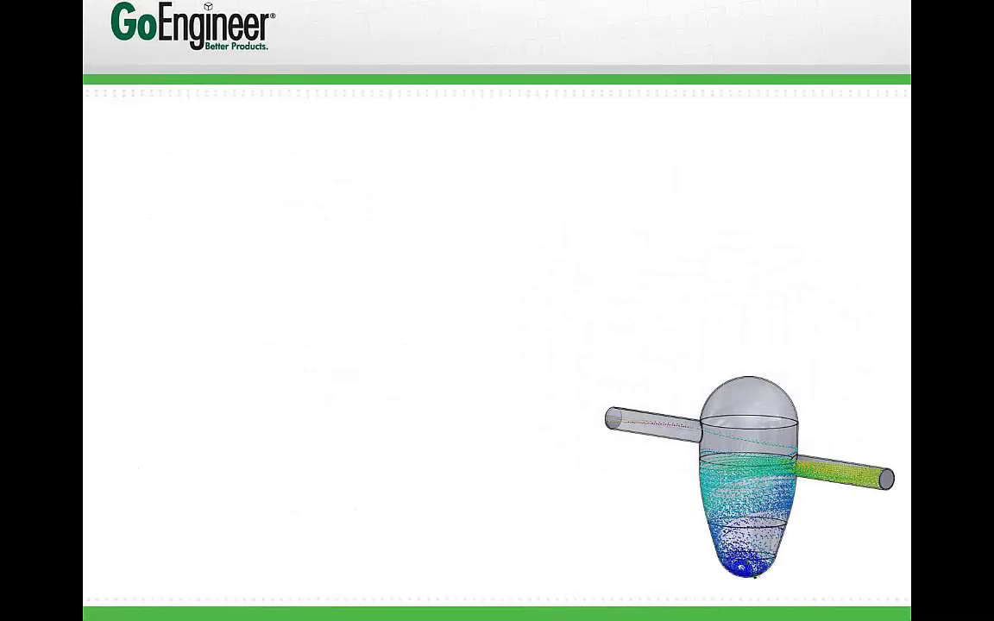
key("Right")
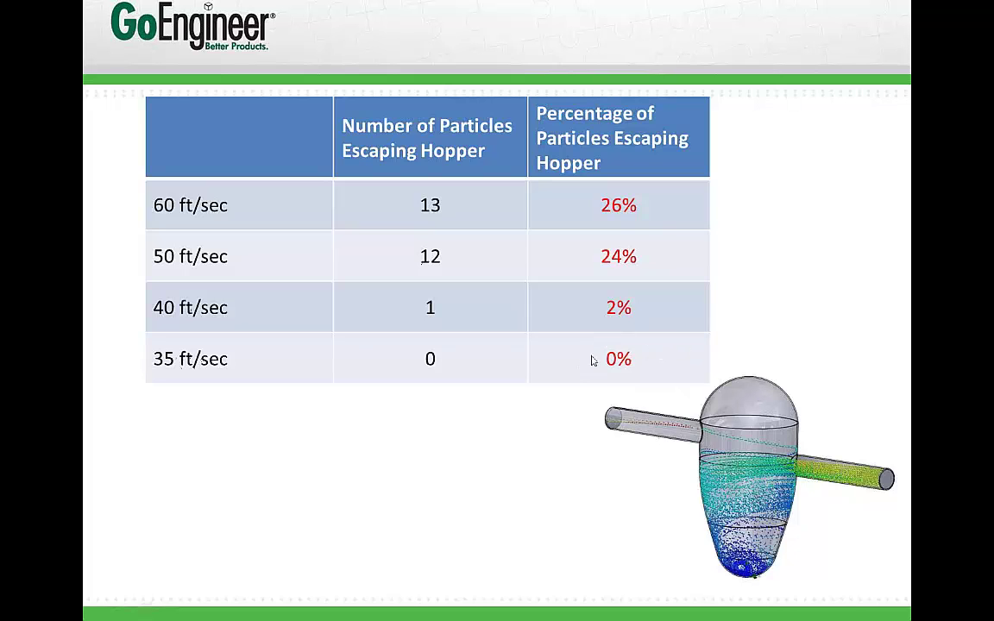
key("Escape")
left_click(155, 607)
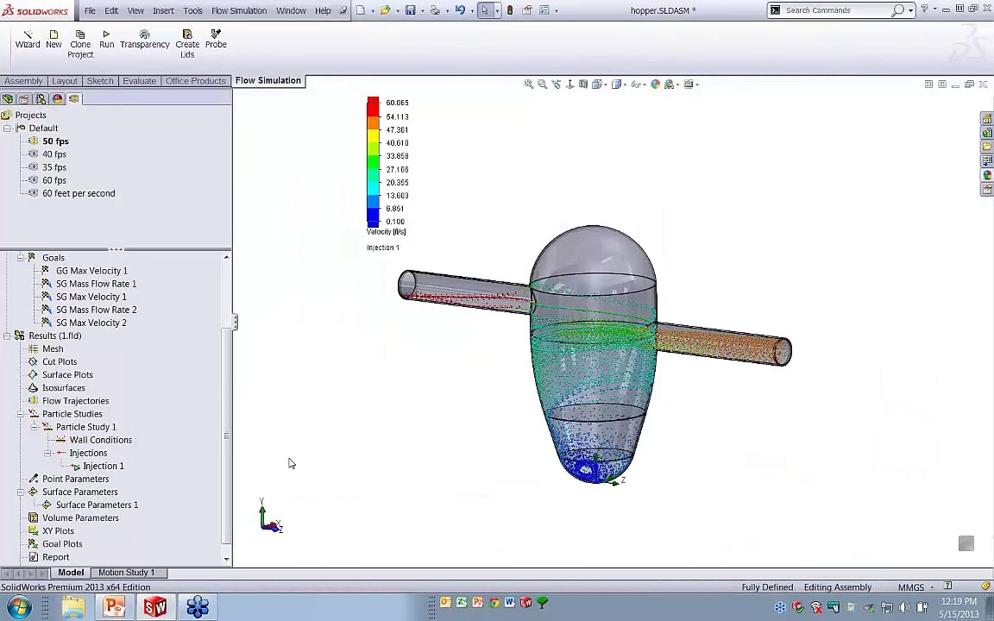
- Activate the 35 fps project, open up its Particle Study 1 and load the project's results
double_click(53, 167)
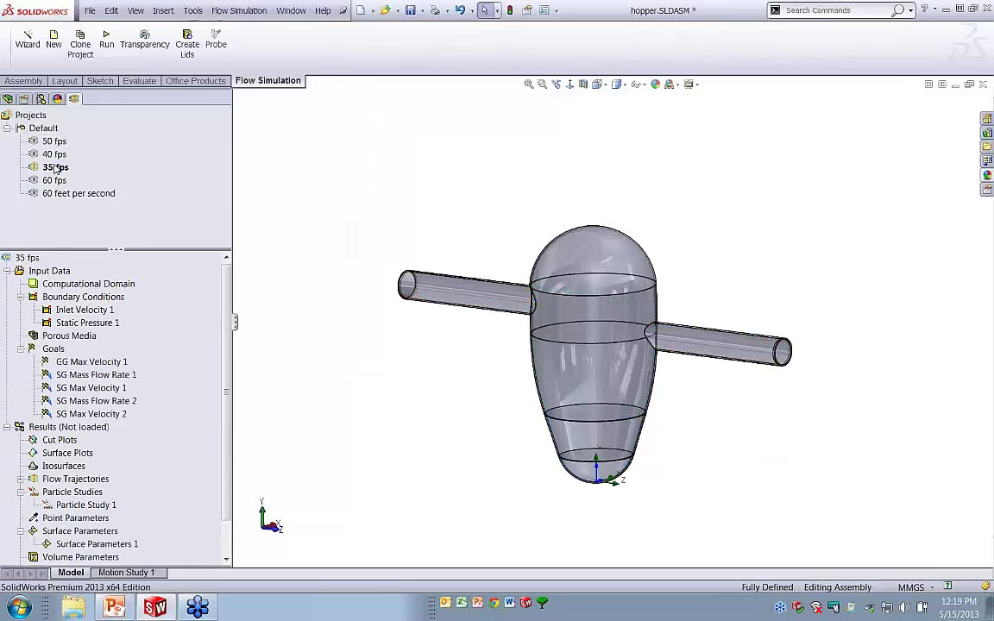
scroll(134, 483, "down", 1)
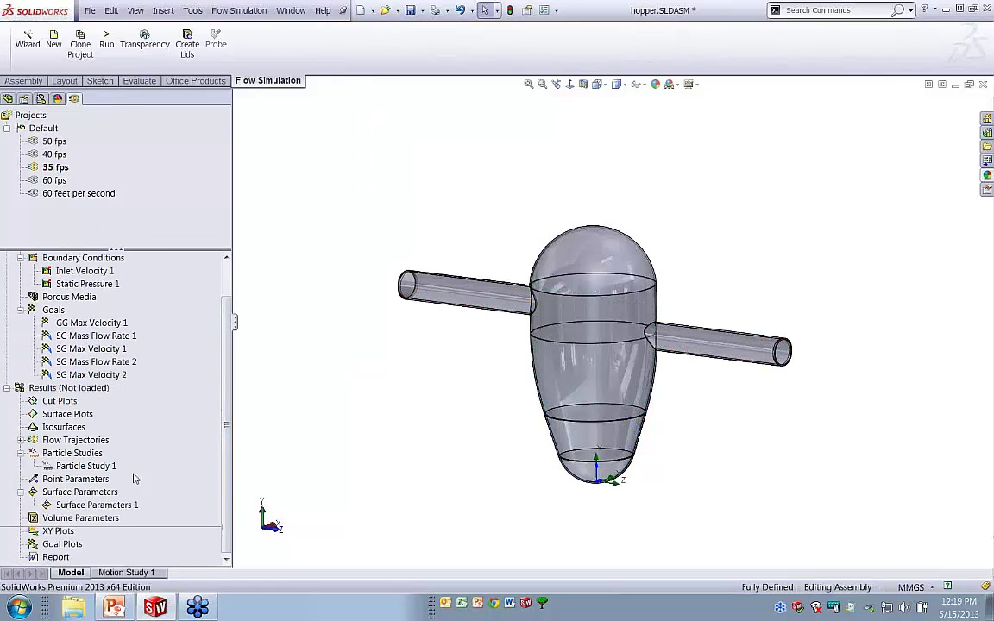
right_click(82, 467)
left_click(130, 473)
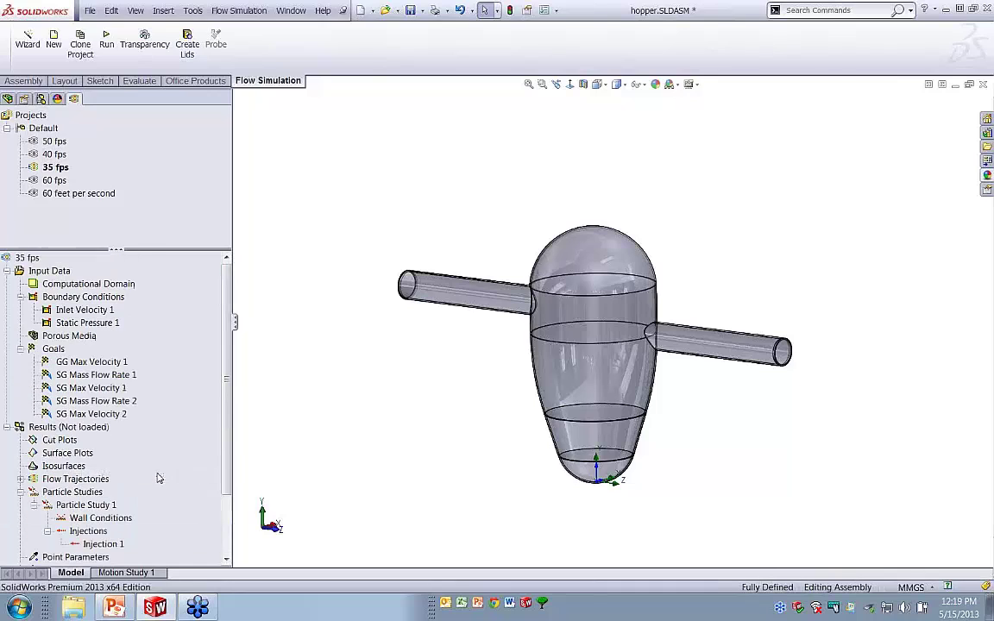
right_click(87, 428)
left_click(112, 435)
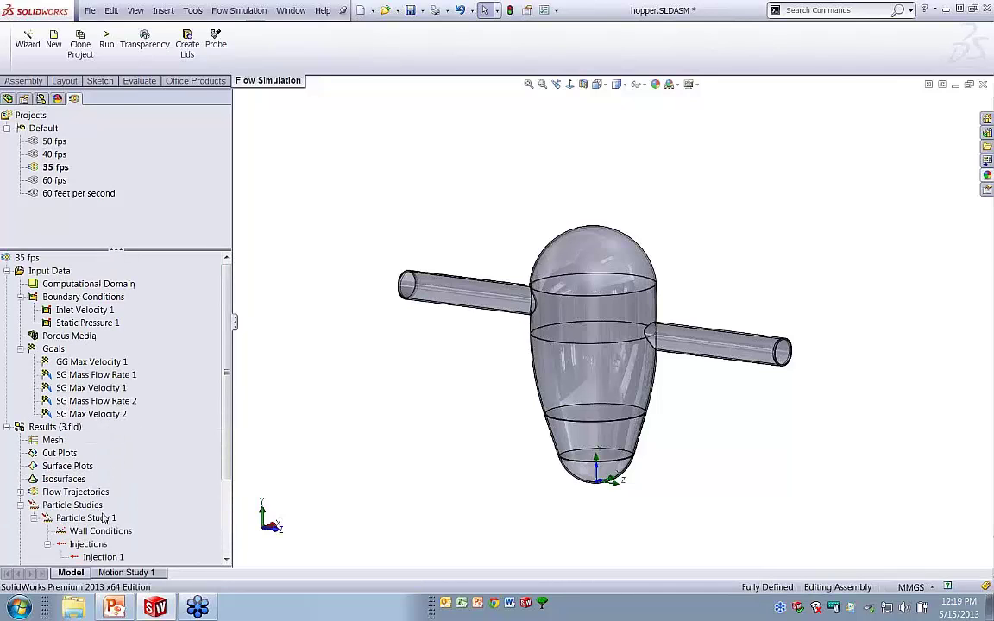
- Display the Injection 1 particle trajectories of Particle Study 1 in the 35 fps project
right_click(99, 518)
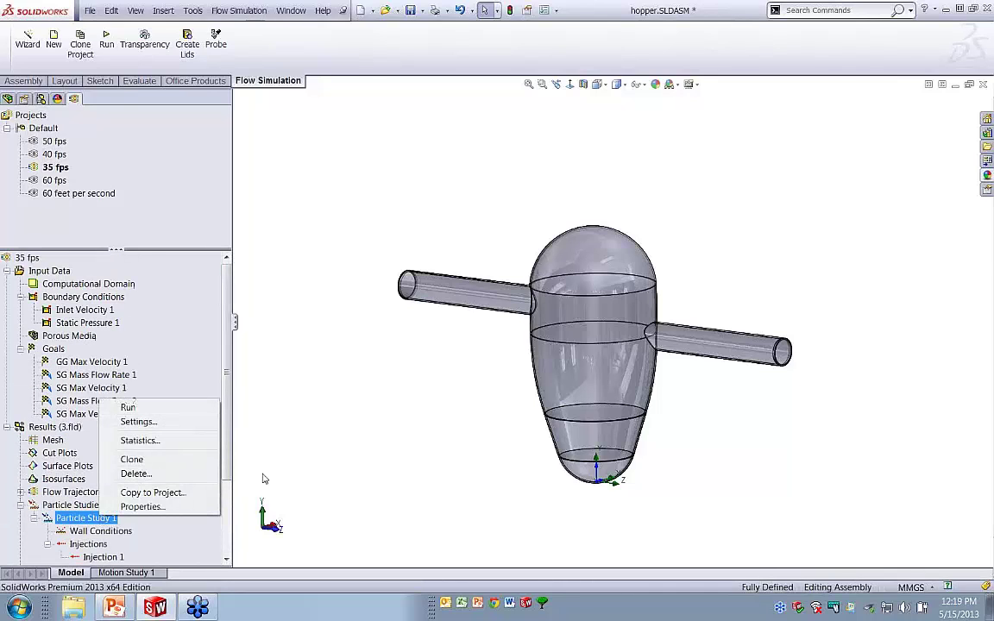
left_click(240, 452)
scroll(129, 388, "down", 2)
right_click(102, 479)
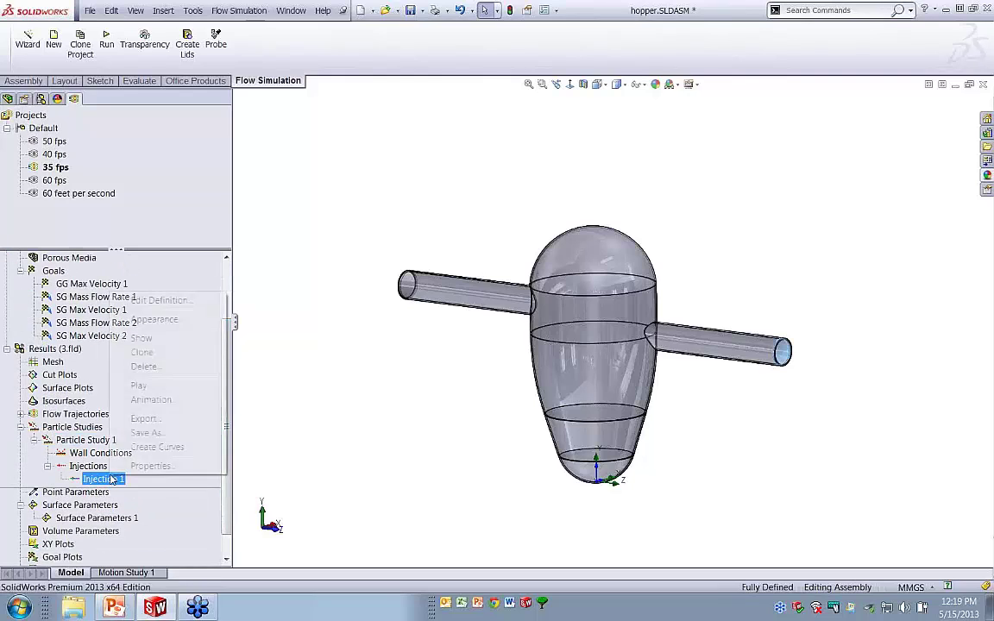
left_click(138, 386)
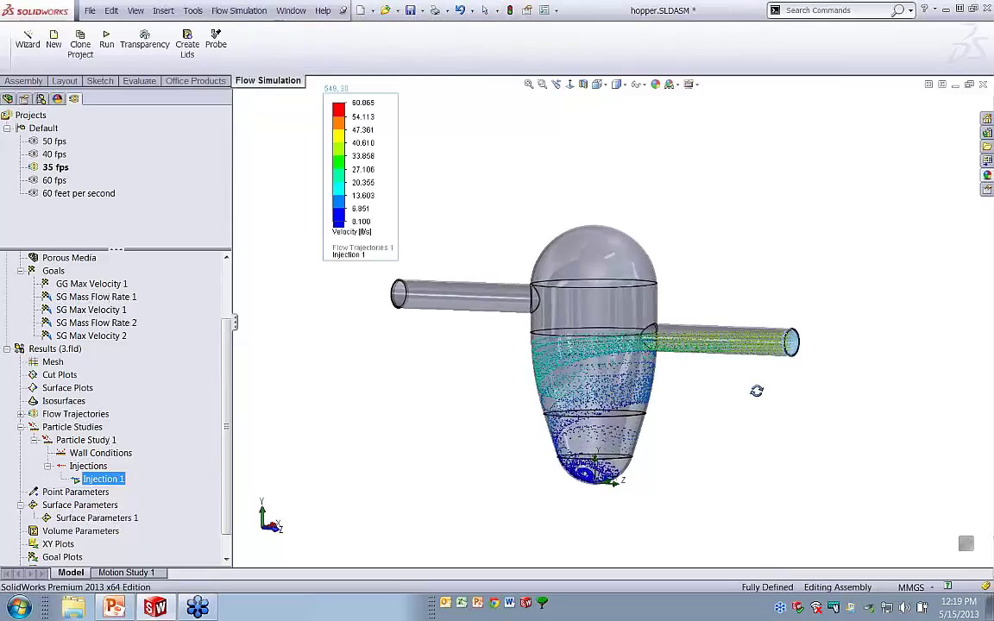
- Move the velocity legend away from the pipe and view the 35 fps particle trajectories through the hopper
scroll(666, 367, "down", 3)
scroll(671, 366, "up", 1)
scroll(676, 367, "down", 1)
scroll(676, 367, "up", 2)
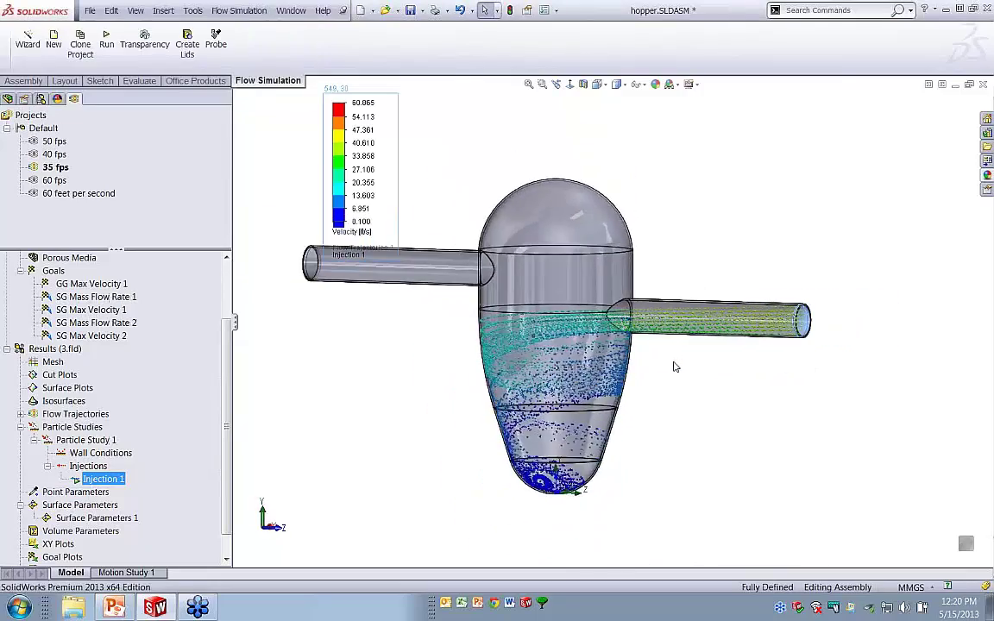
scroll(676, 367, "down", 1)
scroll(676, 367, "up", 1)
left_click_drag(335, 149, 256, 139)
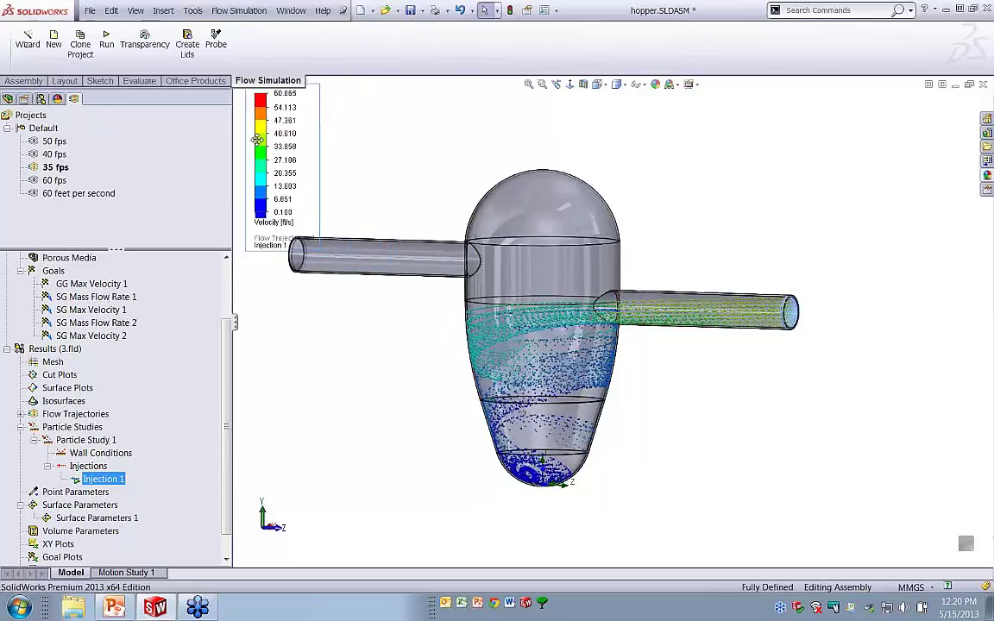
middle_click_drag(645, 308, 680, 328, "ctrl")
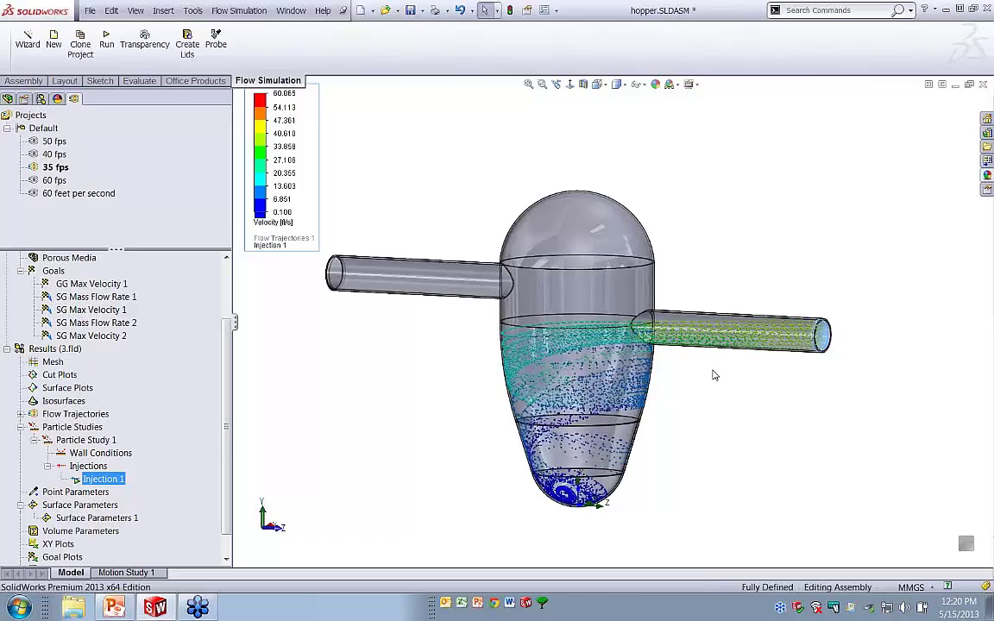
scroll(714, 375, "down", 2)
scroll(715, 375, "up", 1)
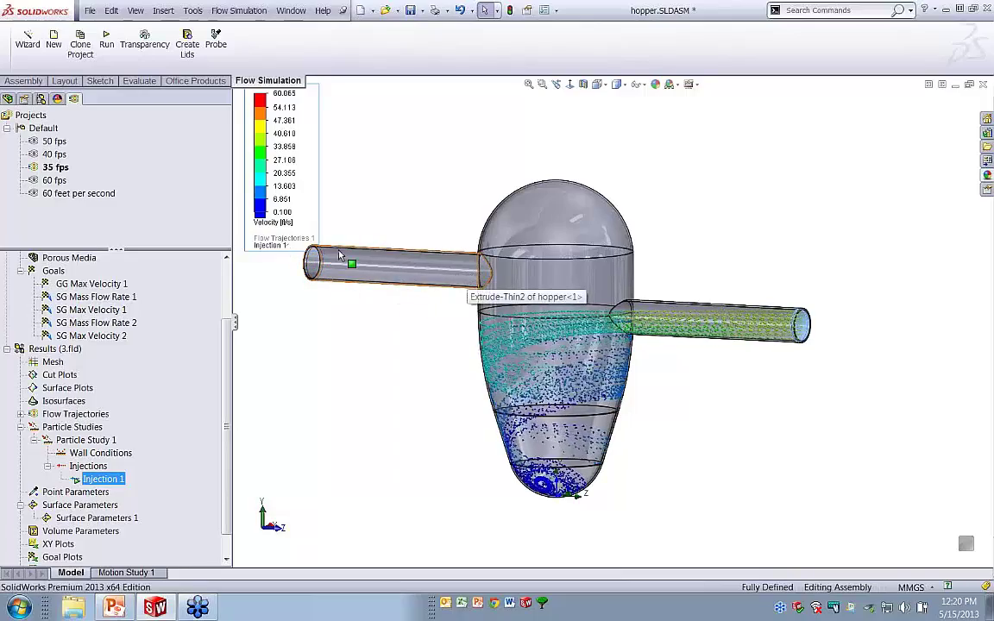
middle_click_drag(552, 290, 526, 301)
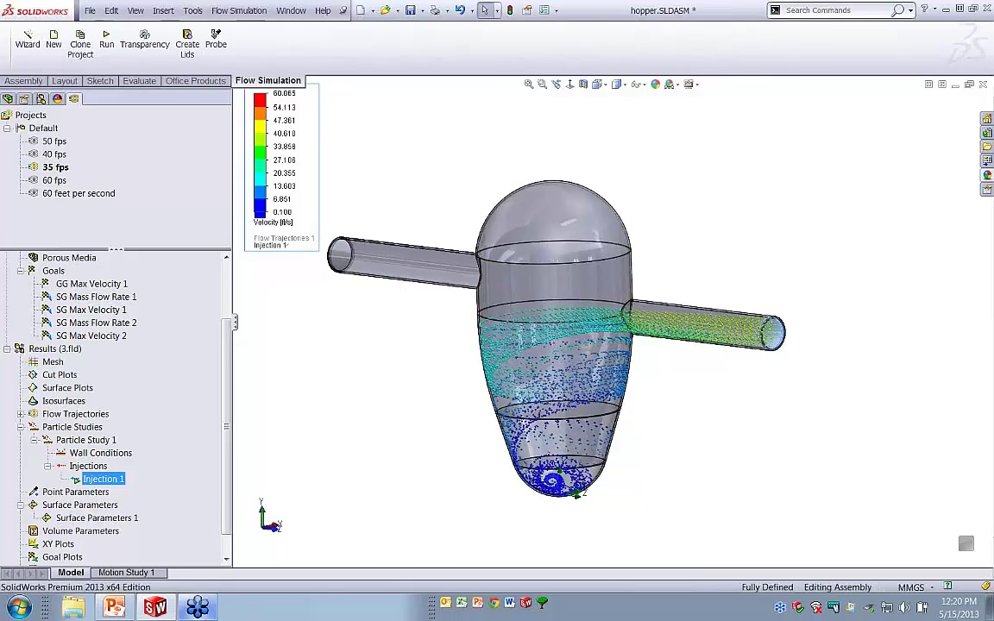
- Switch to Webcast-Flow.pptx in PowerPoint and present from the results table on to the RC helicopter problem description
left_click(114, 606)
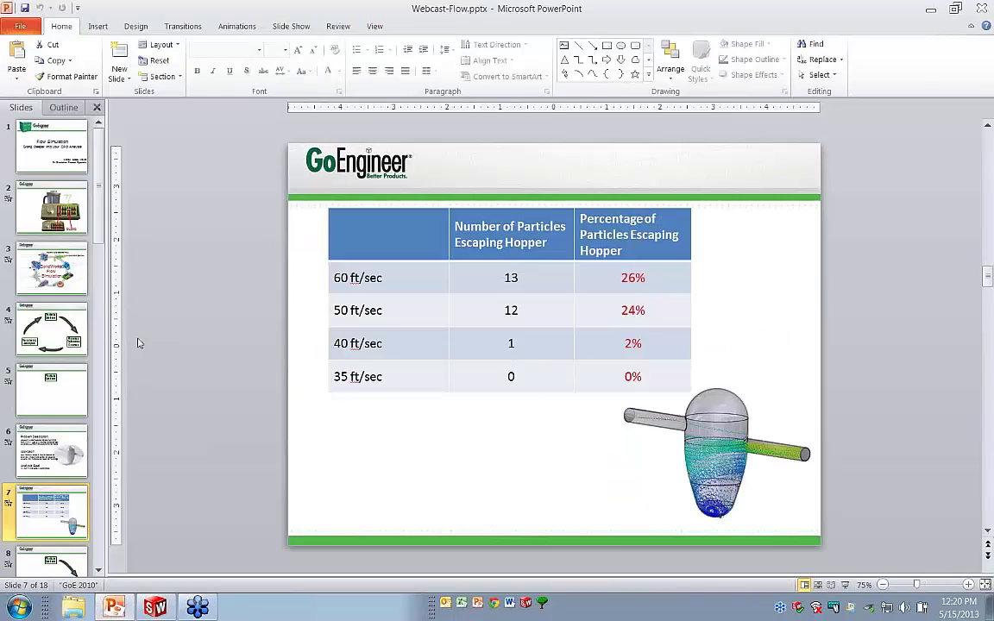
left_click(845, 585)
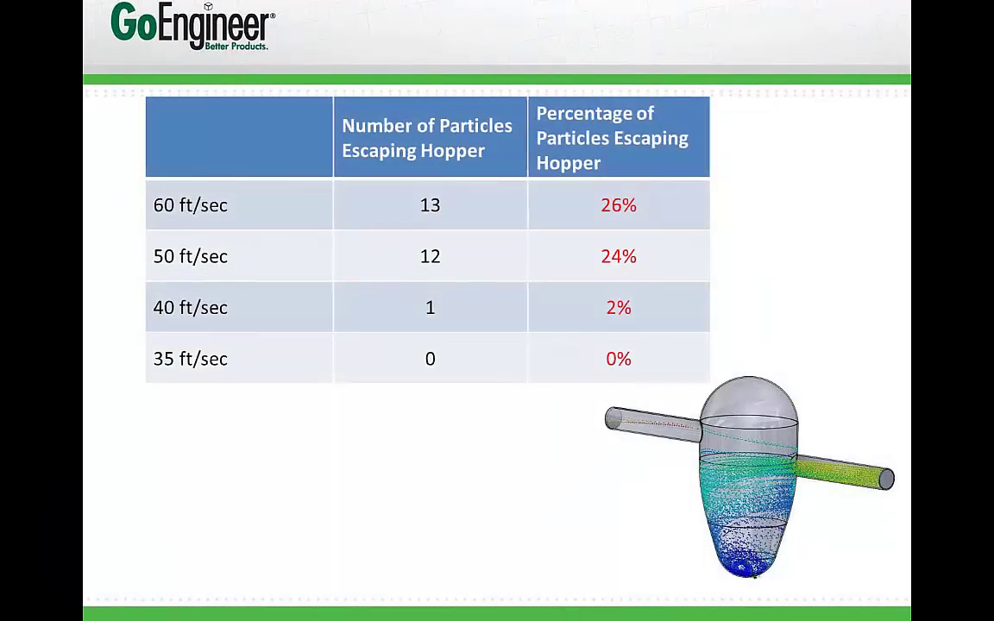
key("Right")
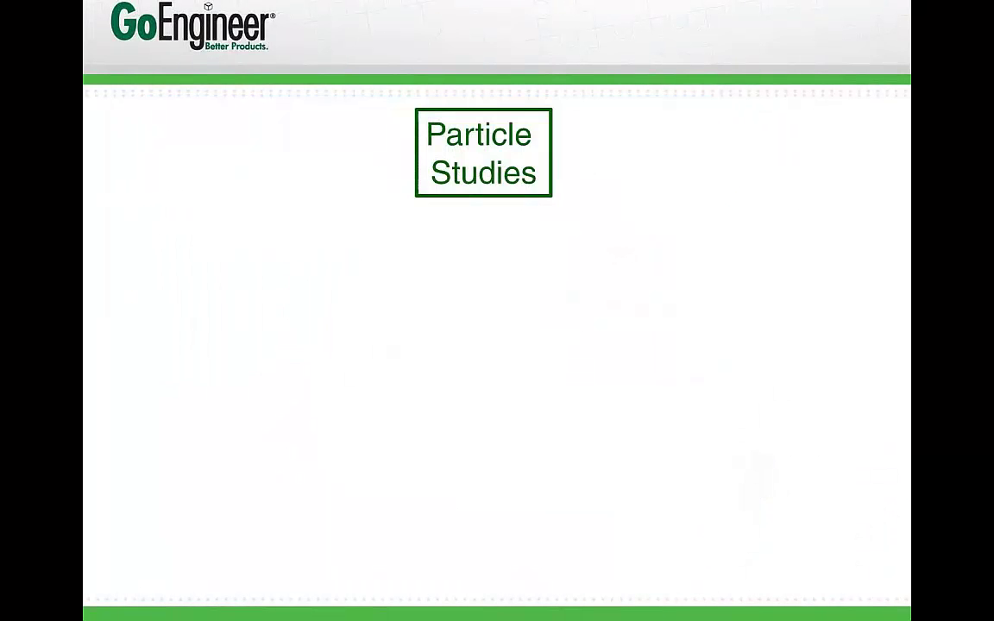
key("Right")
key("Right")
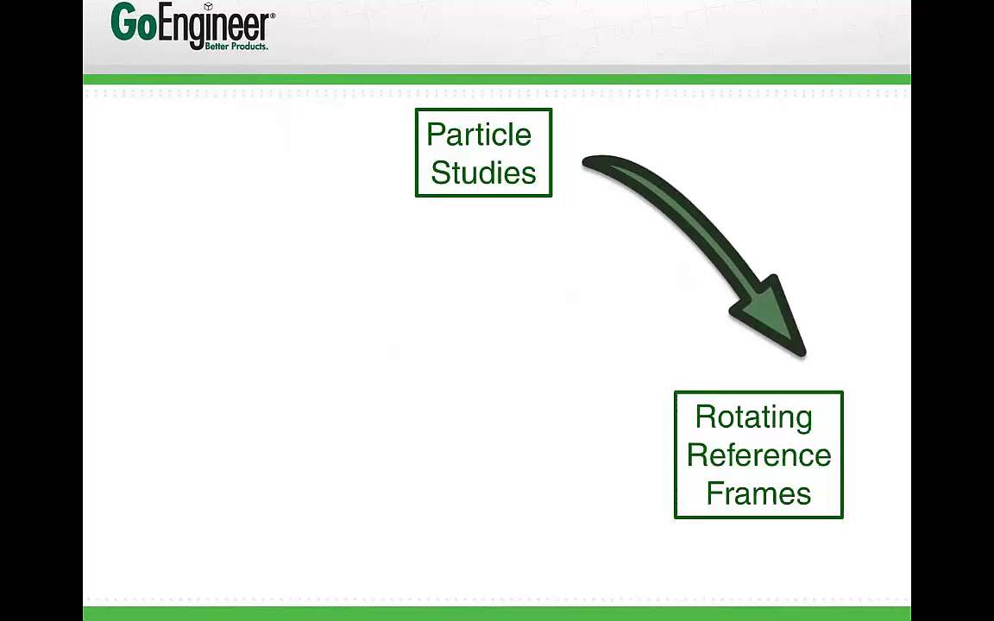
key("Right")
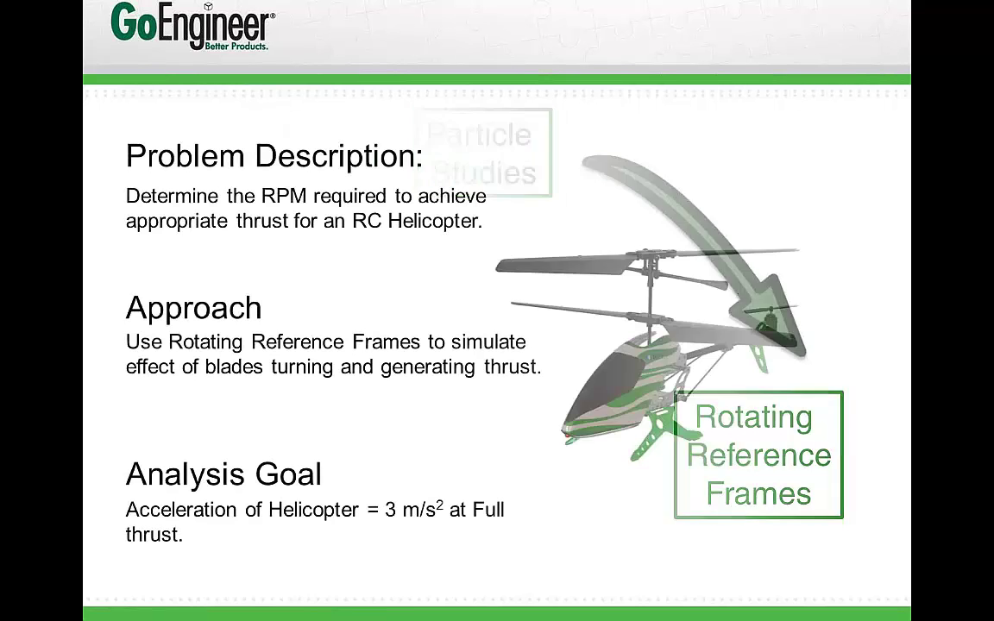
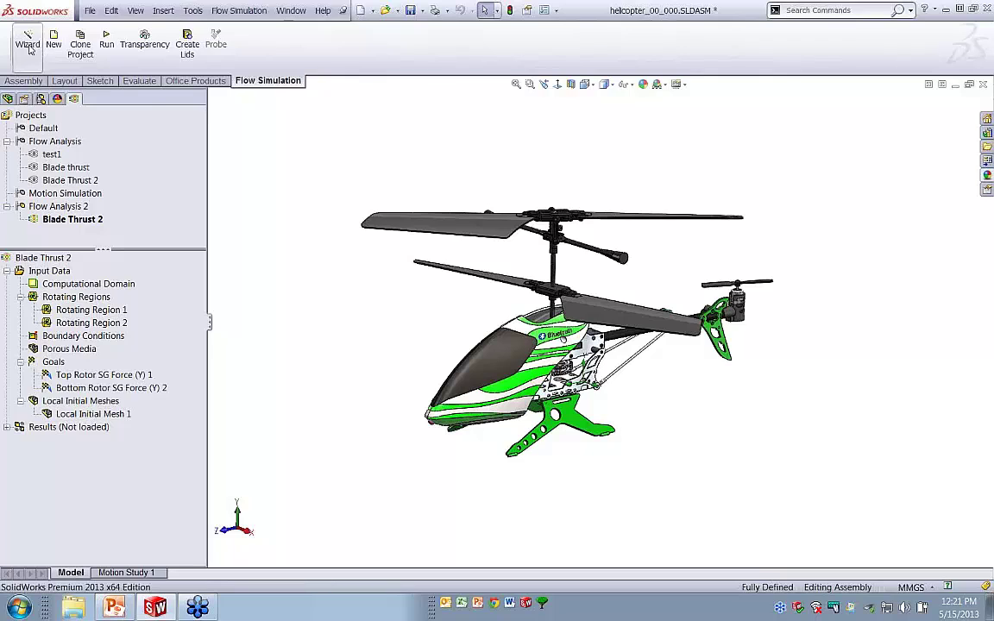
- Start a new Flow Simulation project with the Wizard, name it thrust and choose the USA unit system
left_click(28, 45)
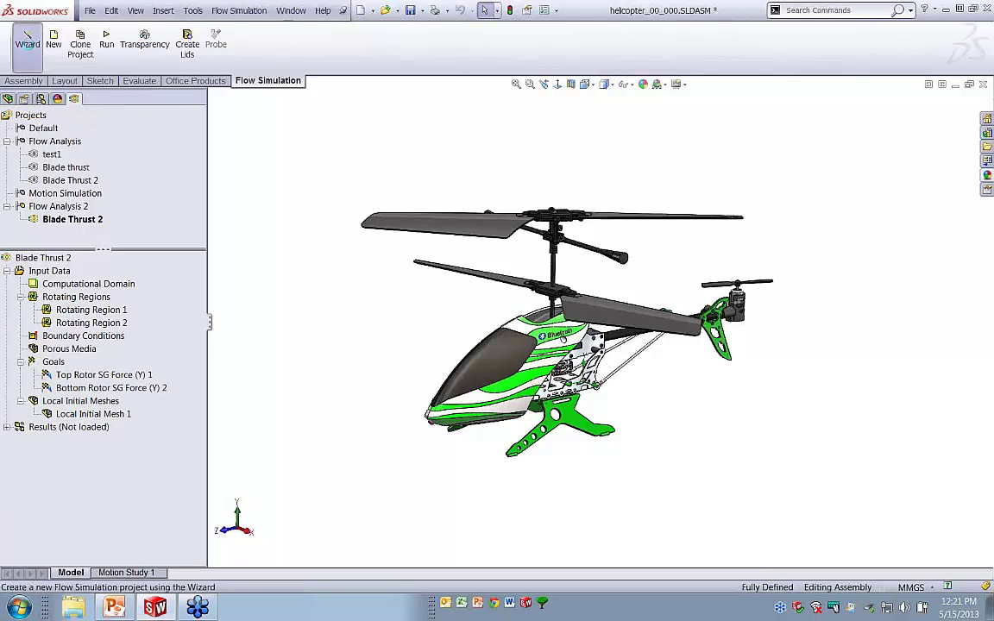
left_click_drag(402, 136, 493, 143)
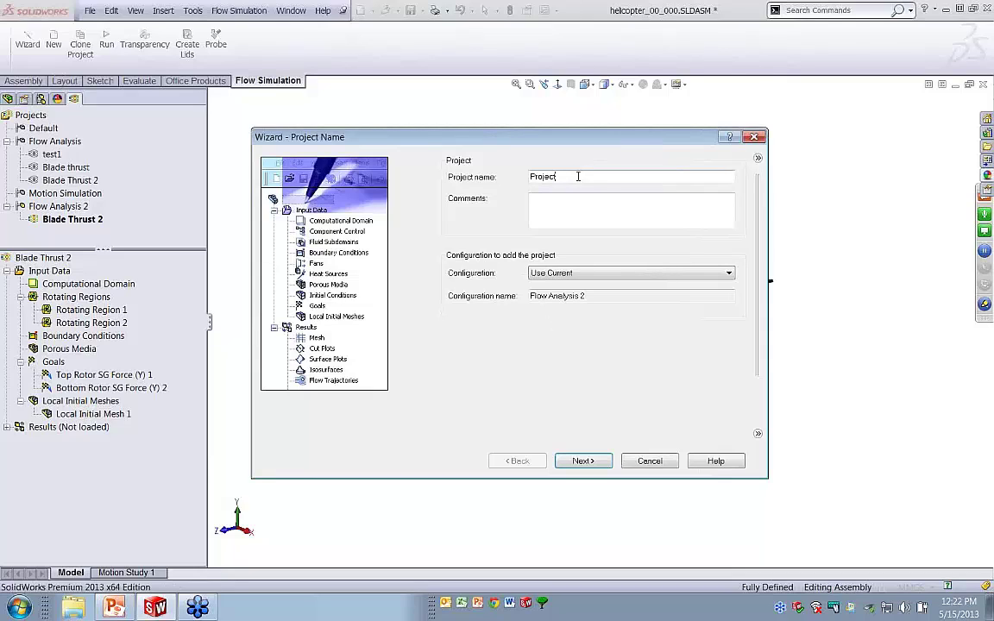
left_click_drag(581, 176, 487, 180)
type("b")
left_click(583, 461)
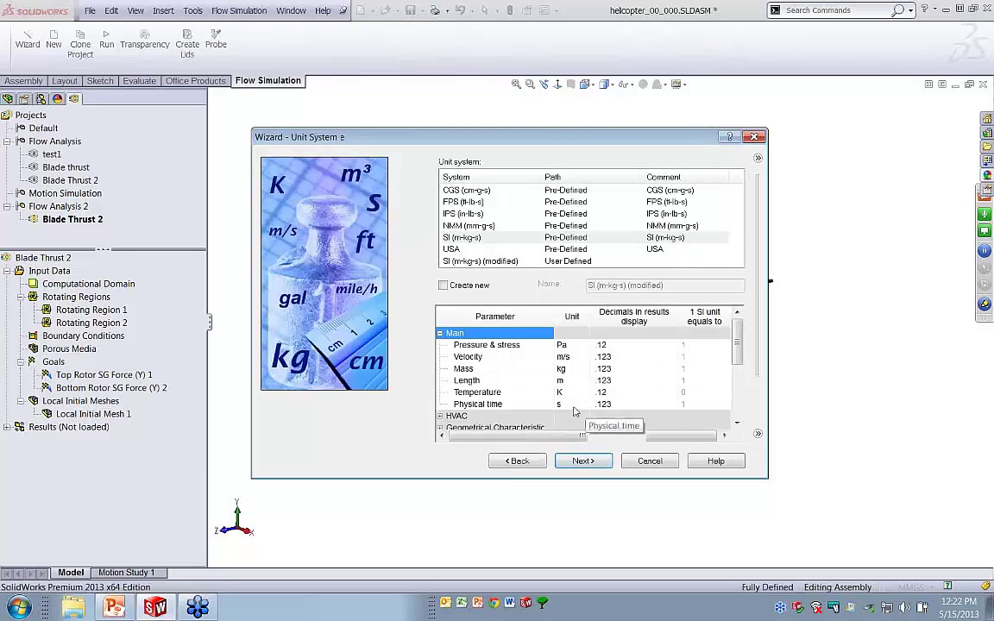
left_click(483, 237)
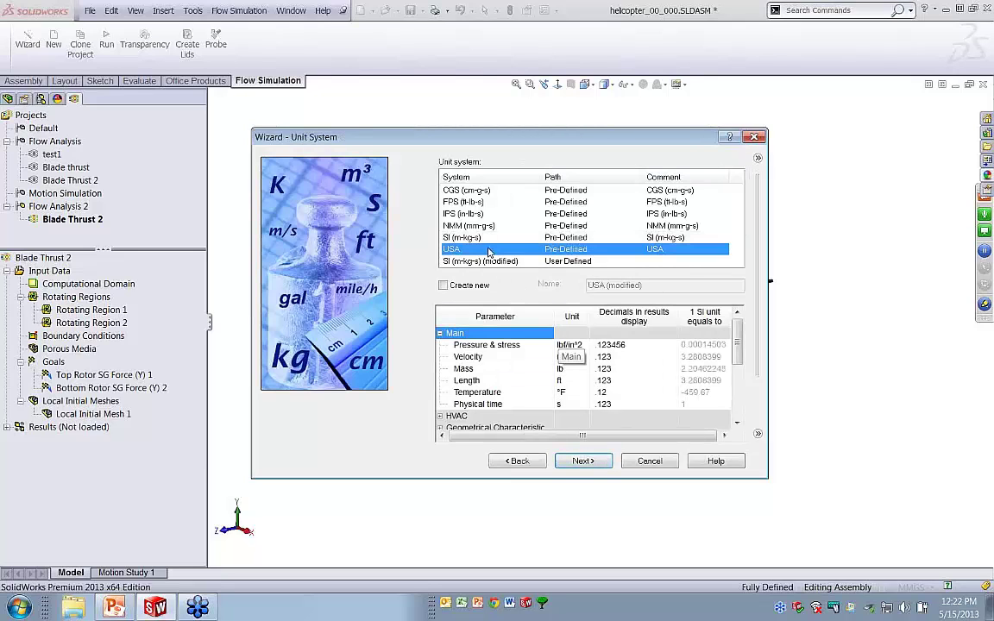
left_click(581, 463)
- Set the analysis type to External and enable Rotation with the Local region(s) type
left_click(453, 196)
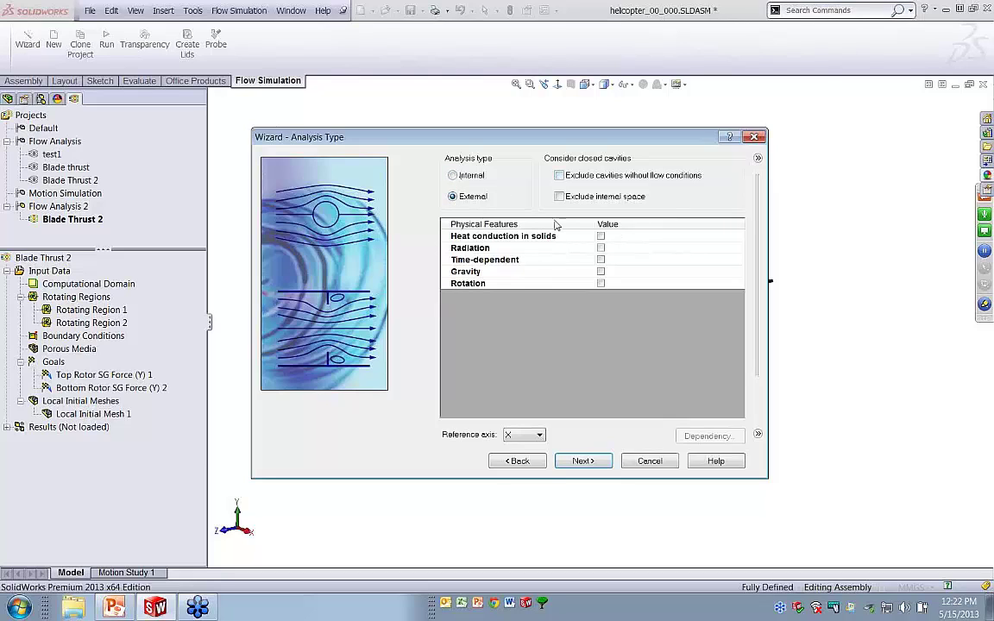
left_click(600, 284)
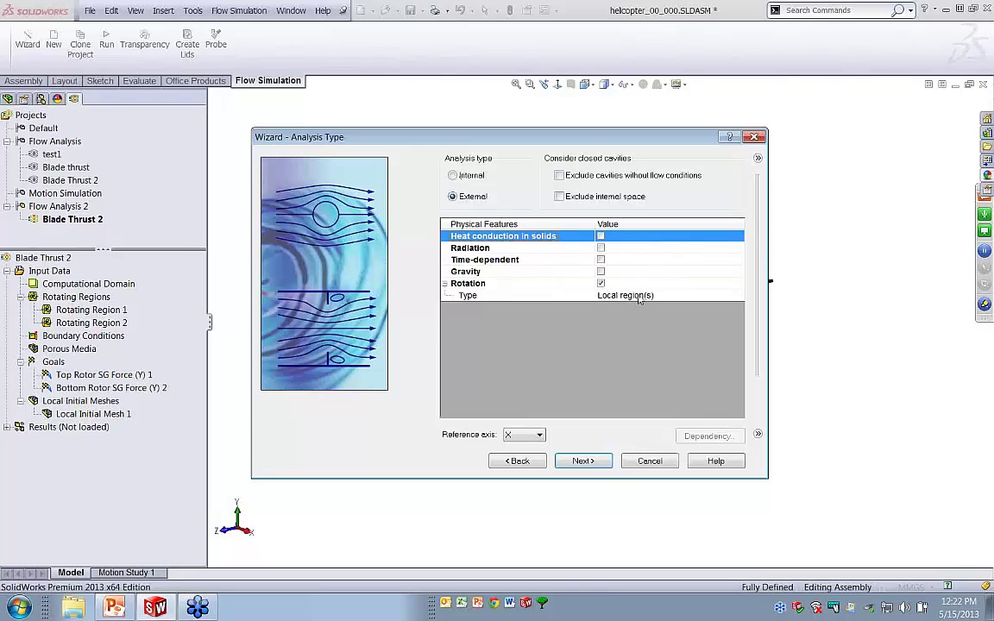
left_click(583, 461)
- Add Air from the predefined gases as the default fluid and finish the Wizard with the remaining default settings
double_click(460, 176)
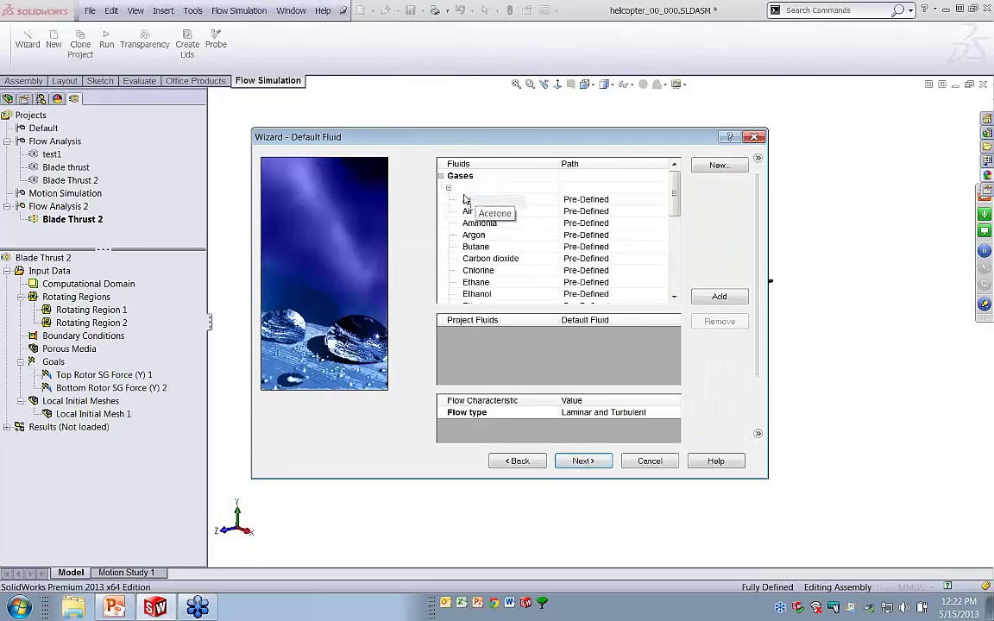
double_click(468, 212)
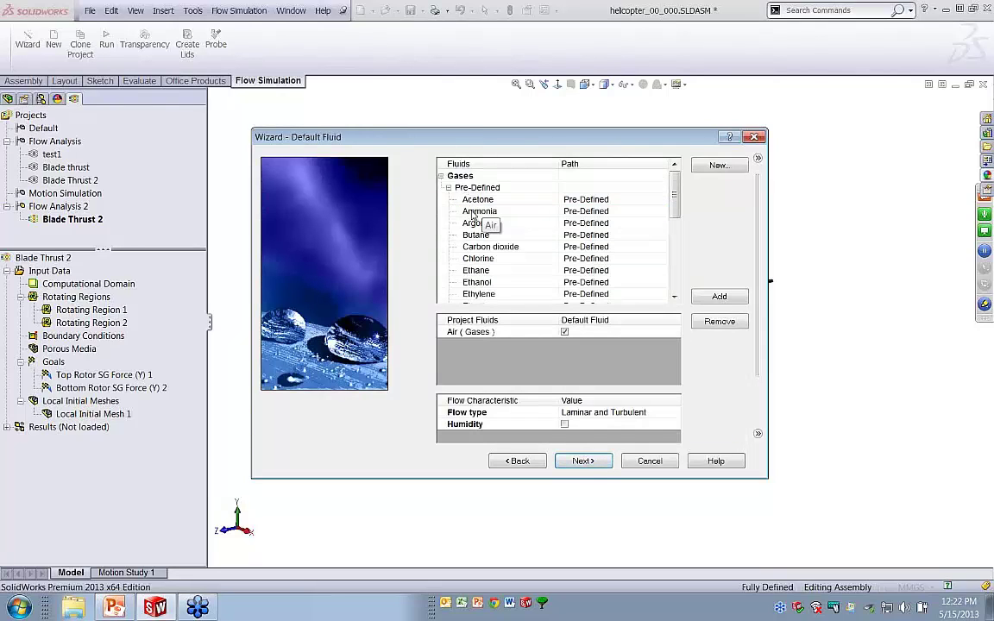
left_click(583, 461)
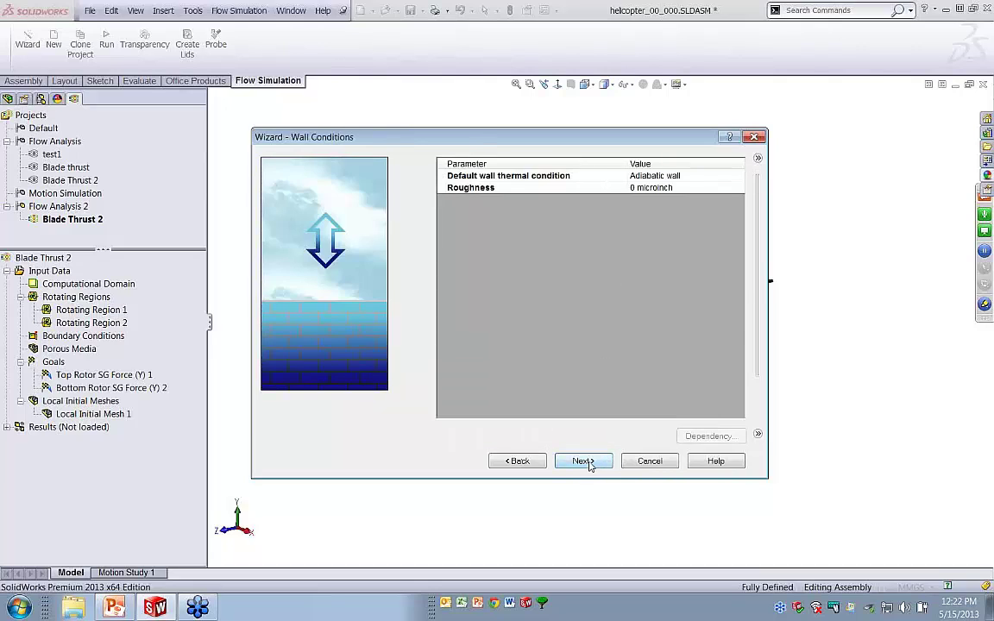
left_click(584, 461)
left_click(582, 402)
left_click(582, 402)
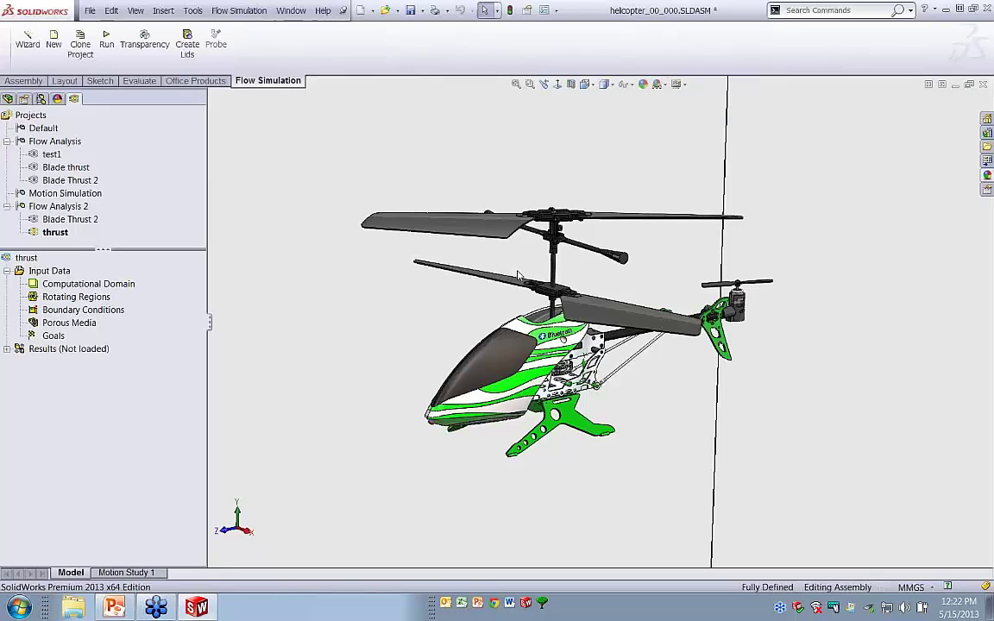
- Turn off the perspective display of the helicopter assembly
scroll(589, 278, "up", 12)
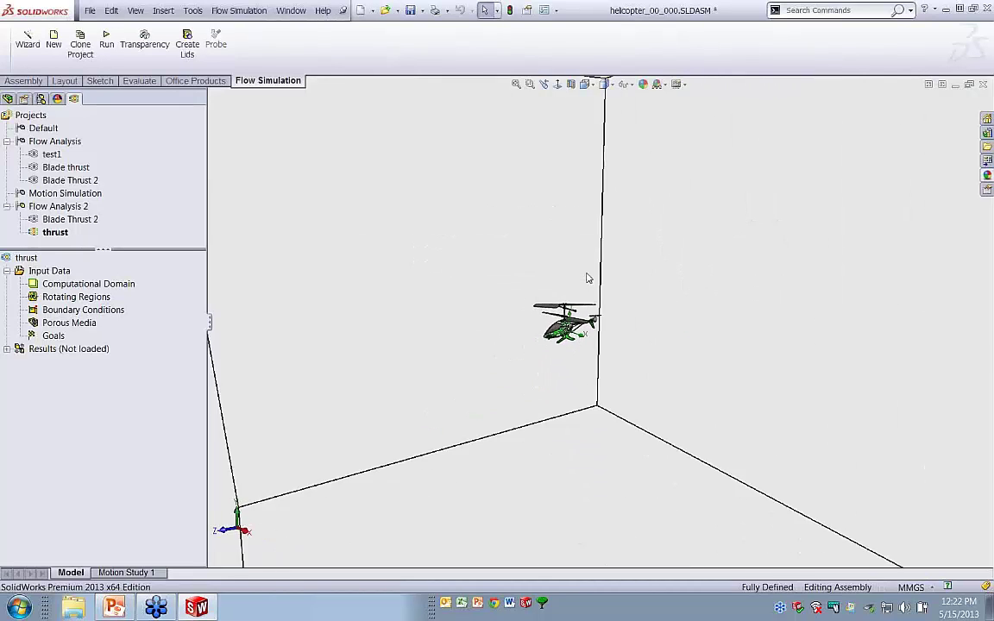
middle_click_drag(589, 278, 643, 275)
left_click(135, 10)
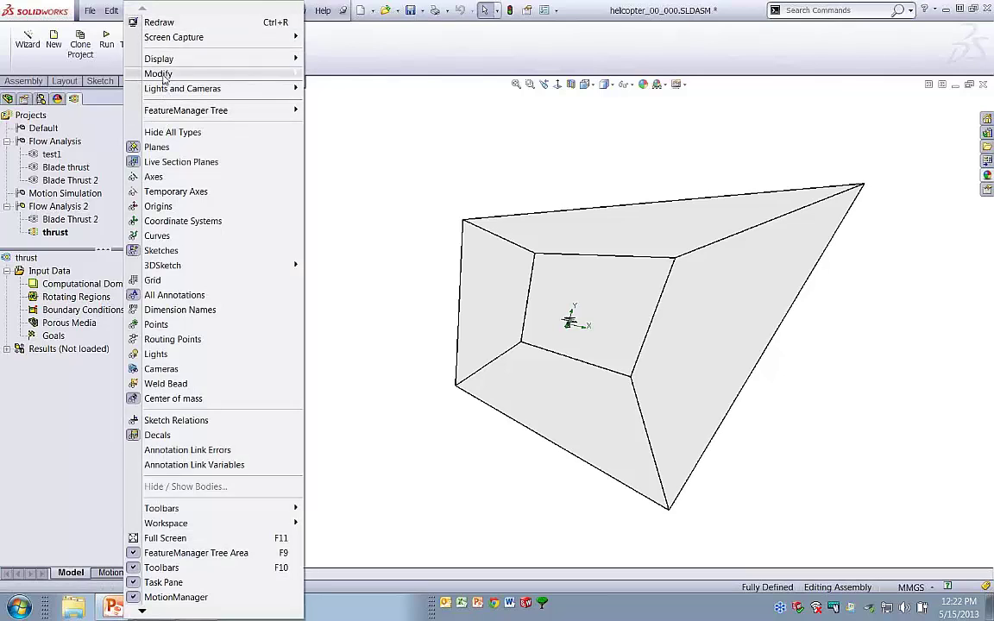
mouse_move(151, 59)
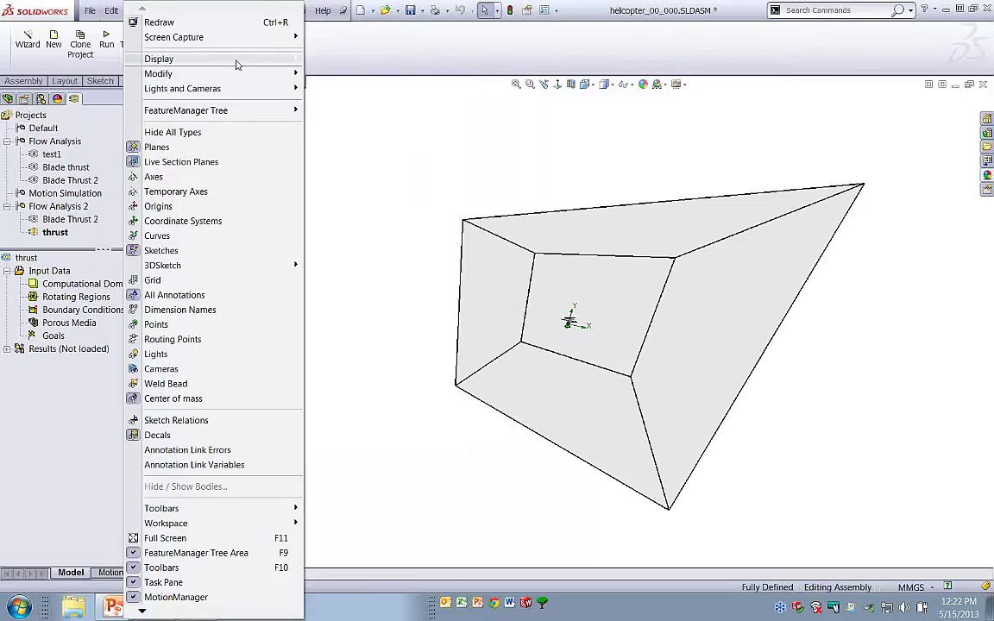
left_click(343, 206)
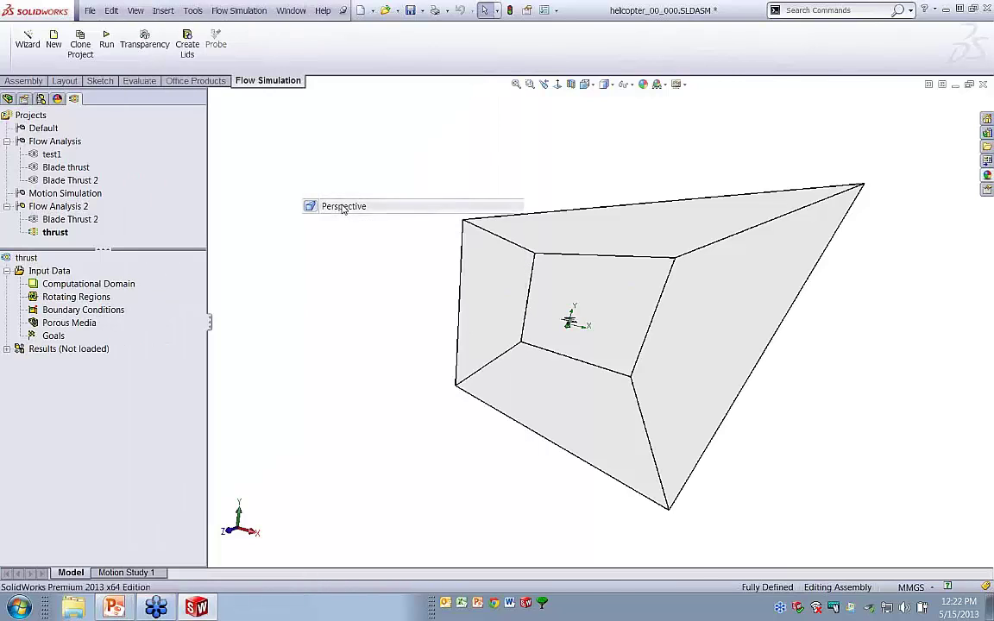
- Shrink the computational domain along the Z axis by pulling both of its Z boundaries in toward the helicopter
middle_click_drag(737, 333, 759, 329)
scroll(627, 300, "down", 2)
middle_click_drag(626, 303, 640, 297)
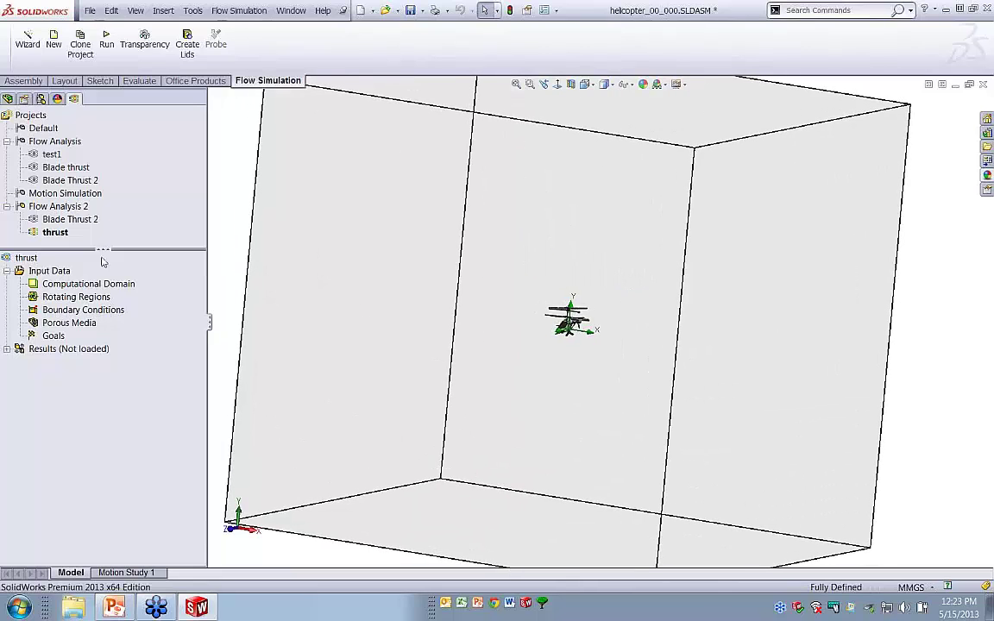
left_click(81, 283)
middle_click_drag(629, 373, 555, 350)
left_click_drag(308, 304, 471, 322)
left_click_drag(830, 326, 631, 324)
- Pull the computational domain's X and Y boundaries in close around the helicopter, placing Y min at about -0.28 ft
middle_click_drag(596, 340, 665, 344)
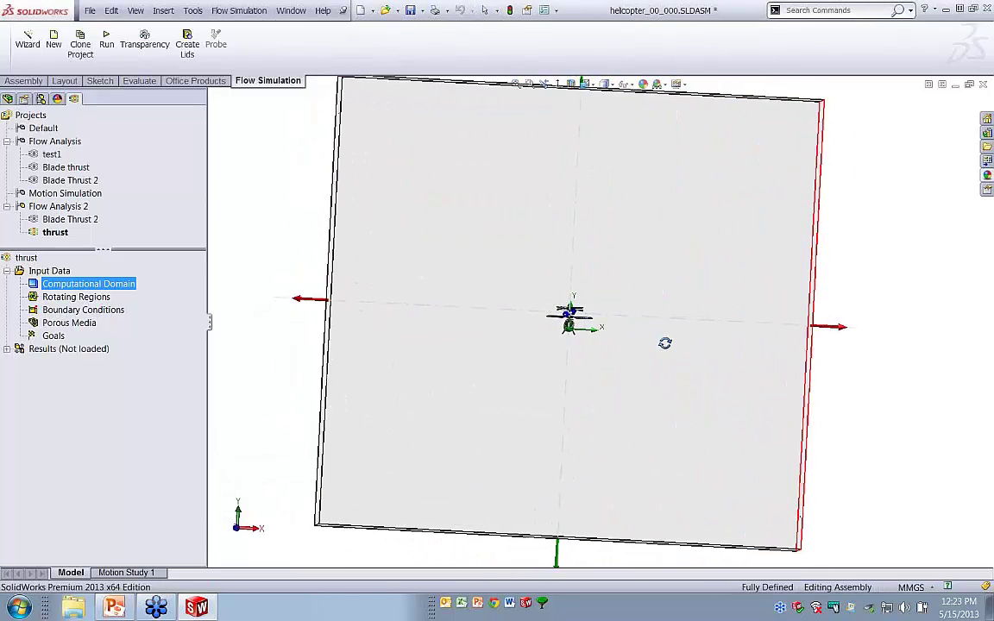
left_click_drag(301, 298, 501, 321)
left_click_drag(835, 331, 604, 329)
left_click_drag(558, 556, 568, 366)
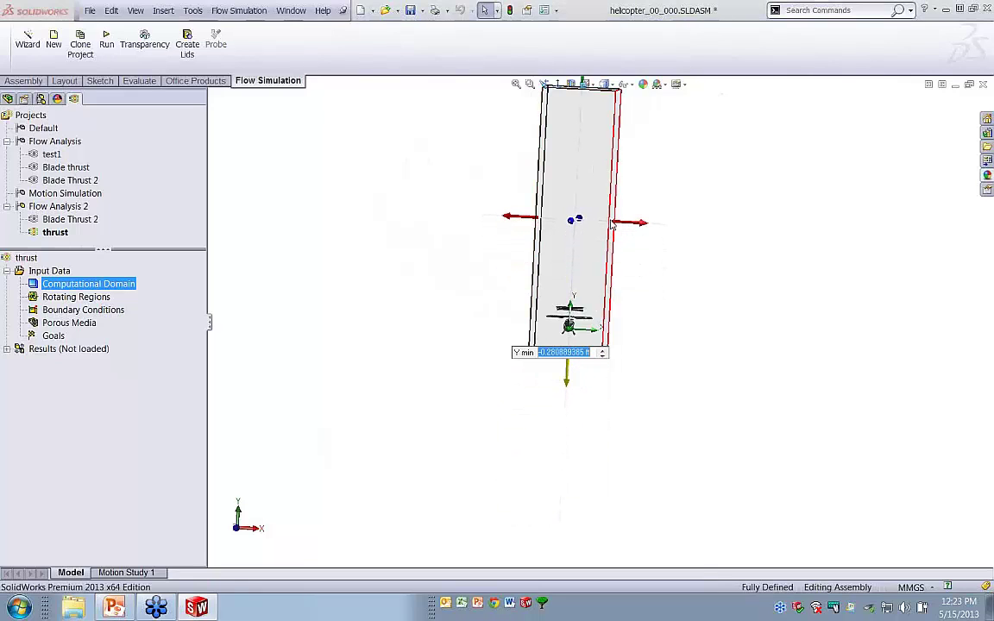
scroll(677, 197, "up", 2)
left_click_drag(591, 136, 595, 274)
- Hide the computational domain from the graphics view
middle_click_drag(677, 317, 599, 332)
scroll(598, 331, "down", 5)
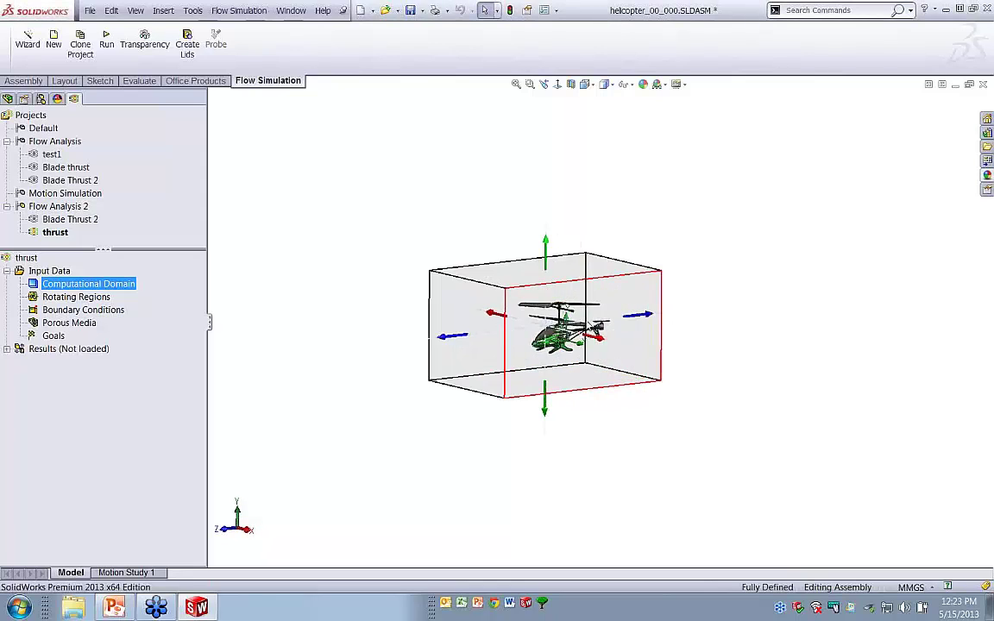
scroll(598, 332, "up", 2)
right_click(63, 283)
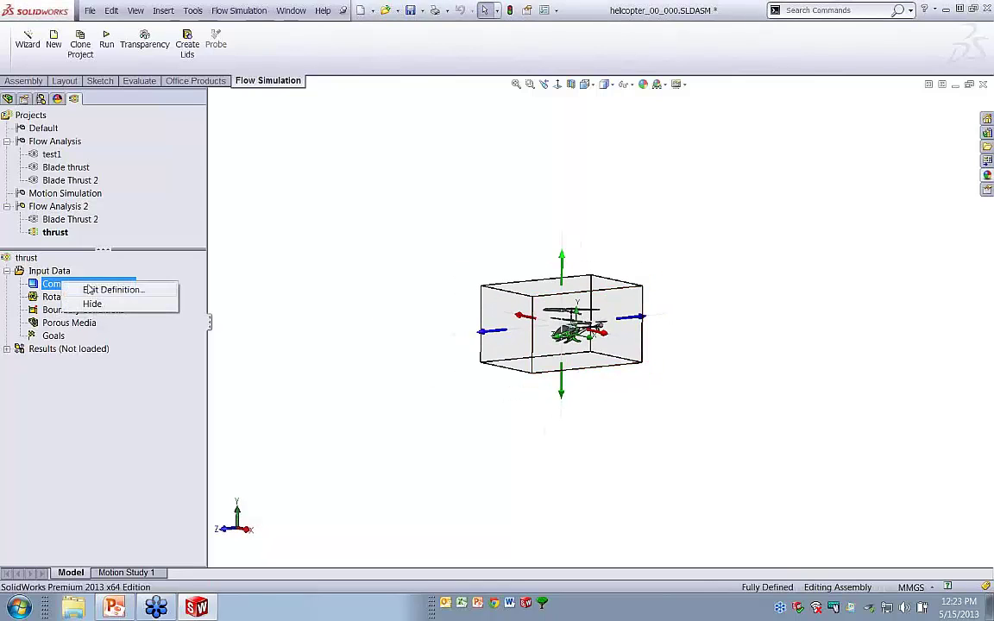
left_click(94, 304)
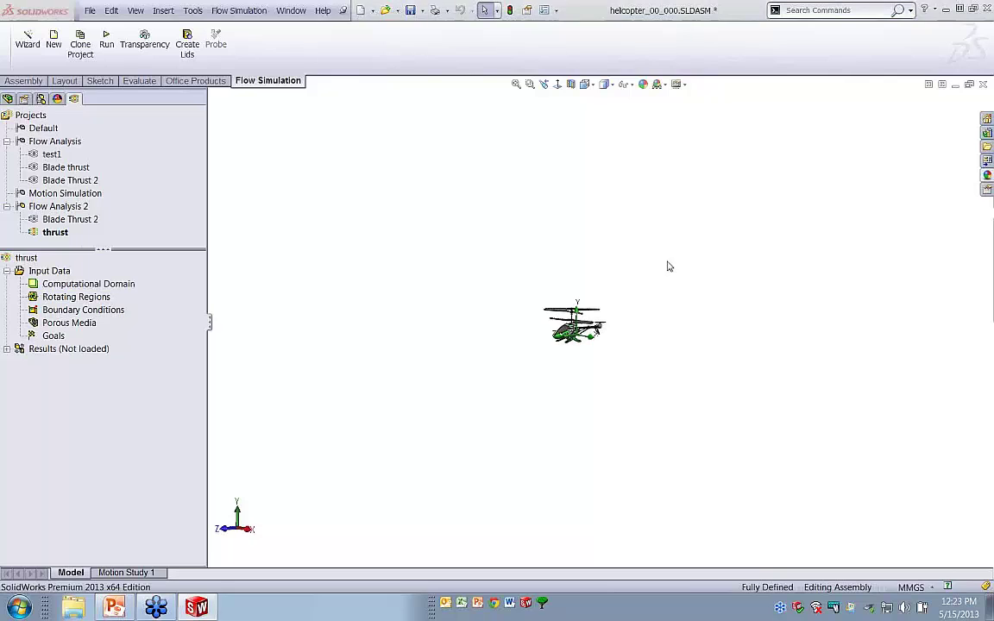
- Show the hidden components Part1 and Part2, the cylindrical bodies around the helicopter's main rotors
scroll(580, 327, "down", 8)
scroll(580, 327, "up", 2)
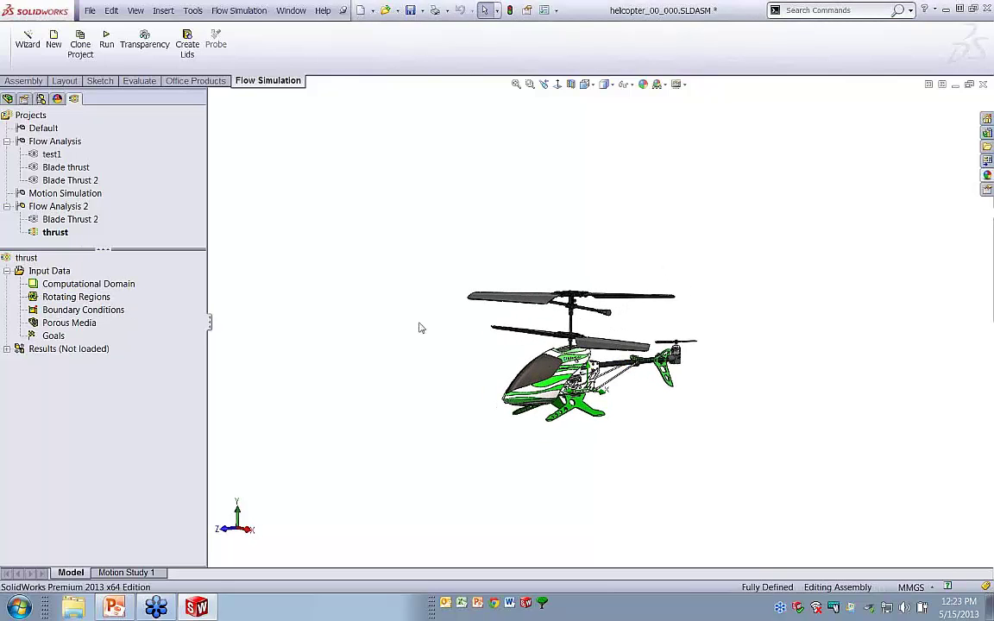
scroll(604, 365, "down", 2)
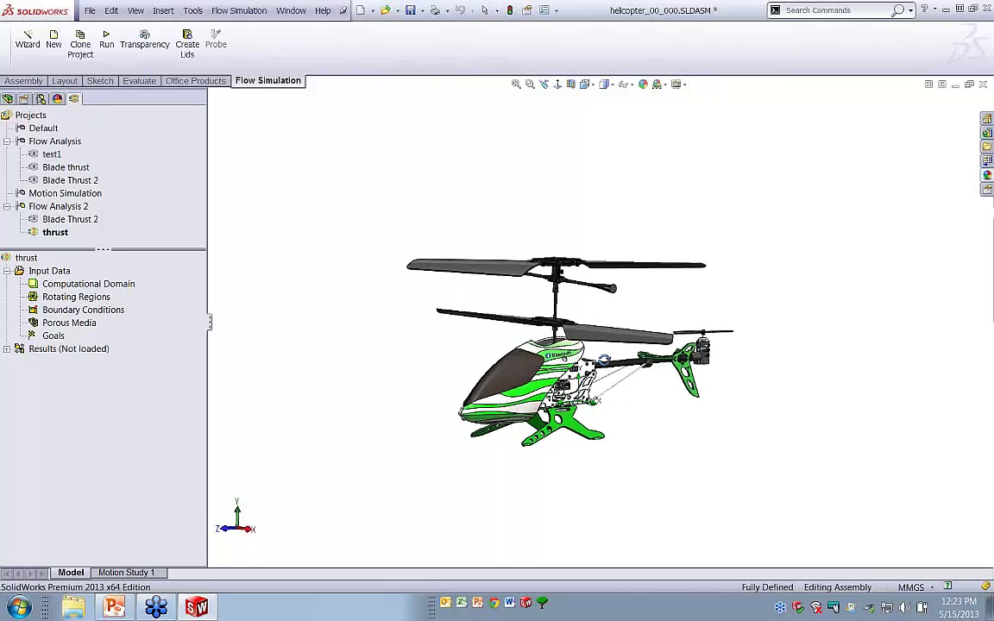
middle_click_drag(605, 361, 605, 370)
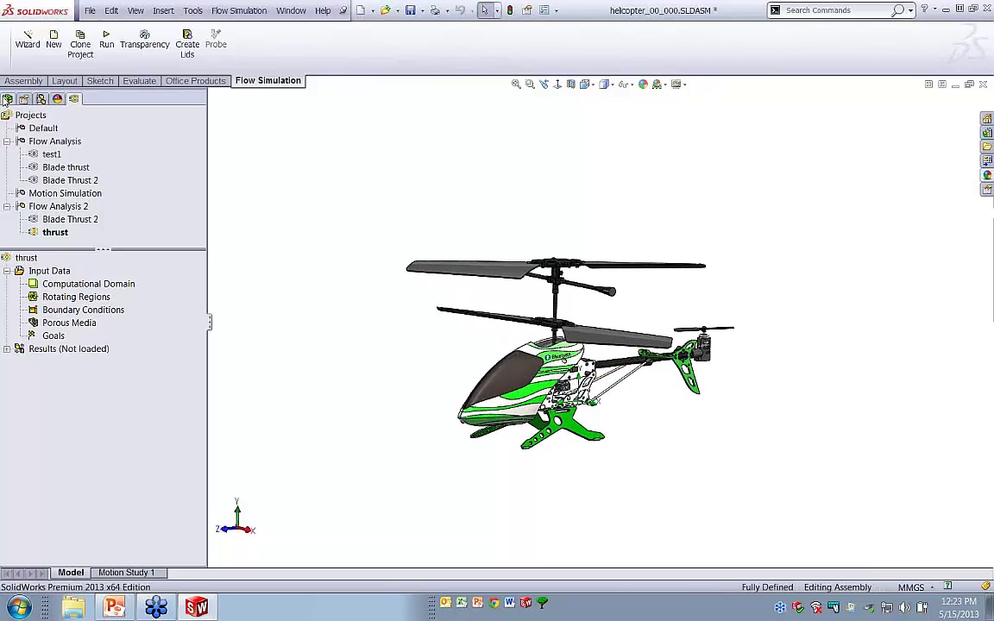
left_click(7, 98)
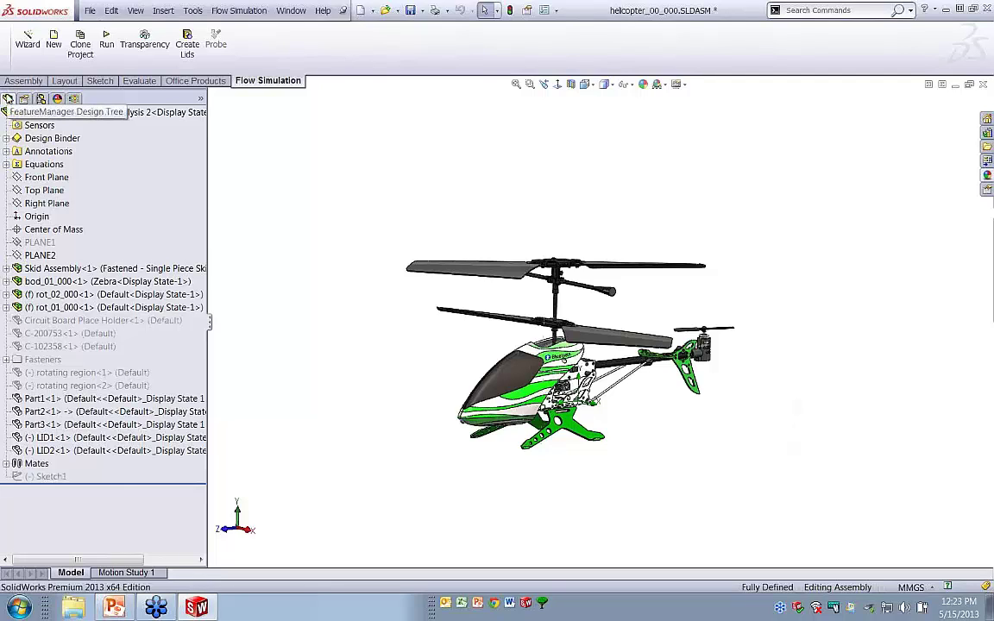
left_click(54, 400)
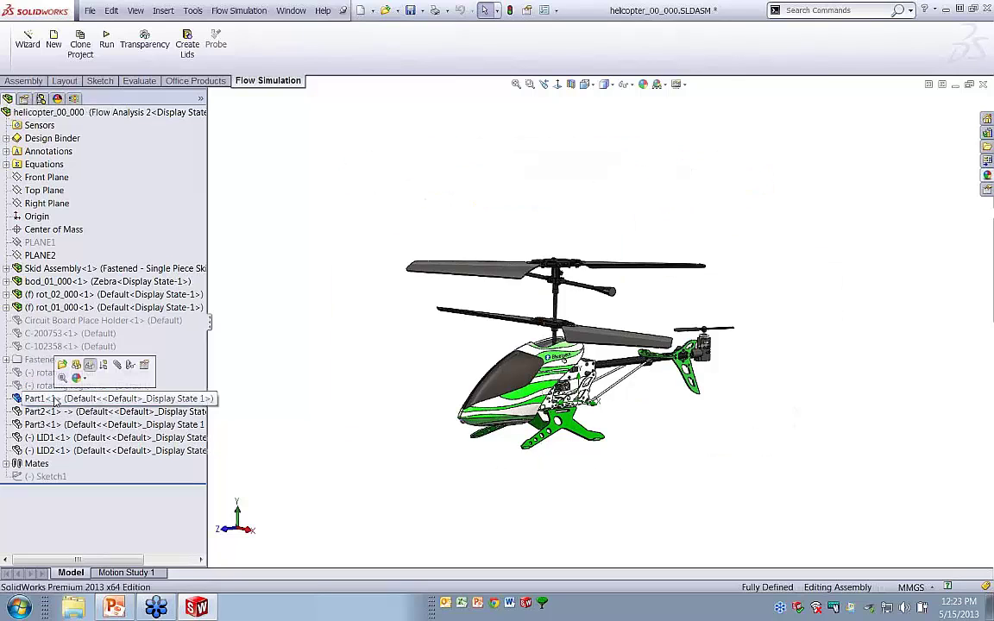
left_click(52, 412, "ctrl")
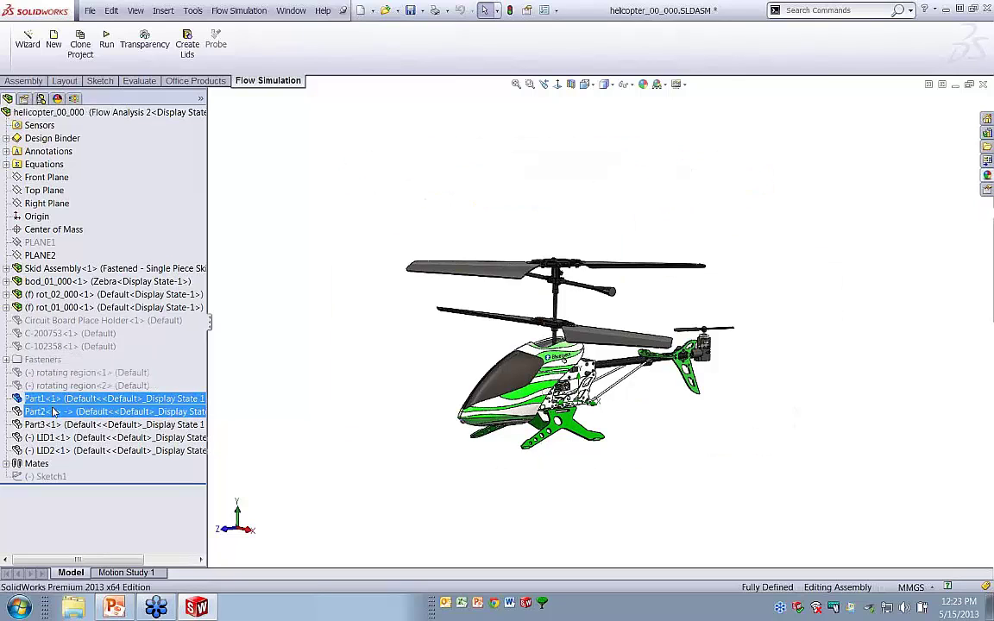
right_click(52, 411)
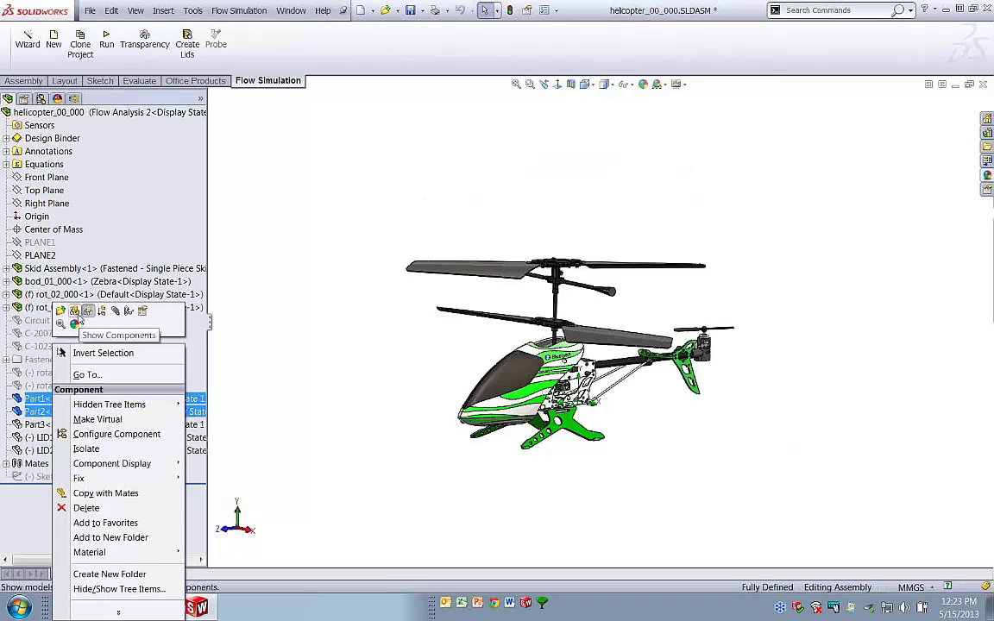
left_click(74, 325)
- Examine how the two cylindrical bodies enclose the upper and lower rotor blades
mouse_move(515, 434)
middle_mouse_down()
mouse_move(507, 414)
mouse_move(530, 430)
middle_mouse_up()
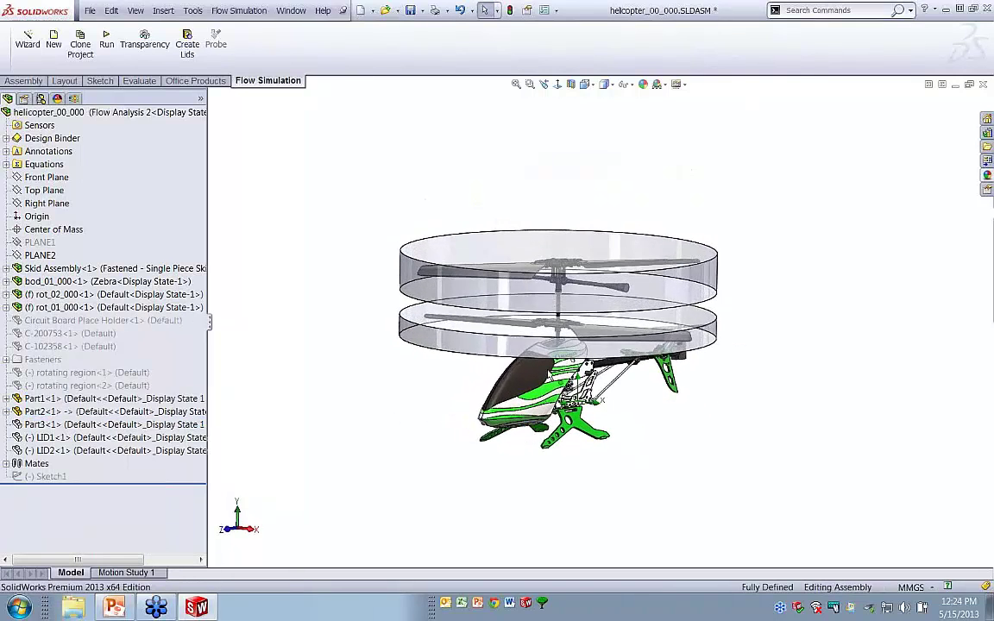
scroll(573, 304, "down", 1)
middle_click_drag(576, 311, 553, 288)
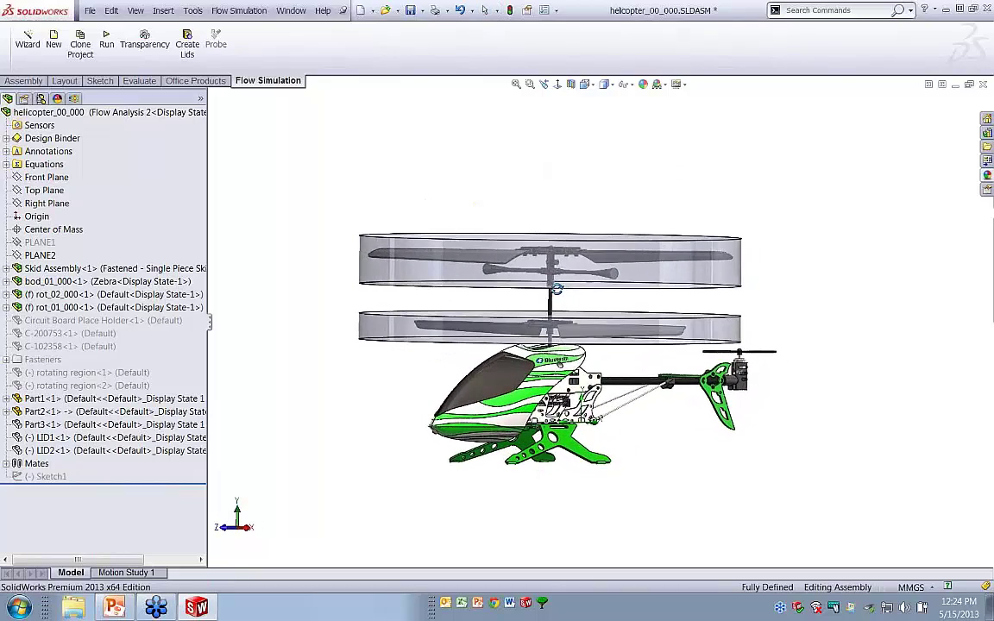
scroll(563, 297, "down", 3)
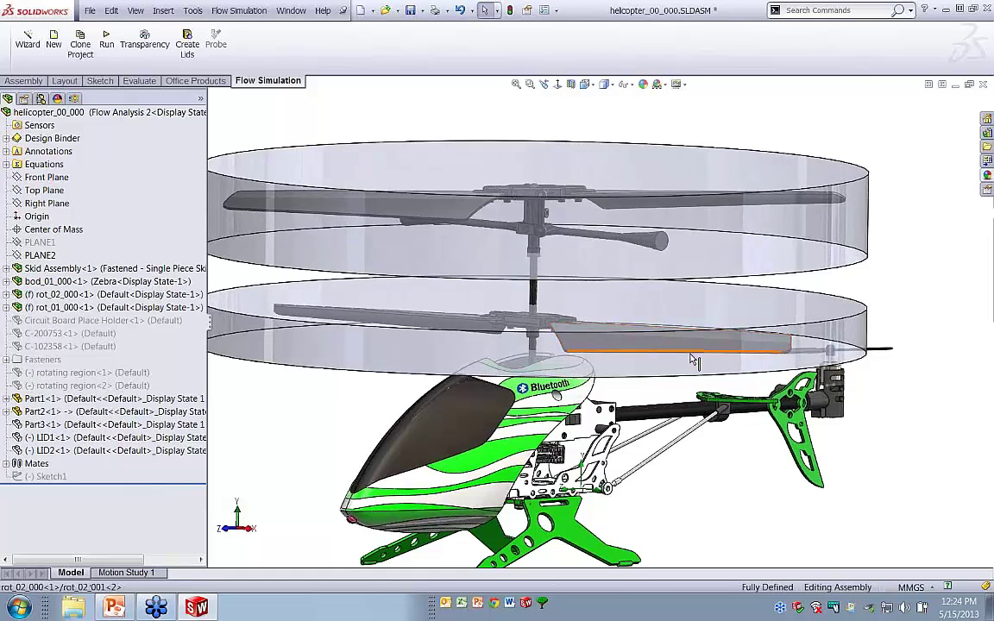
scroll(613, 279, "up", 2)
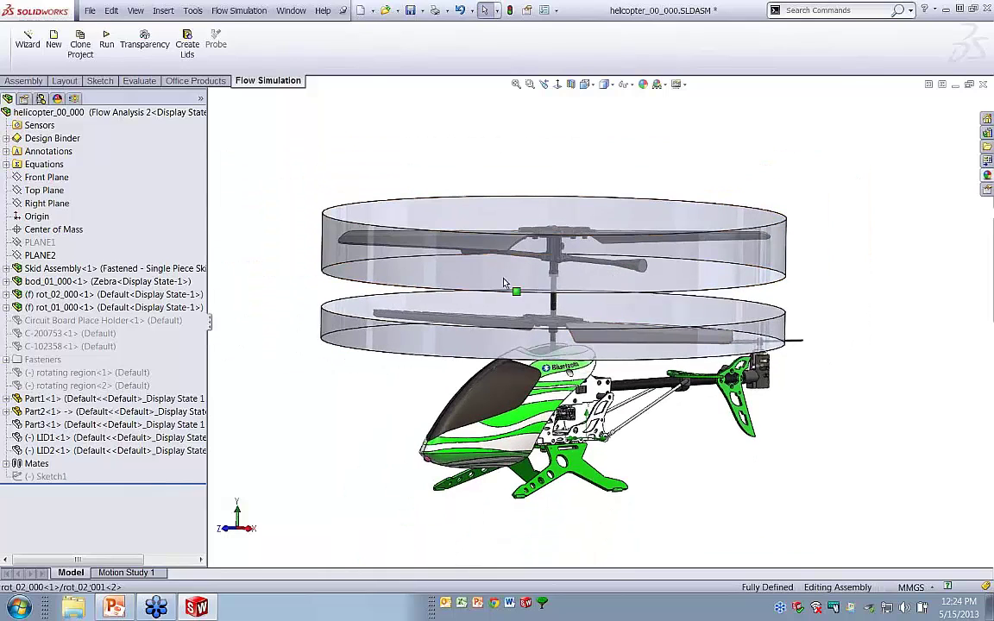
middle_click_drag(507, 281, 497, 284)
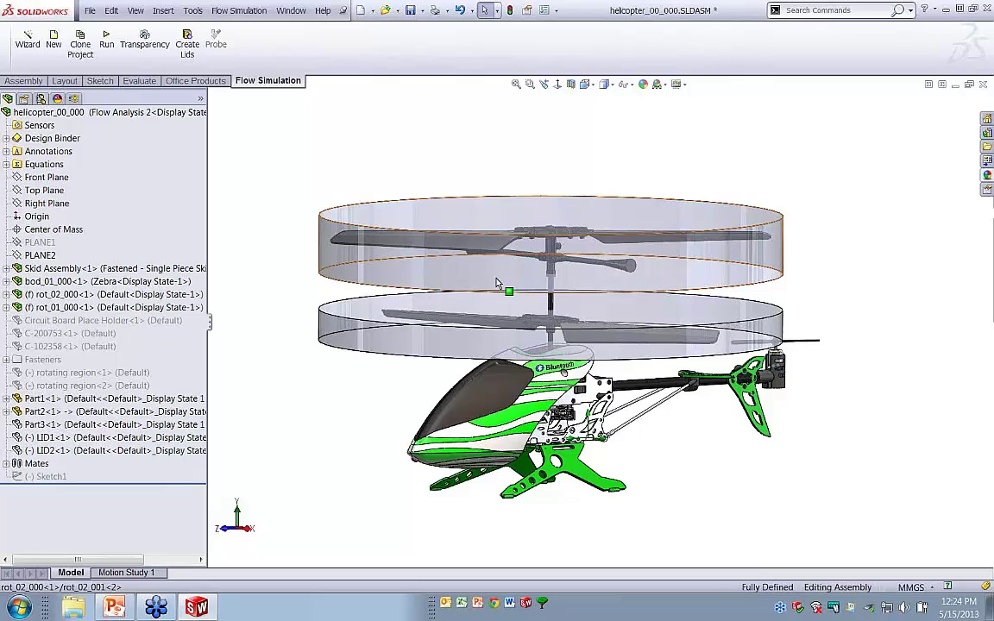
middle_click_drag(510, 275, 602, 306)
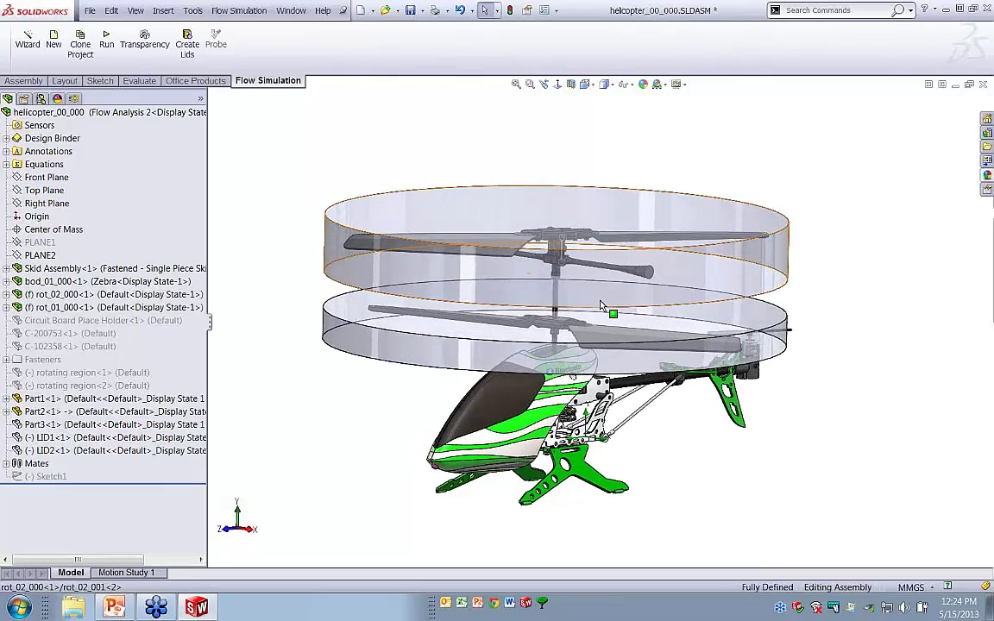
scroll(601, 307, "up", 2)
- Disable LID2-1, LID1-1, Part3-1, Skid Assembly-1 and bod_01_000-1 in the thrust project's Component Control
left_click(74, 100)
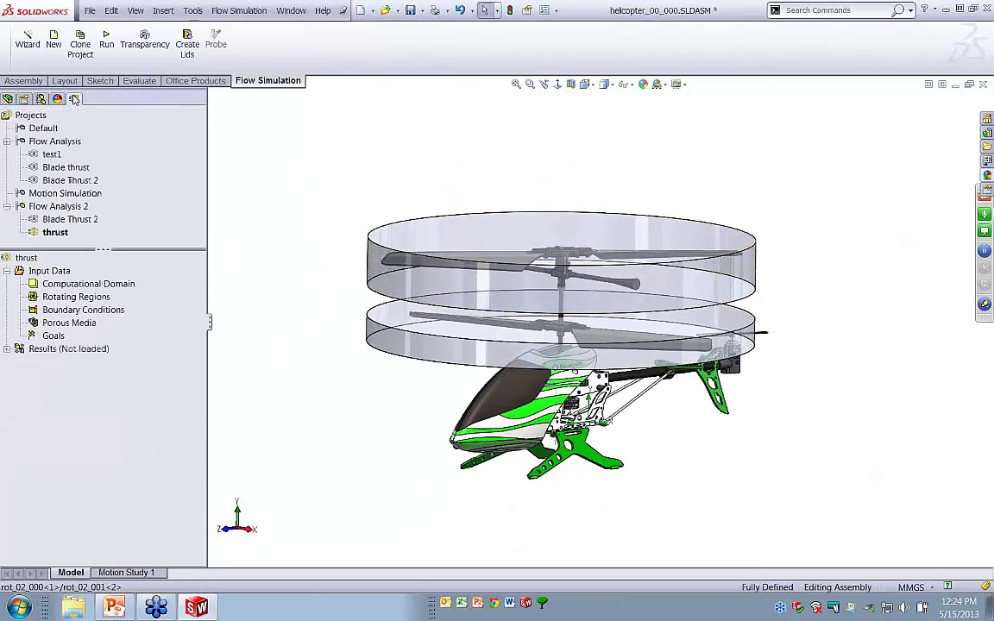
right_click(52, 270)
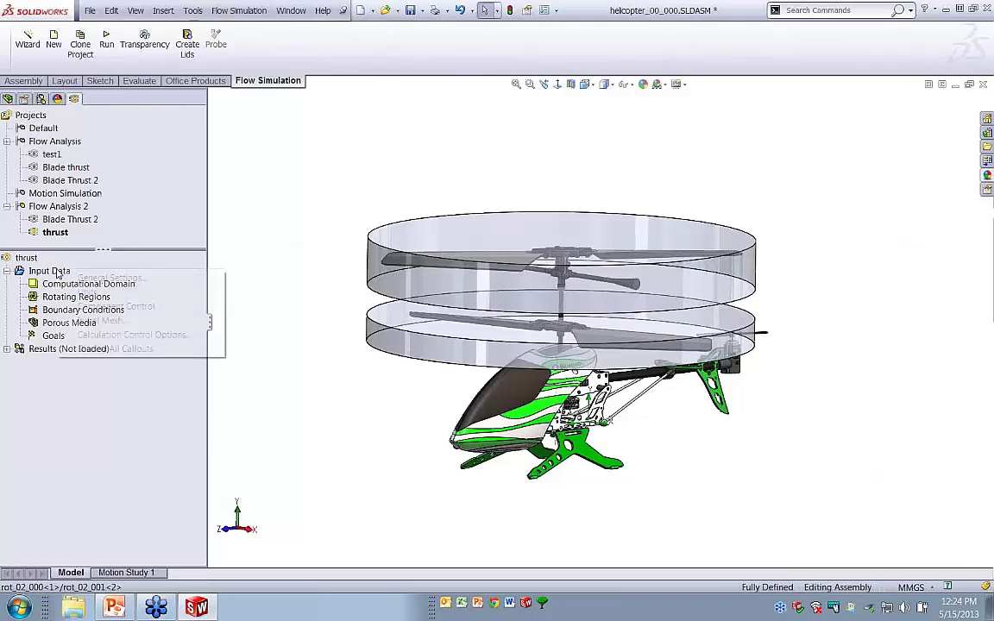
left_click(97, 297)
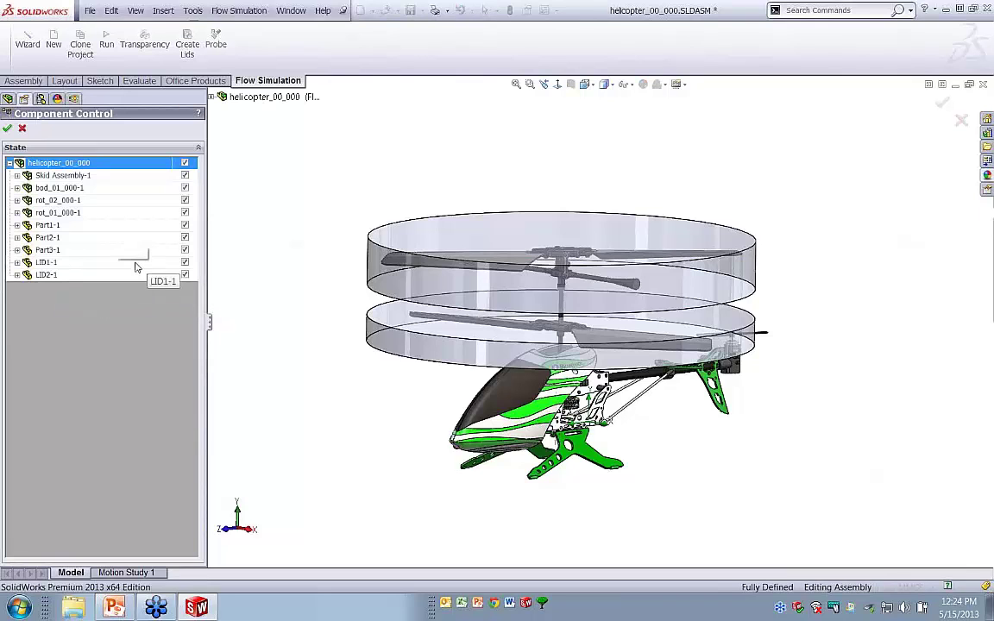
left_click(184, 274)
left_click(185, 262)
left_click(184, 251)
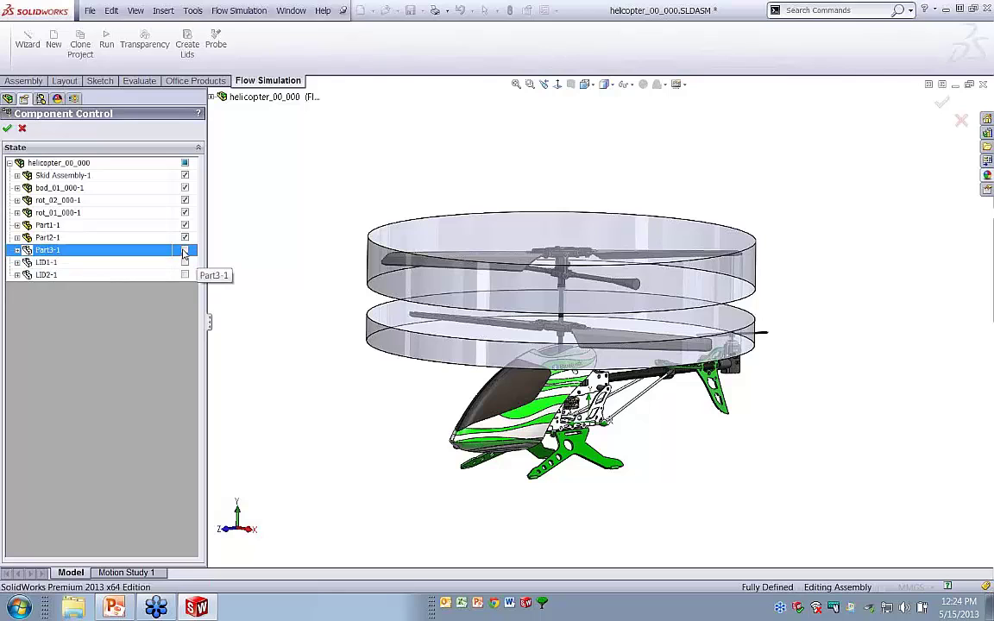
left_click(185, 175)
left_click(185, 187)
key("Return")
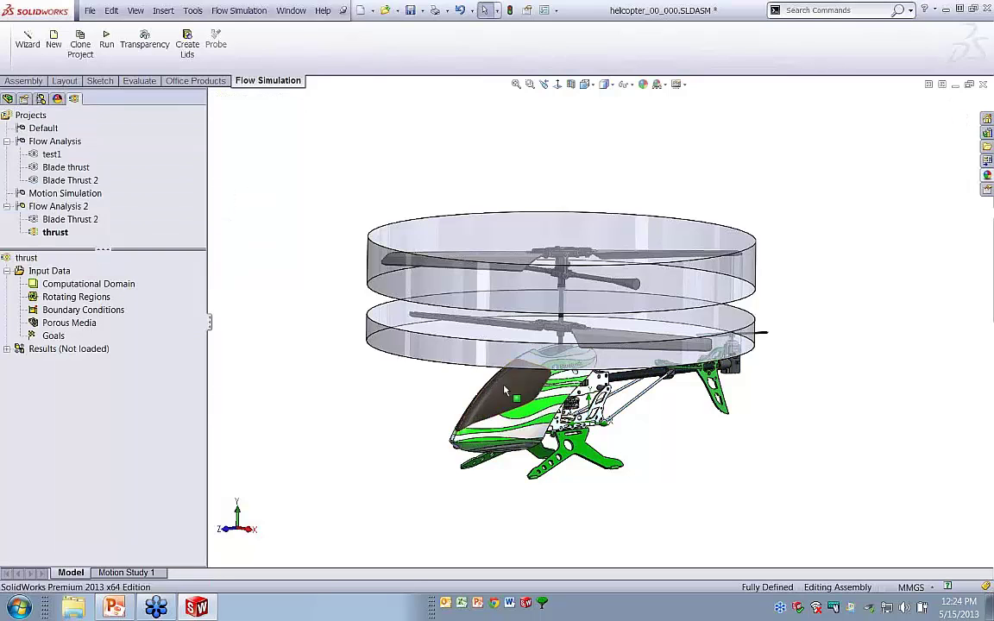
- Insert a rotating region on the upper cylinder Part2-1 with an angular velocity of 3000 rpm
middle_click_drag(530, 372, 521, 380)
scroll(599, 364, "down", 1)
middle_click_drag(583, 359, 594, 375)
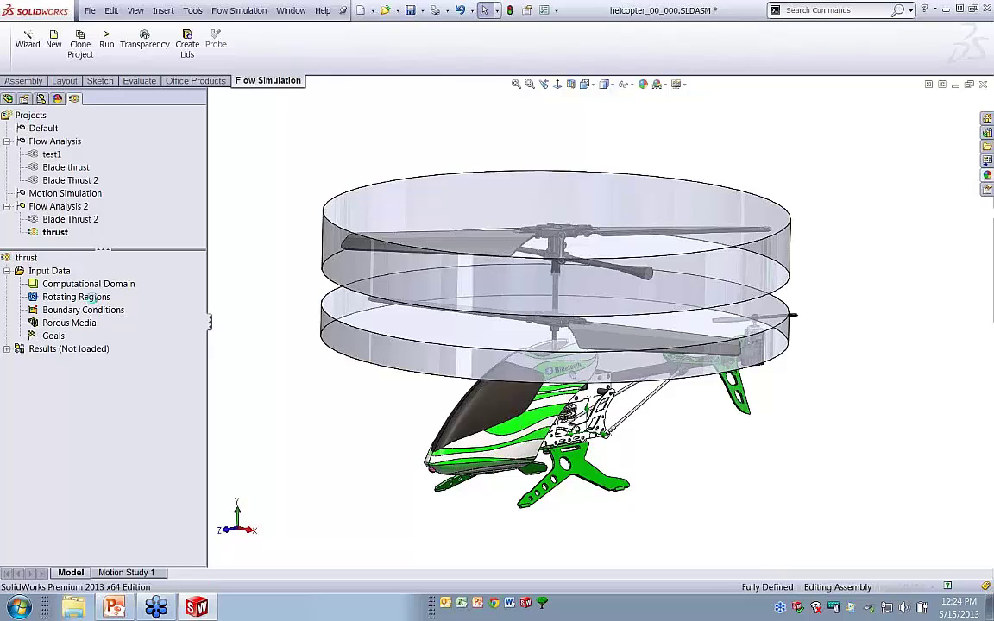
right_click(91, 297)
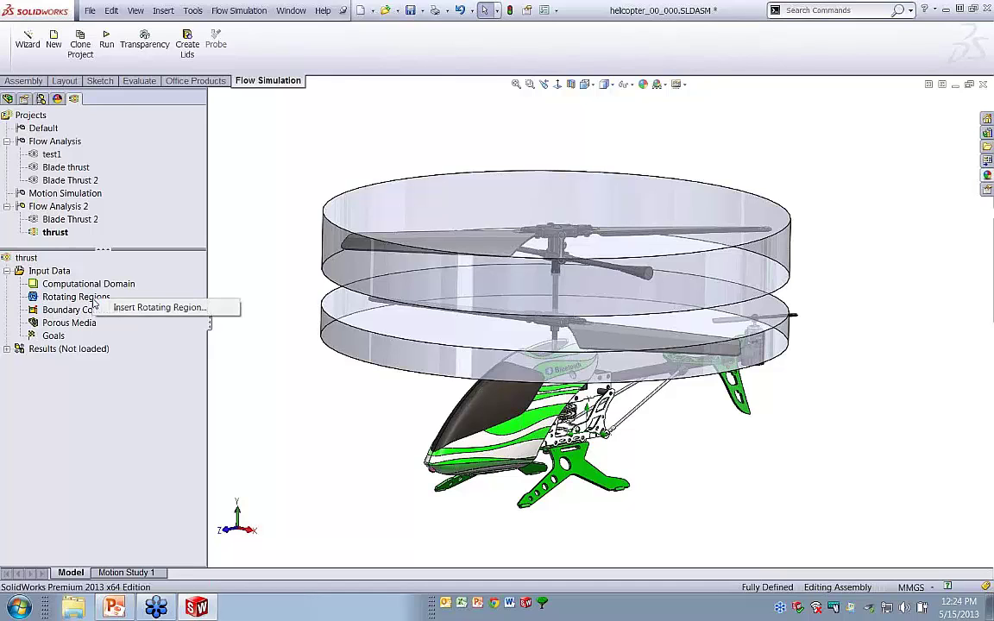
left_click(168, 307)
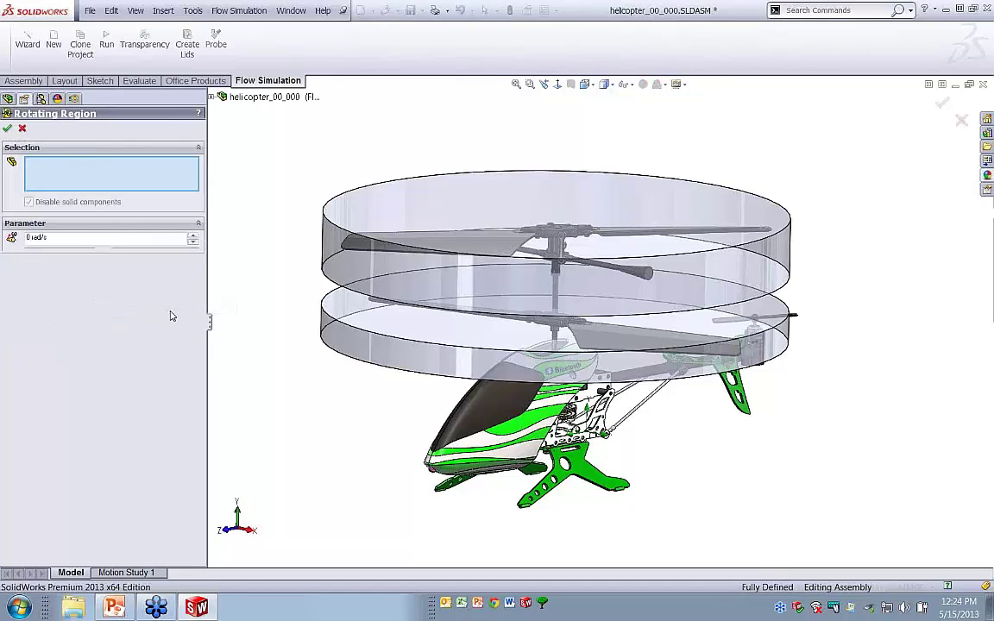
left_click(485, 286)
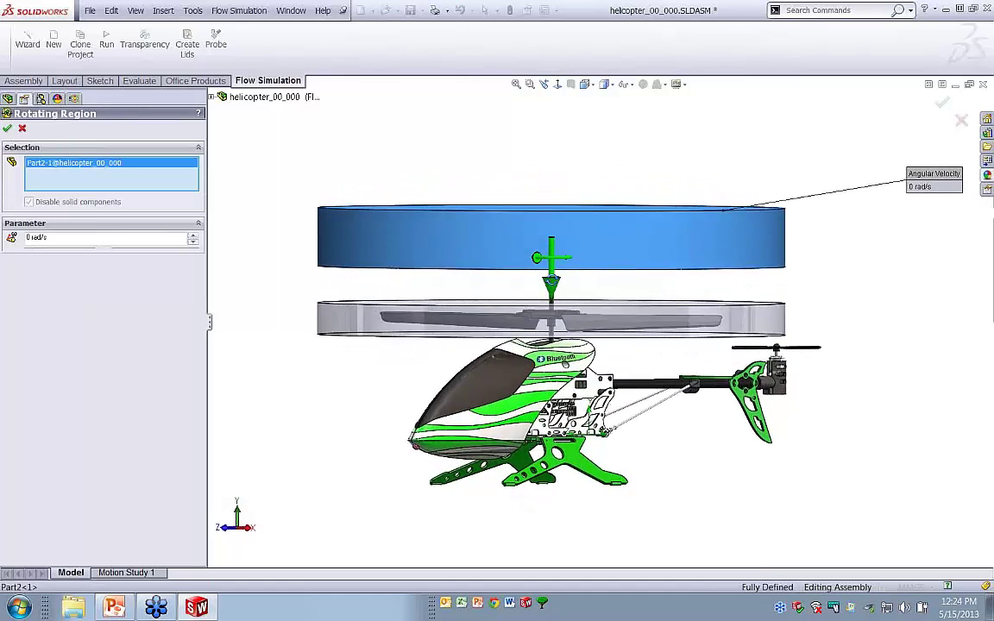
scroll(708, 311, "up", 4)
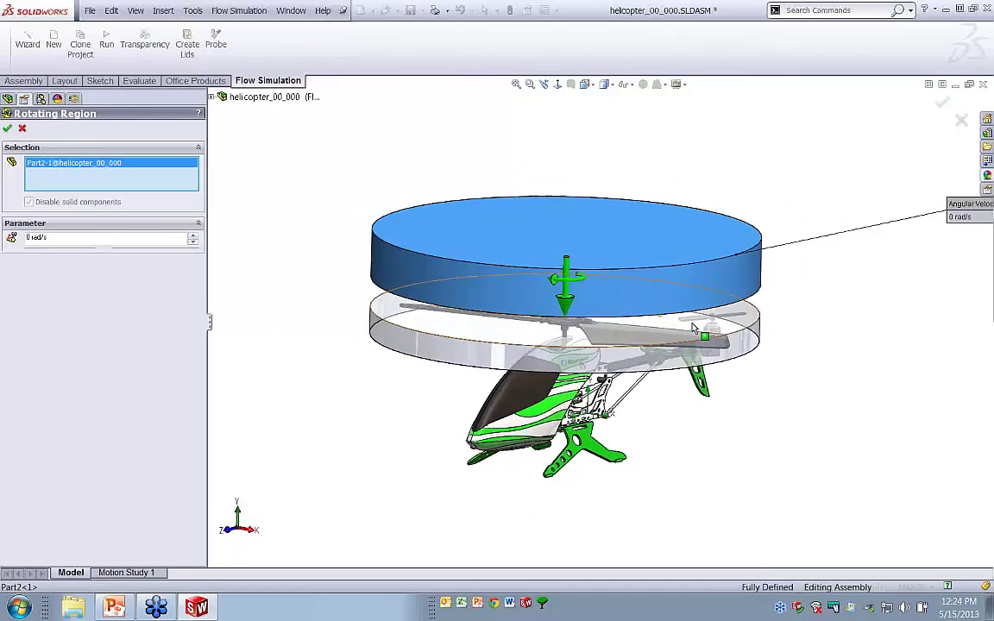
left_click_drag(52, 239, 20, 239)
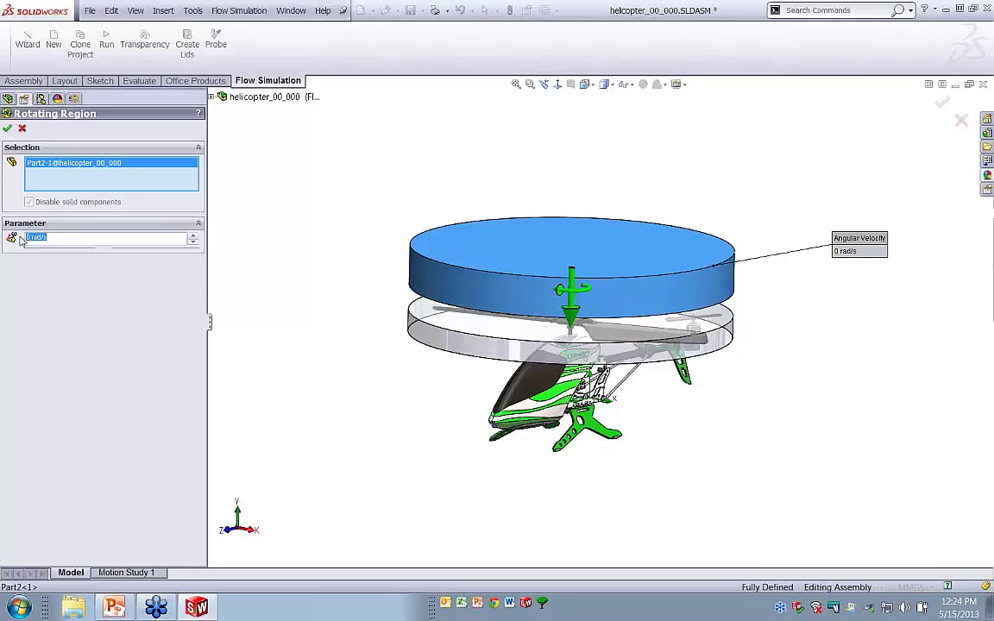
type("3000 rpm")
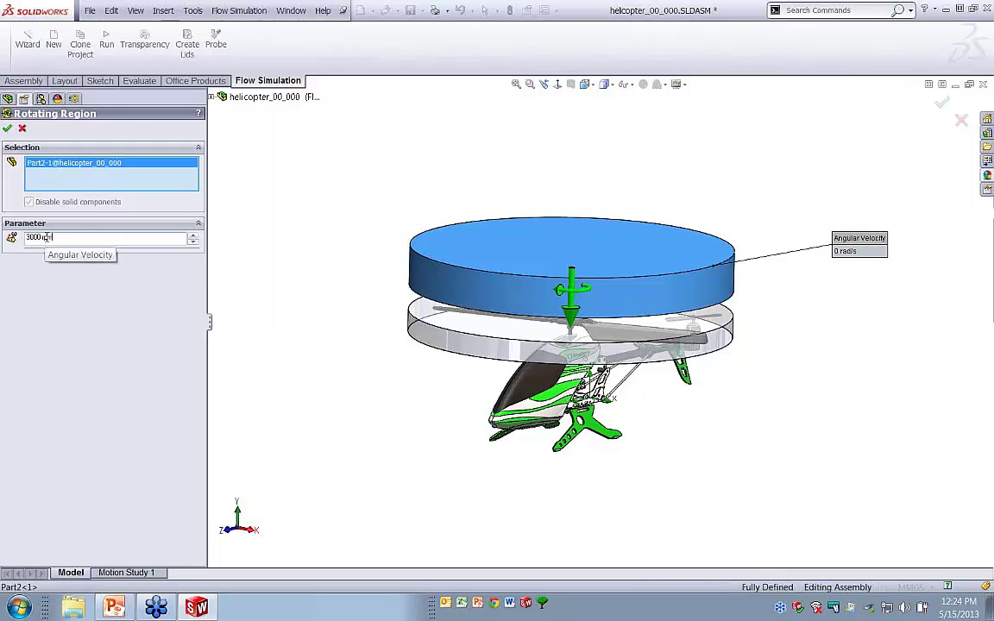
key("Return")
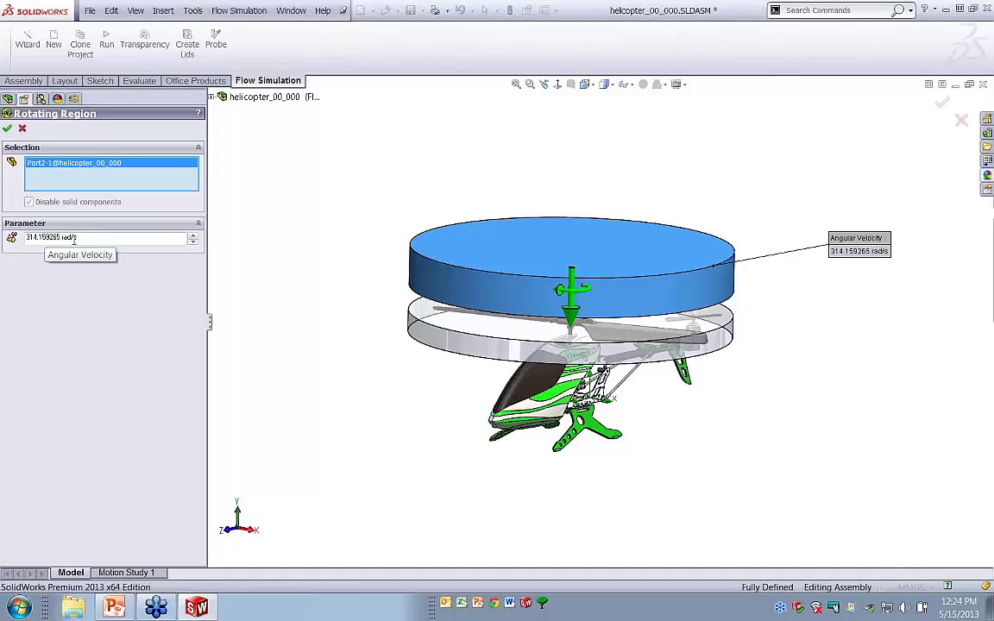
left_click(7, 129)
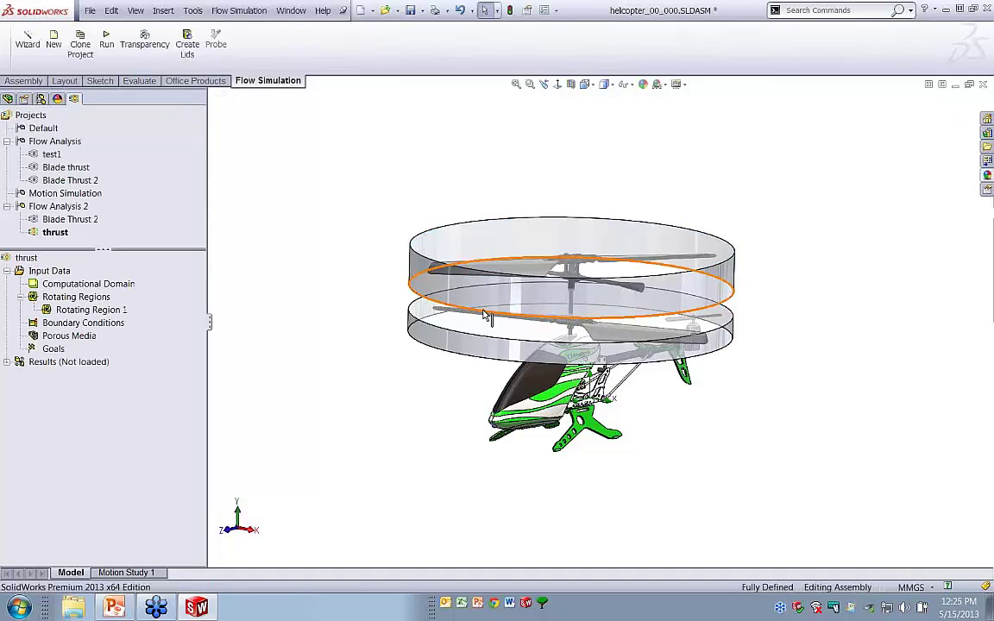
- Add a rotating region on the lower rotor's disc, Part1, with an angular velocity of -314.159265 rad/s
right_click(94, 296)
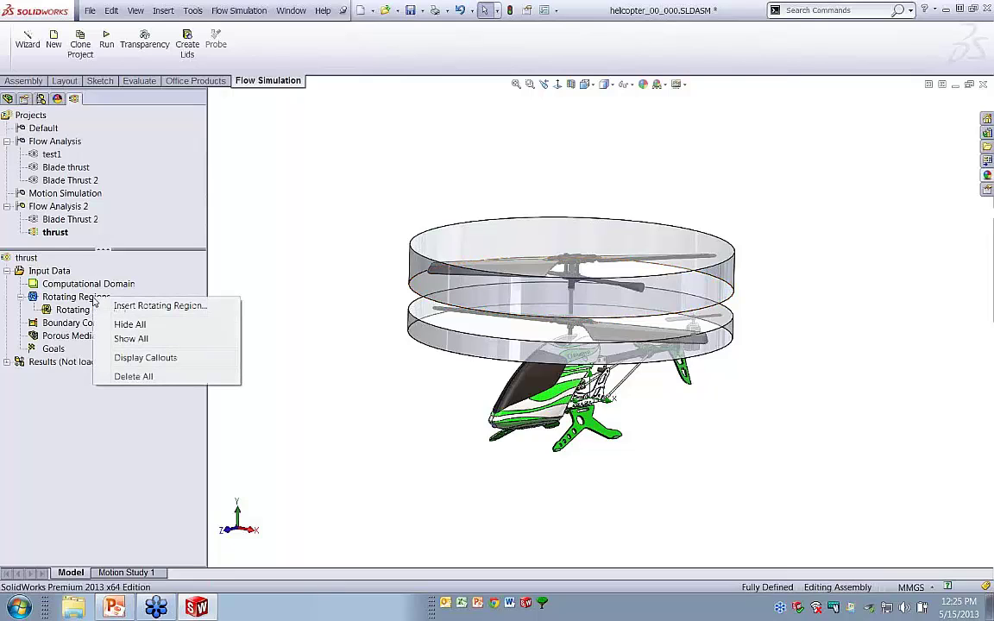
left_click(129, 306)
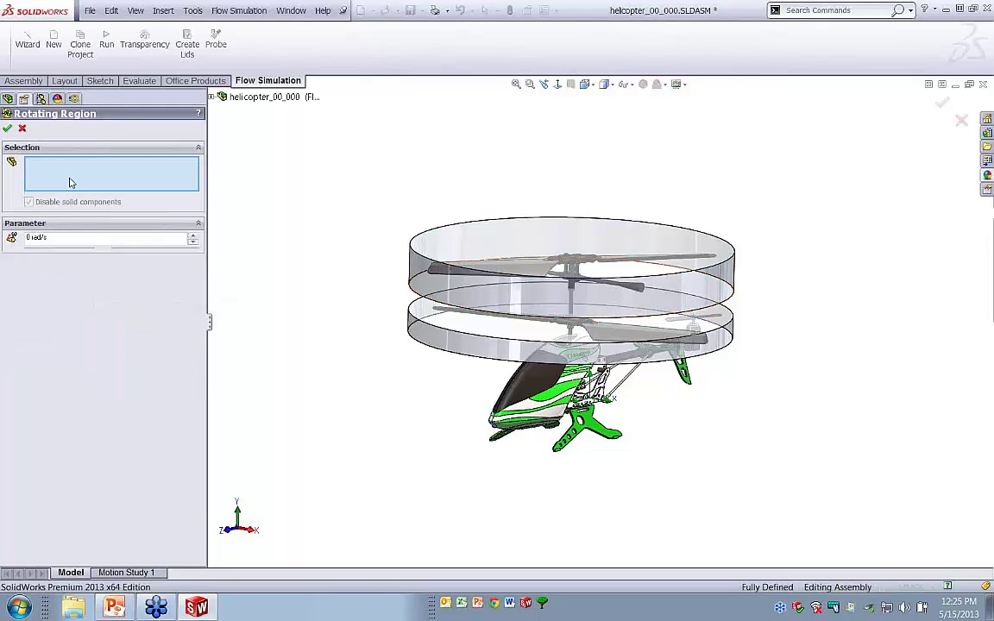
left_click(413, 336)
left_click_drag(59, 237, 17, 238)
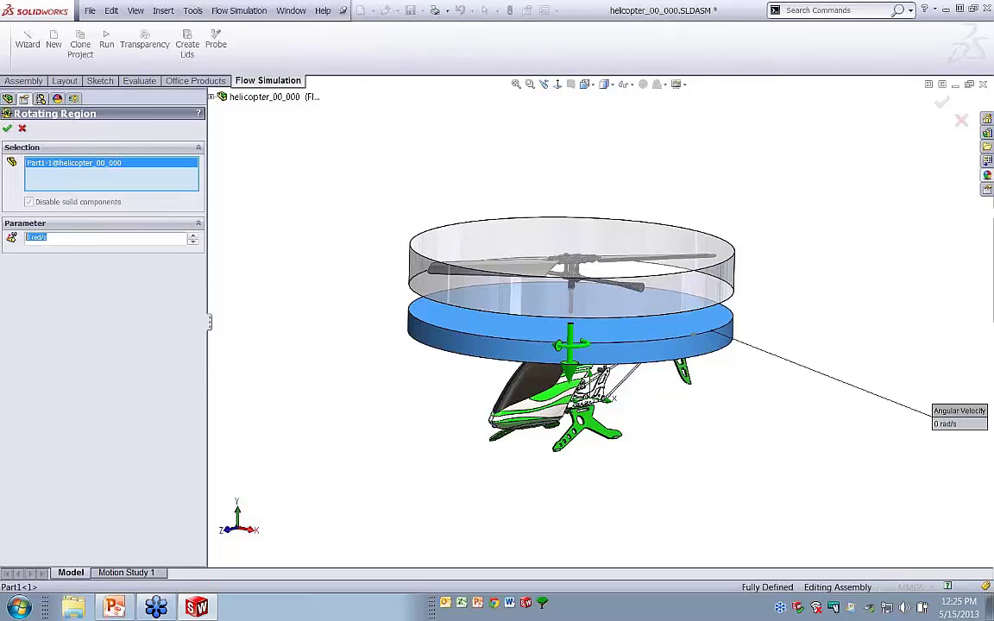
type("1")
key("Return")
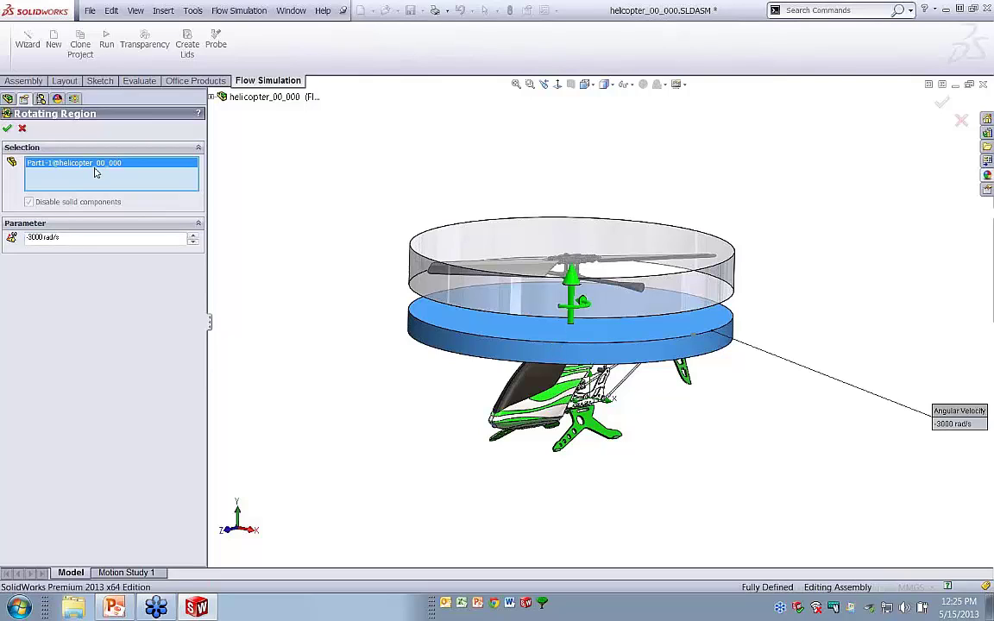
left_click_drag(62, 237, 22, 237)
type("-")
left_click(8, 129)
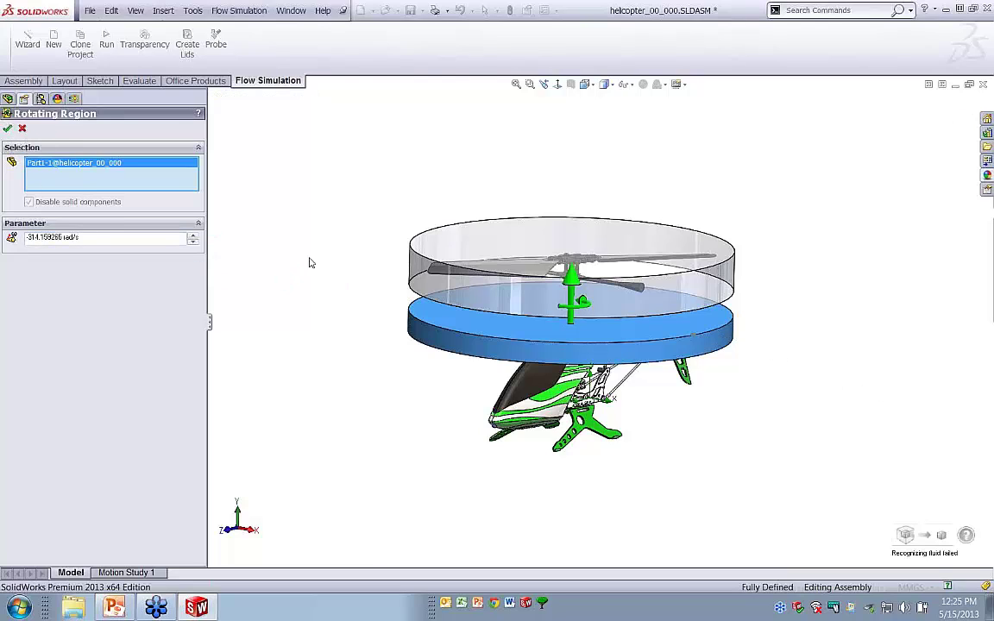
- Inspect the two rotating region discs around the upper and lower rotors from several angles
middle_click_drag(629, 320, 552, 274)
scroll(555, 272, "down", 2)
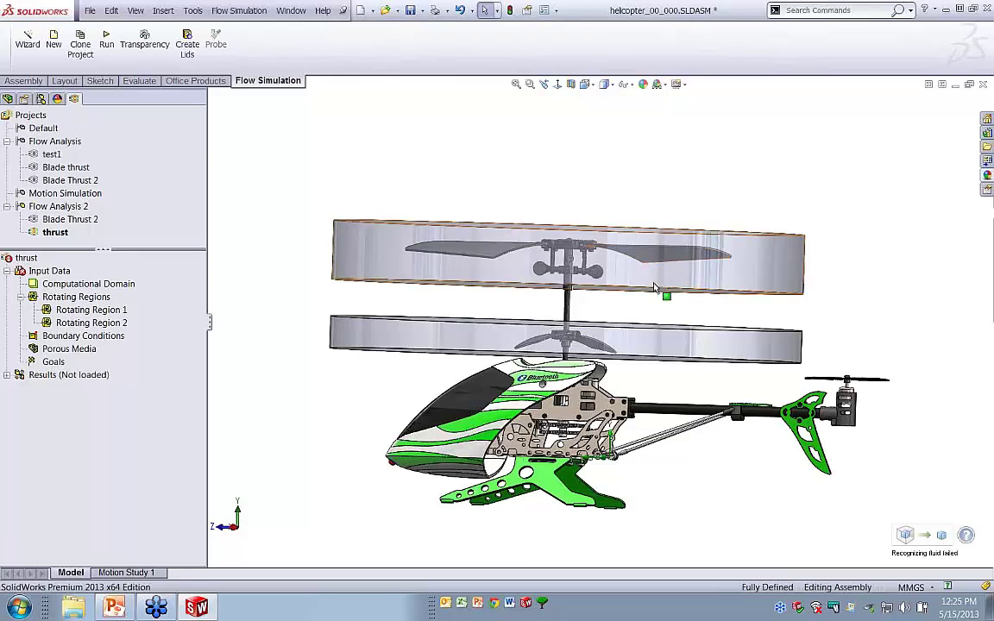
scroll(594, 330, "up", 2)
middle_click_drag(594, 330, 656, 370)
scroll(656, 369, "down", 1)
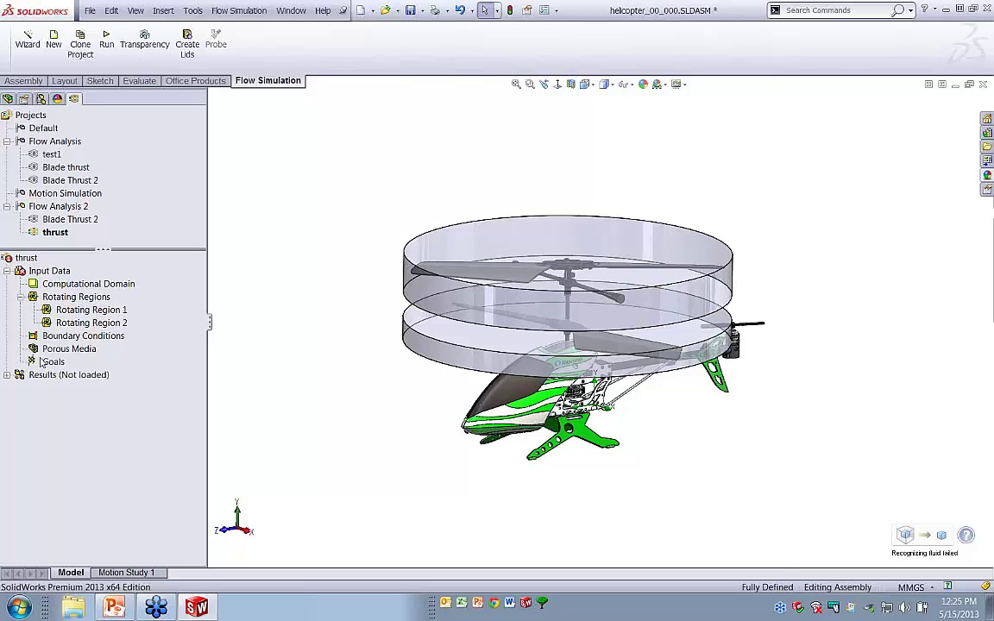
scroll(514, 341, "down", 3)
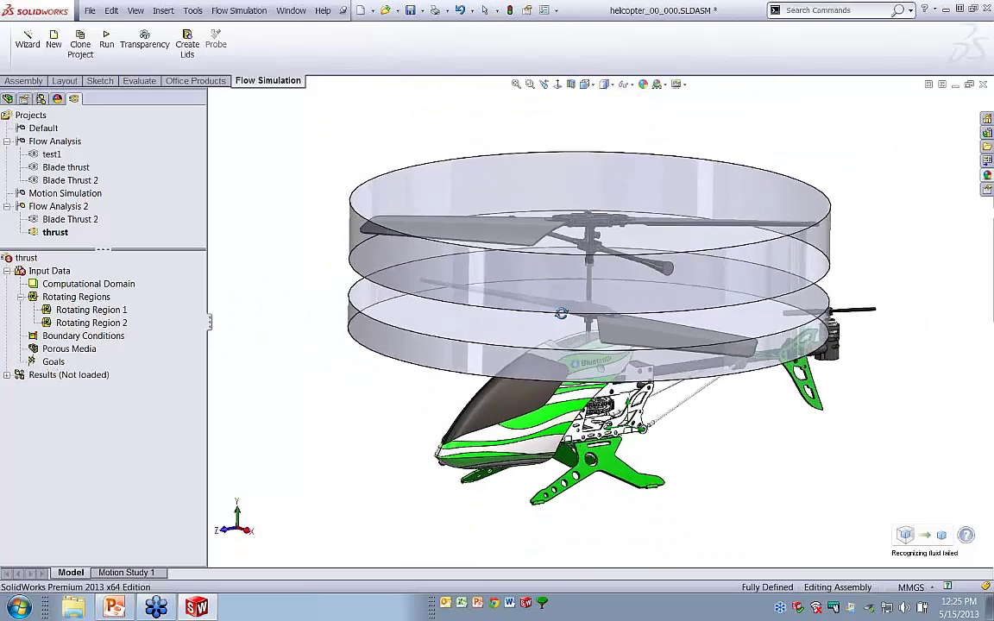
middle_click_drag(562, 313, 561, 318)
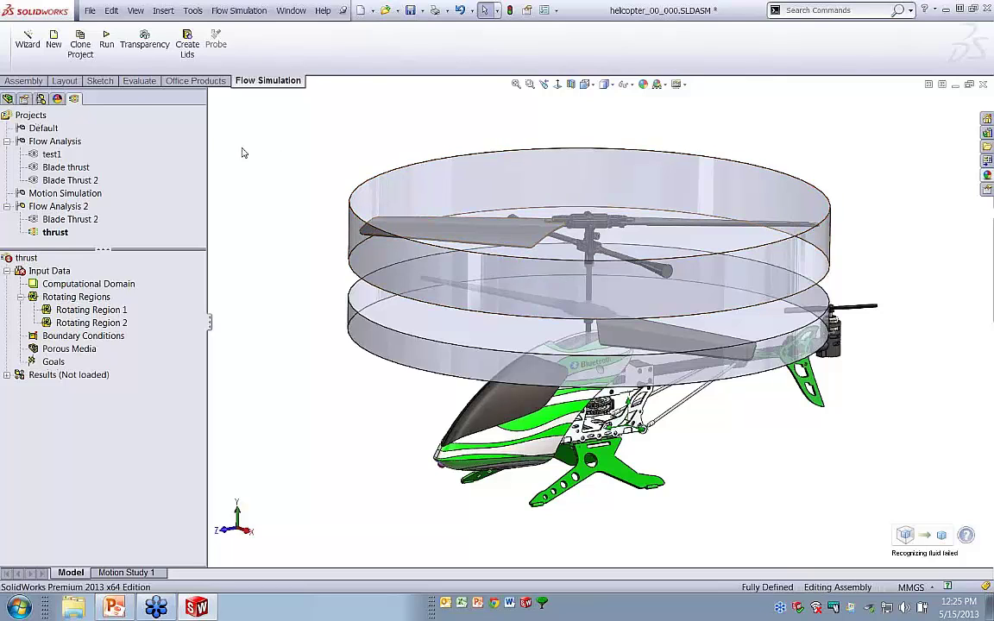
- Hide the two rotating region discs, Part1 and Part2, to expose the rotor blades
left_click(6, 99)
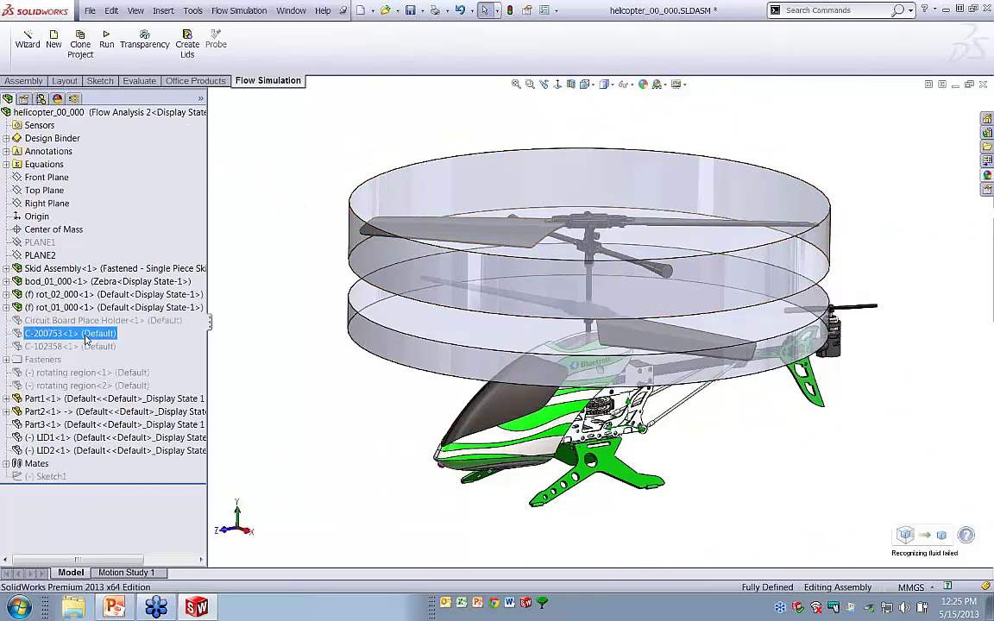
left_click(52, 399)
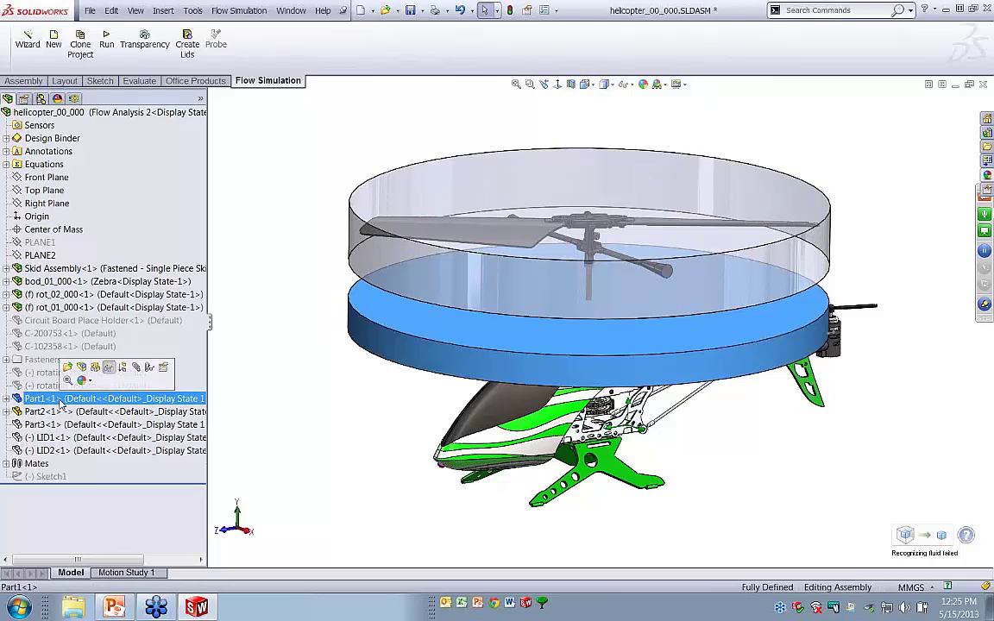
left_click(57, 412, "ctrl")
right_click(57, 411)
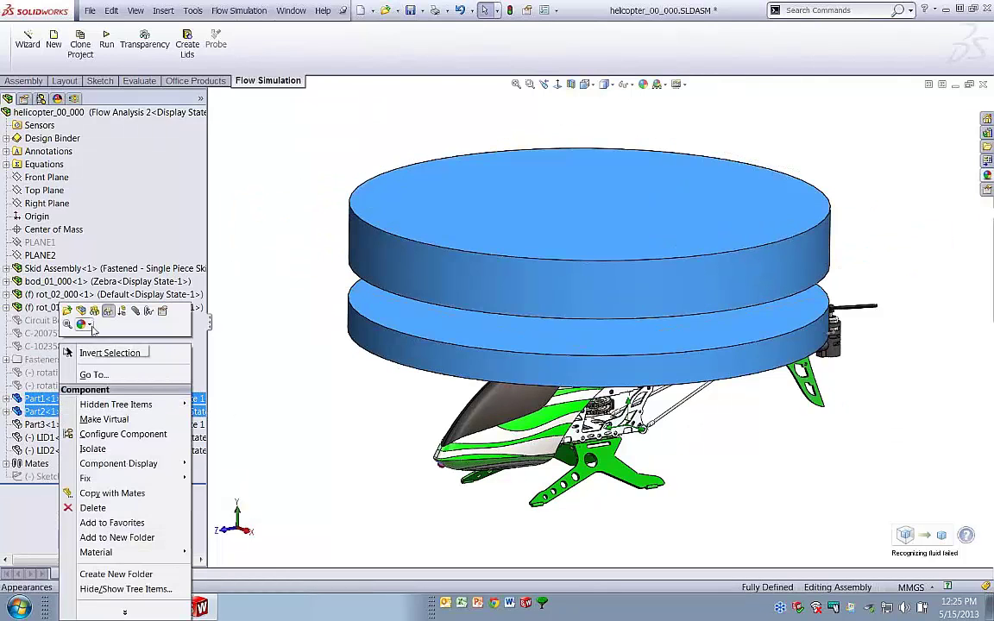
left_click(94, 313)
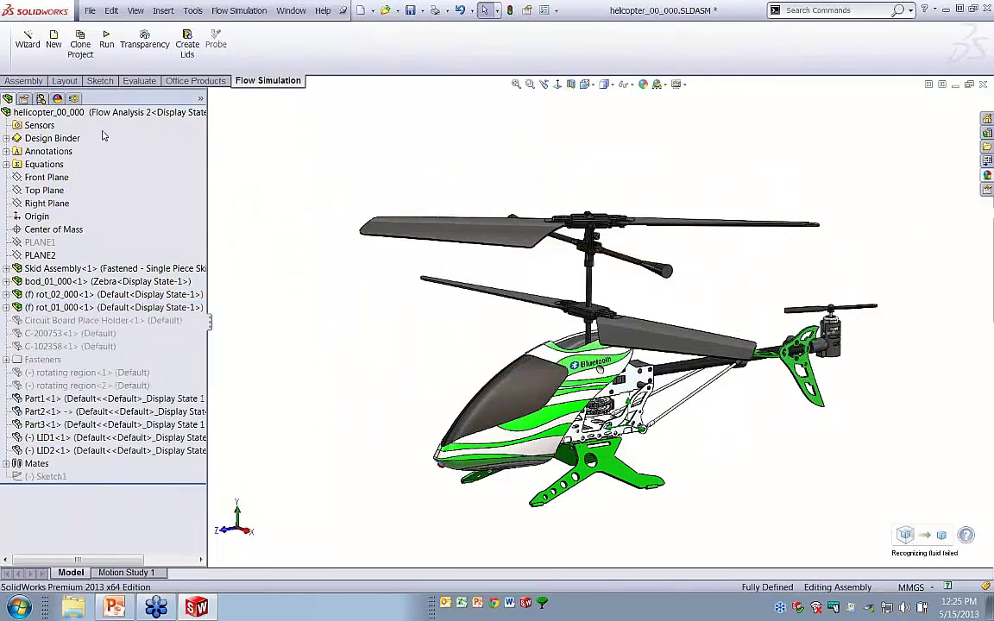
- Start a surface goal in the thrust project and select the upper faces of all four main rotor blades
left_click(74, 98)
right_click(50, 363)
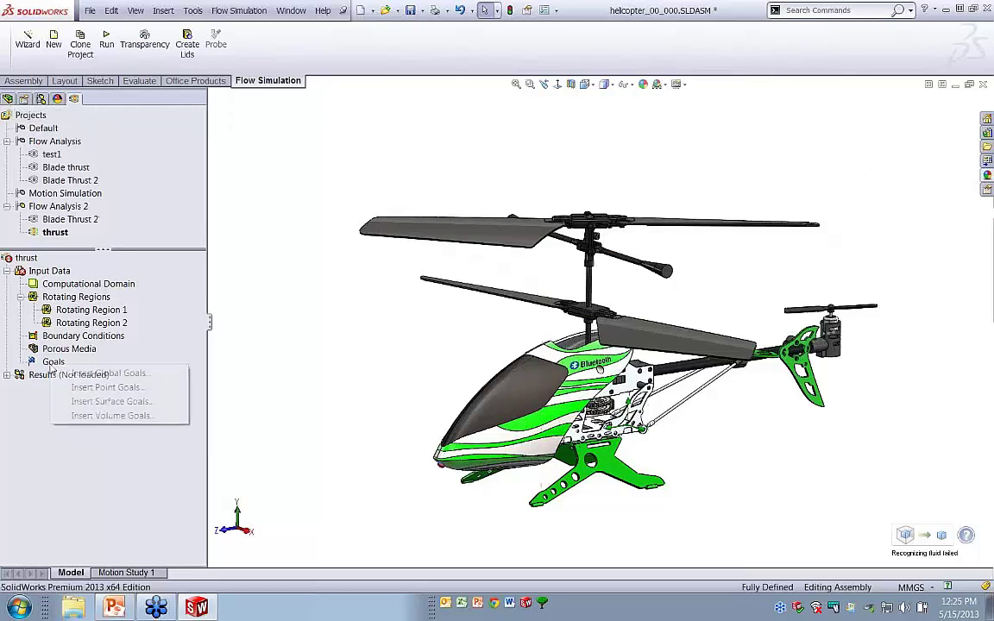
left_click(93, 402)
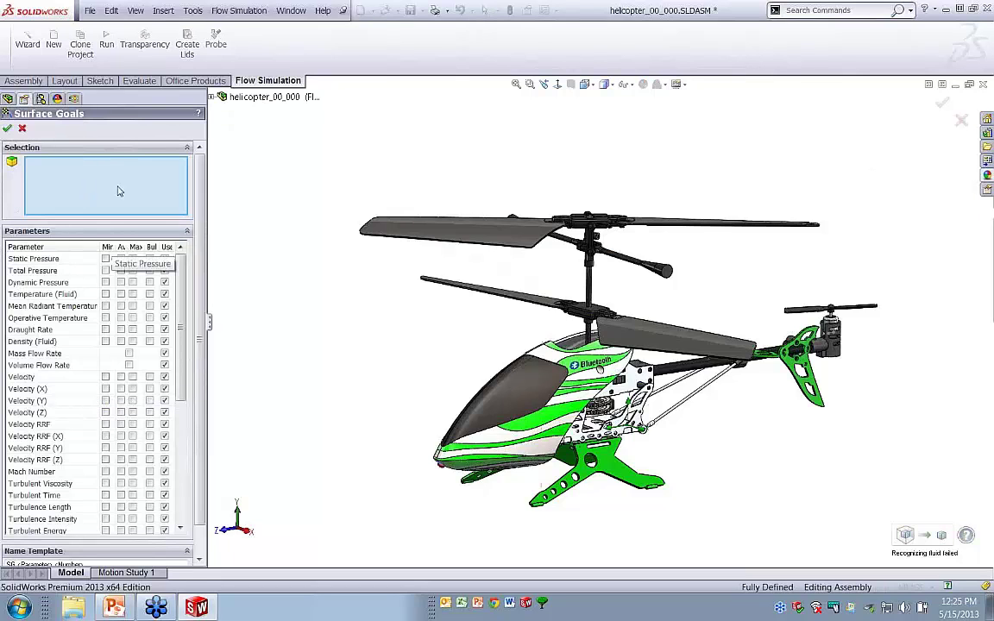
middle_click_drag(483, 277, 518, 265)
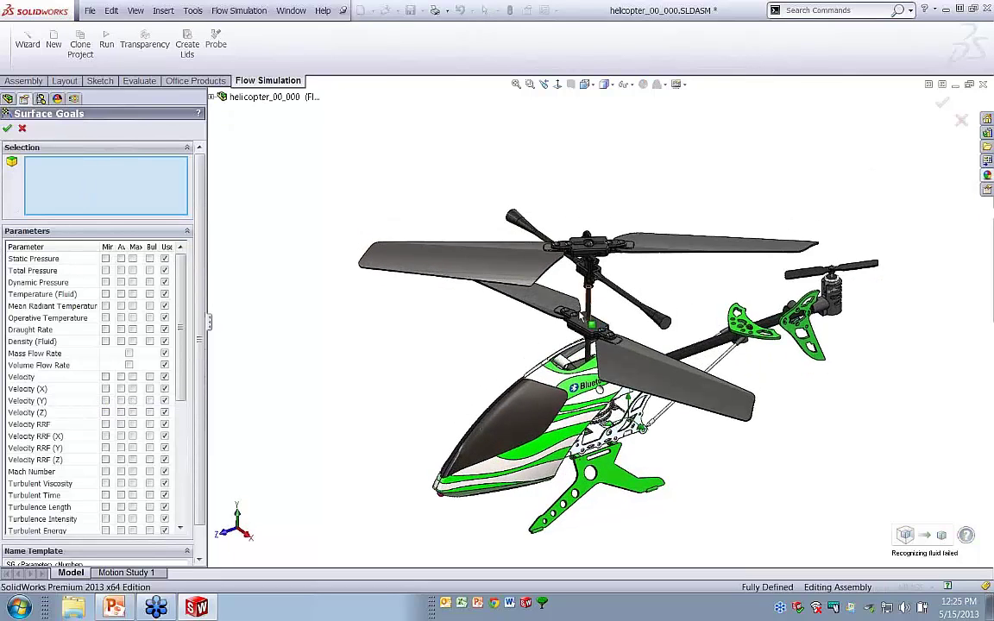
left_click(687, 245)
left_click(492, 271)
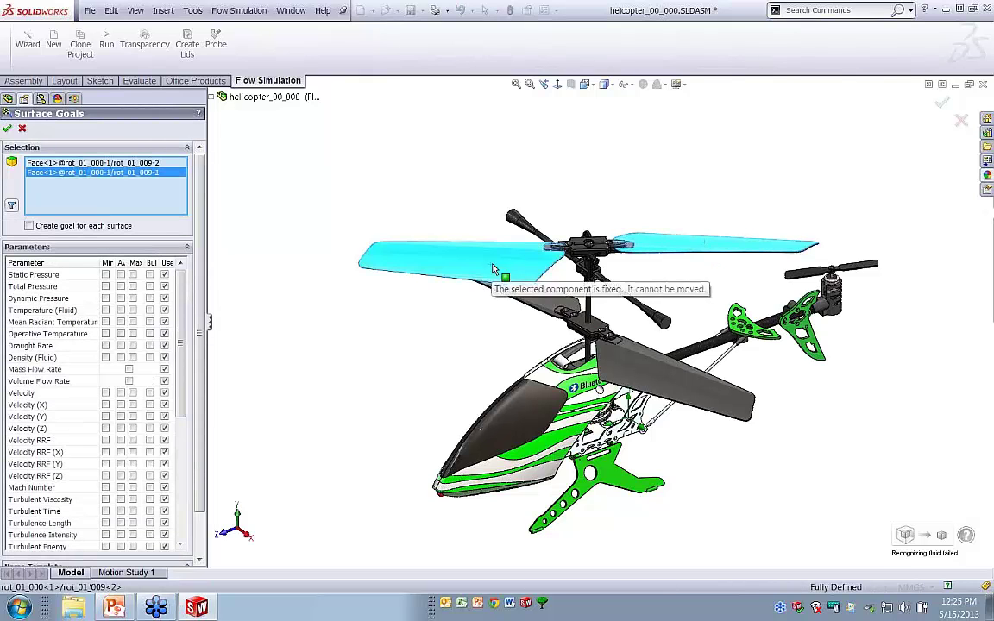
left_click(504, 281)
left_click(656, 373)
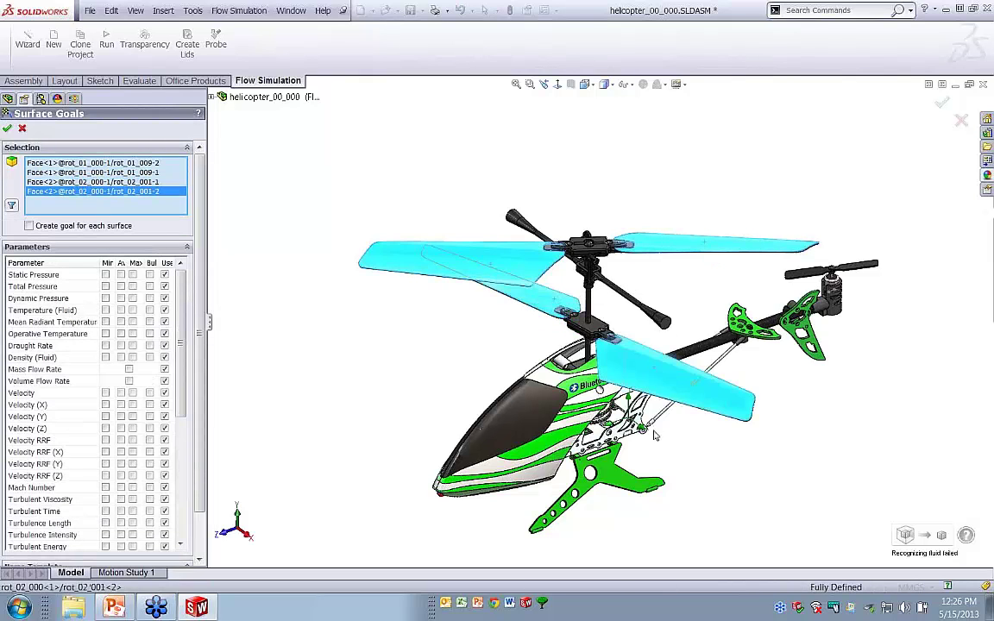
- Add the underside faces of all four main rotor blades to the surface goal selection
middle_click_drag(656, 373, 549, 188)
left_click(549, 188)
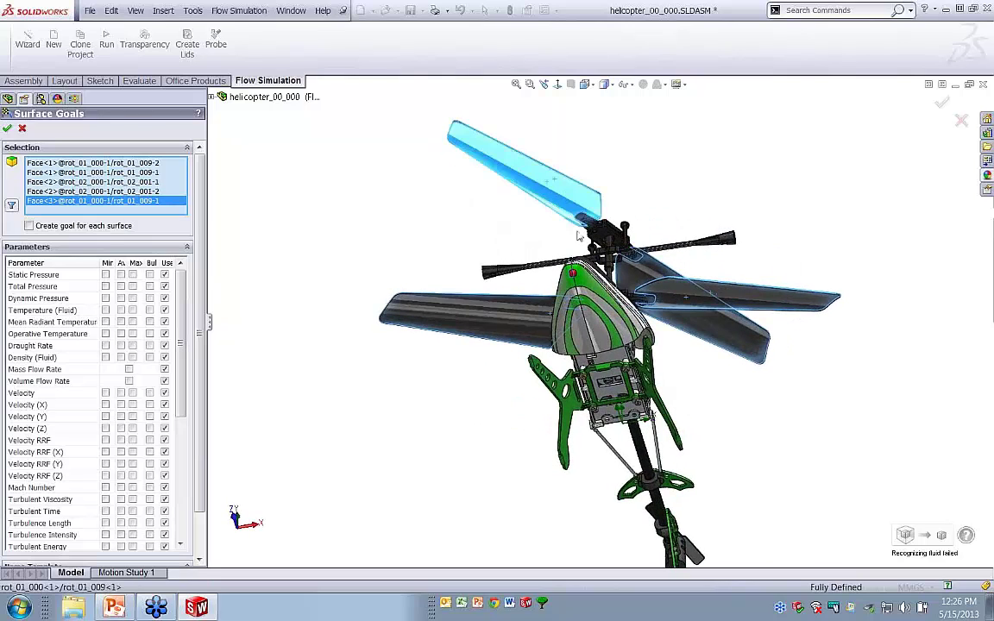
left_click(721, 339)
left_click(765, 301)
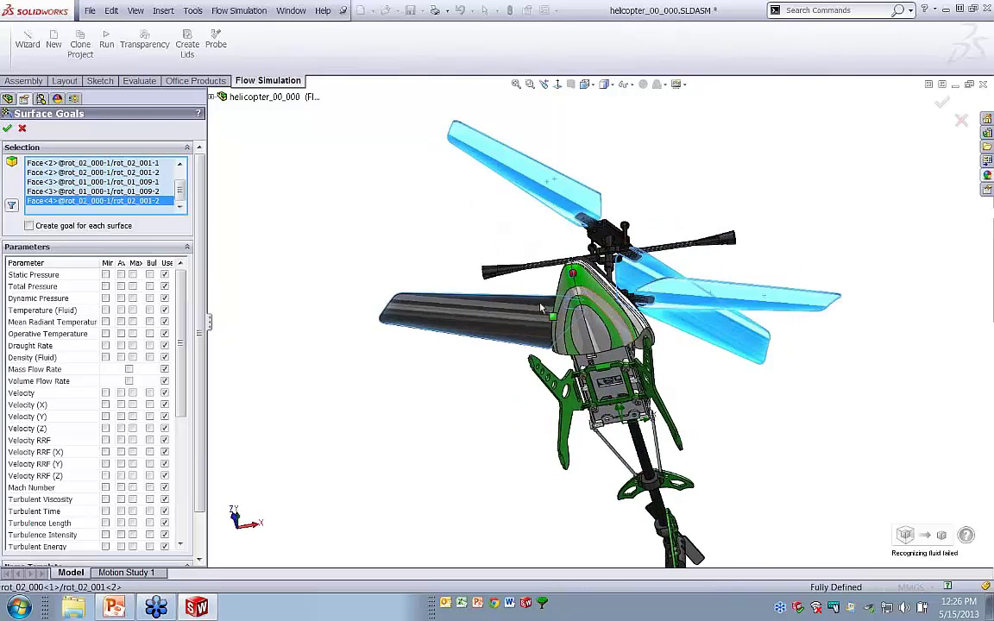
left_click(441, 291)
middle_click_drag(587, 232, 631, 431)
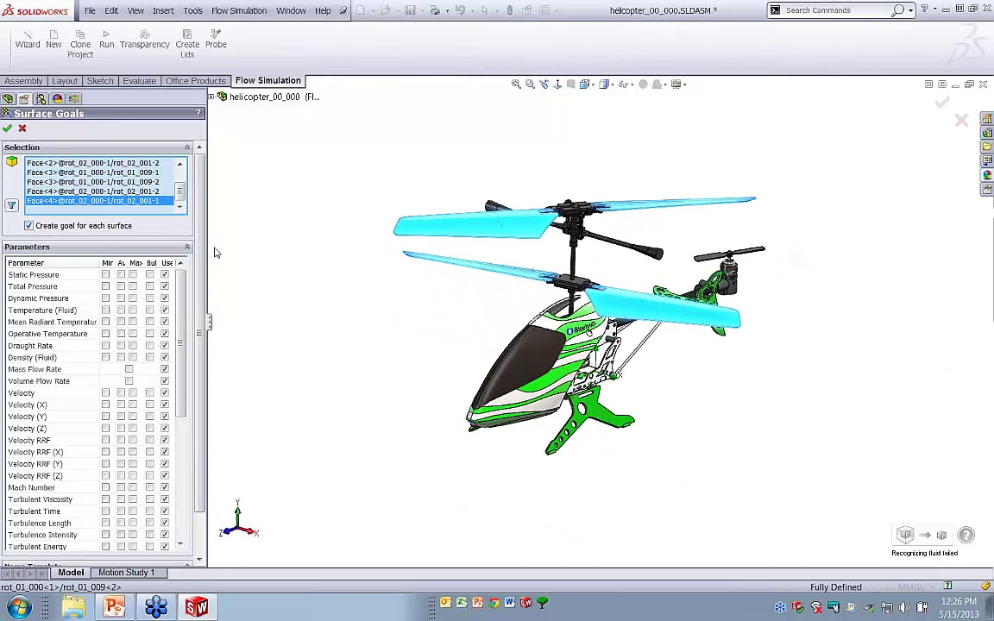
- Create a separate Force (Y) goal for each of the selected blade surfaces
left_click_drag(206, 247, 317, 260)
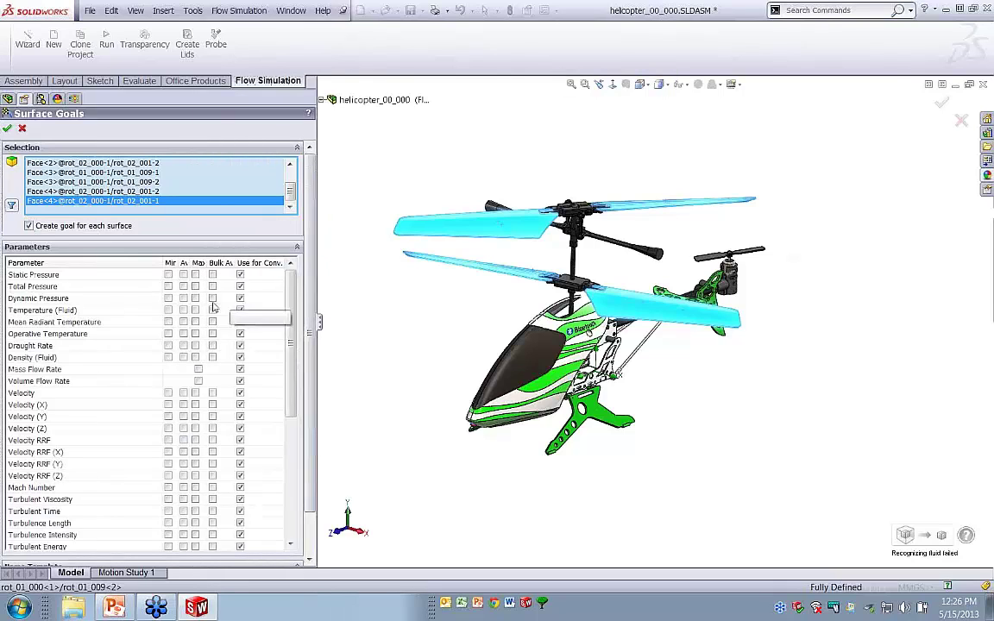
left_click_drag(291, 322, 290, 445)
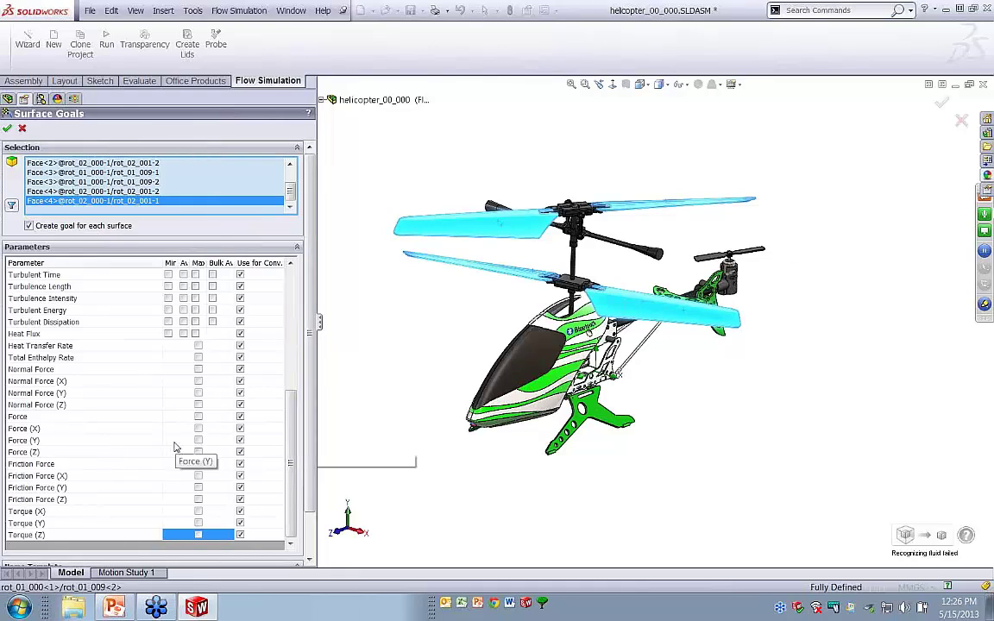
left_click(199, 442)
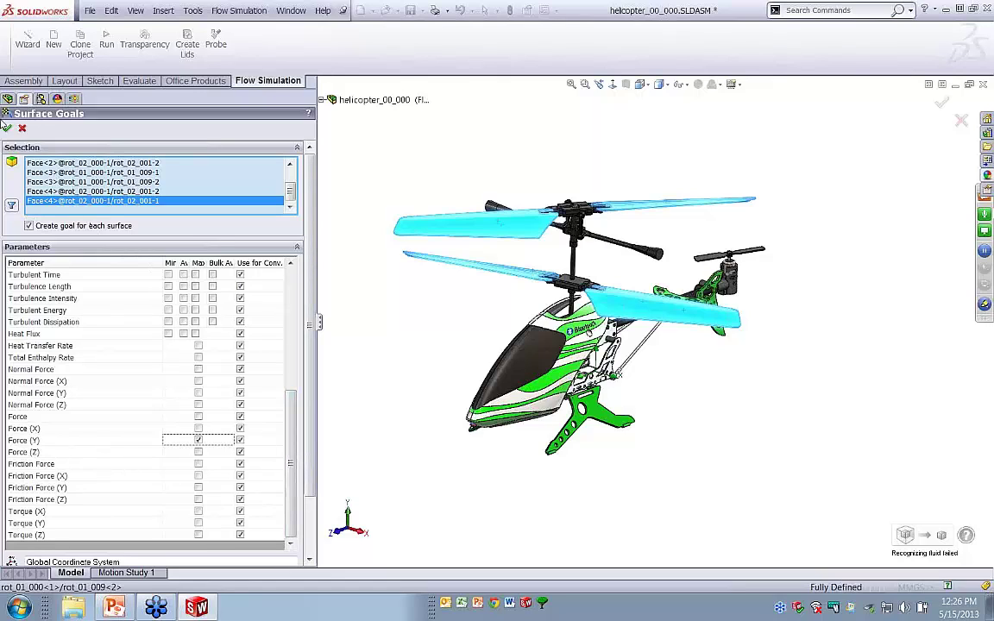
left_click(8, 129)
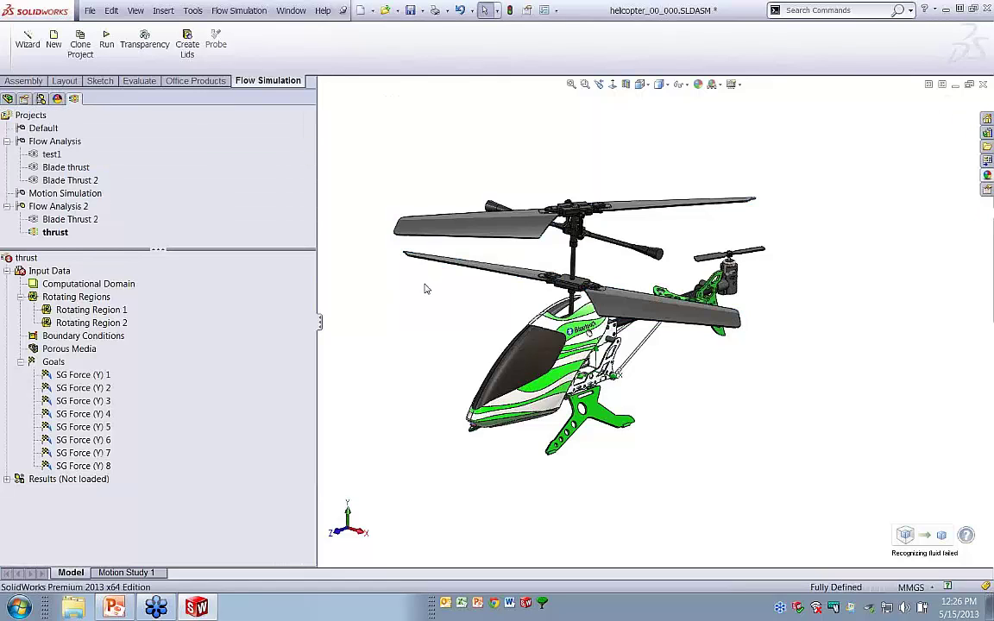
- Examine which blade faces the first and last Force (Y) goals refer to
left_click(95, 377)
left_click(86, 466)
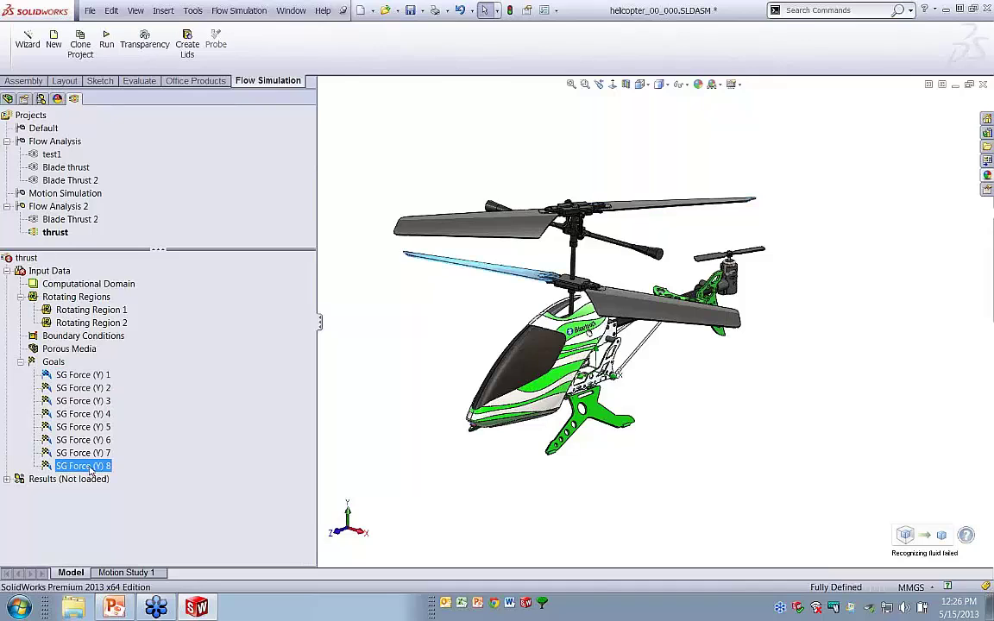
scroll(632, 313, "down", 4)
scroll(631, 311, "up", 5)
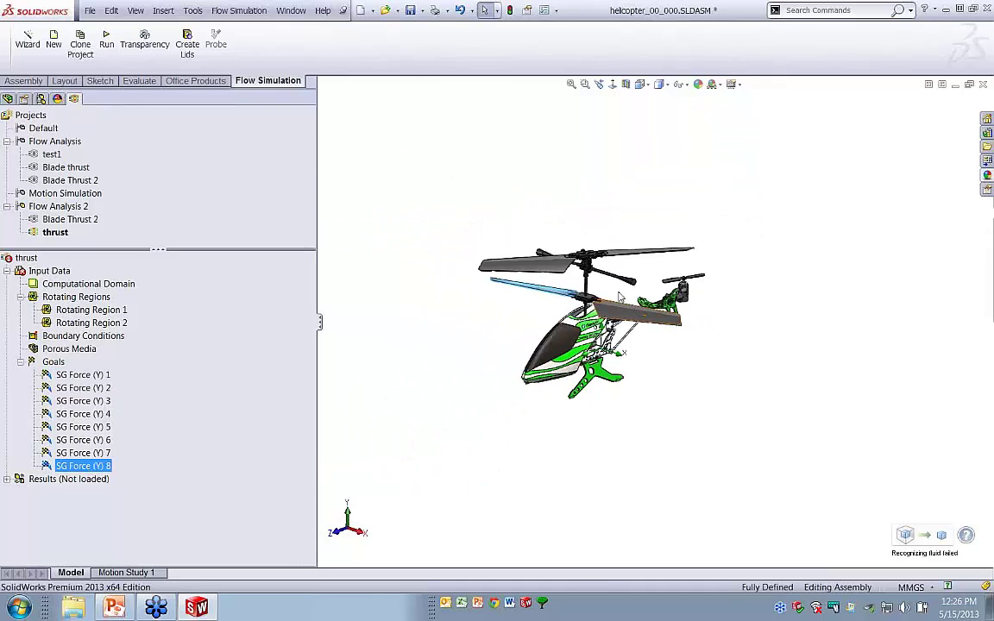
scroll(615, 285, "down", 2)
middle_click_drag(614, 284, 617, 263)
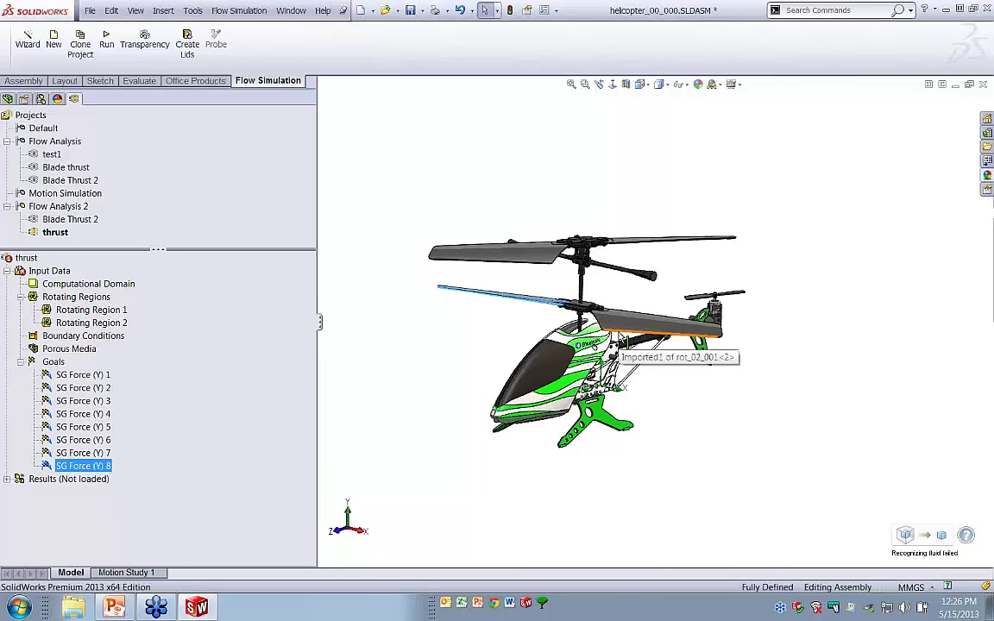
middle_click_drag(675, 322, 684, 319)
left_click(815, 302)
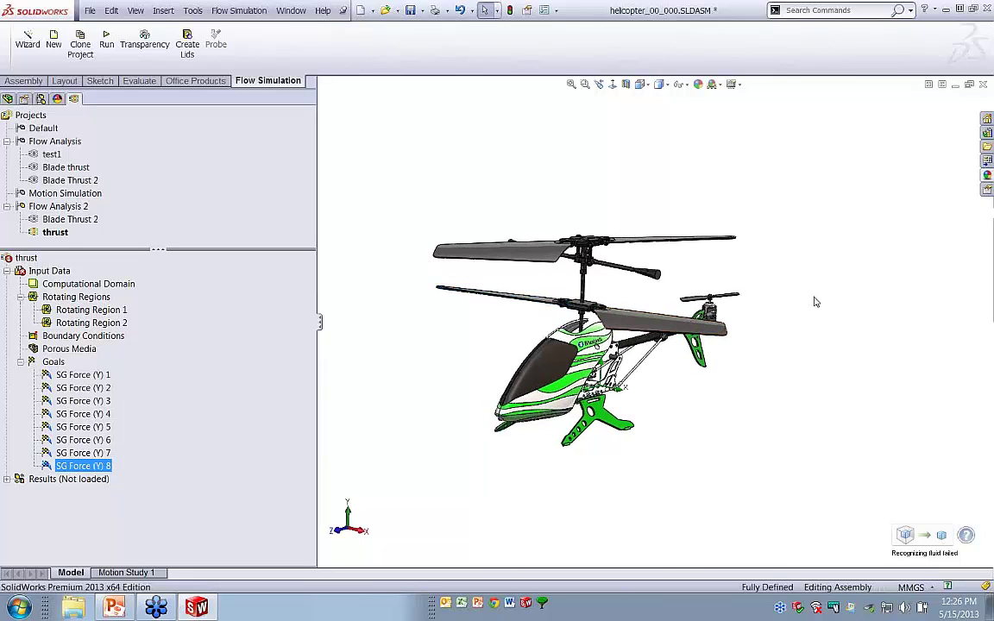
- Activate the Blade Thrust 2 project under Flow Analysis 2 and highlight the blade faces of its top rotor Force (Y) goal
double_click(73, 220)
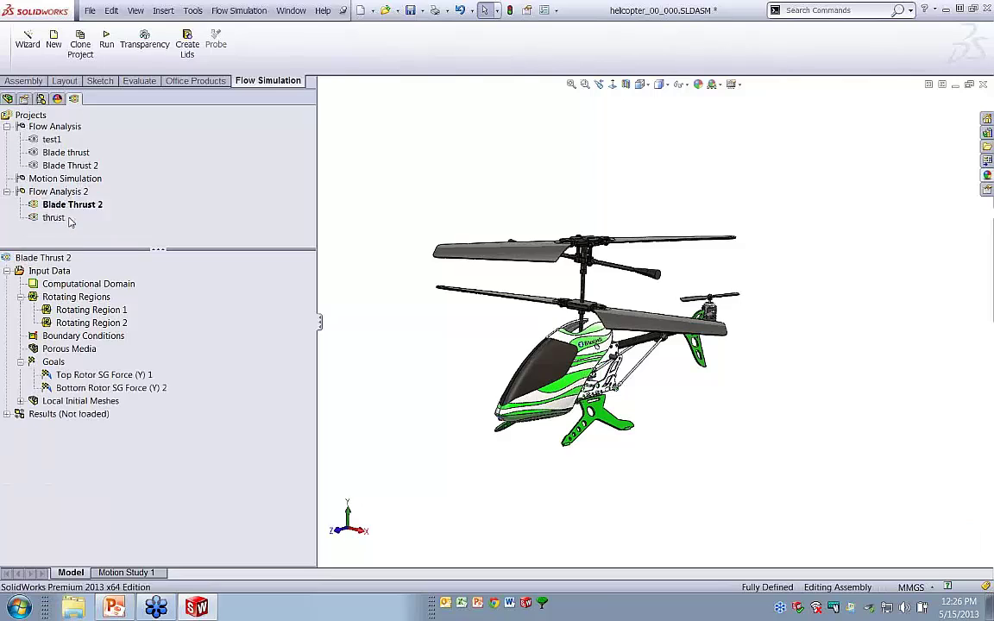
left_click(100, 375)
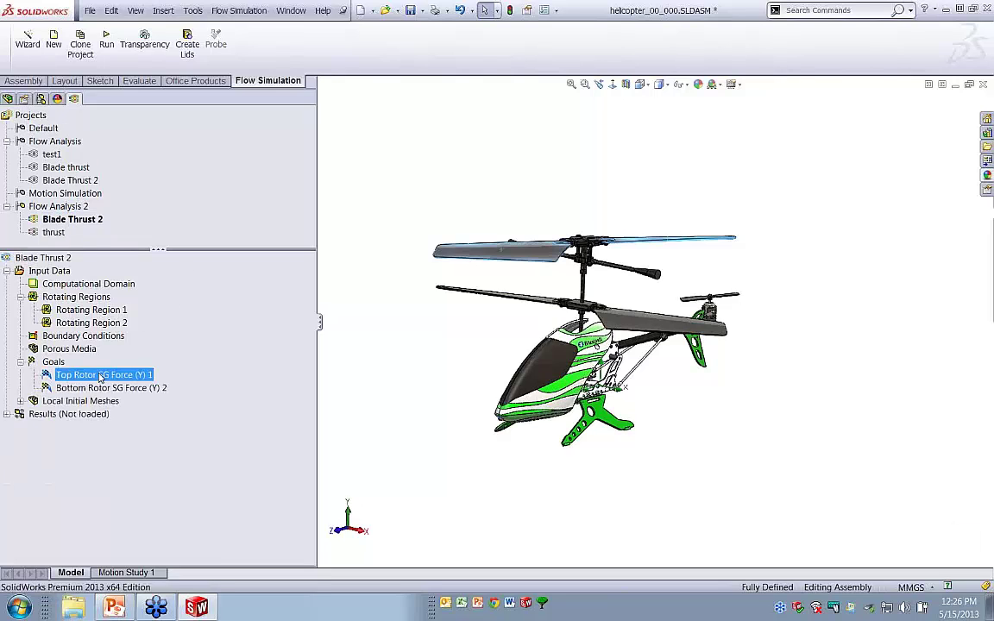
middle_click_drag(471, 299, 663, 323)
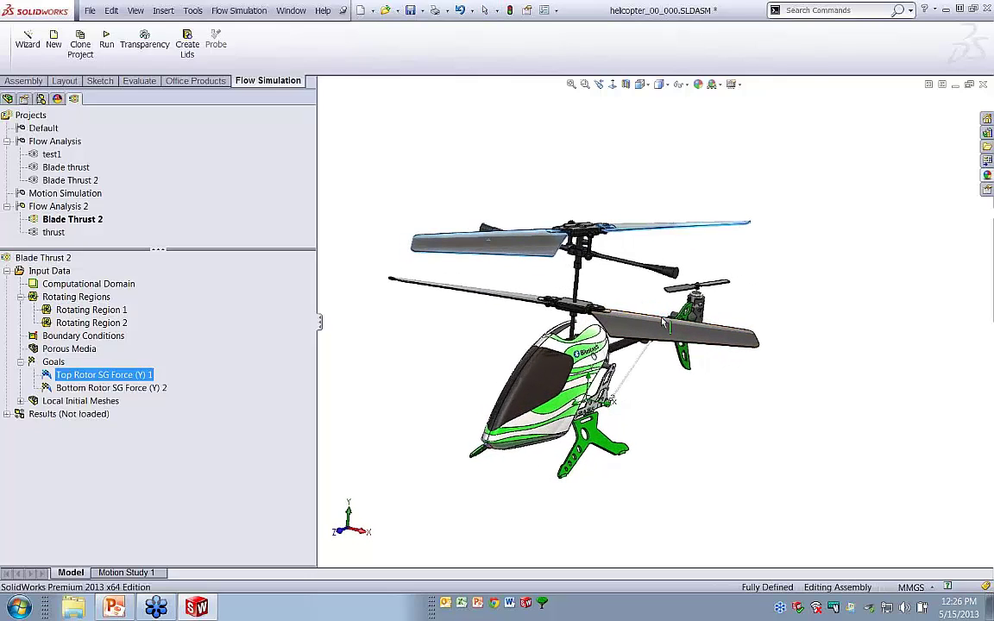
mouse_move(358, 325)
middle_mouse_down()
mouse_move(413, 257)
mouse_move(391, 304)
mouse_move(370, 310)
middle_mouse_up()
- Examine the blade faces covered by the bottom rotor Force (Y) goal, finishing with nothing selected
left_click(99, 388)
middle_click_drag(437, 335, 439, 350)
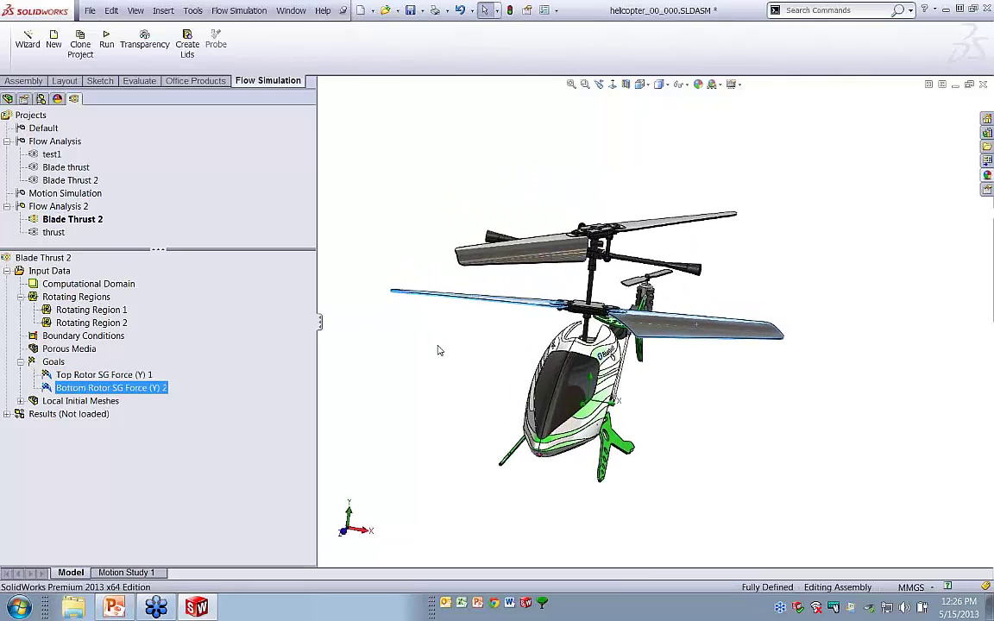
scroll(546, 267, "down", 1)
middle_click_drag(546, 267, 745, 437)
left_click(726, 419)
- Load the calculated results of the Blade Thrust 2 project
scroll(689, 397, "up", 1)
middle_click_drag(708, 405, 660, 369)
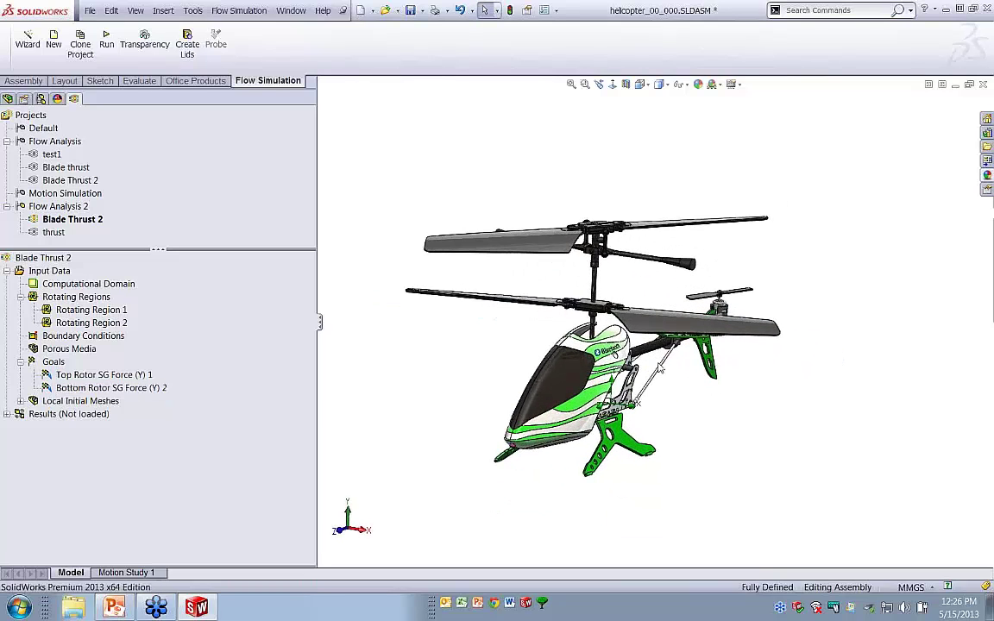
right_click(68, 418)
left_click(95, 418)
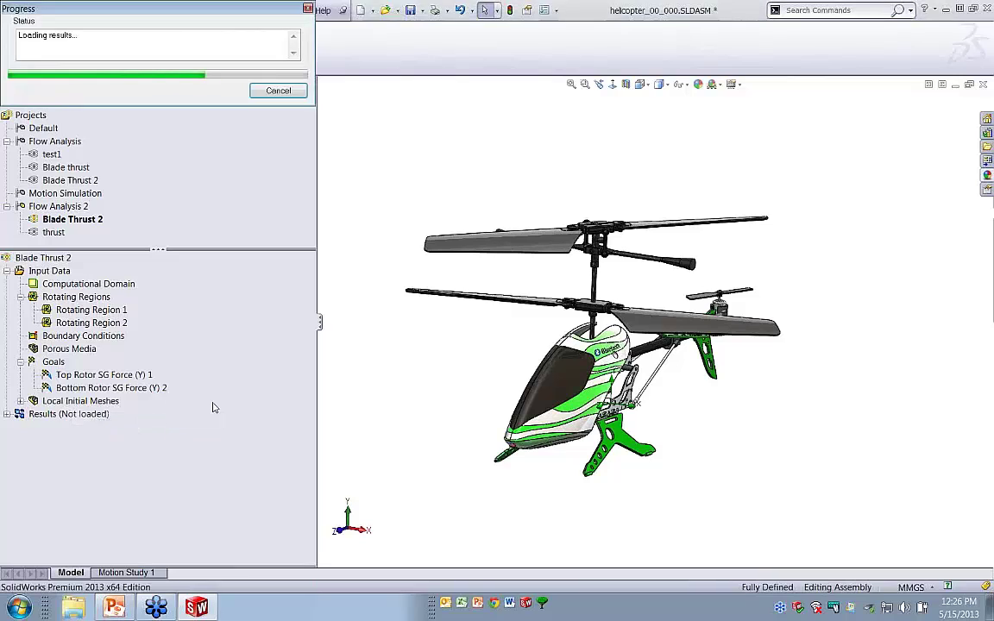
- Show Cut Plot 1 from the loaded results of the Blade Thrust 2 project
left_click(7, 415)
left_click(20, 414)
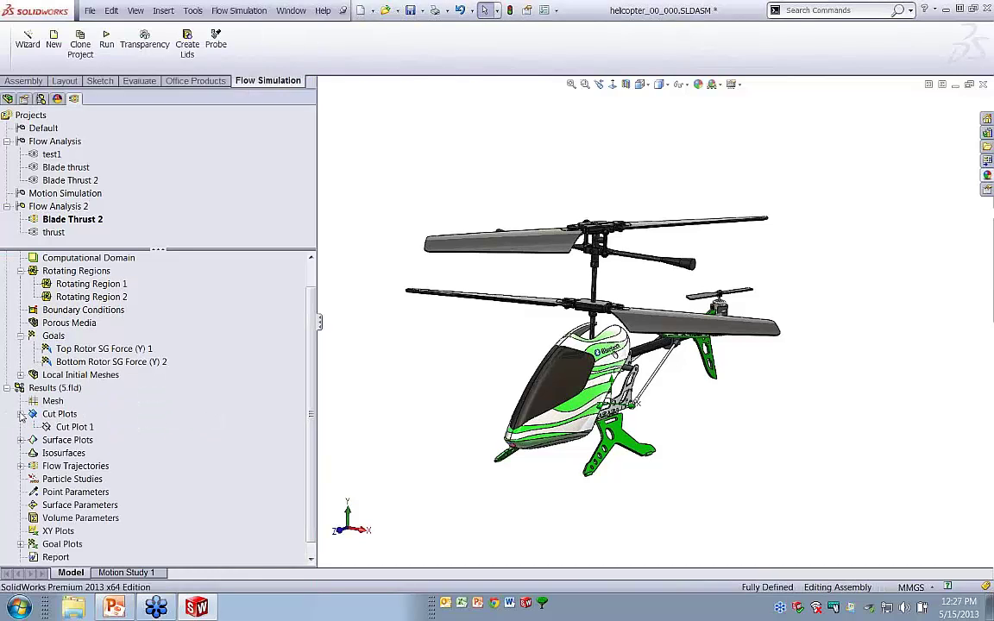
right_click(60, 429)
left_click(97, 451)
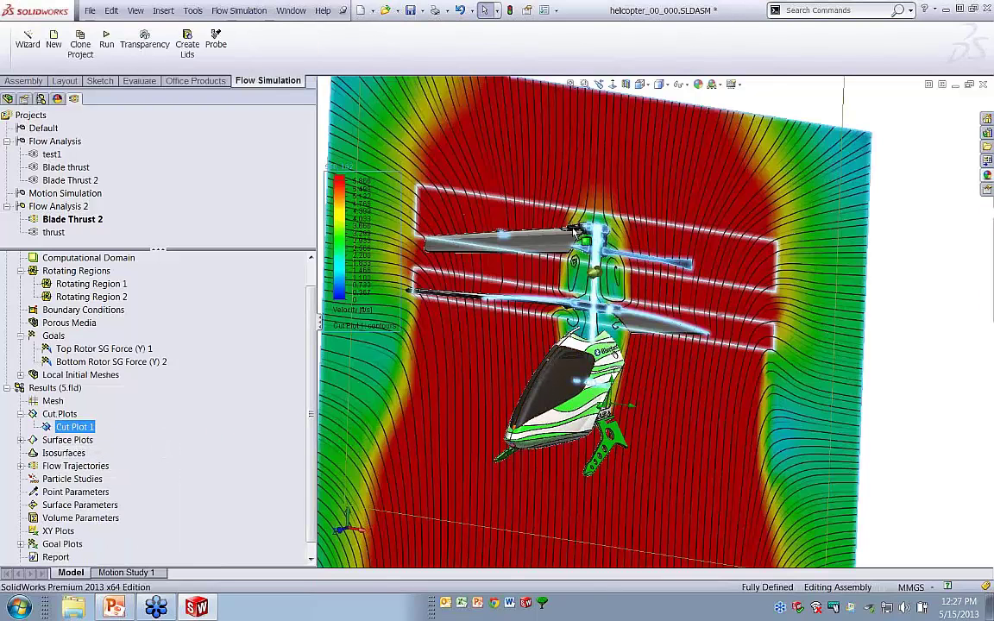
- Rescale Cut Plot 1's velocity legend to its maximum of 28.8366847 ft/s and minimum of 0.342185969 ft/s, with the plot viewed face-on
left_click(363, 183)
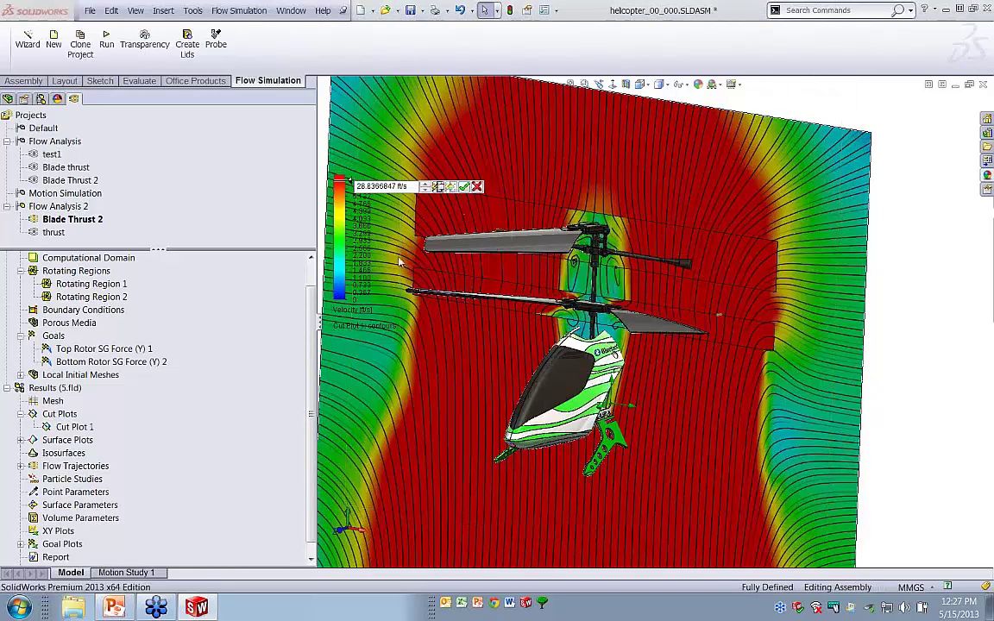
left_click(464, 187)
left_click(364, 298)
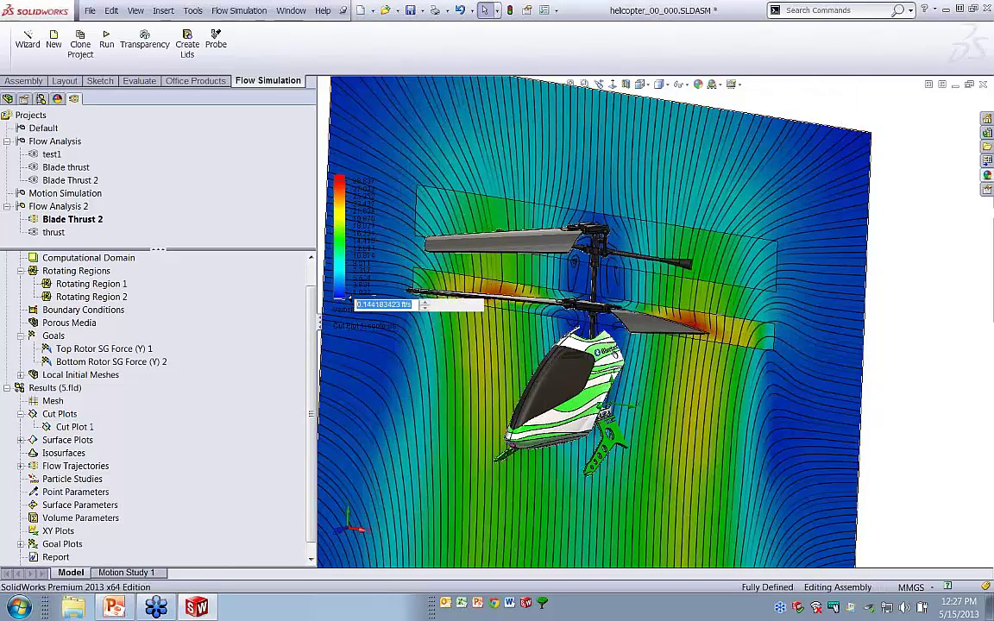
left_click(451, 306)
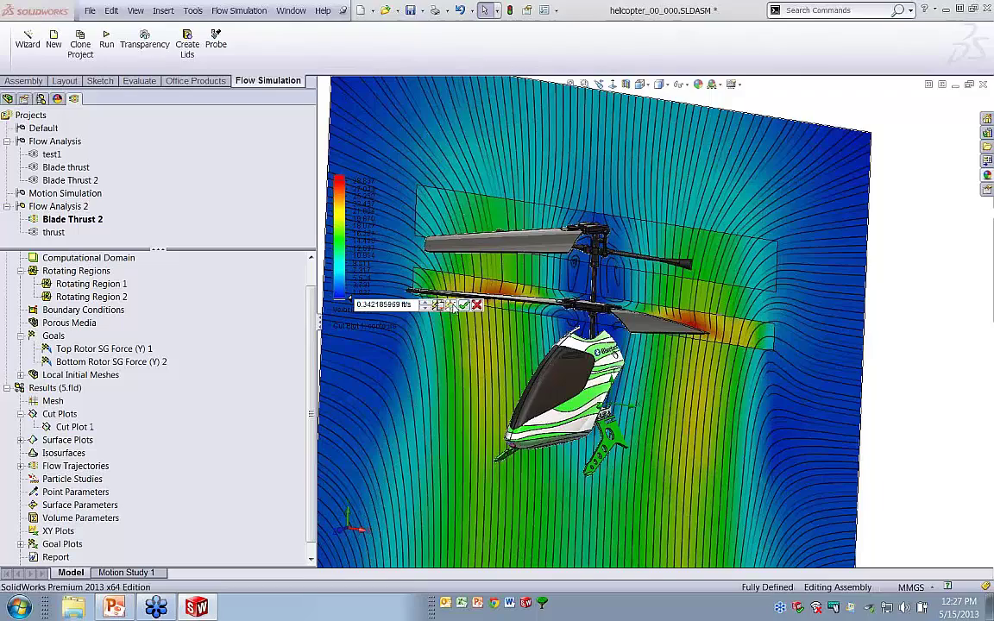
left_click(614, 84)
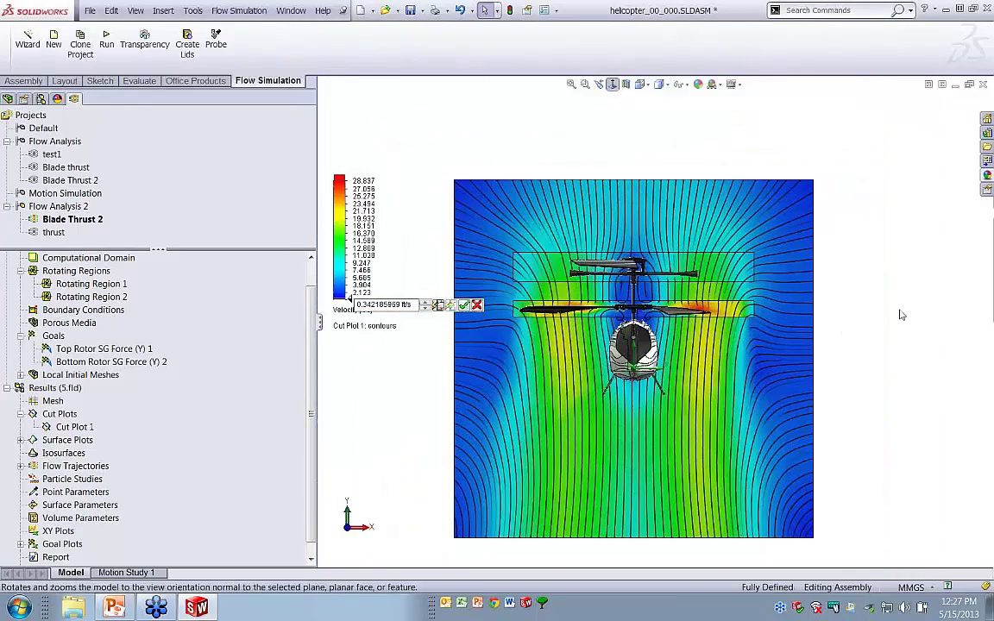
left_click(900, 315)
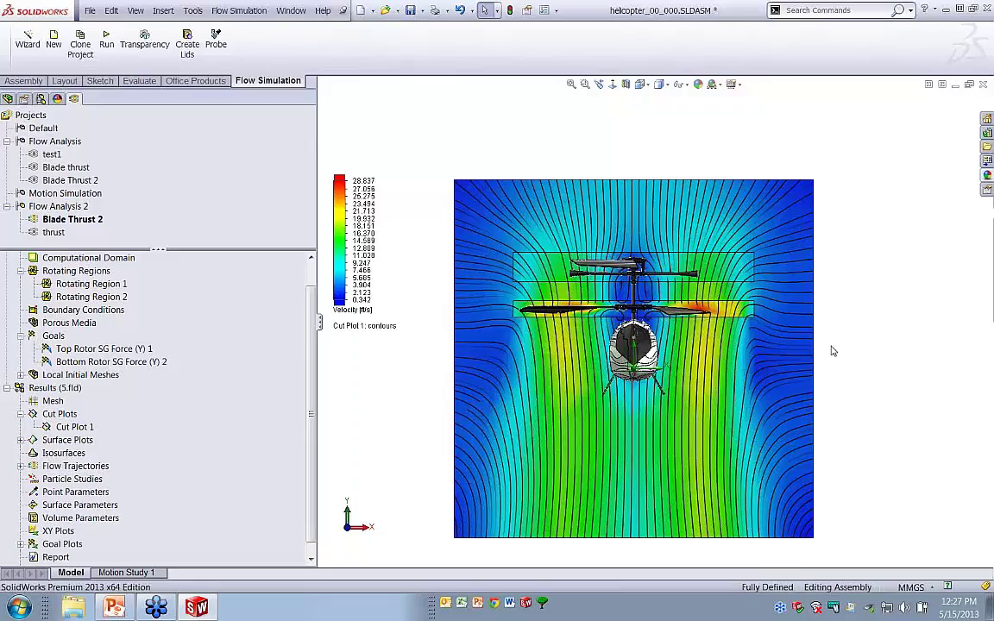
- Examine the velocity contours and streamlines between the two rotors, around the shaft and below the blades in Cut Plot 1
middle_click_drag(833, 351, 622, 323)
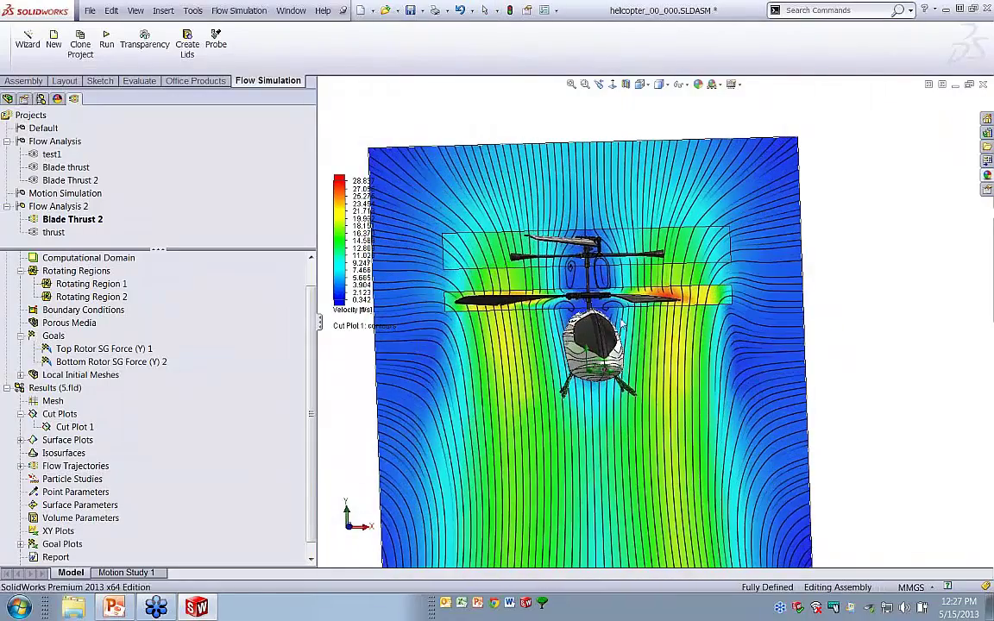
scroll(621, 324, "down", 10)
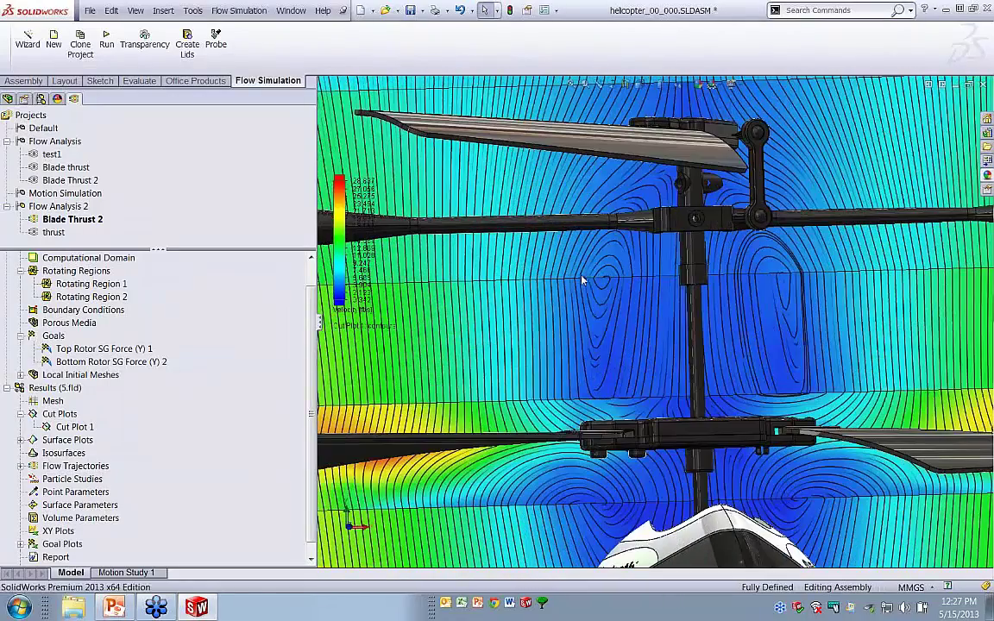
middle_click_drag(582, 280, 762, 342)
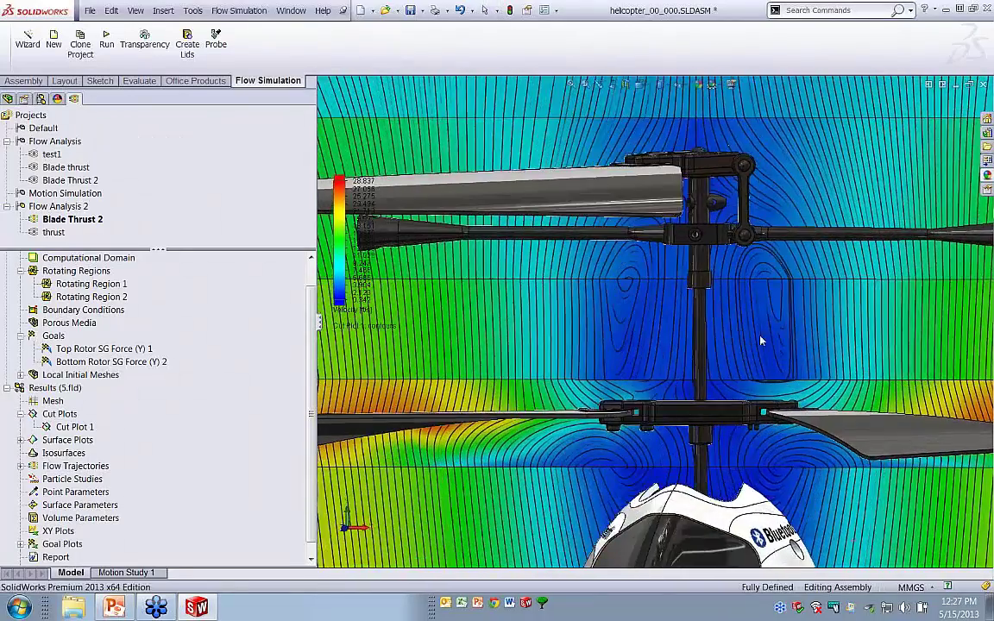
scroll(762, 341, "down", 5)
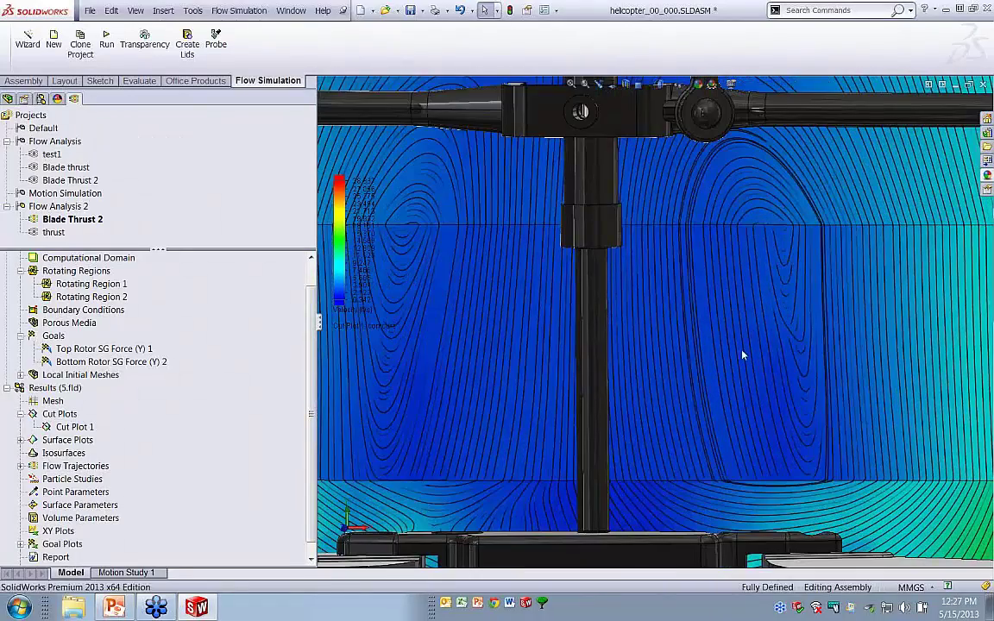
scroll(748, 358, "up", 10)
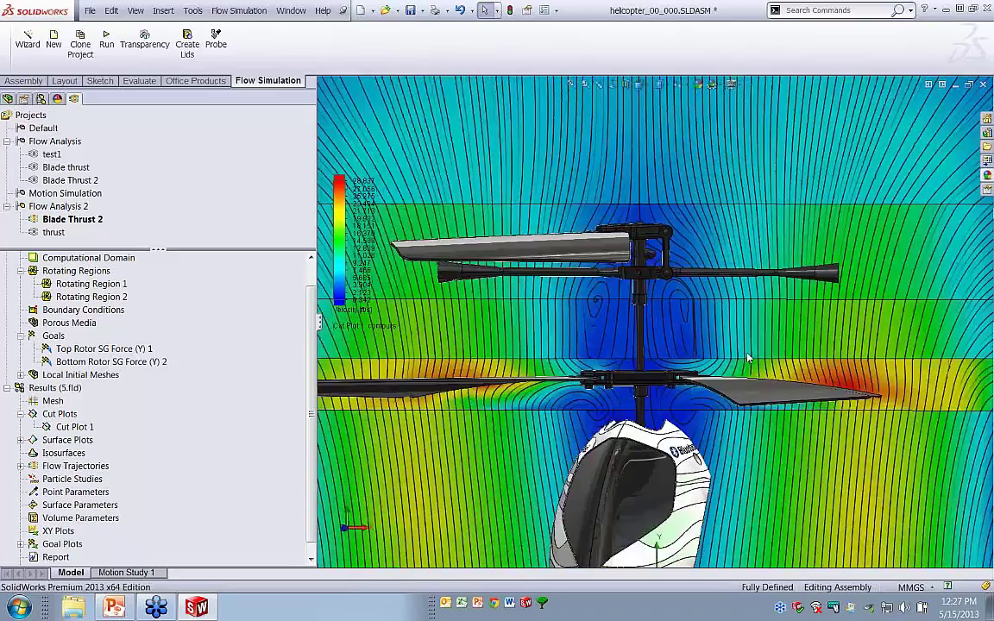
scroll(714, 407, "down", 2)
scroll(714, 404, "up", 2)
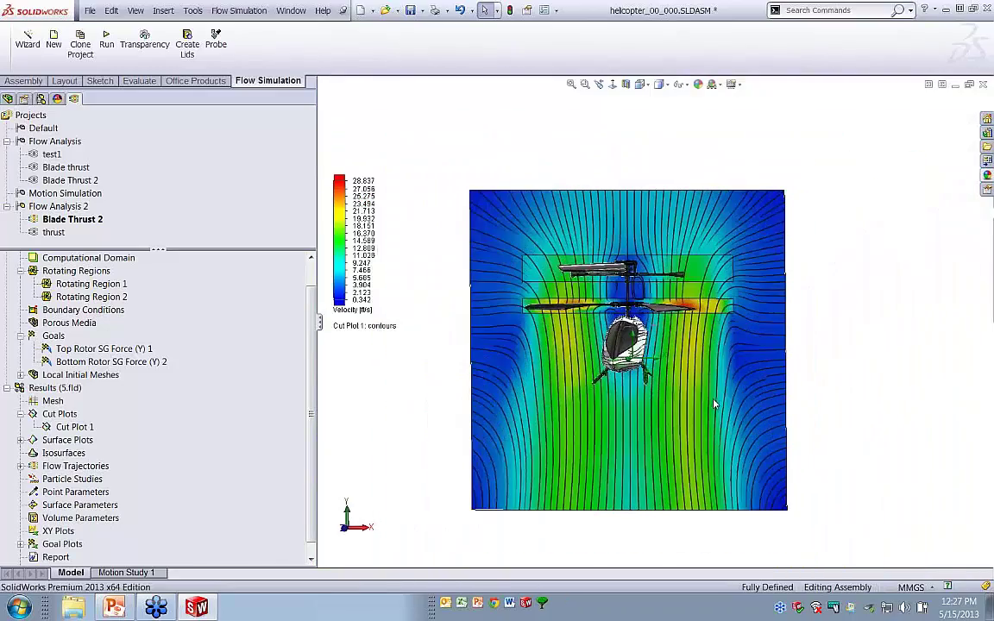
scroll(715, 404, "down", 1)
middle_click_drag(715, 404, 764, 334)
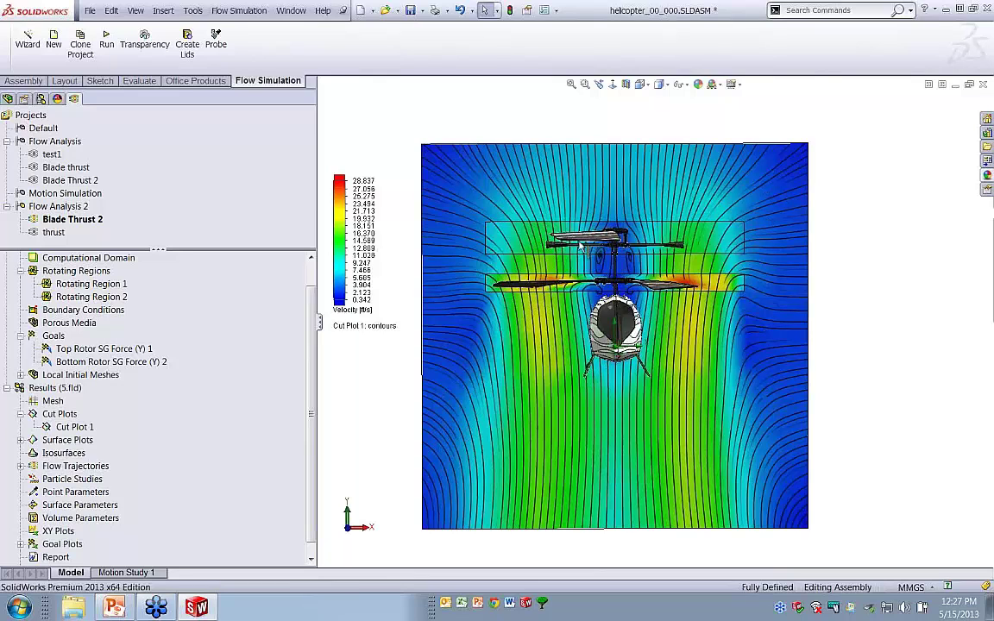
middle_click_drag(654, 304, 827, 308)
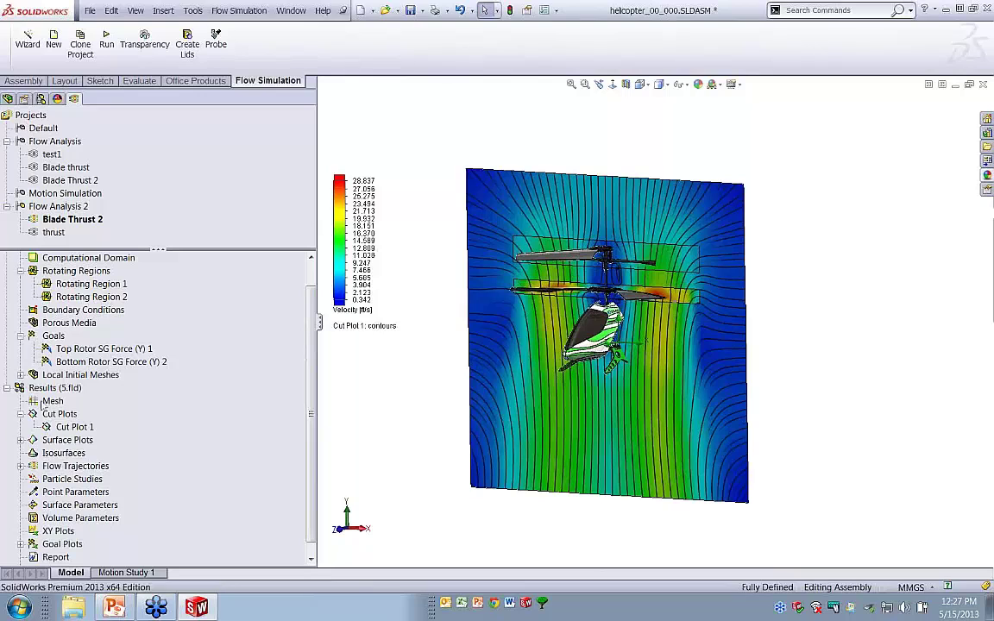
- Hide Cut Plot 1 and show Flow Trajectories 1 around the helicopter instead
right_click(78, 426)
left_click(164, 452)
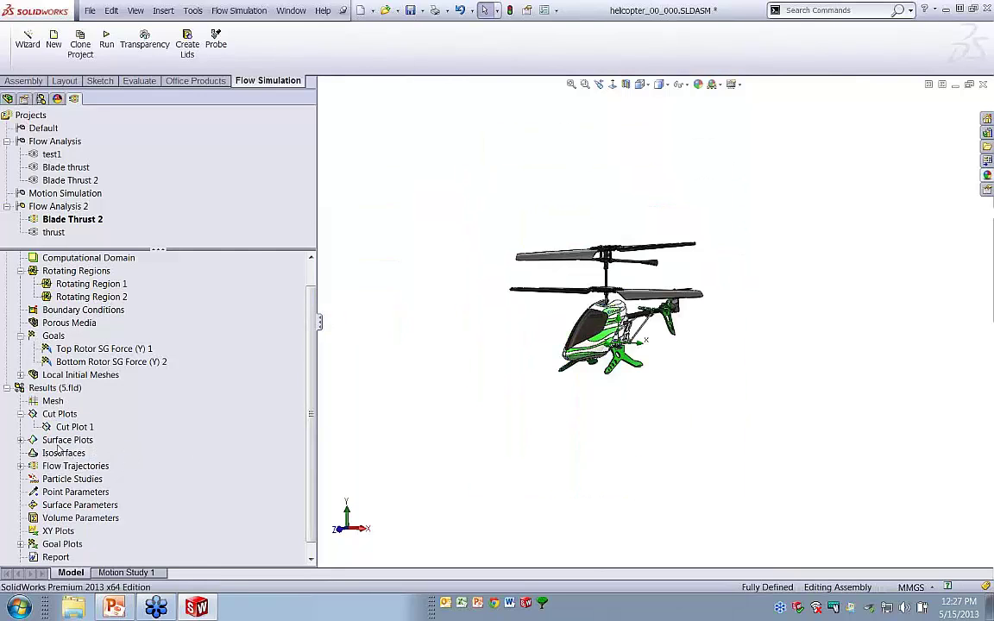
left_click(20, 466)
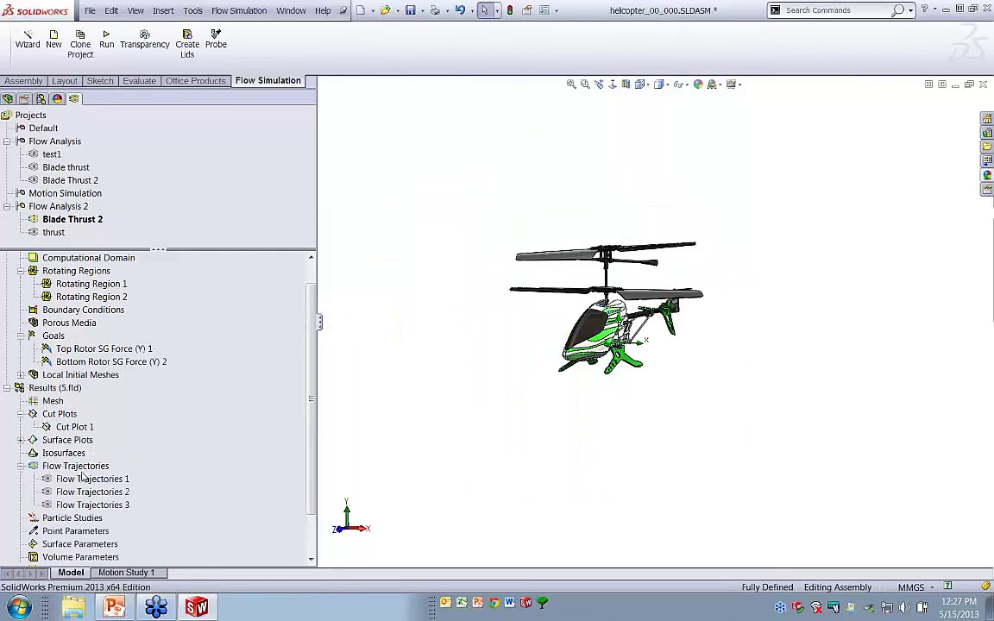
right_click(92, 480)
left_click(123, 327)
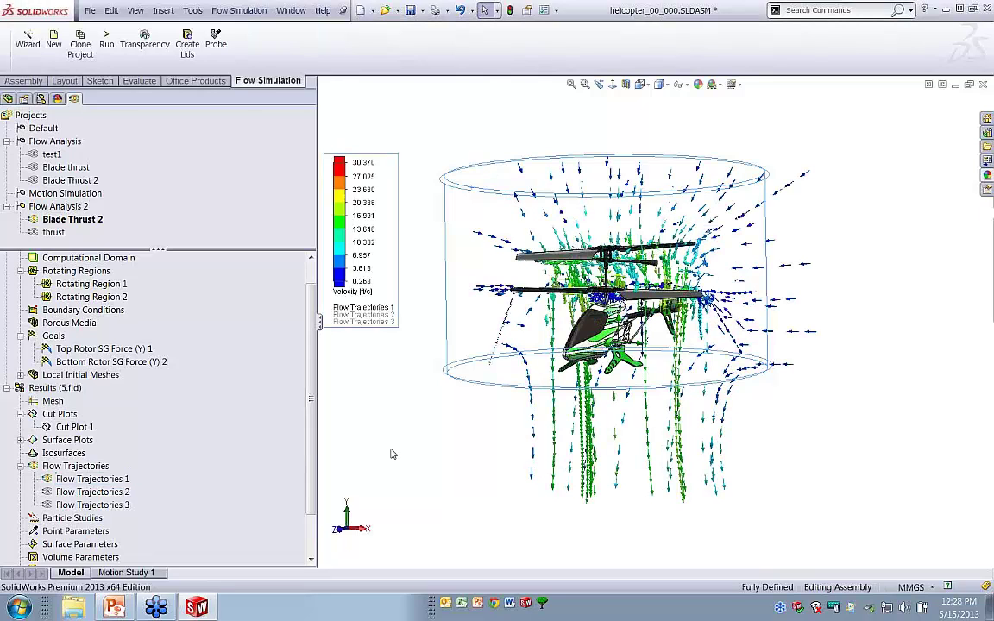
- Play the animation of Flow Trajectories 1 and watch the flow through the rotors from the front and at an angle
right_click(107, 483)
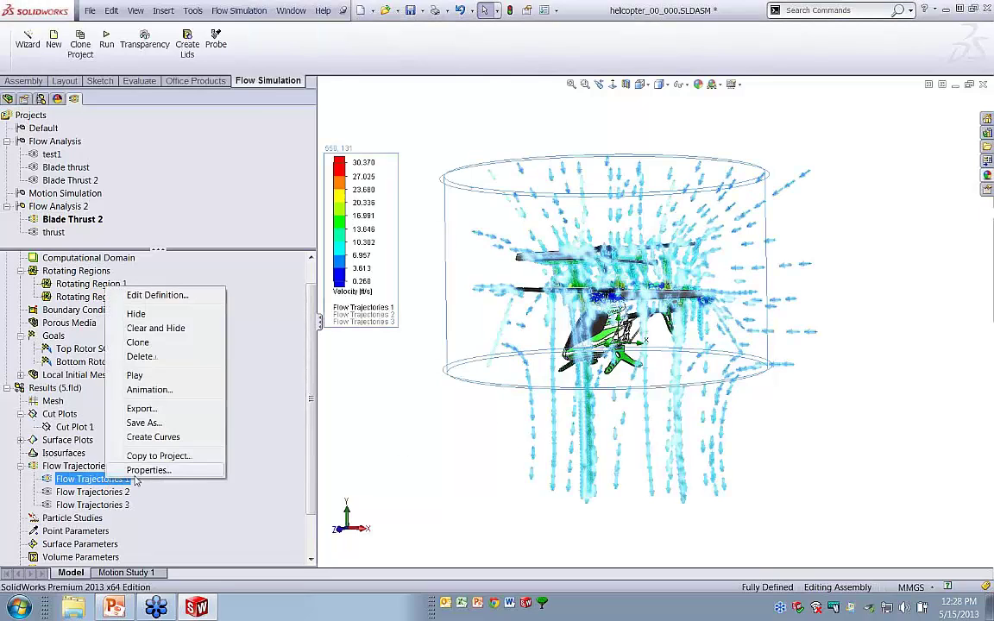
left_click(131, 374)
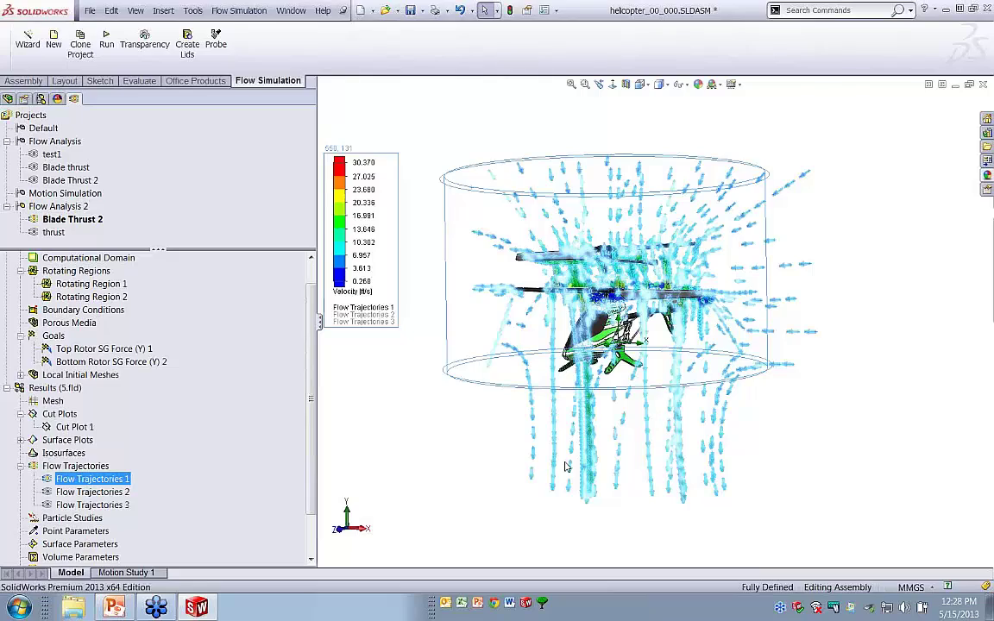
left_click(337, 530)
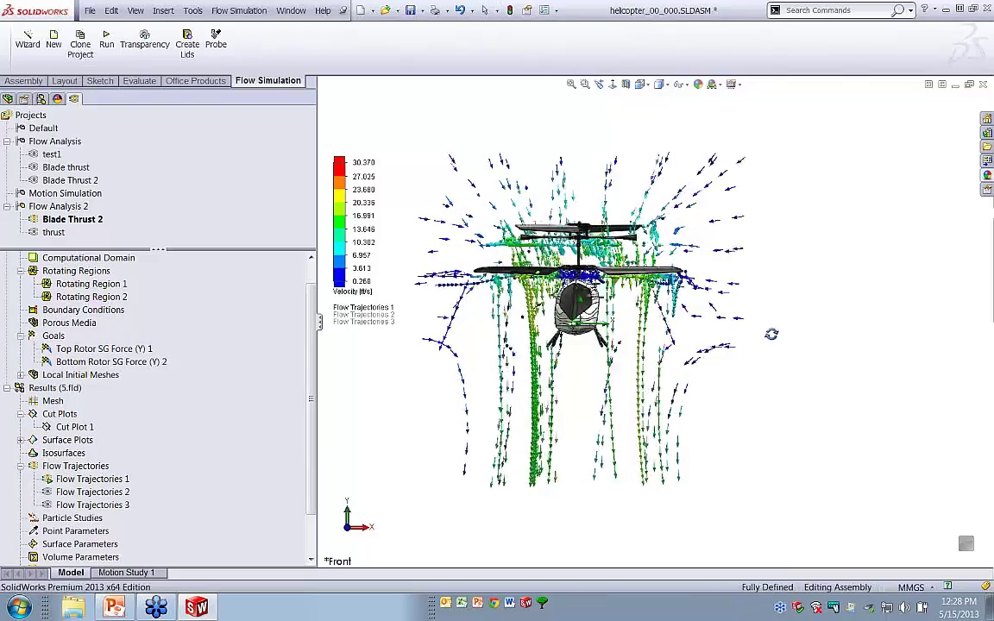
middle_click_drag(773, 338, 707, 341)
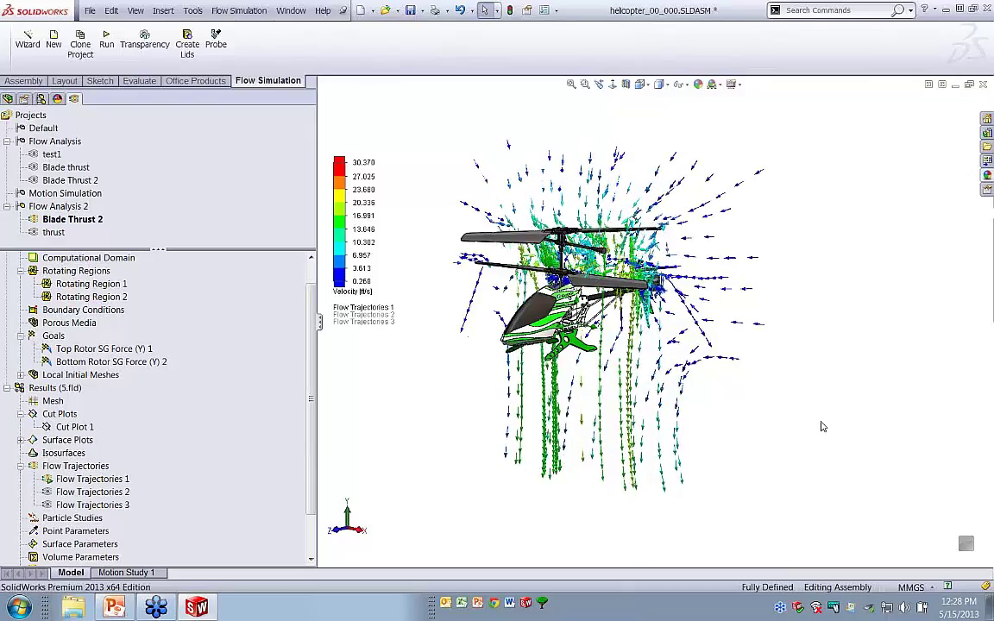
- Read the table of top and bottom rotor Force (Y) goal values from Goal Plot 1, finishing with the table and definition closed
scroll(286, 318, "down", 2)
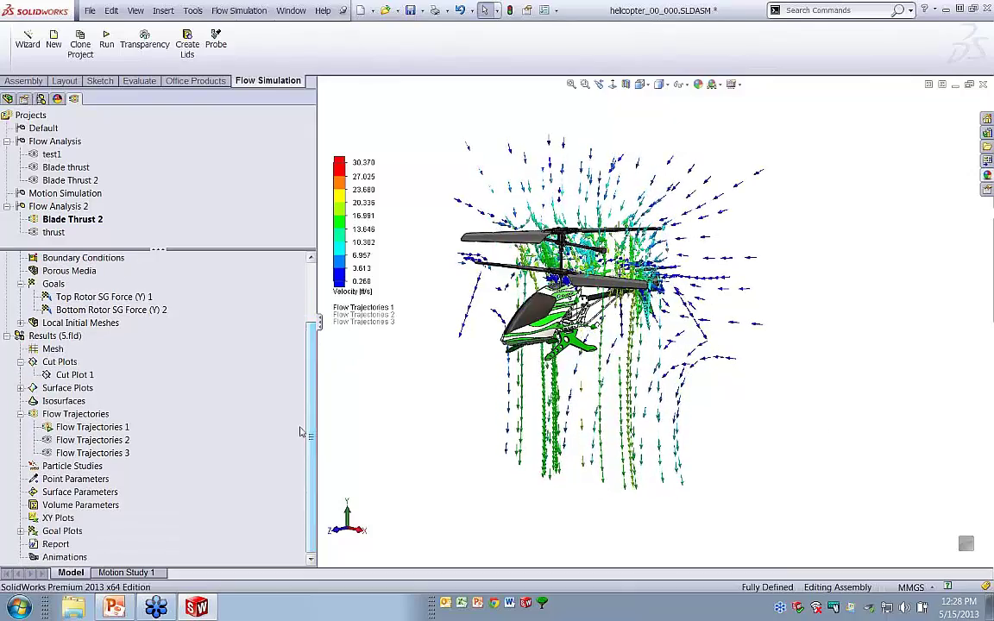
left_click(21, 531)
right_click(77, 544)
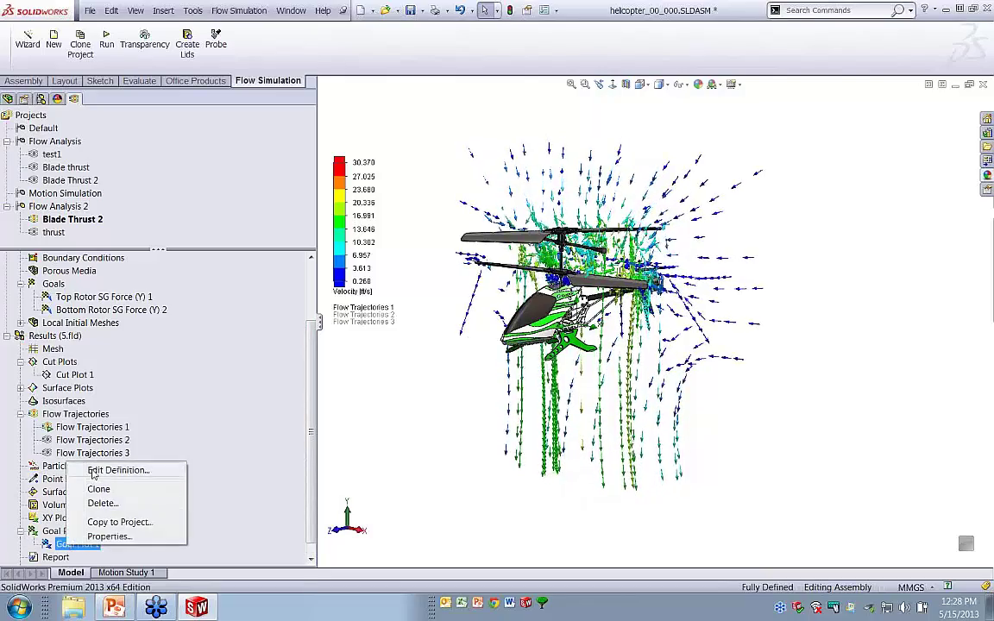
left_click(95, 469)
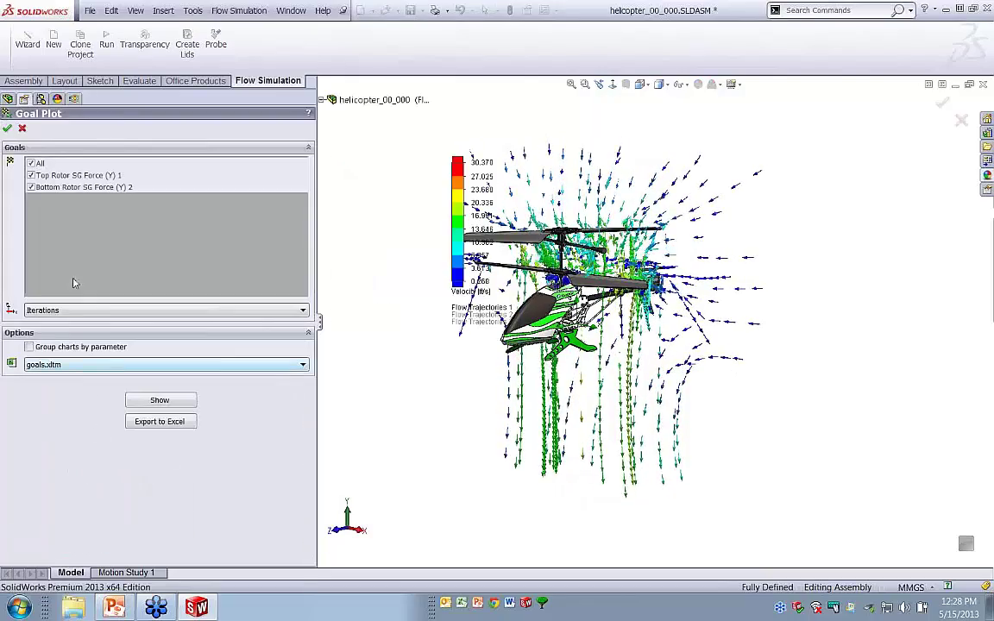
left_click(155, 400)
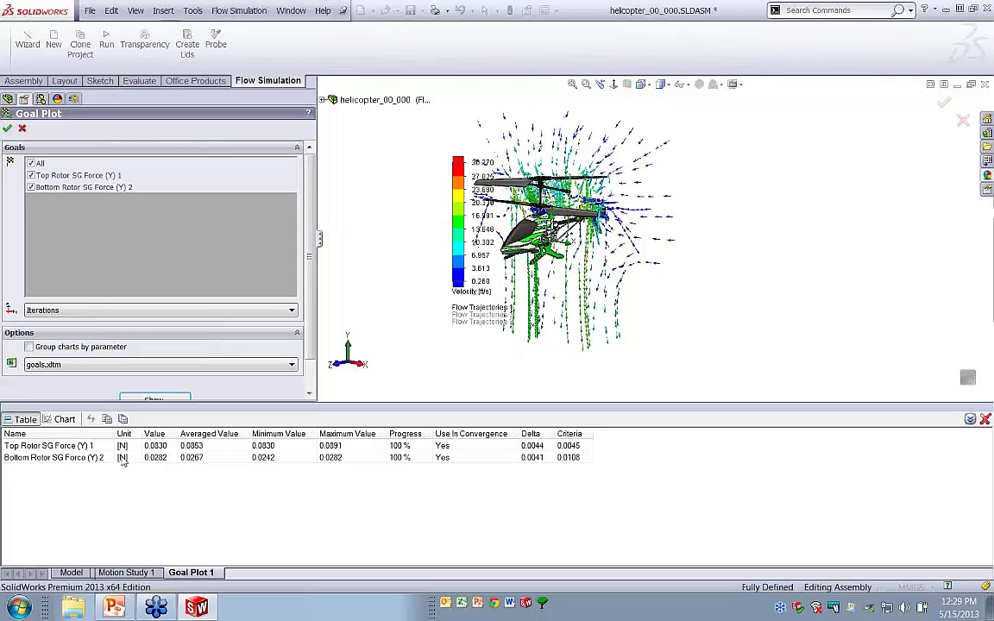
left_click(985, 418)
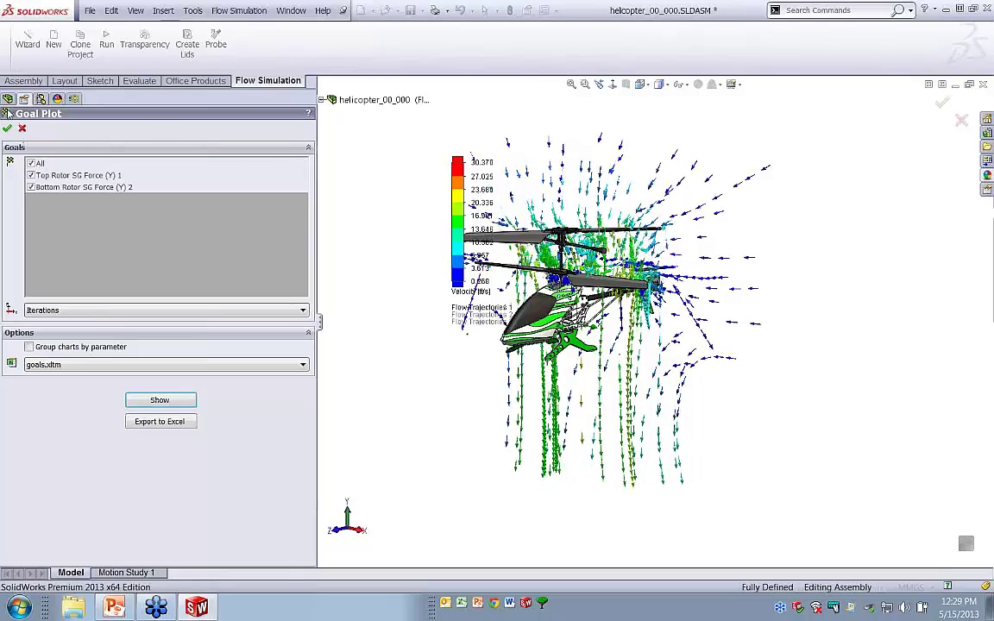
left_click(8, 127)
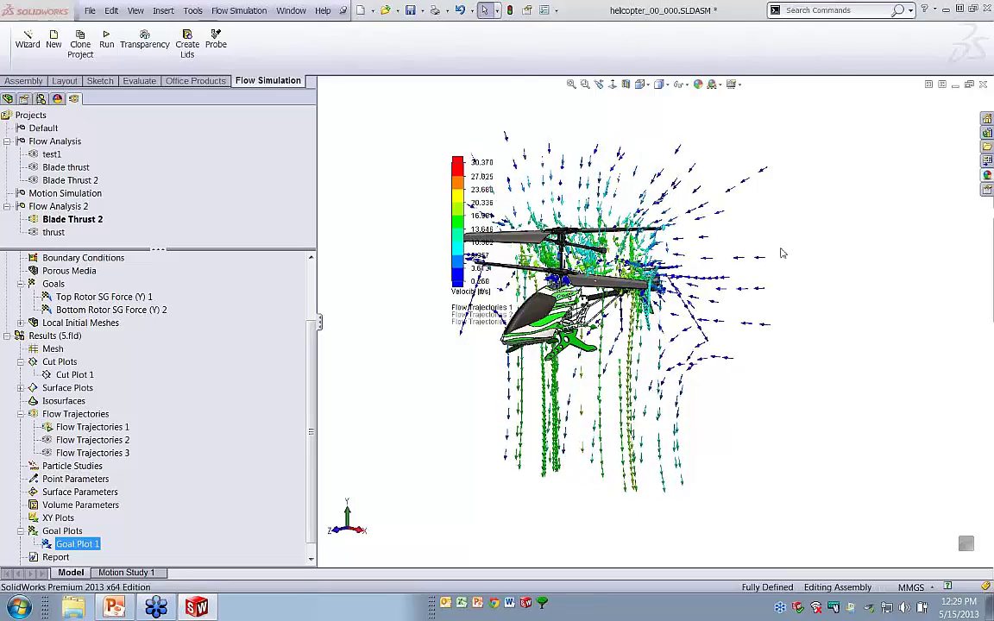
- Switch to PowerPoint, start the slide show at the helicopter Problem Description slide and advance to the acceleration formula on the 3000 RPM slide
left_click(114, 608)
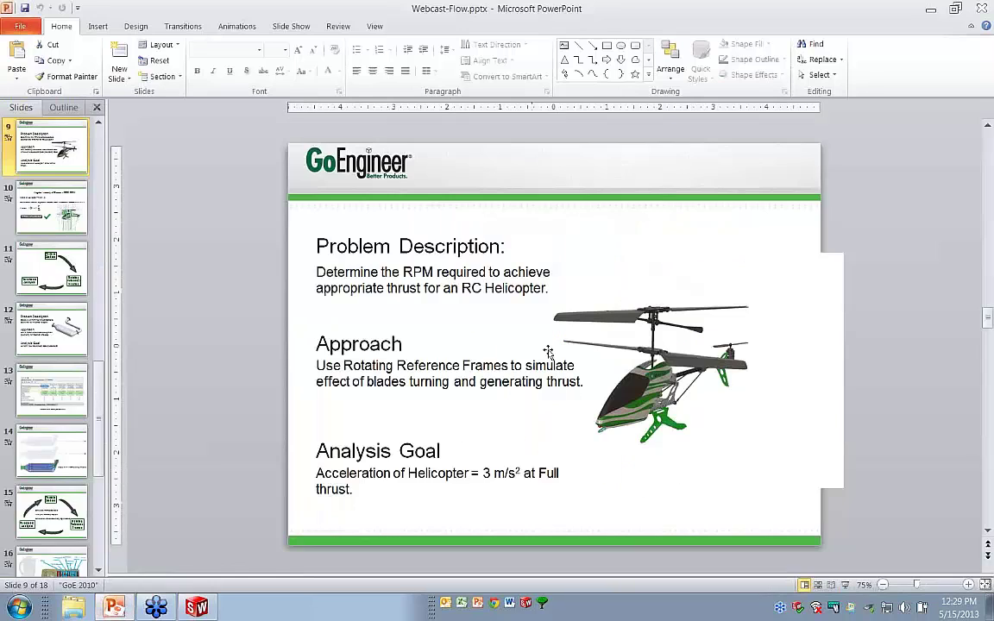
left_click(845, 586)
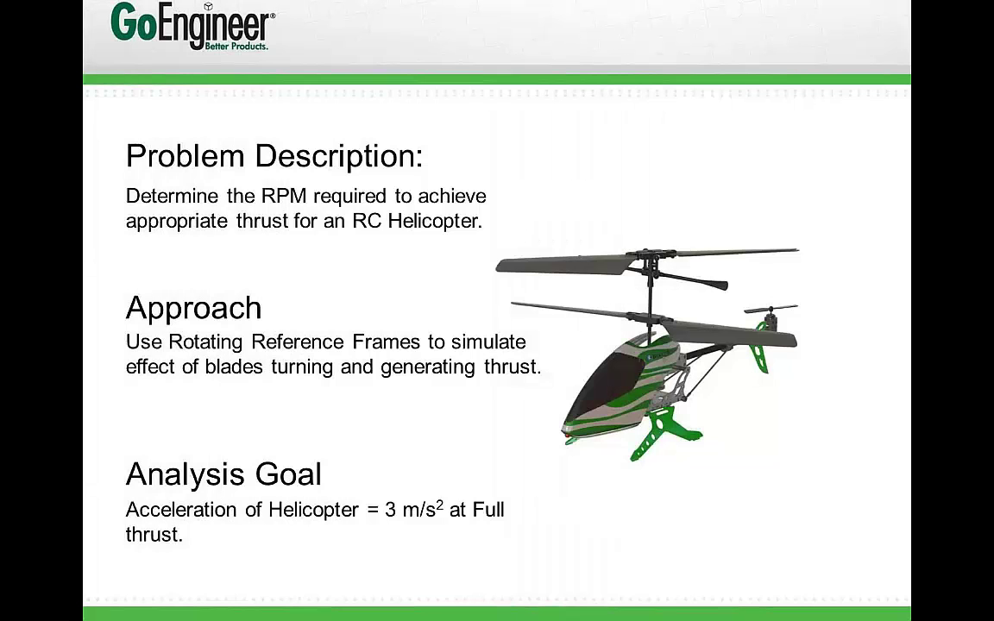
left_click(748, 371)
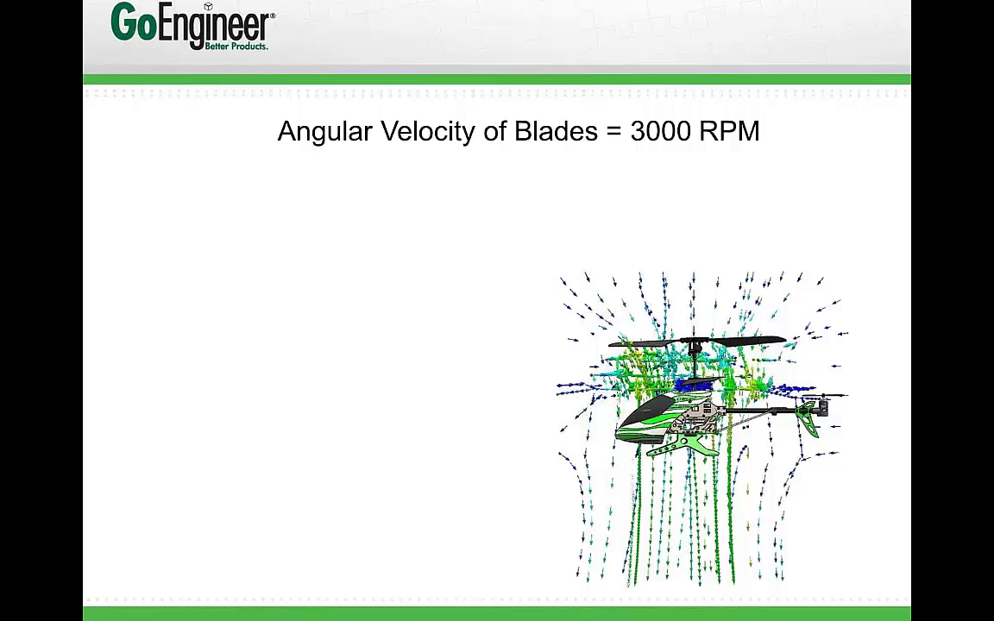
key("Right")
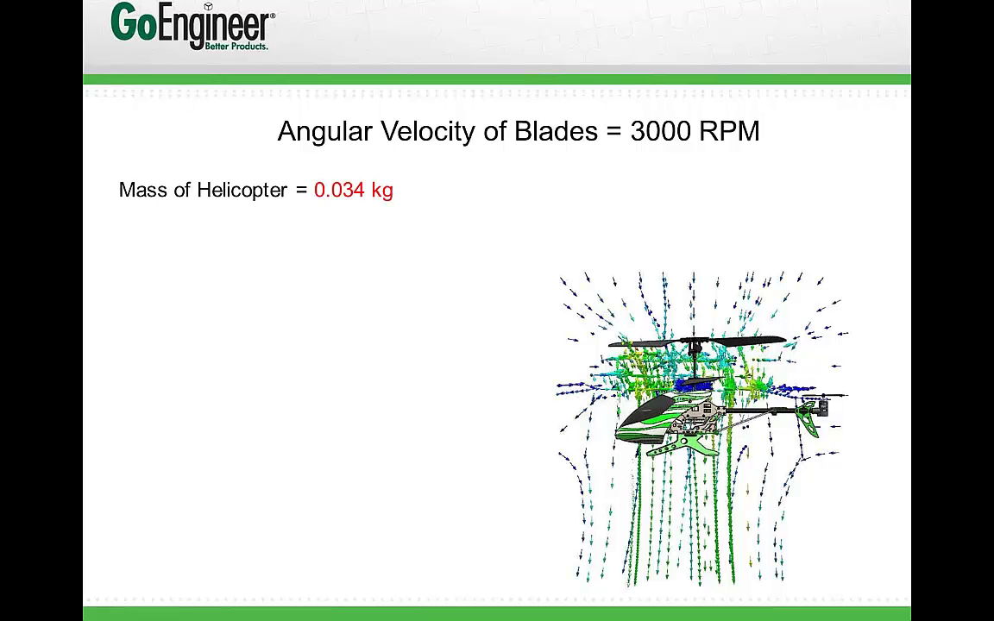
key("Right")
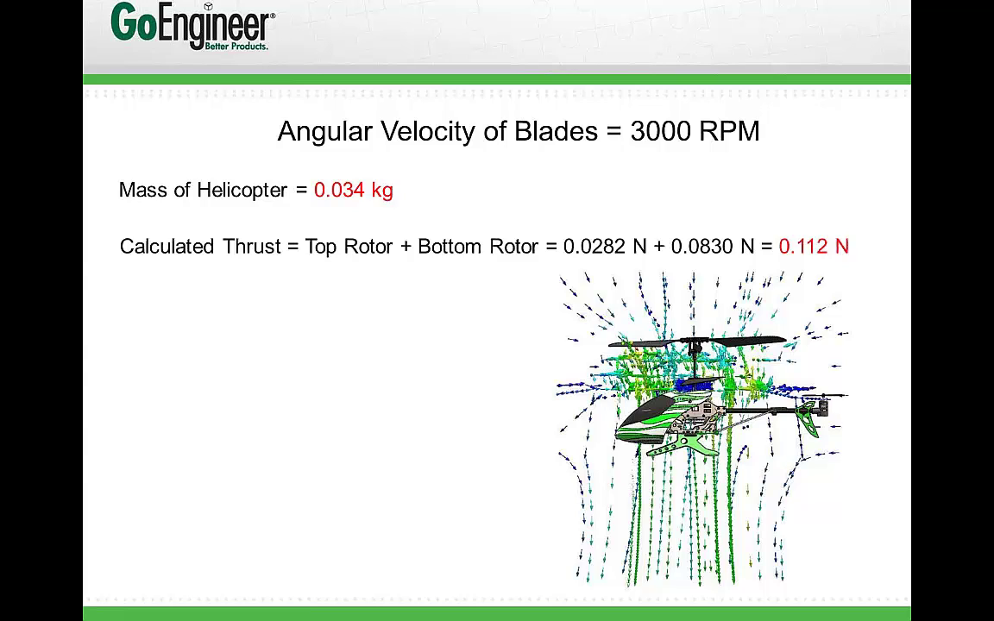
key("Right")
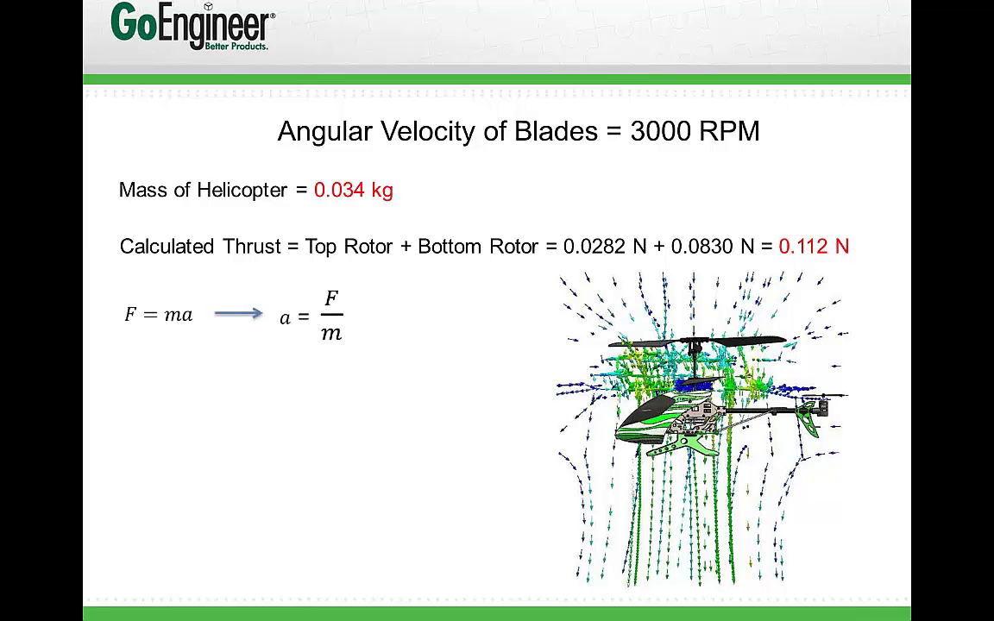
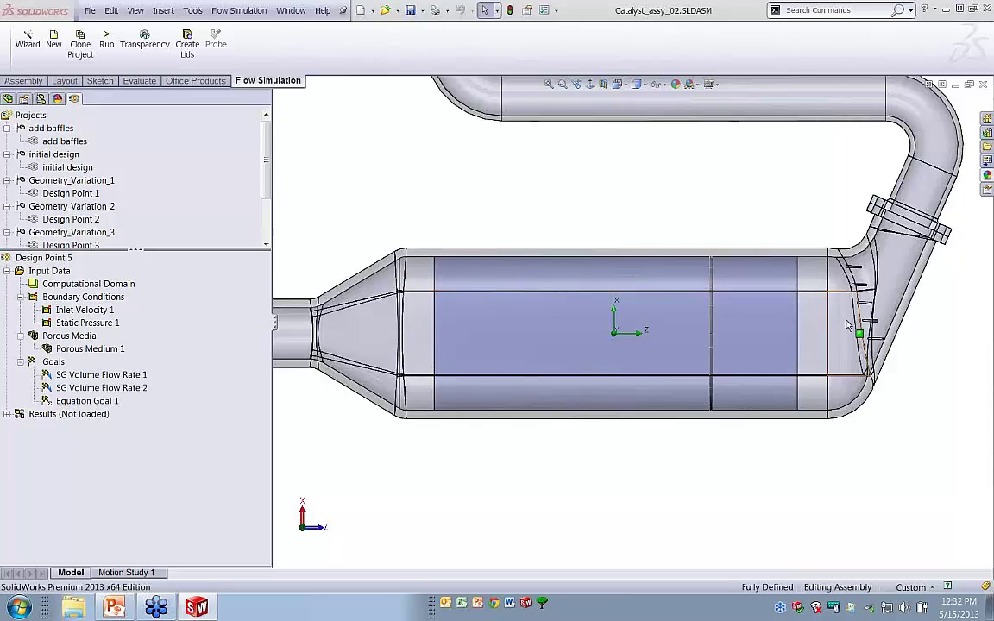
- Activate the initial design configuration of the catalyst assembly and return to its Flow Simulation project
middle_click_drag(849, 326, 801, 236)
scroll(844, 257, "up", 3)
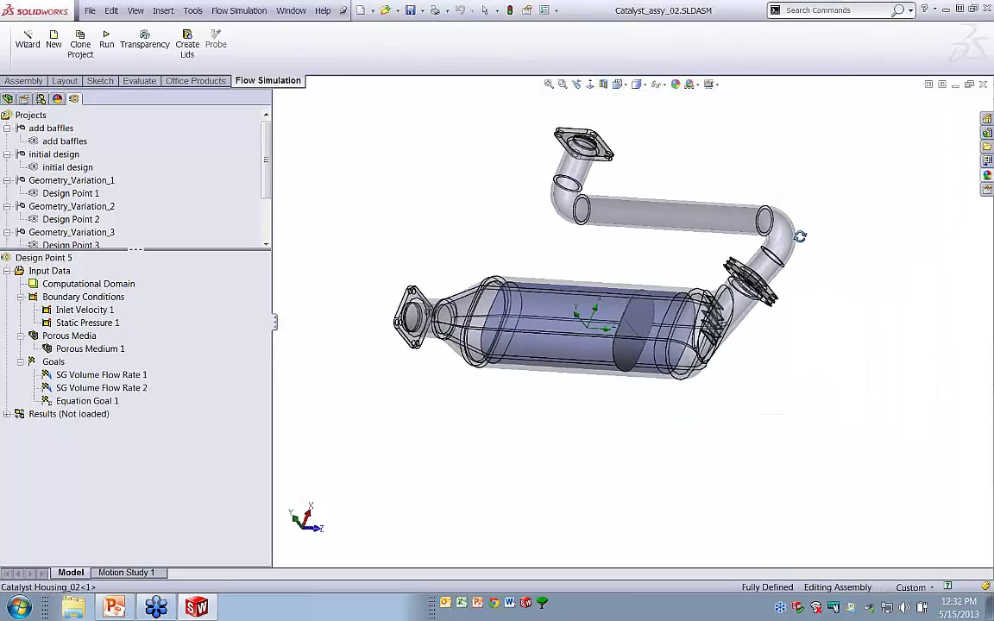
left_click(40, 100)
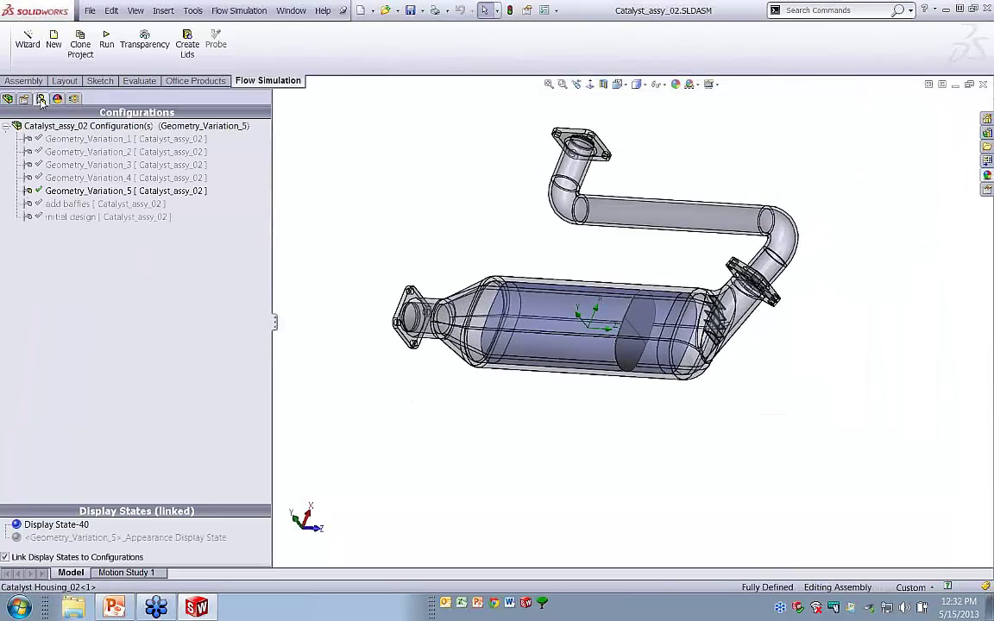
left_click(64, 217)
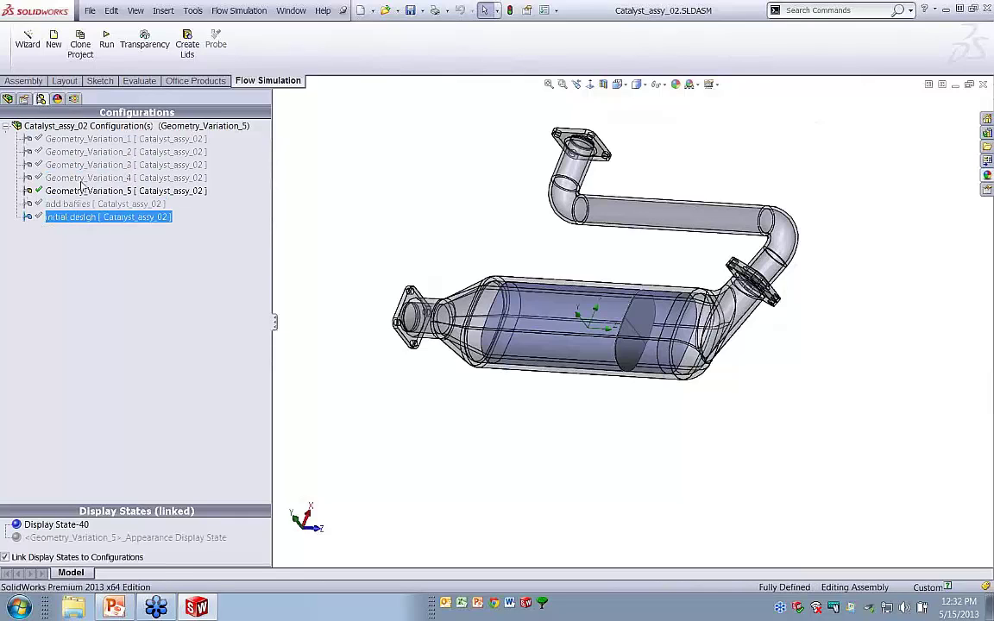
left_click(74, 99)
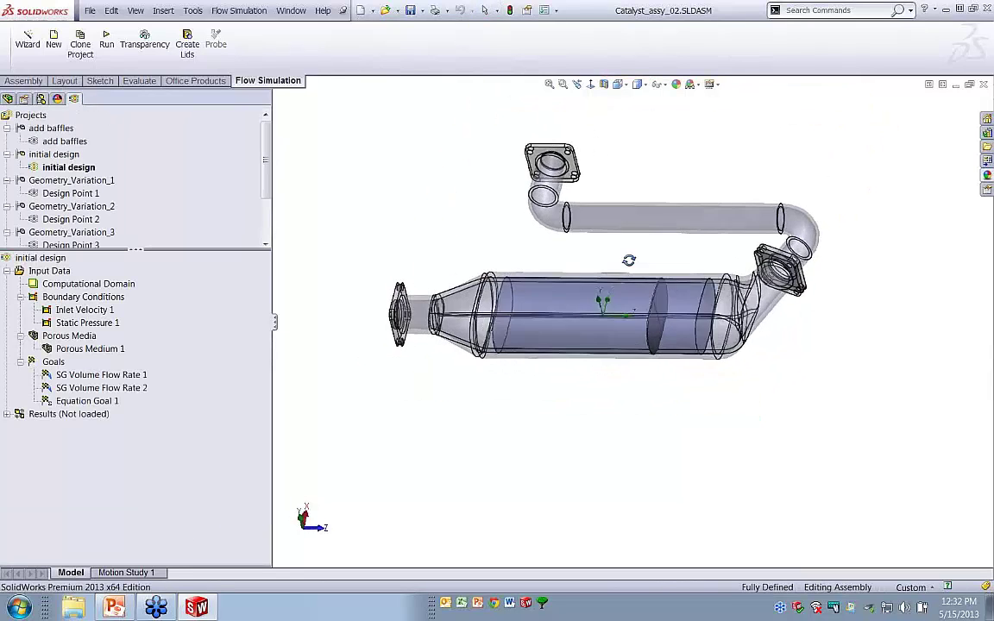
- Load the results of the initial design project and view the whole catalyst assembly at an angle
right_click(86, 417)
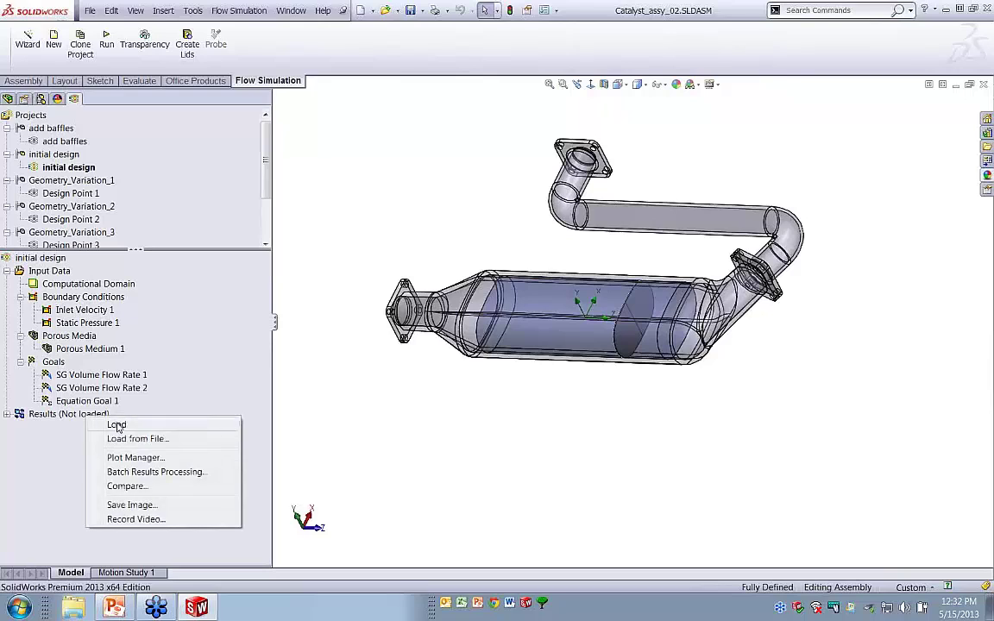
left_click(95, 425)
middle_click_drag(771, 251, 670, 293)
scroll(663, 289, "up", 2)
scroll(646, 248, "down", 2)
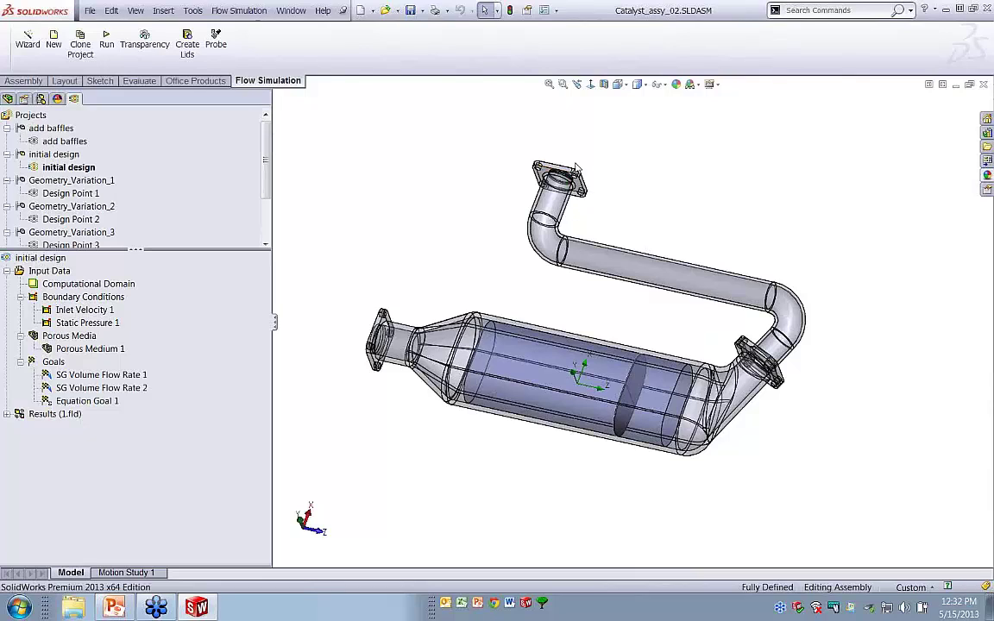
- Inspect Inlet Velocity 1, Static Pressure 1 and Porous Medium 1 on the model, moving the porous medium callout below the housing
left_click(101, 312)
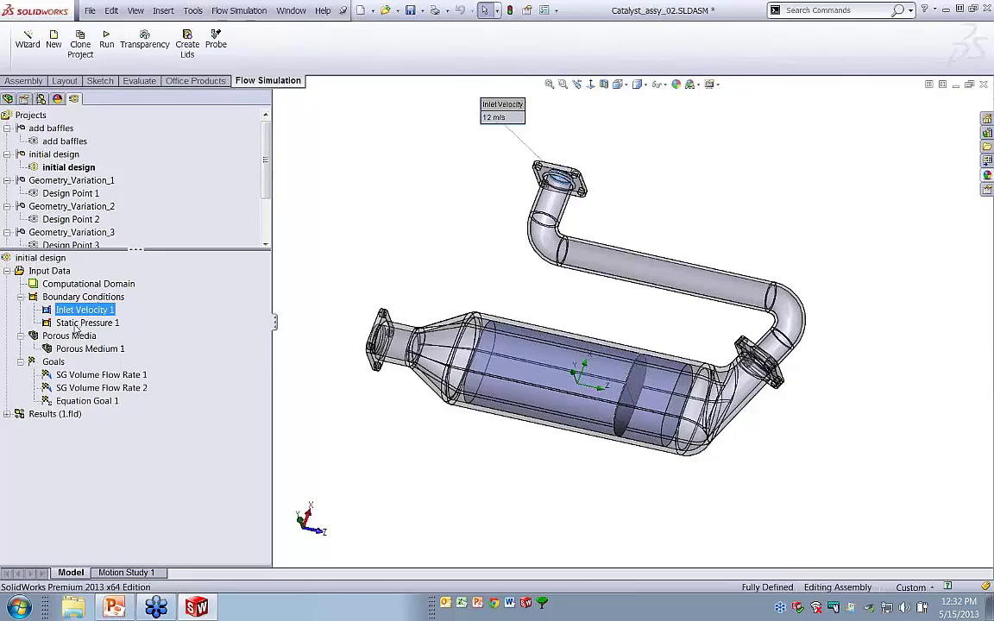
left_click(78, 323)
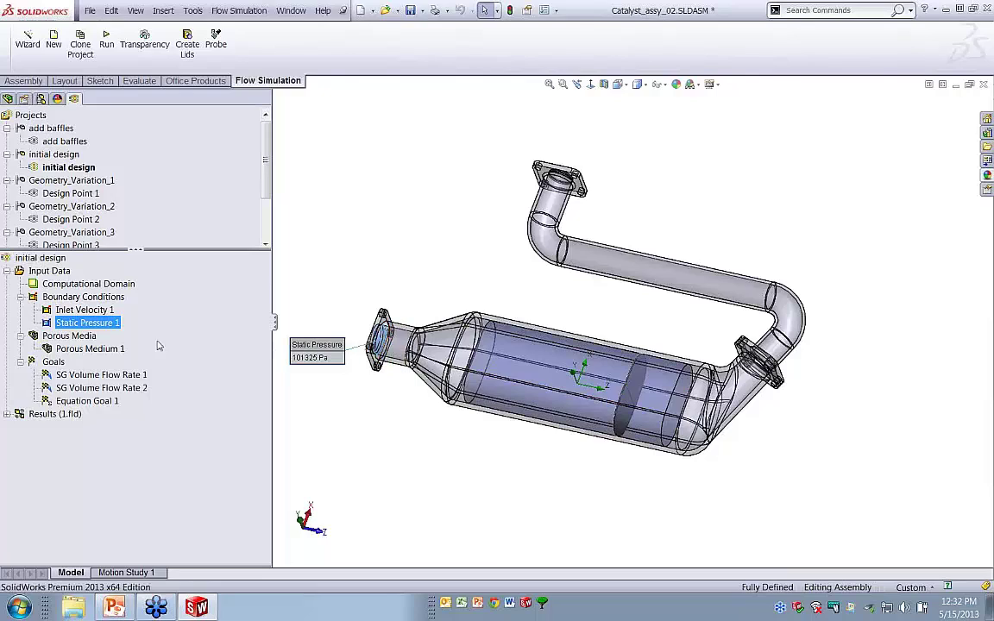
left_click(108, 349)
left_click_drag(350, 440, 463, 455)
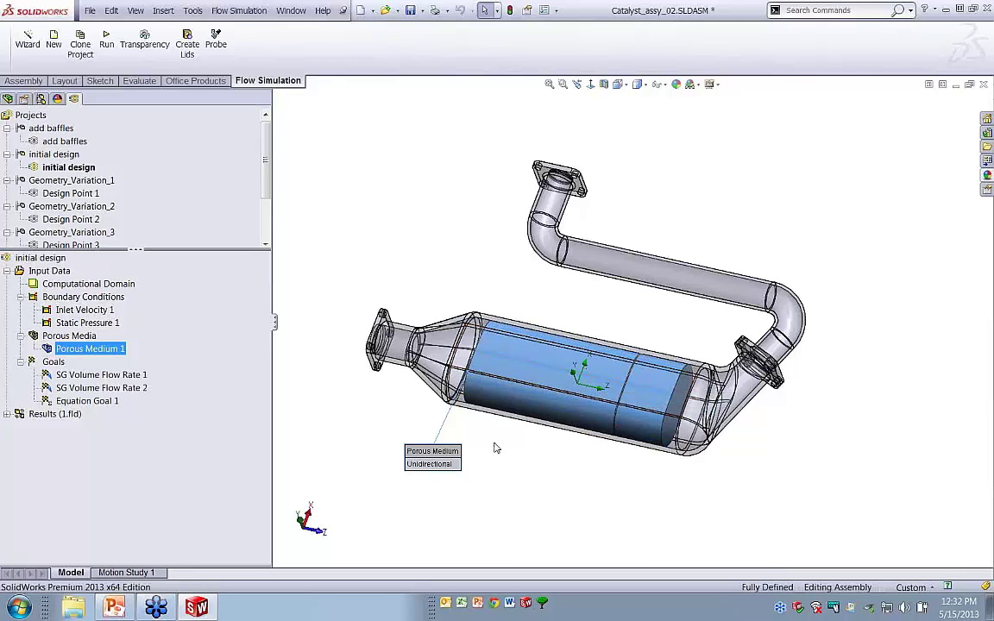
- Examine close up the sensor disc faces used by SG Volume Flow Rate 1 and SG Volume Flow Rate 2
left_click(90, 375)
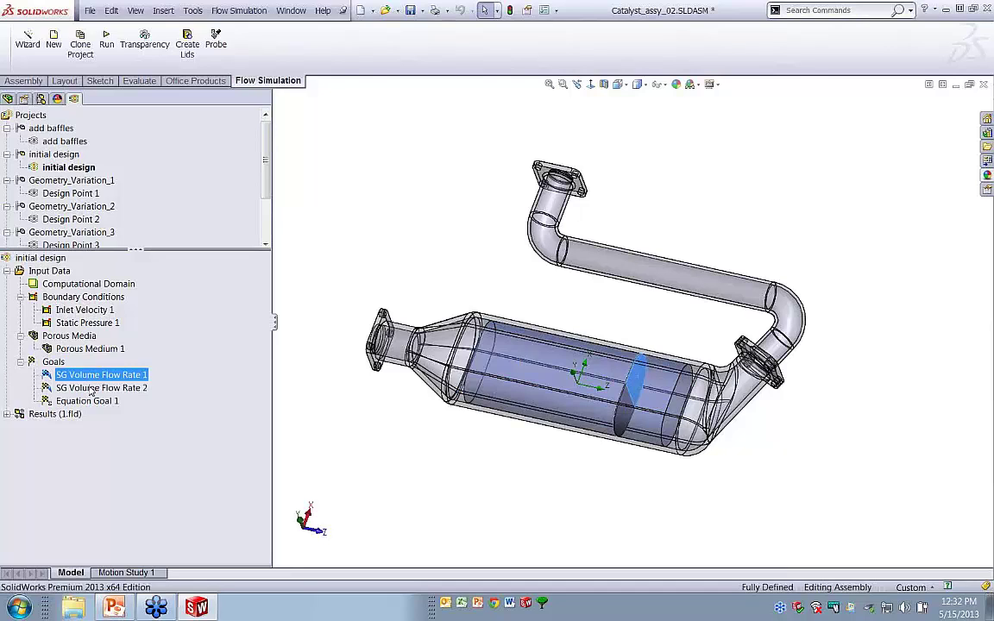
left_click(92, 388)
middle_click_drag(513, 365, 537, 328)
scroll(538, 328, "down", 10)
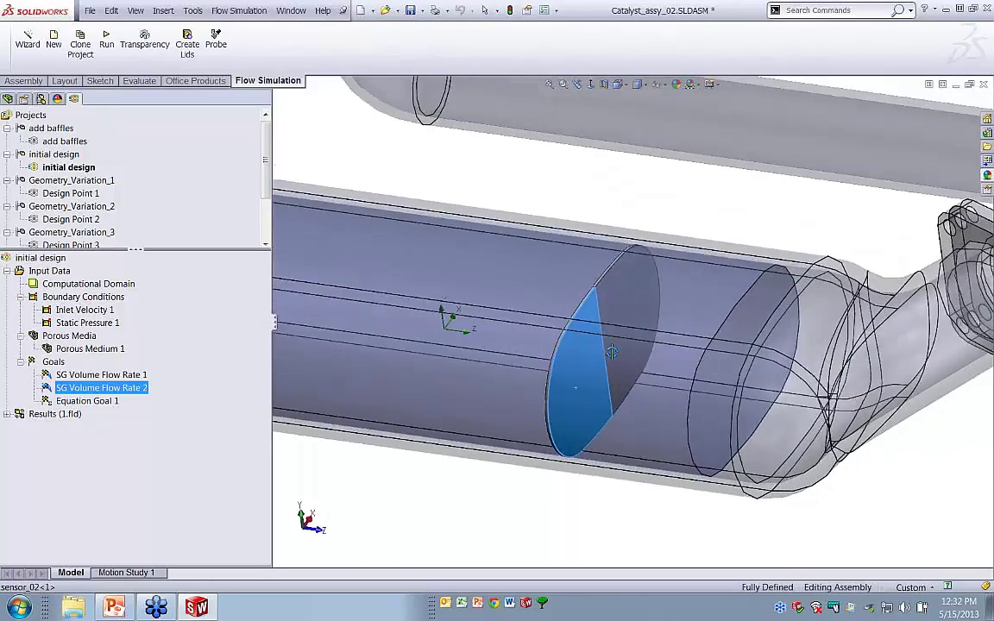
middle_click_drag(619, 335, 540, 299)
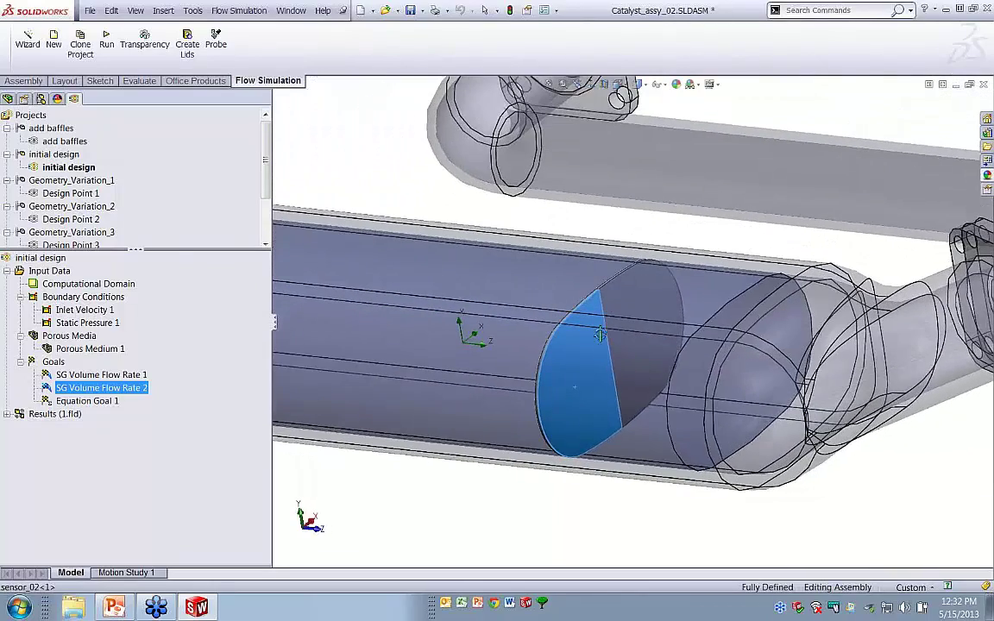
left_click(640, 290)
left_click(588, 335)
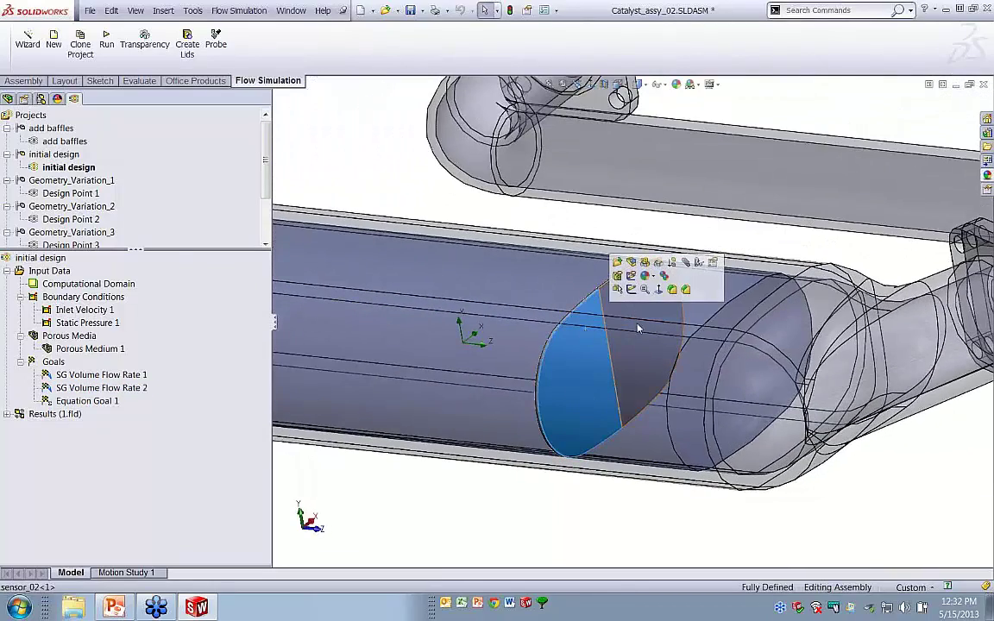
- Identify the sensor_02 component in the assembly's component tree and inspect its split face, finishing with nothing selected
left_click(7, 98)
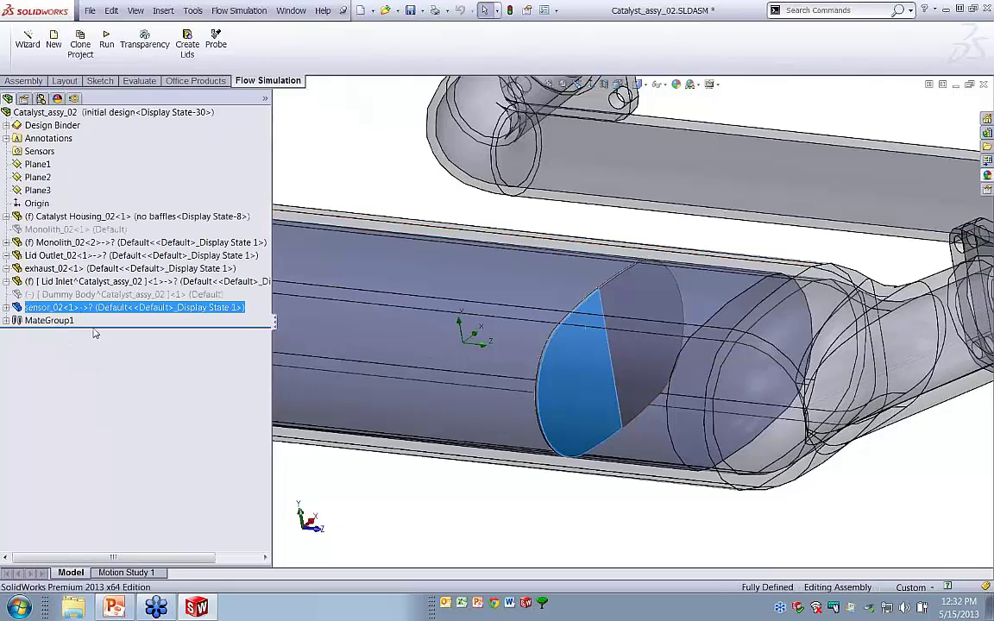
left_click(56, 308)
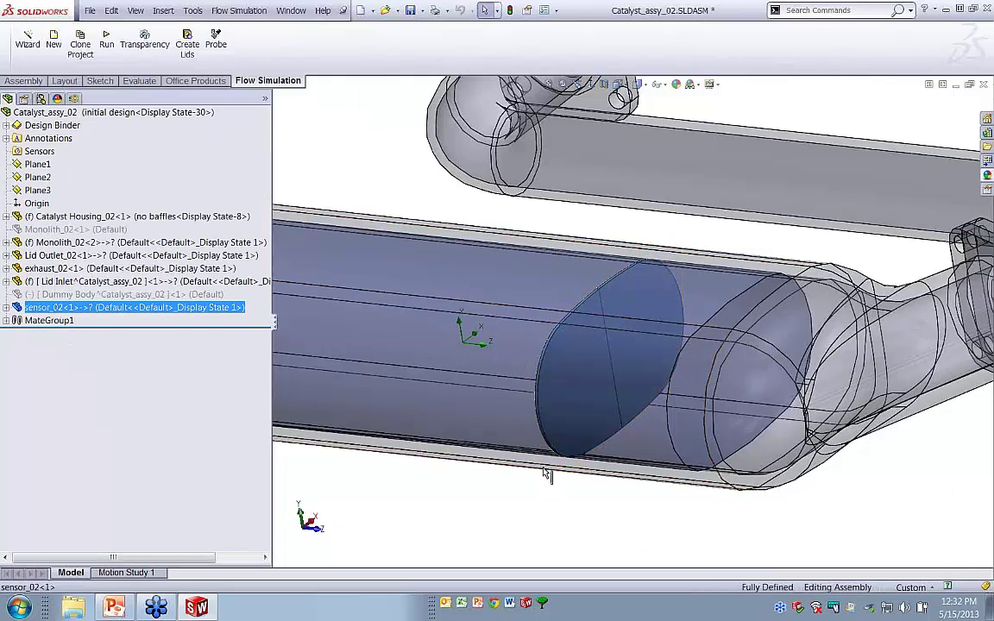
middle_click_drag(572, 459, 582, 395)
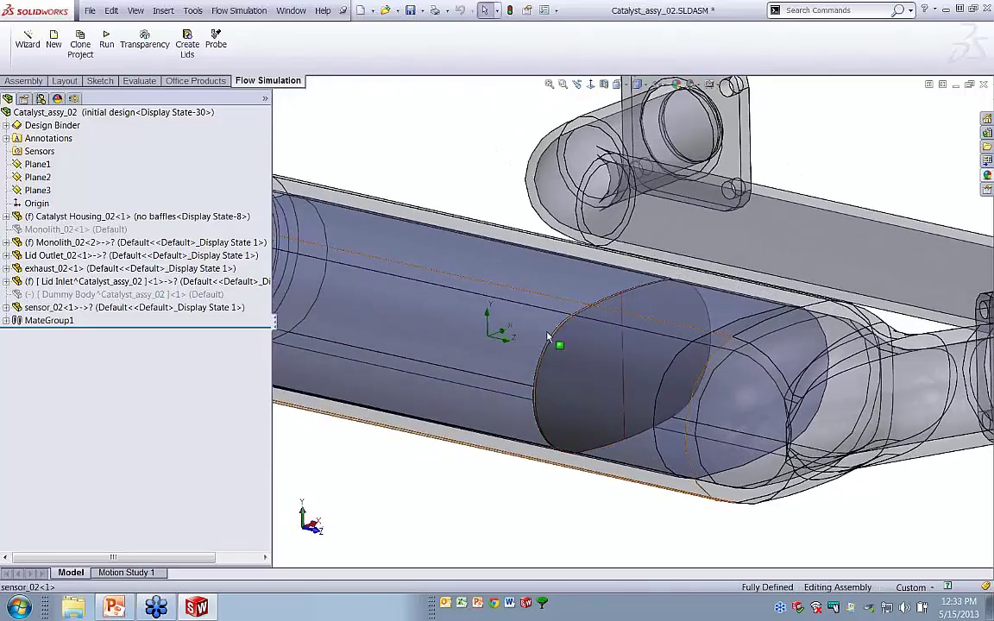
left_click(588, 353)
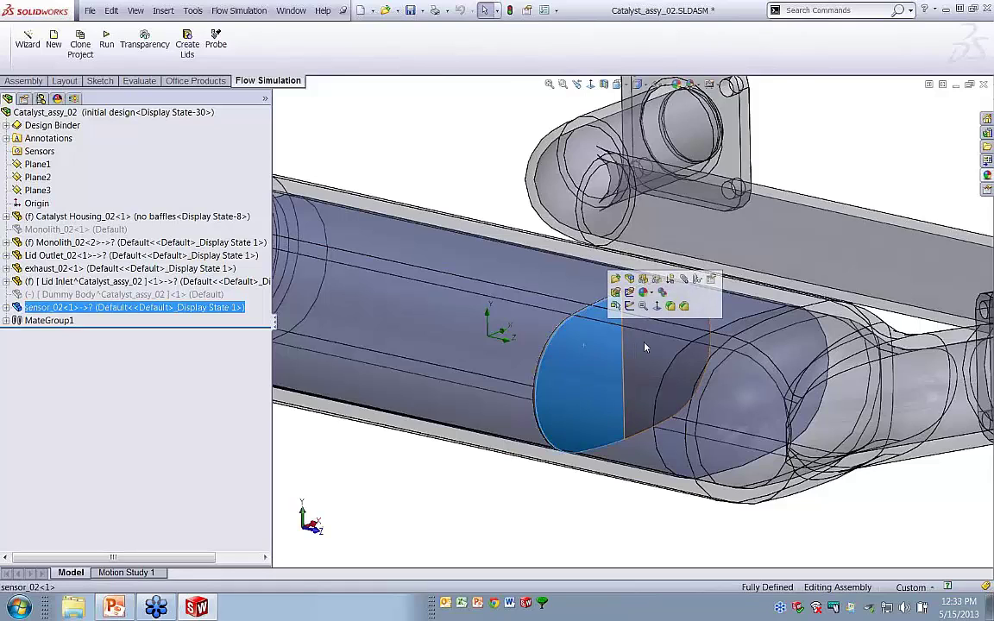
left_click(520, 480)
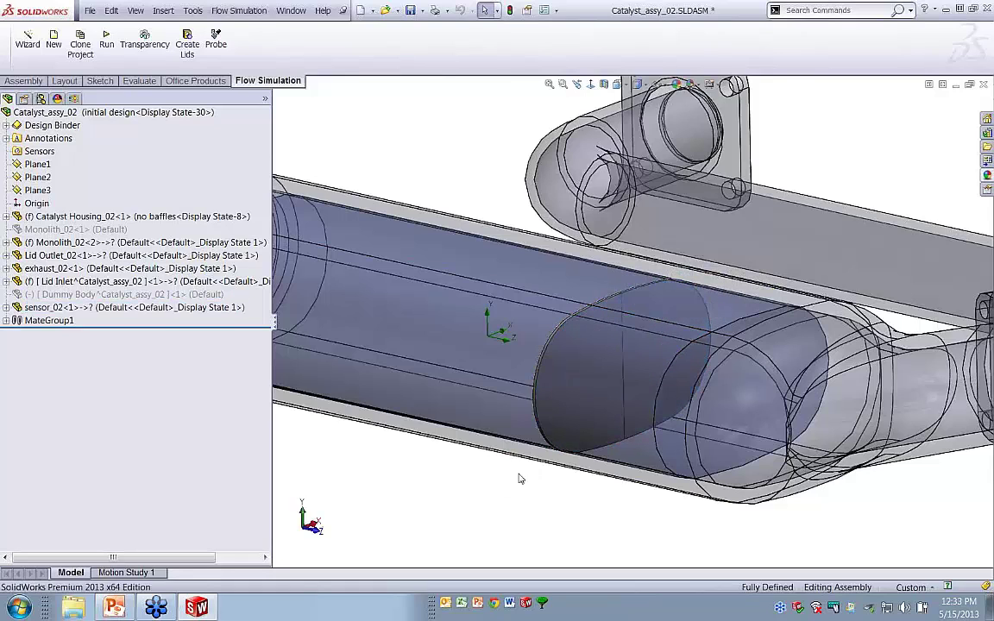
- Check the state of sensor_02-1 in the initial design project's Component Control and close it
left_click(73, 99)
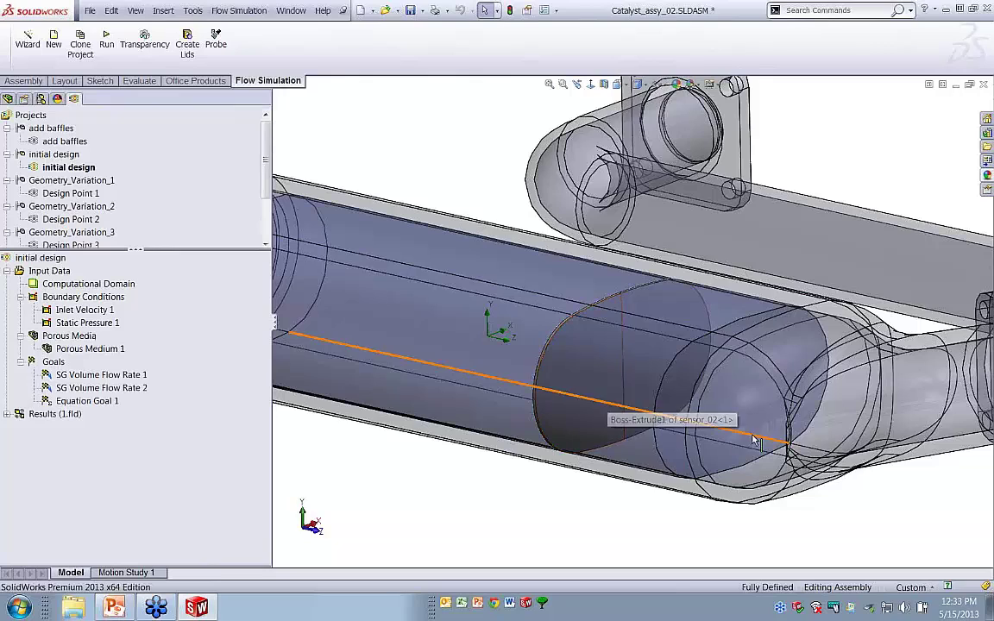
right_click(62, 273)
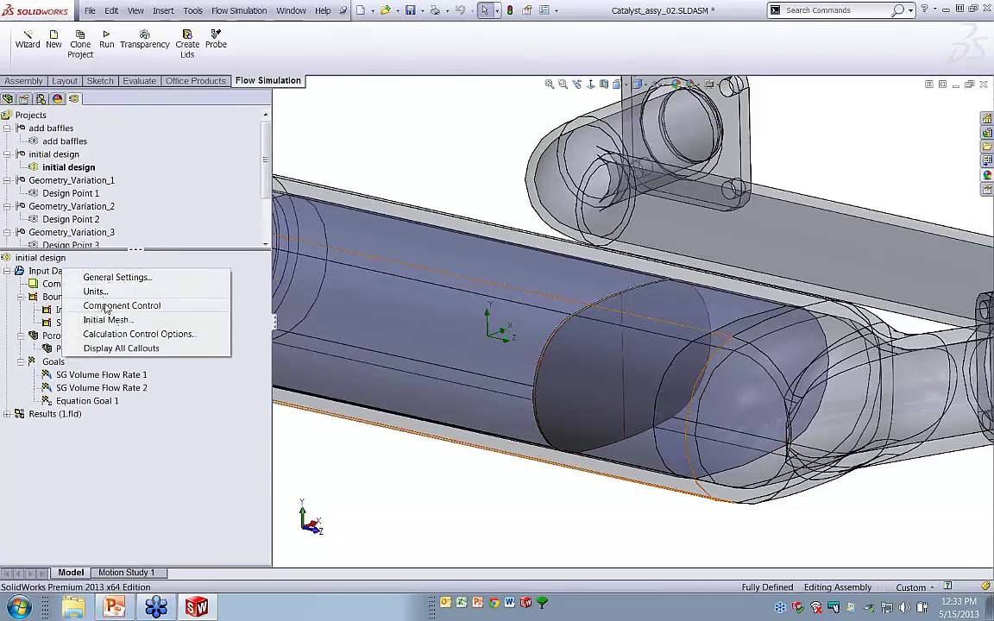
left_click(95, 276)
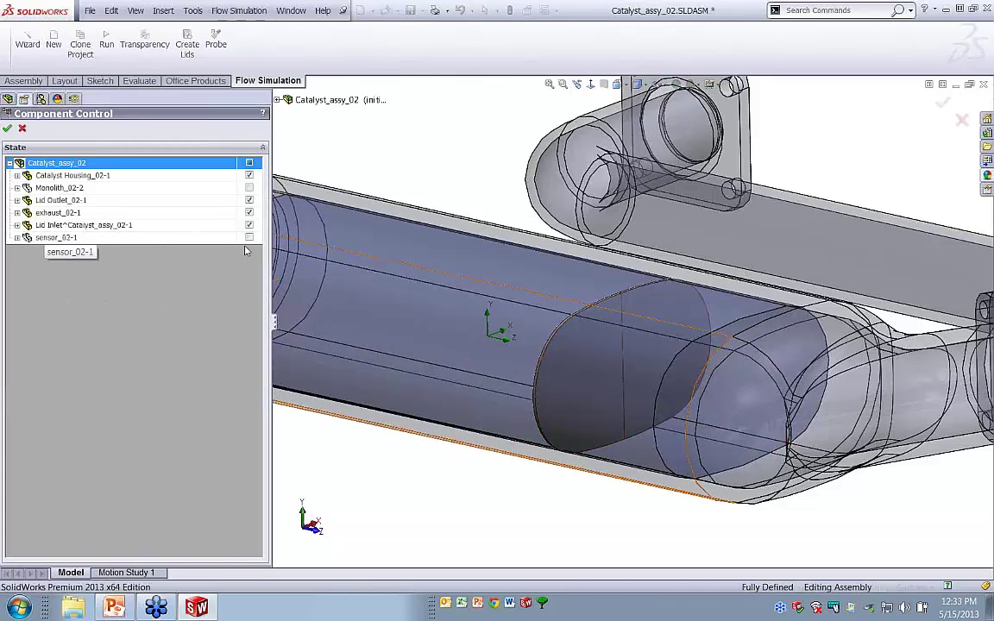
left_click(43, 239)
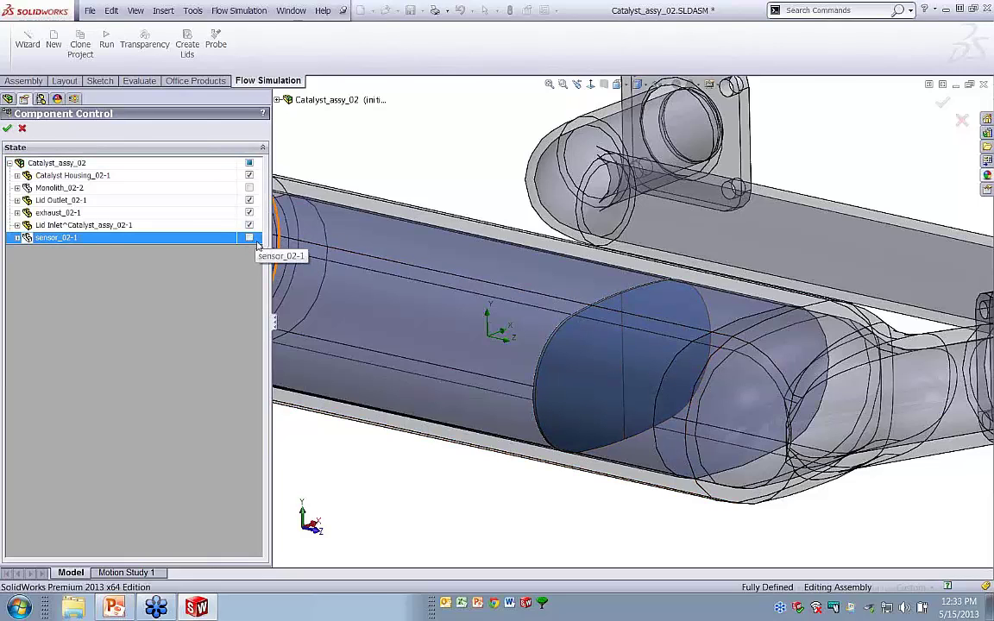
left_click(7, 128)
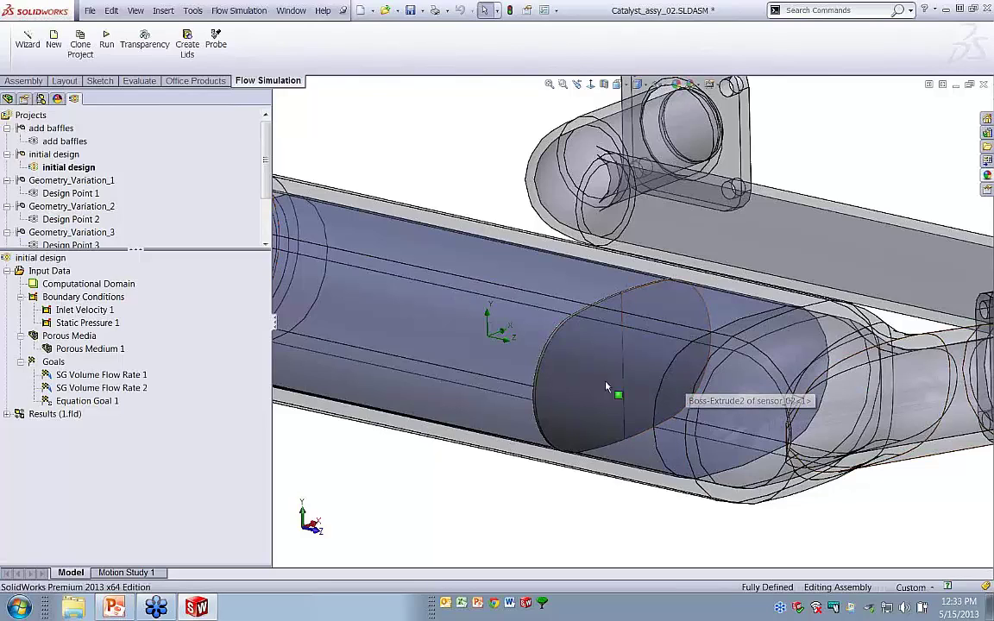
- Compare the two sensor halves assigned to SG Volume Flow Rate 1 and 2, both close up and within the whole assembly
left_click(70, 376)
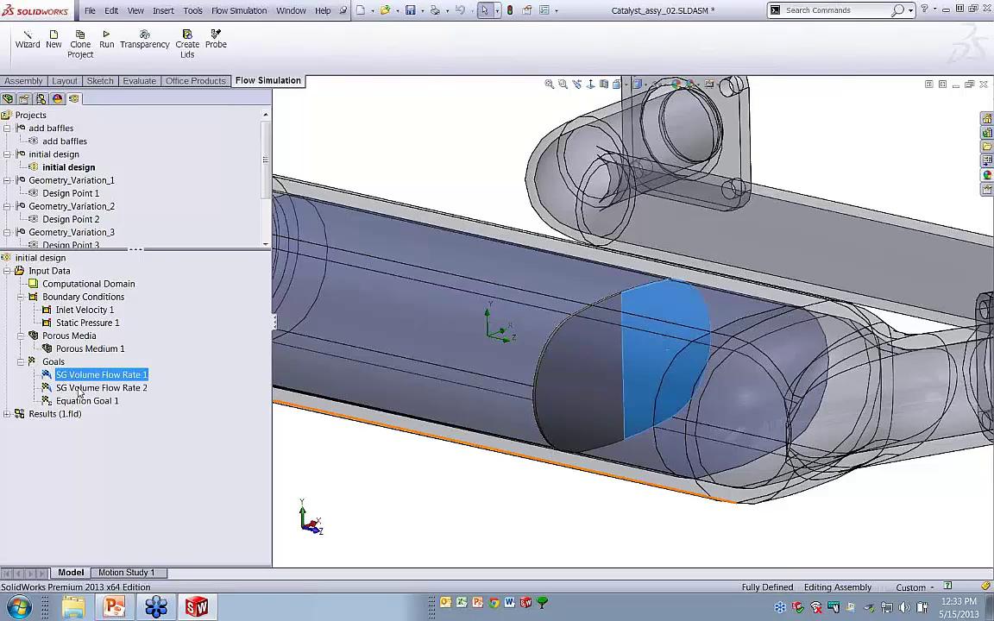
left_click(80, 390)
left_click(82, 376)
left_click(82, 390)
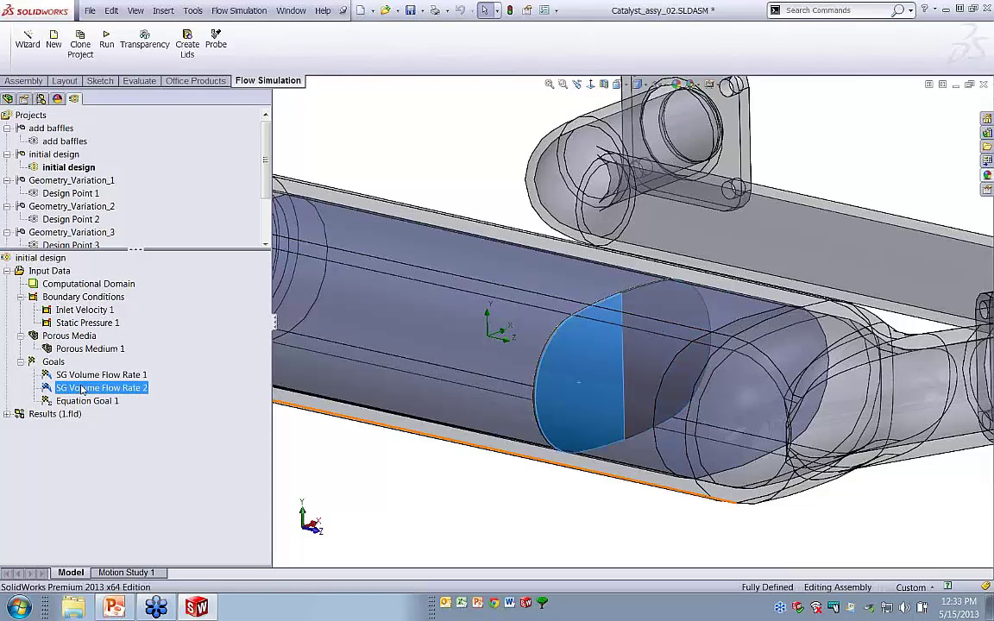
left_click(84, 376)
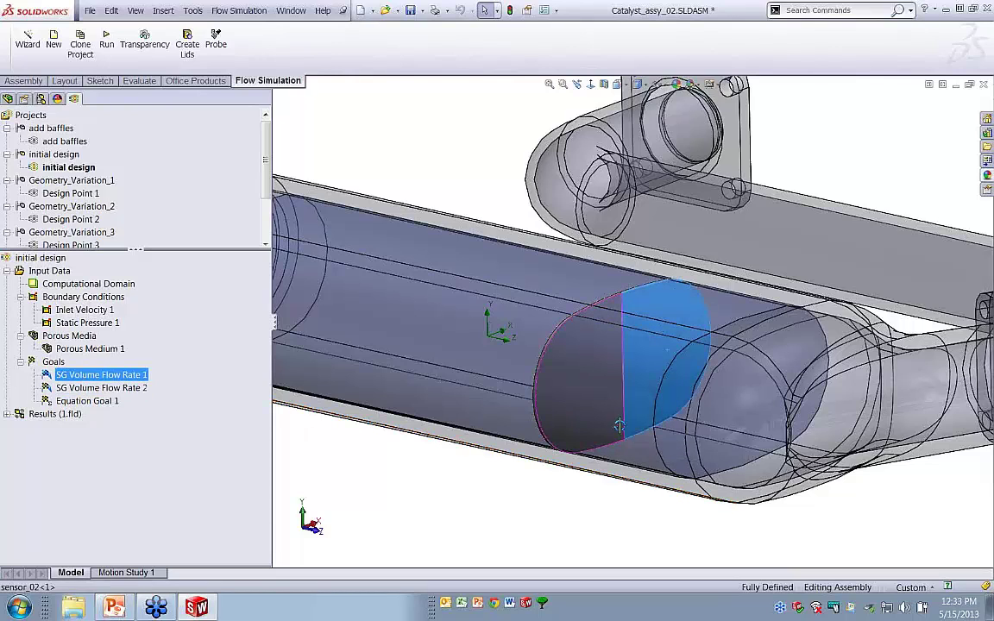
middle_click_drag(628, 437, 618, 357)
scroll(642, 441, "up", 6)
scroll(622, 373, "down", 3)
scroll(622, 367, "up", 1)
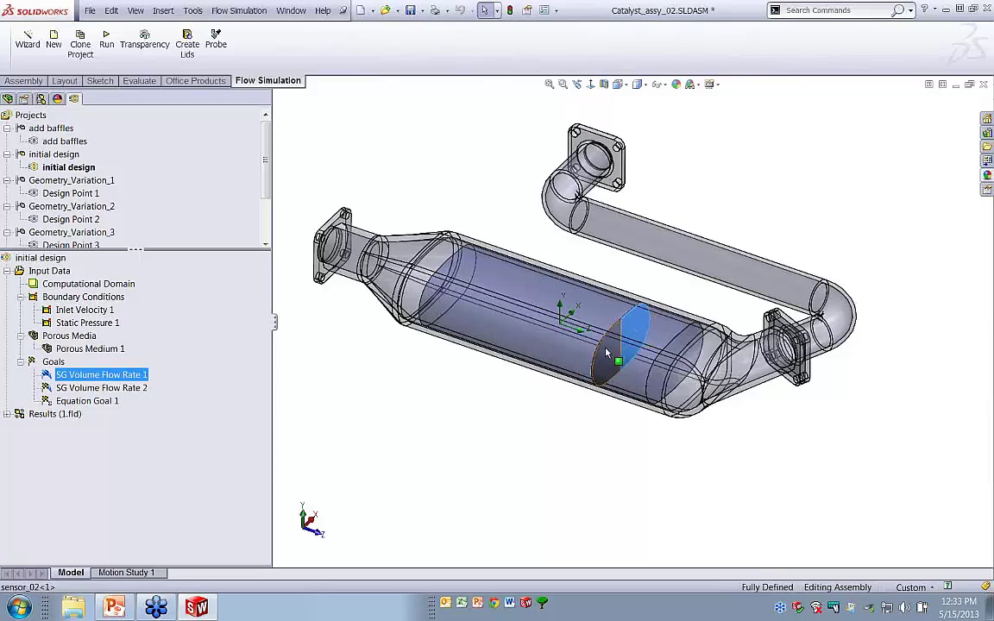
left_click(643, 322)
left_click(82, 390)
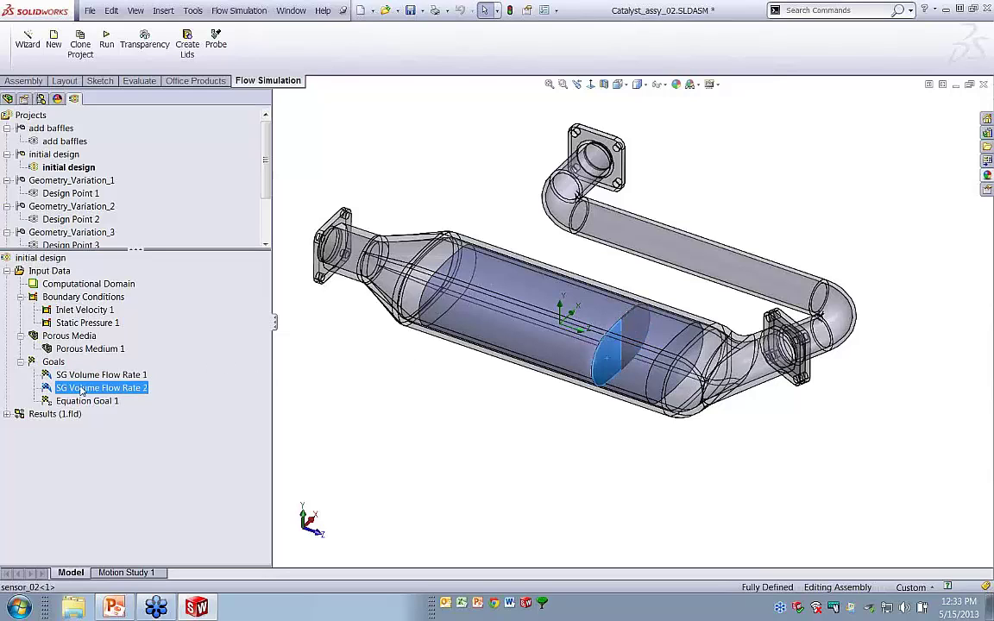
- Read the expression in the definition of Equation Goal 1 with the model in view, finishing with the definition closed
left_click(82, 401)
right_click(86, 402)
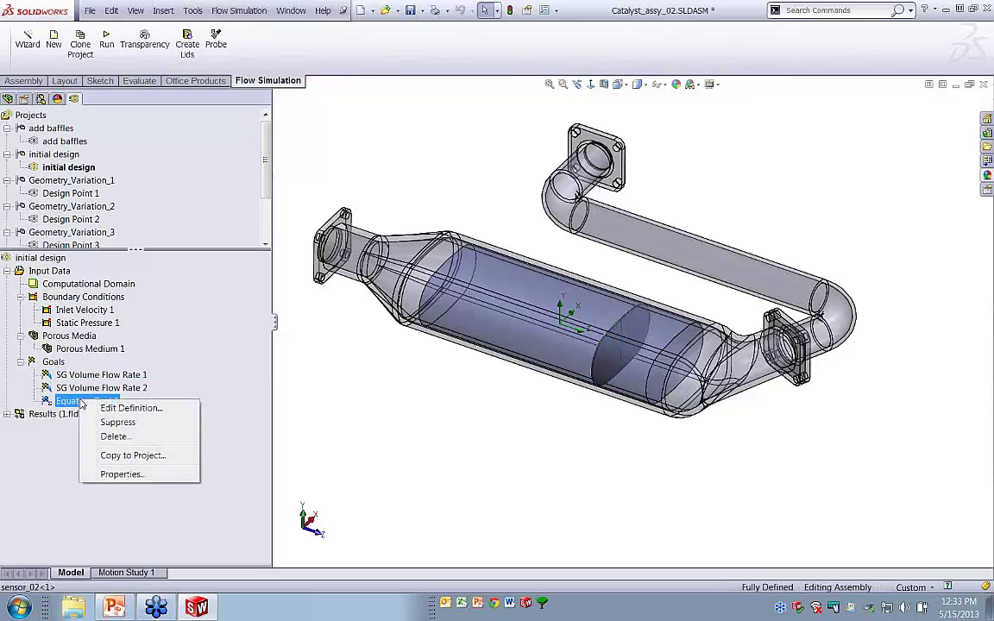
left_click(125, 407)
left_click_drag(365, 162, 653, 217)
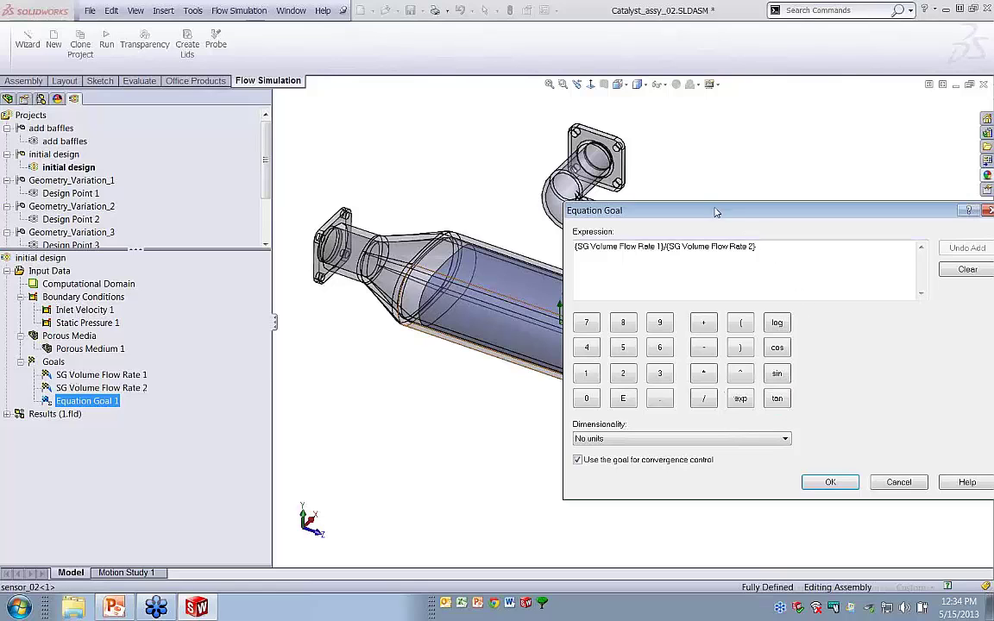
left_click_drag(716, 212, 571, 421)
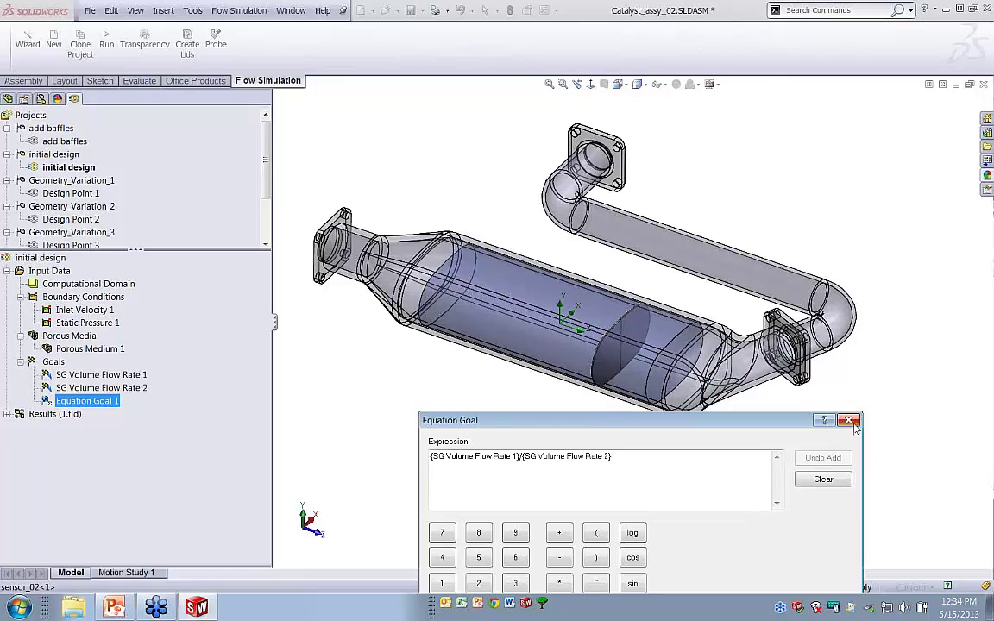
key("Return")
- Show Flow Trajectories 1 from the initial design results and view the flow through the catalyst from the side
middle_click_drag(741, 315, 753, 320)
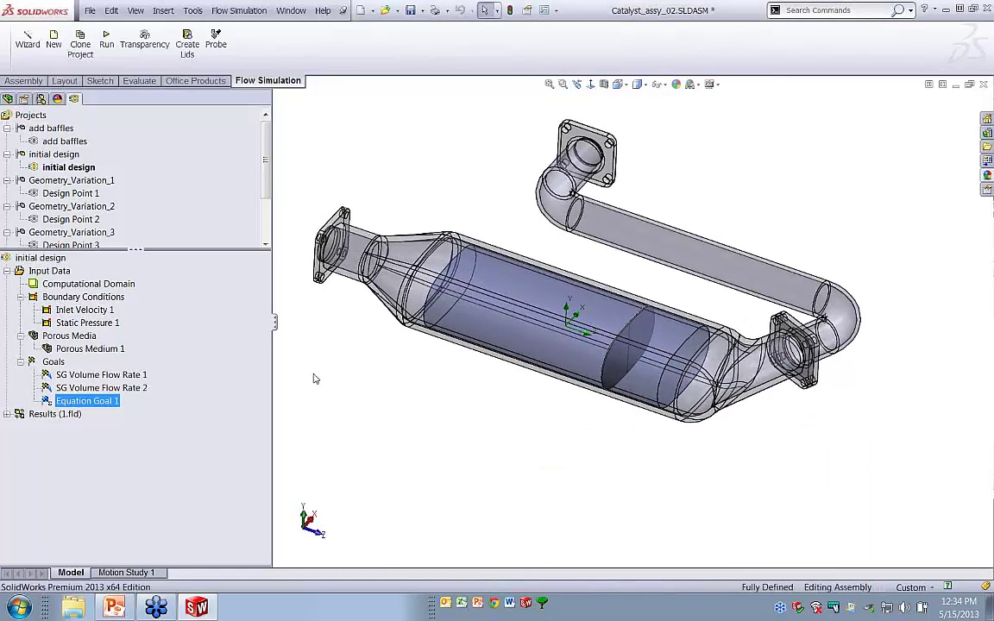
left_click(7, 416)
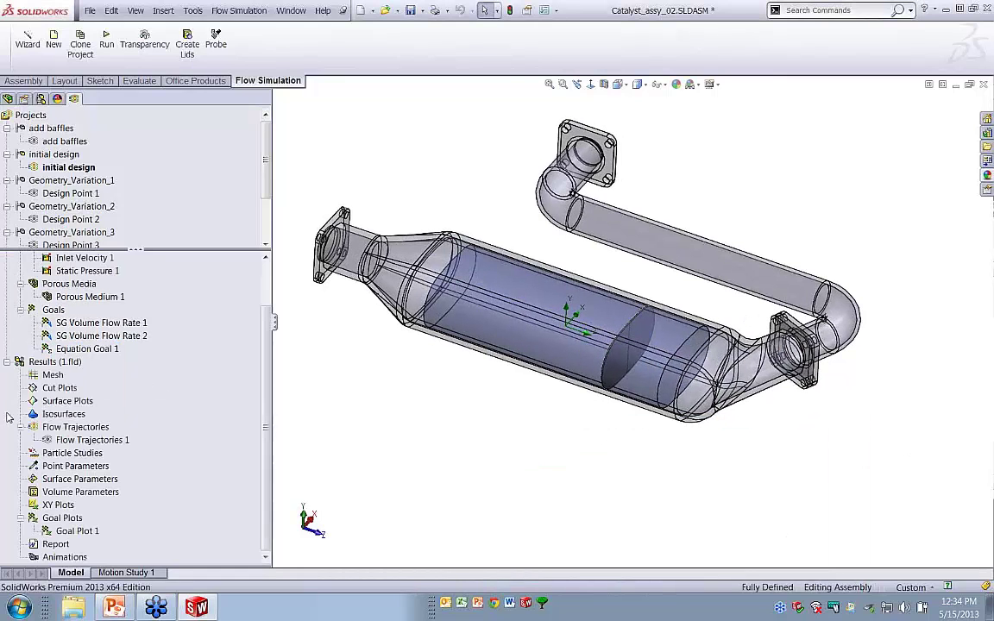
right_click(91, 440)
left_click(173, 336)
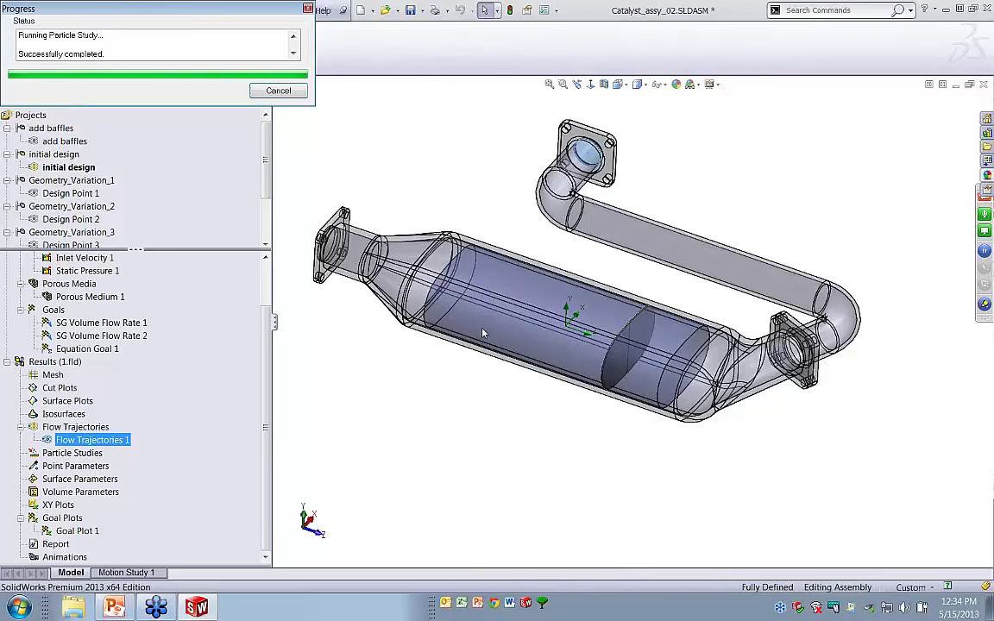
middle_click_drag(500, 315, 518, 457)
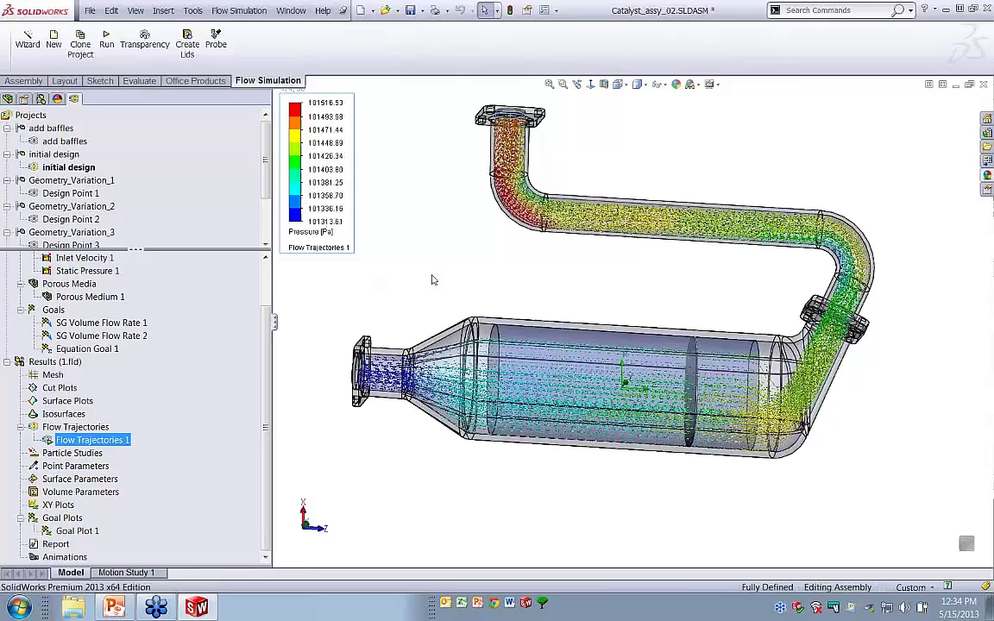
- Examine the pressure-coloured flow trajectories through the pipe and catalyst from the side and at an angle
left_click(307, 528)
scroll(483, 363, "up", 3)
middle_click_drag(483, 362, 498, 411)
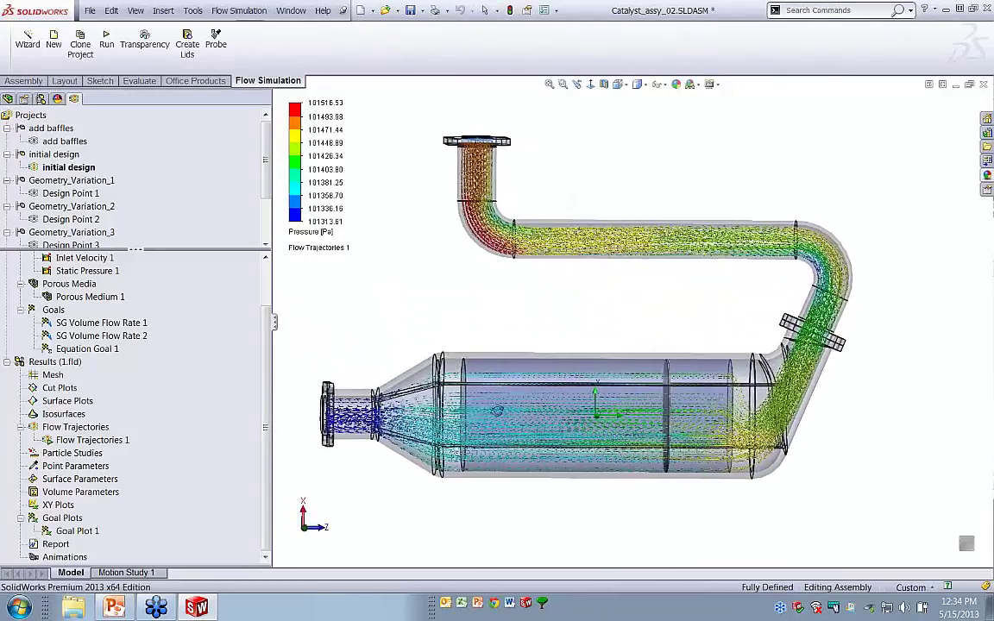
left_click(590, 84)
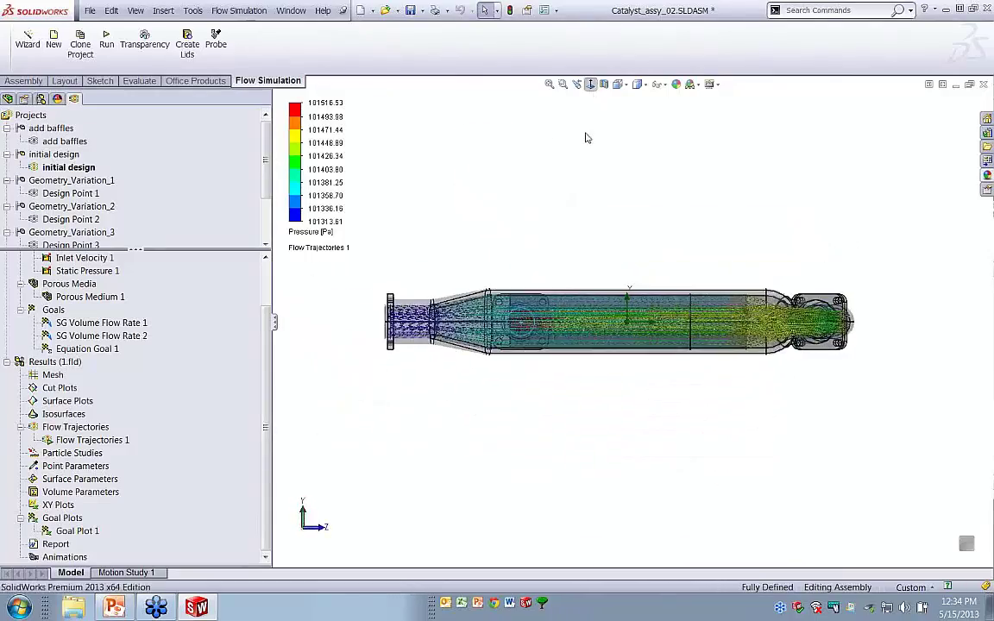
scroll(625, 208, "down", 1)
middle_click_drag(625, 209, 637, 432)
scroll(632, 385, "up", 5)
scroll(656, 345, "down", 5)
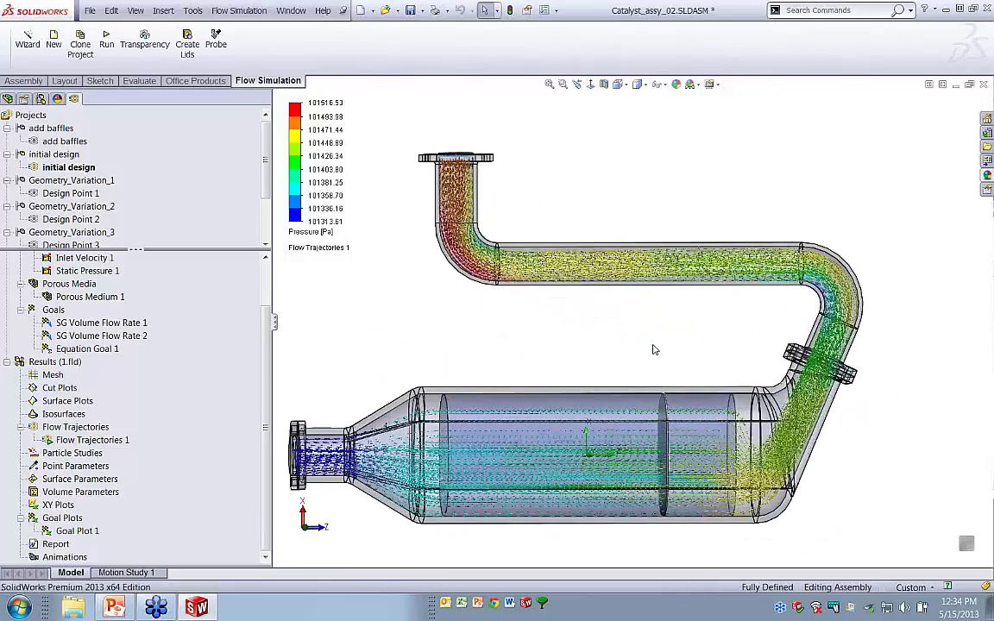
middle_click_drag(616, 385, 616, 312, "ctrl")
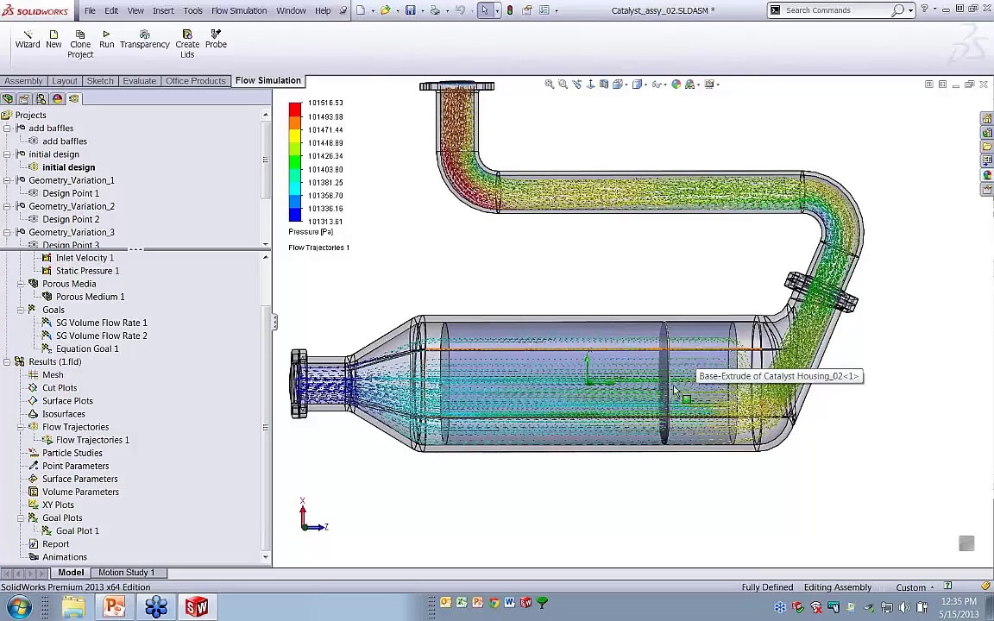
middle_click_drag(699, 358, 609, 261)
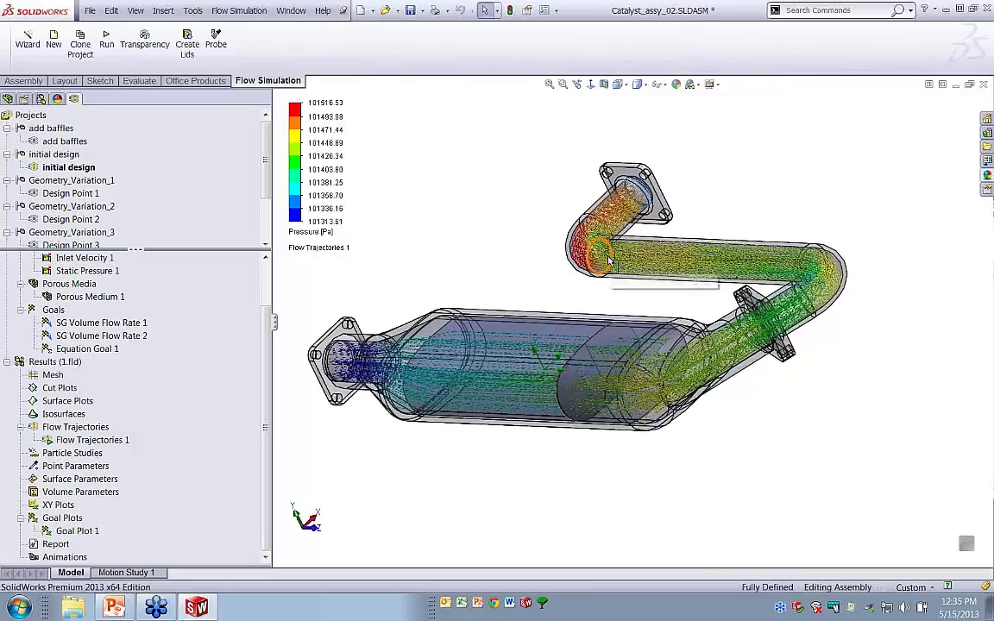
- Show the results table of Goal Plot 1 for both volume flow rate goals and Equation Goal 1, and close it
right_click(68, 532)
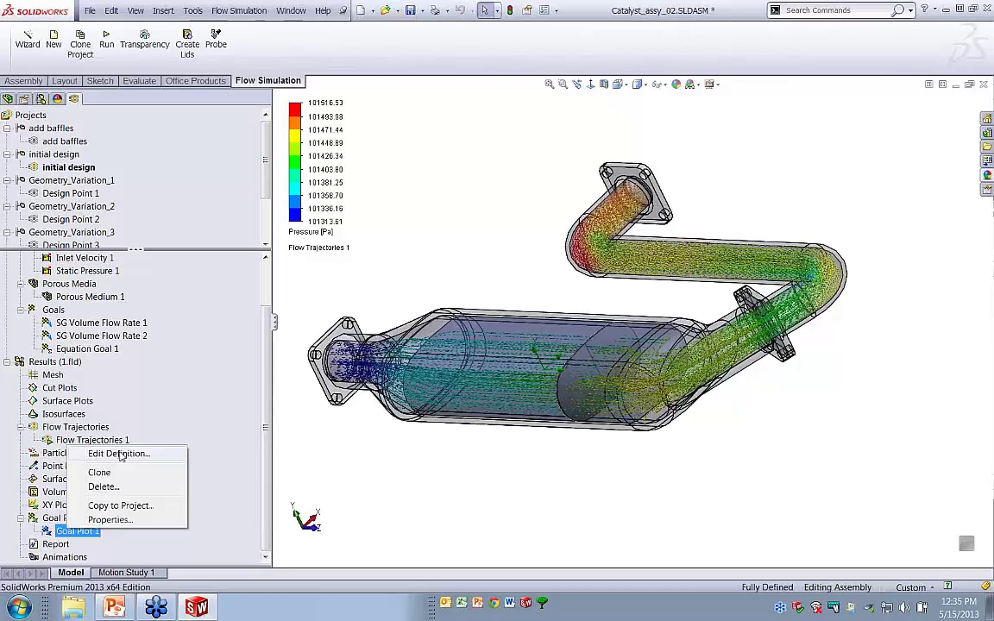
left_click(119, 455)
left_click(31, 217)
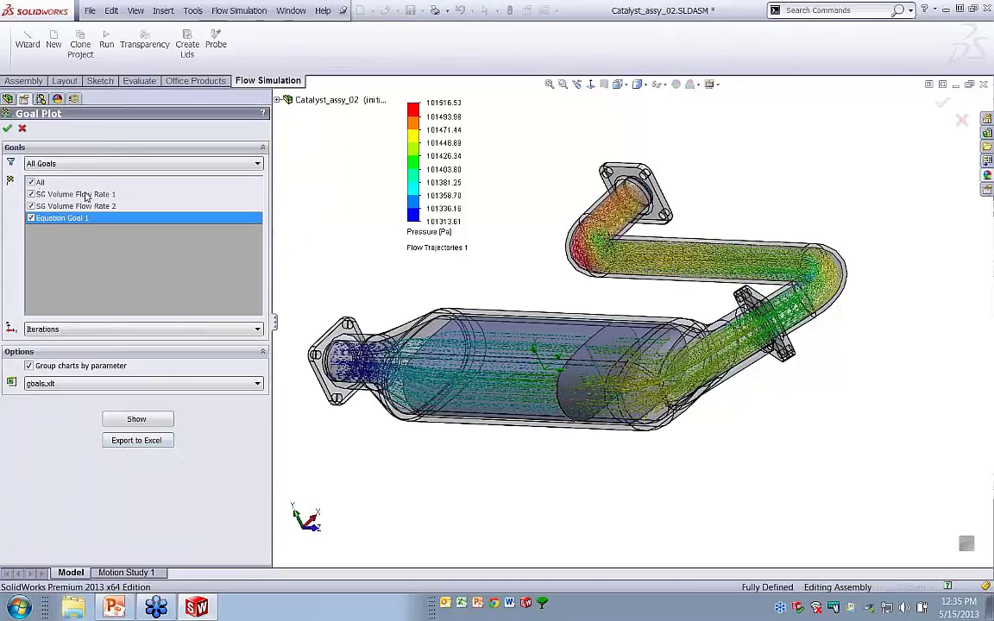
left_click(133, 421)
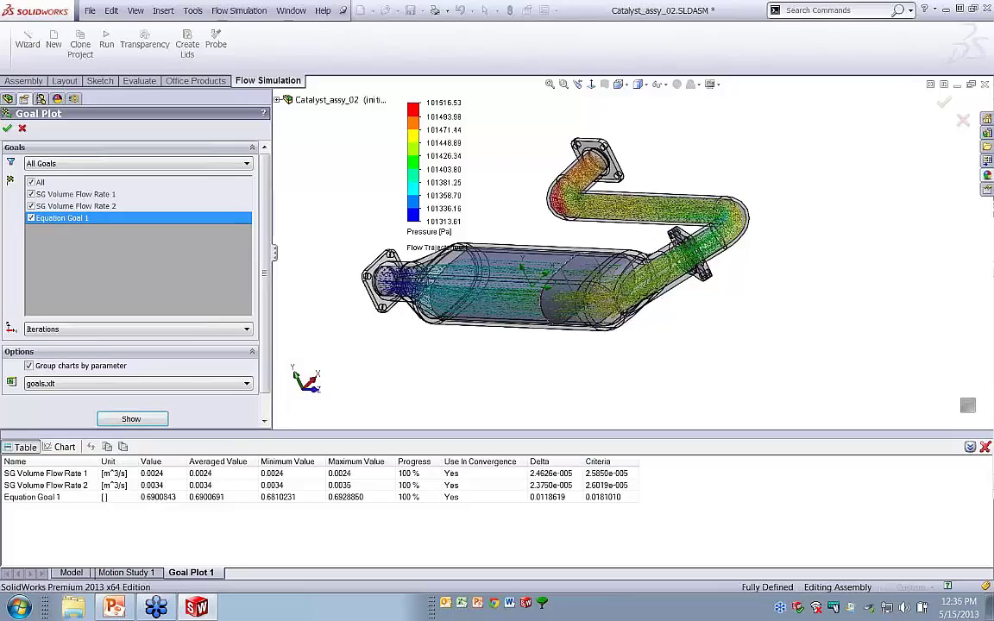
left_click(23, 130)
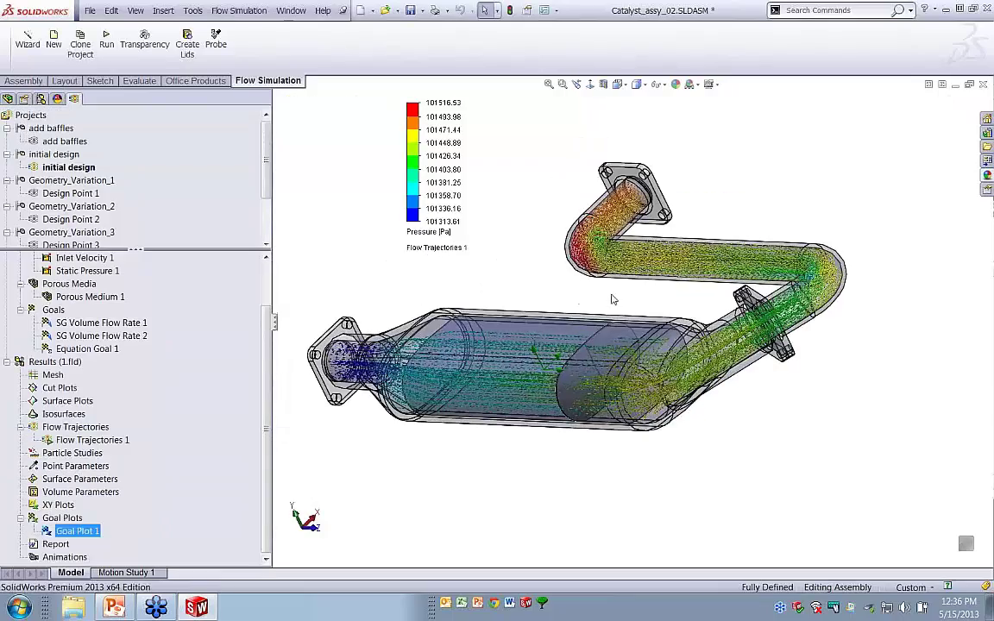
- Stop the animation of Flow Trajectories 1 and hide the plot
scroll(637, 327, "up", 2)
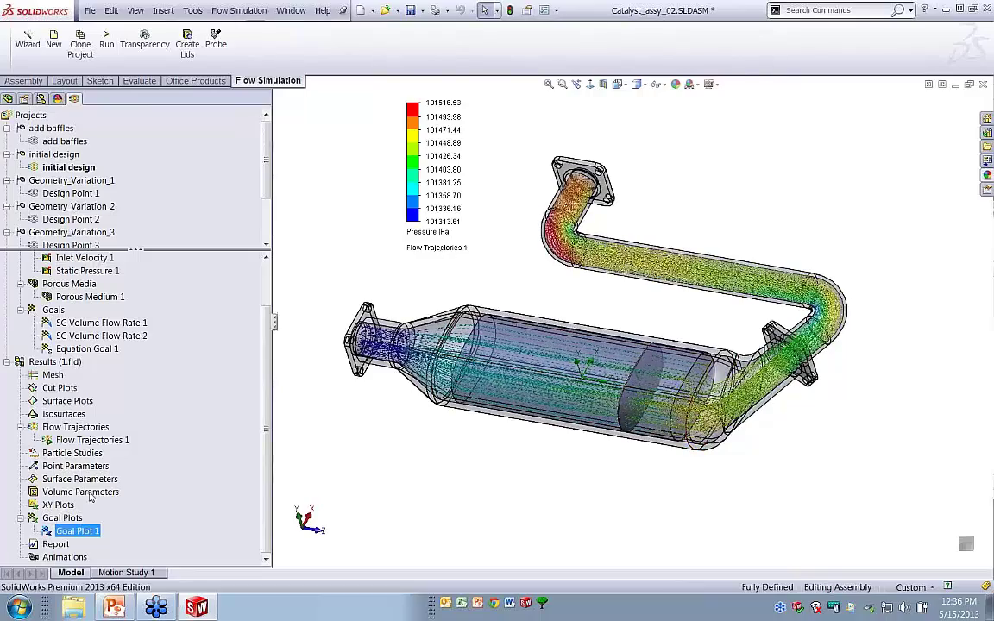
right_click(88, 439)
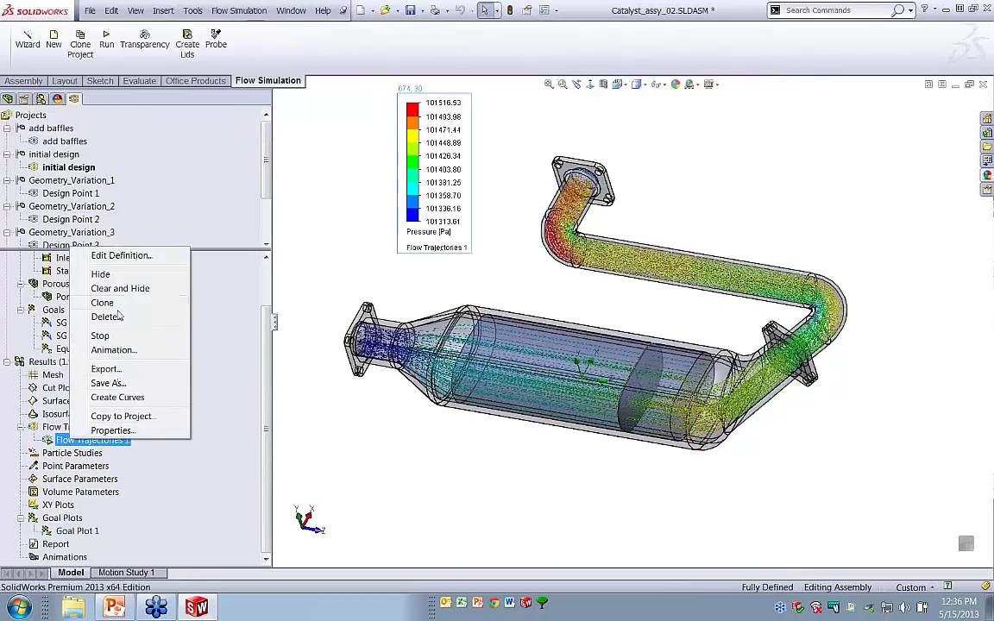
left_click(116, 337)
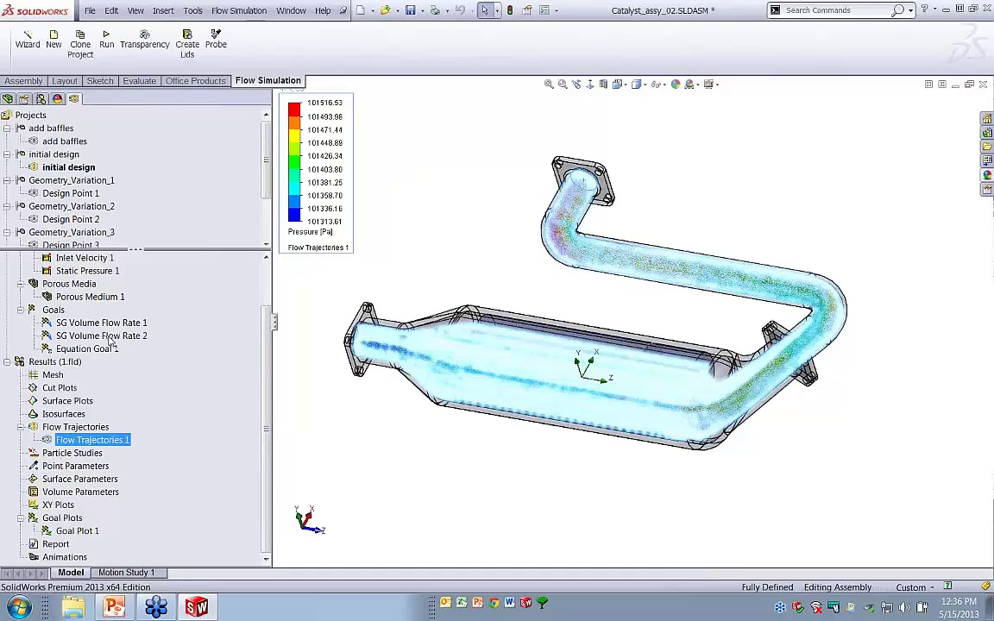
right_click(103, 441)
left_click(137, 278)
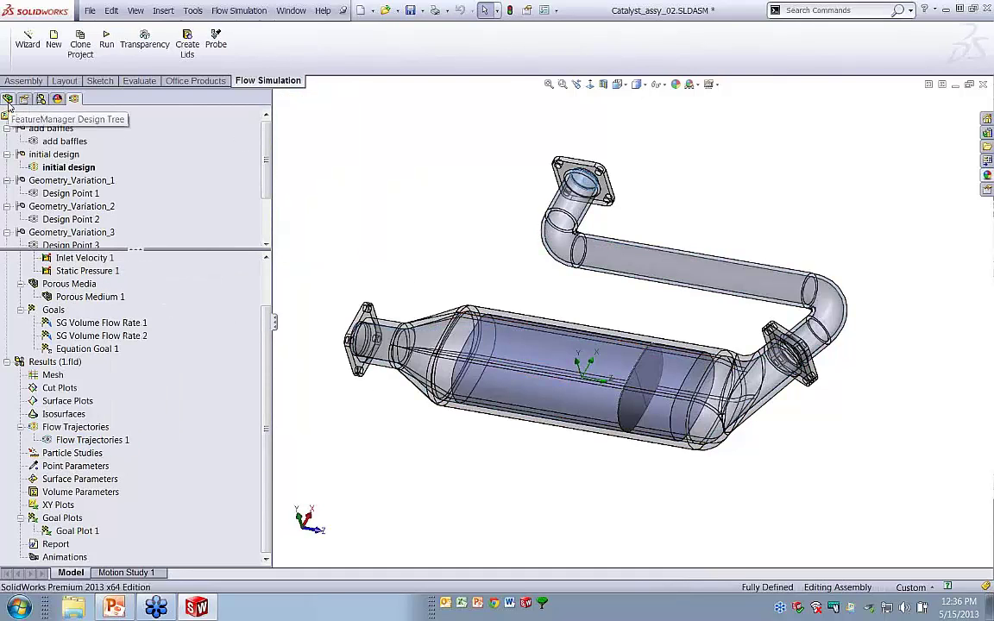
- Activate the add baffles project and display the assembly's component list beside the model
double_click(55, 142)
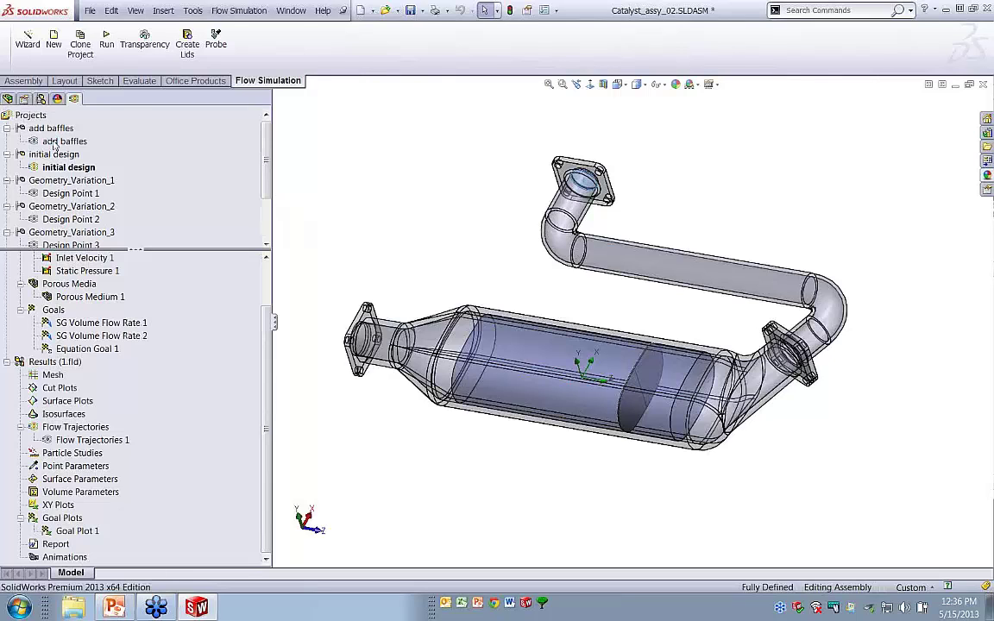
left_click(7, 99)
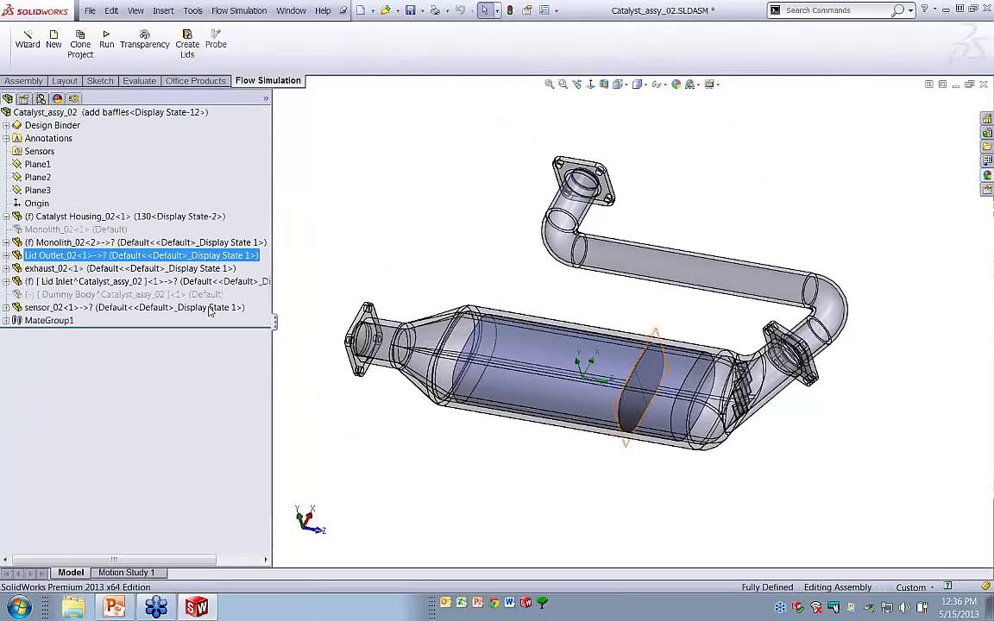
middle_click_drag(598, 325, 620, 410)
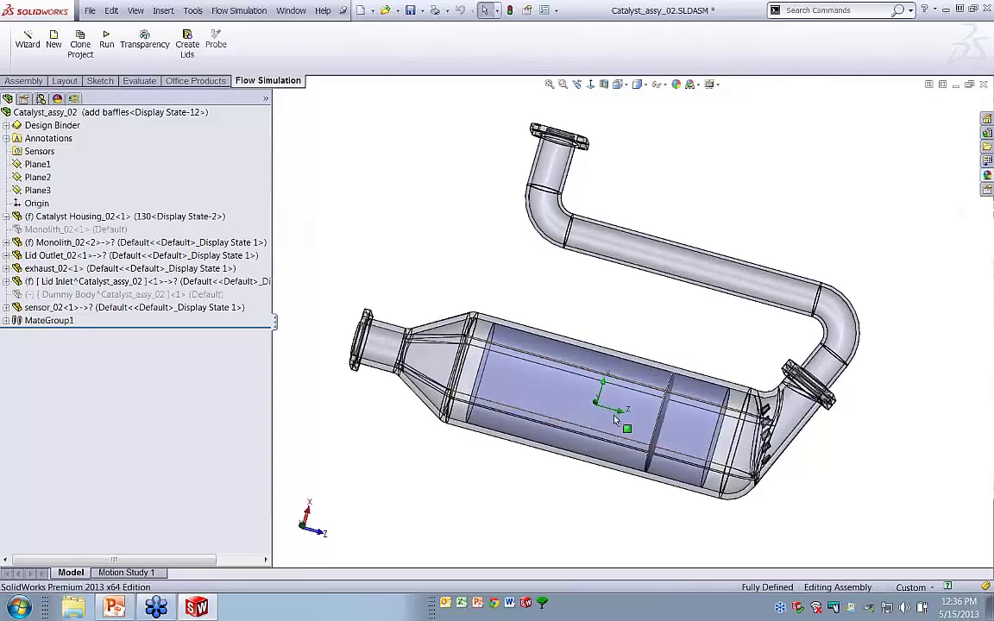
- Examine the row of angled baffles inside the catalyst housing inlet, close up and from several directions
scroll(735, 424, "down", 8)
mouse_move(735, 425)
middle_mouse_down()
mouse_move(734, 437)
mouse_move(730, 419)
middle_mouse_up()
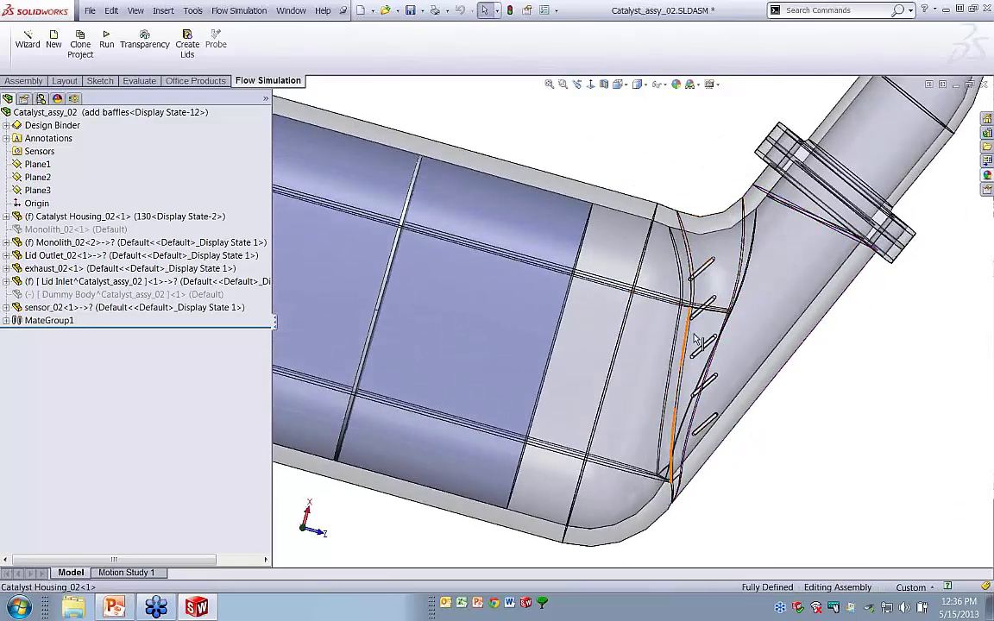
middle_click_drag(654, 298, 742, 299)
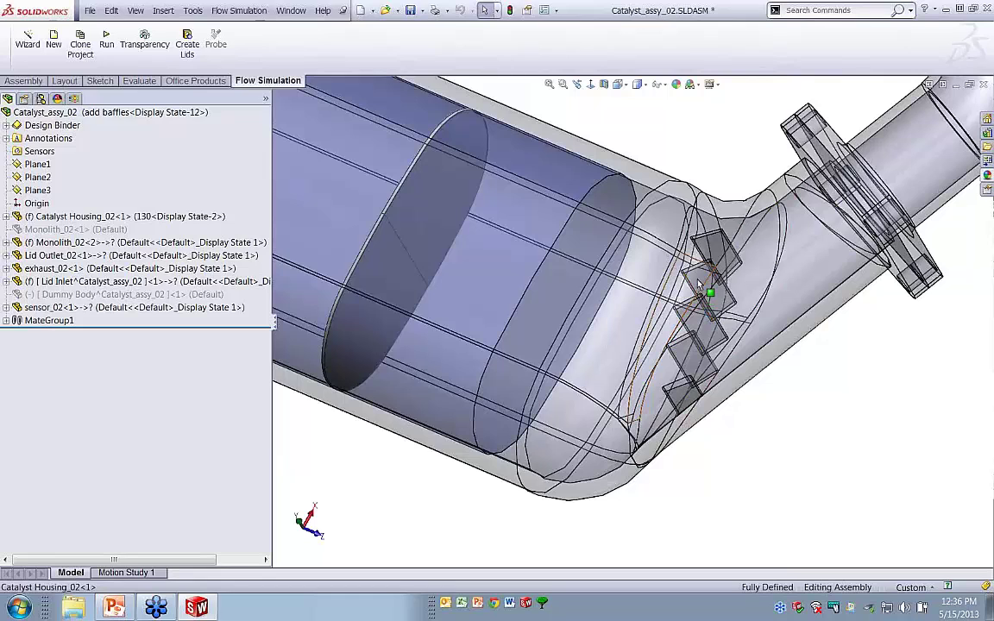
middle_click_drag(695, 292, 566, 254)
scroll(565, 254, "down", 4)
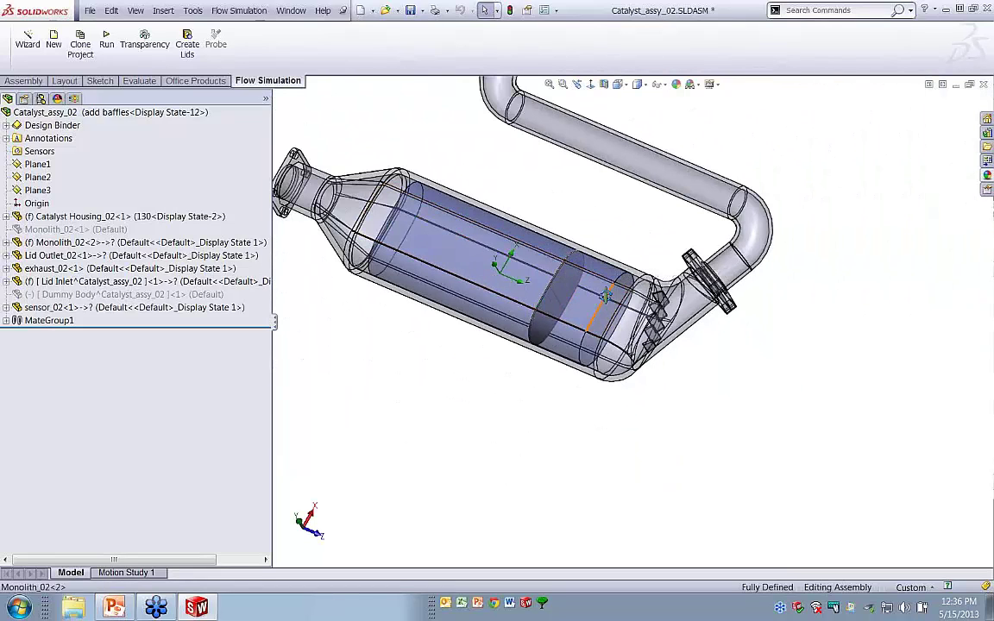
scroll(606, 281, "down", 1)
scroll(606, 280, "up", 1)
scroll(603, 269, "down", 5)
scroll(595, 264, "up", 4)
middle_click_drag(592, 270, 580, 319)
middle_click_drag(648, 349, 657, 433)
scroll(657, 434, "down", 1)
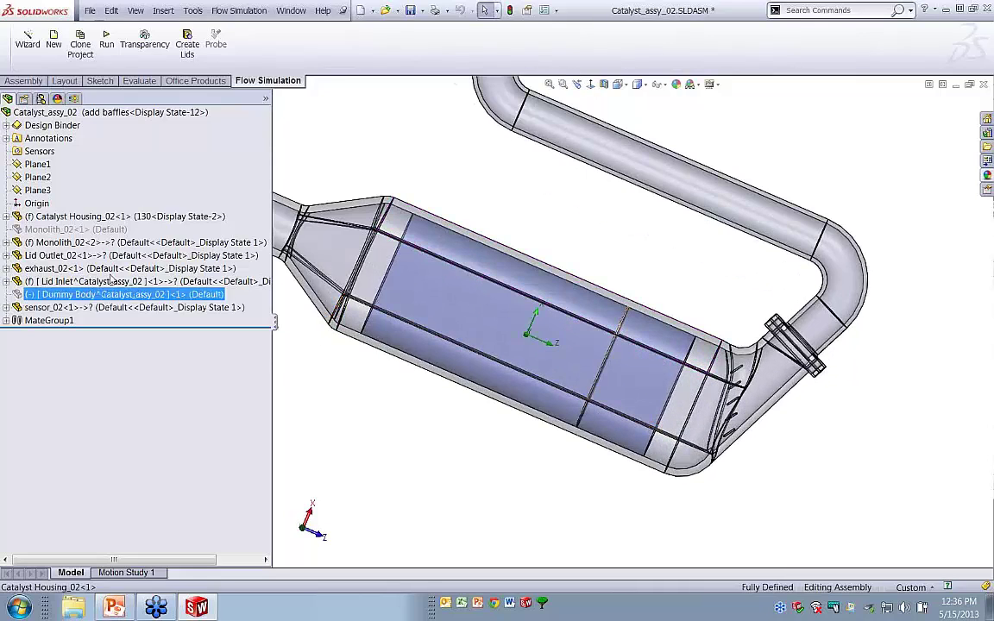
- Open the sketch of the baffles feature in Catalyst Housing_02 for editing and inspect its baffle angle dimension up close
left_click(39, 242)
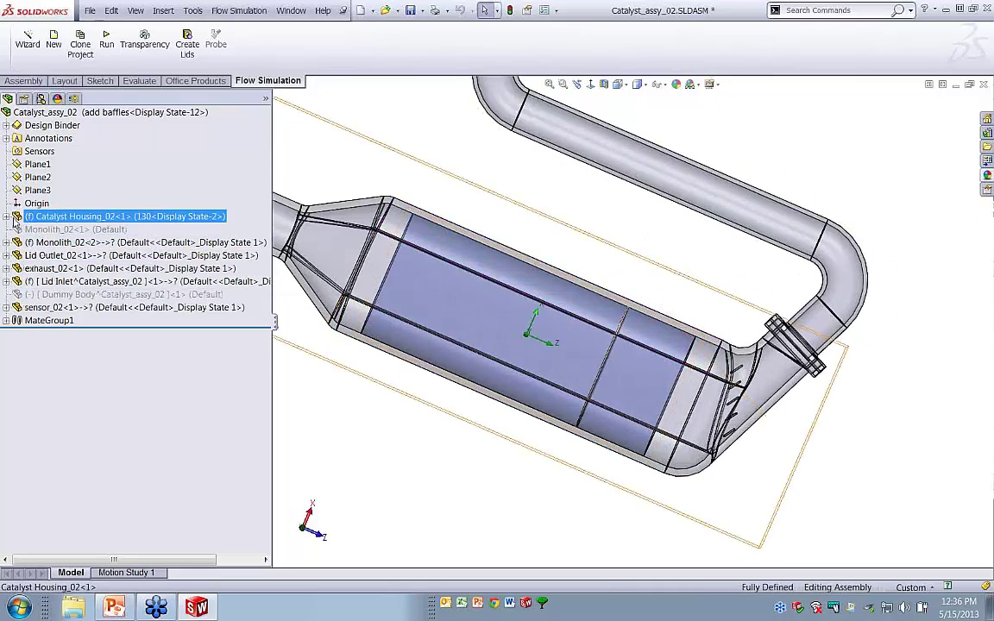
left_click(7, 217)
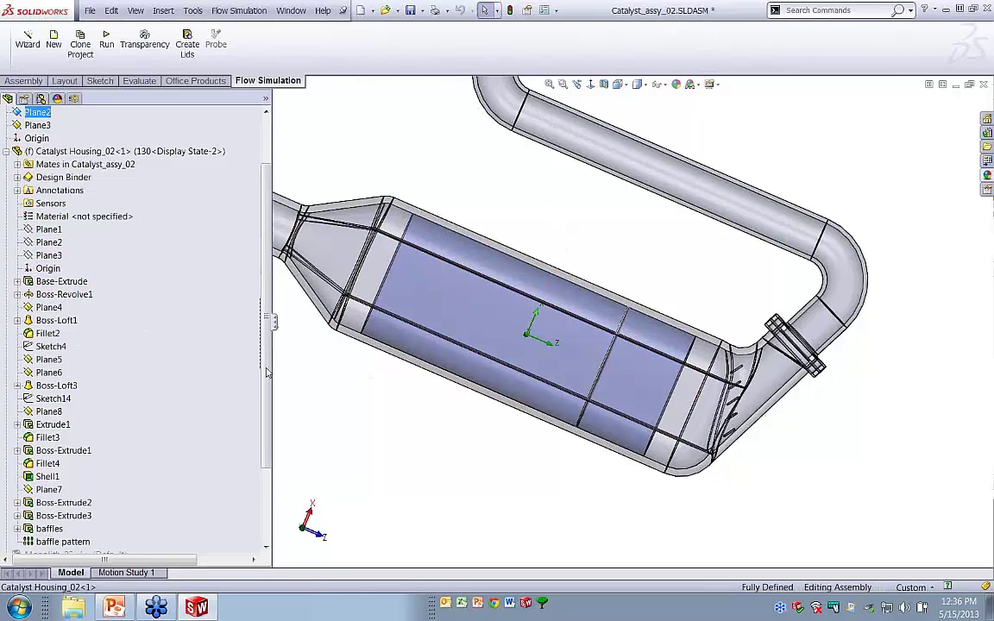
left_click_drag(266, 368, 266, 457)
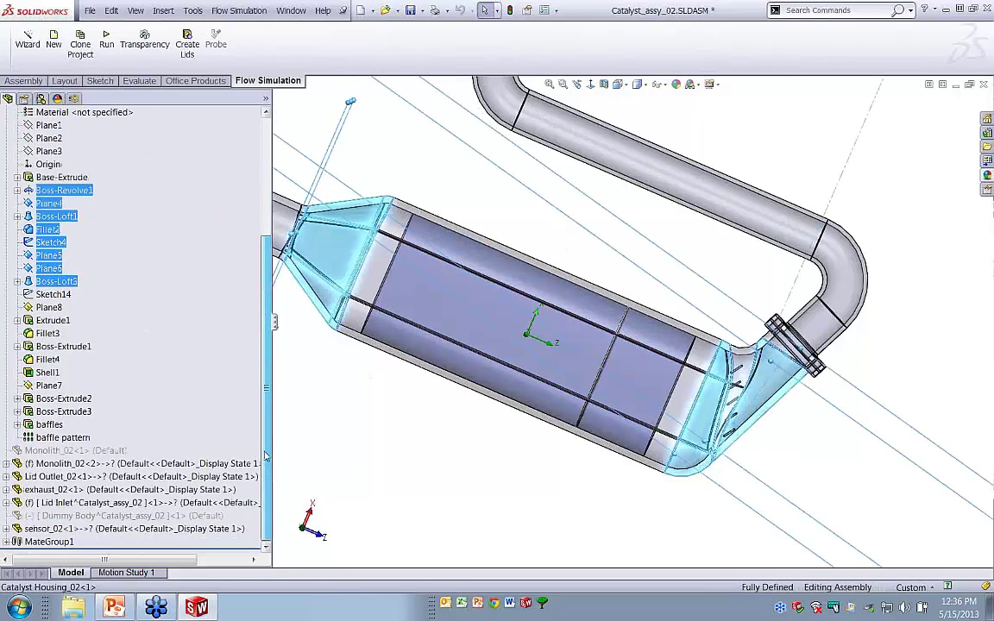
left_click(17, 425)
right_click(52, 437)
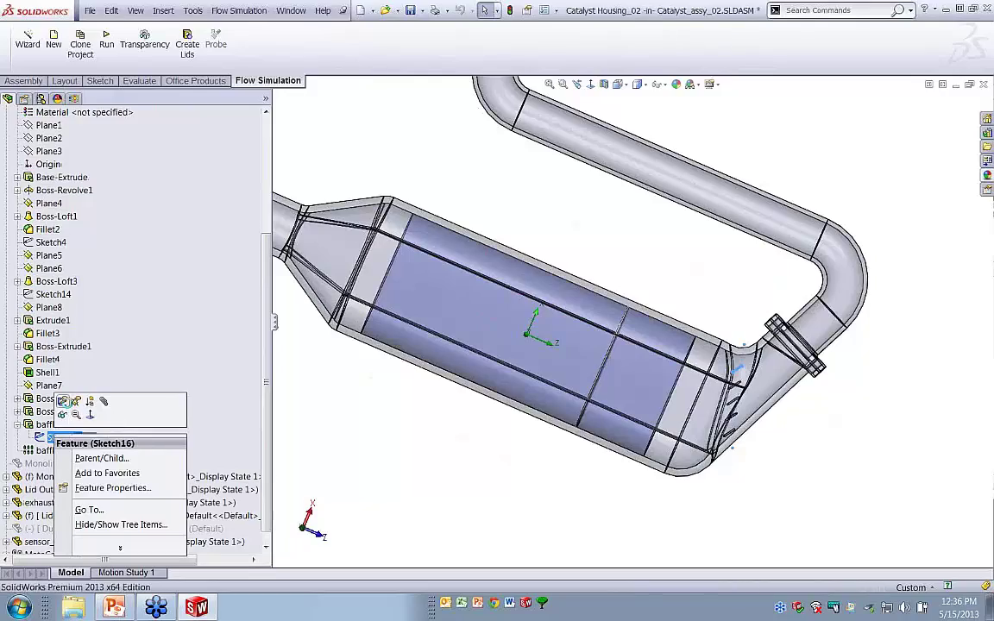
left_click(62, 402)
mouse_move(470, 382)
middle_mouse_down()
mouse_move(478, 439)
mouse_move(463, 391)
mouse_move(466, 399)
mouse_move(485, 371)
mouse_move(471, 373)
middle_mouse_up()
scroll(703, 280, "down", 5)
middle_click_drag(702, 283, 641, 278)
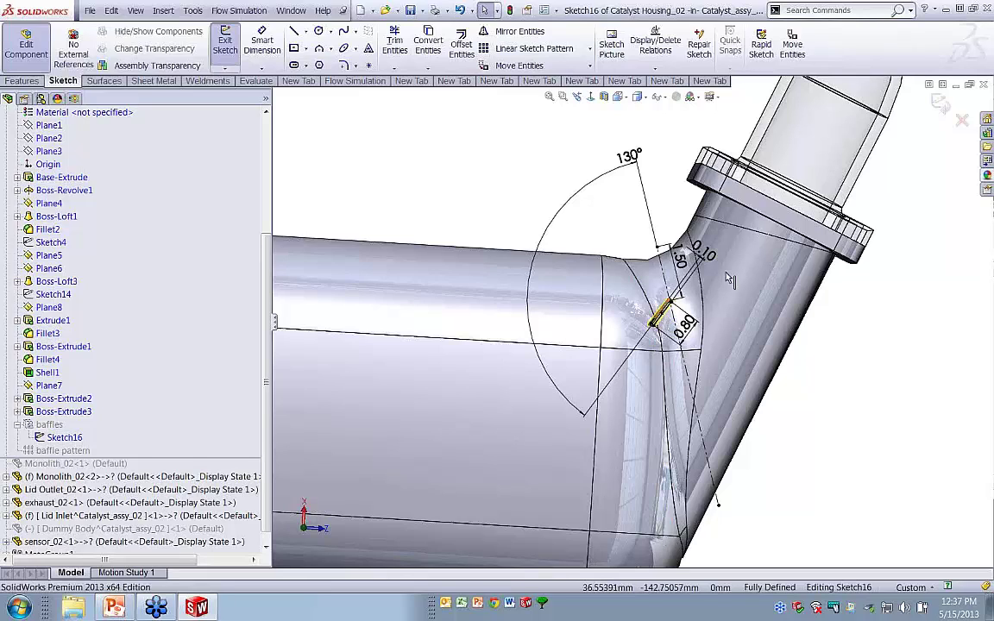
- Exit the baffle sketch discarding changes and return from part to assembly editing, declining each mesh settings reset
left_click(963, 121)
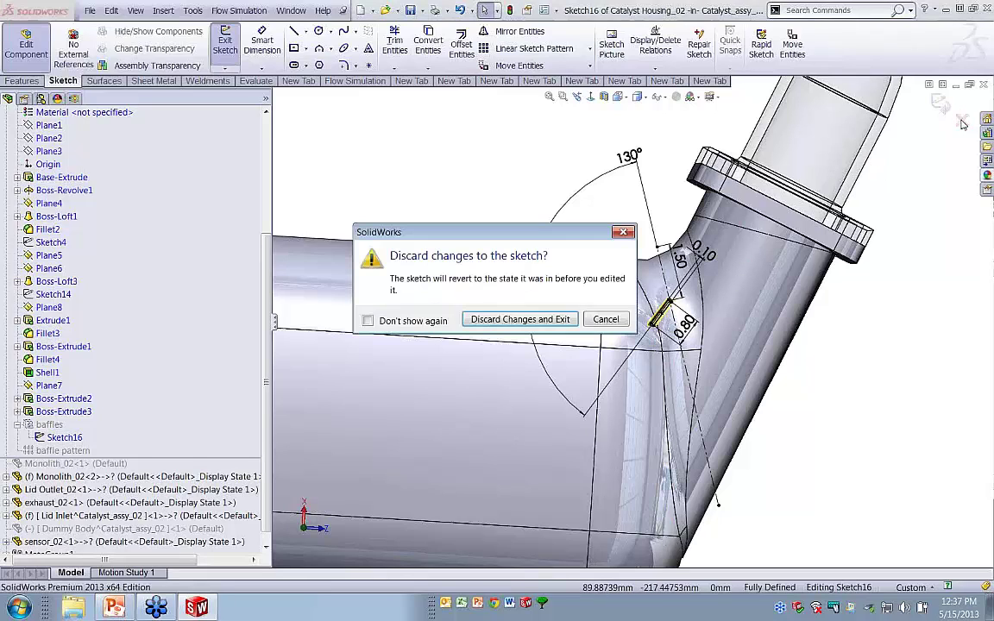
left_click(535, 320)
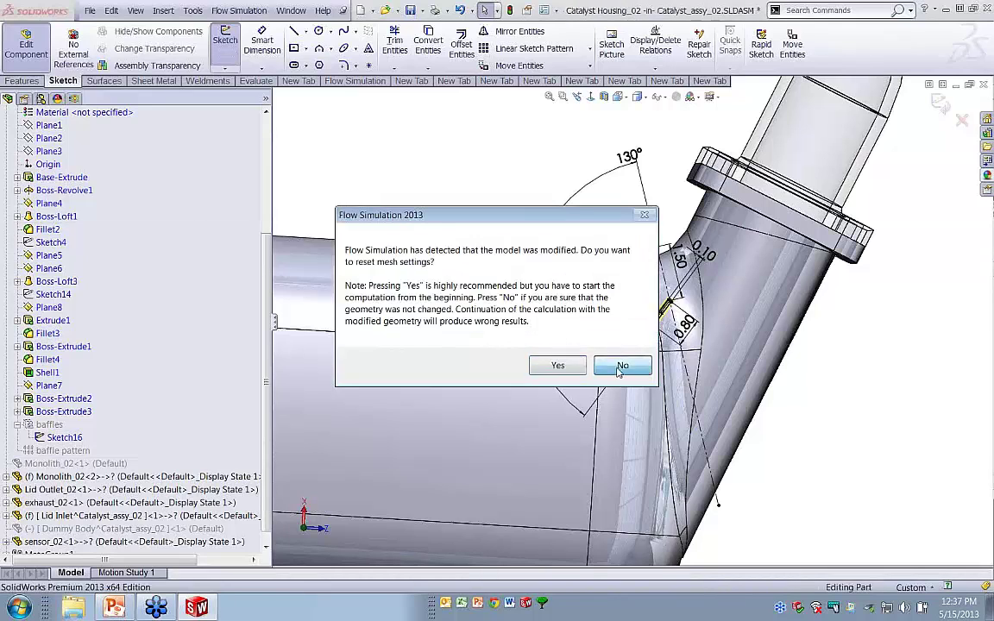
left_click(626, 367)
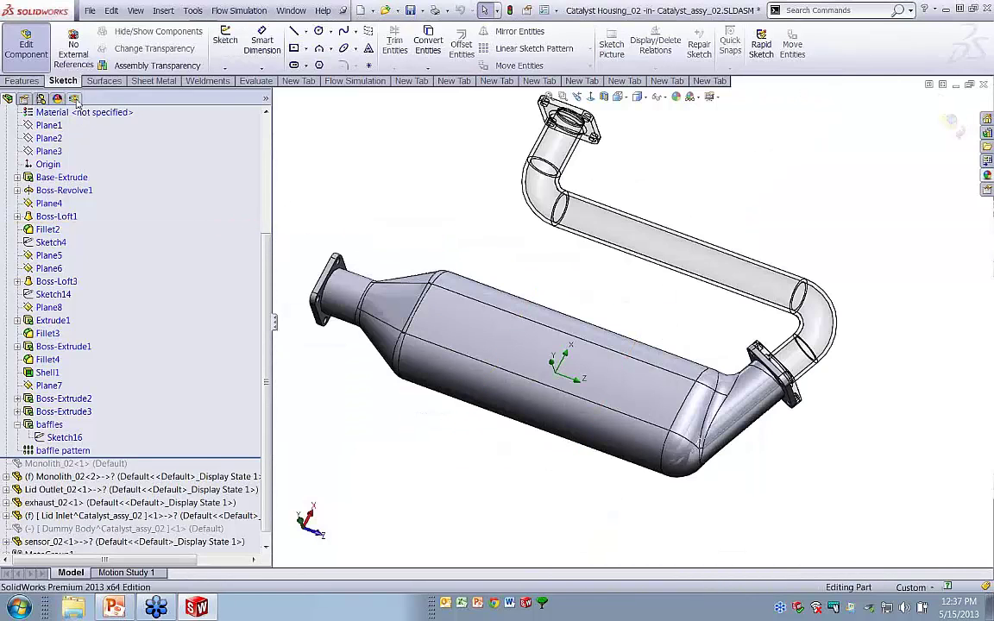
left_click(954, 126)
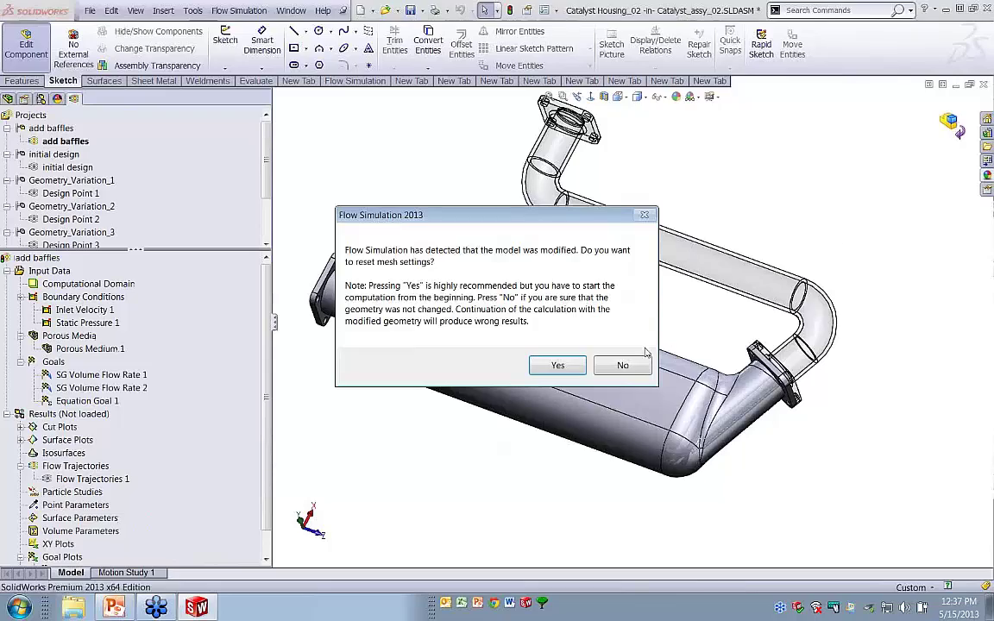
left_click(622, 365)
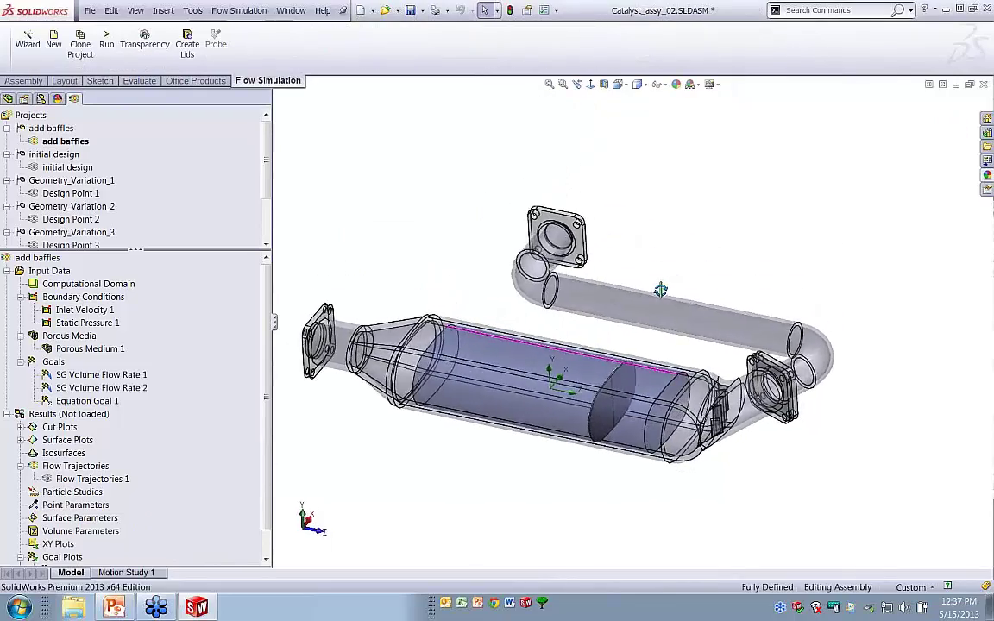
- Open the parametric study of the add baffles project and view the baffles from the side alongside its input variable
middle_click_drag(660, 291, 720, 445)
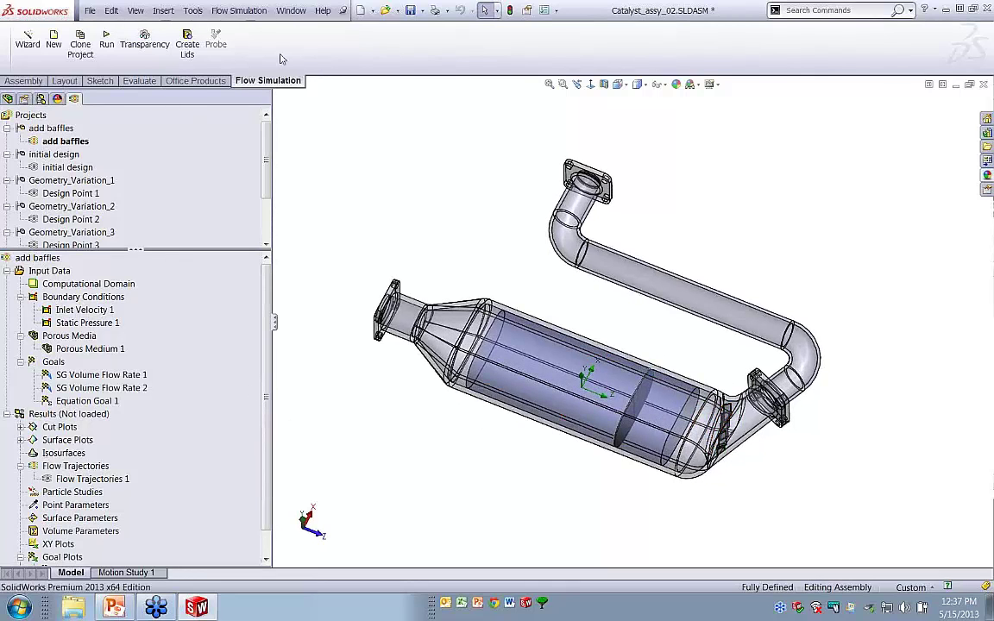
left_click(240, 10)
mouse_move(280, 162)
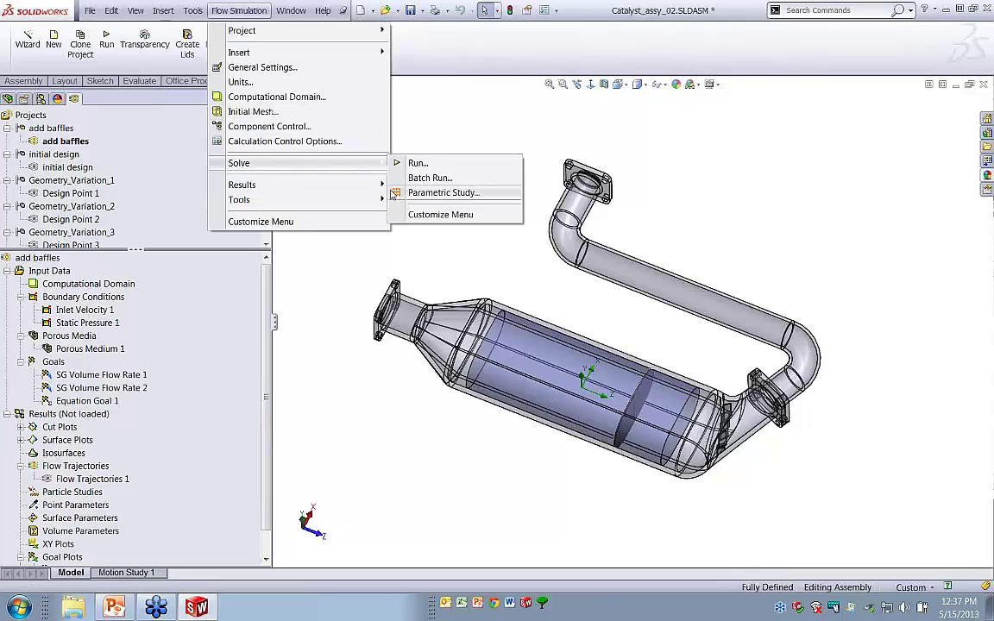
left_click(424, 194)
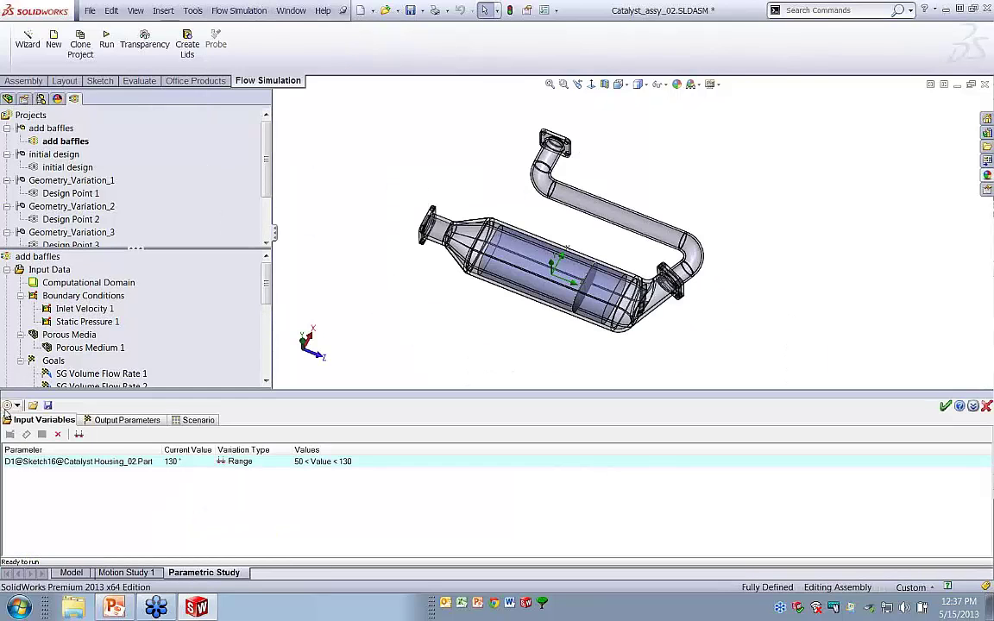
middle_click_drag(585, 310, 597, 299)
scroll(630, 267, "down", 2)
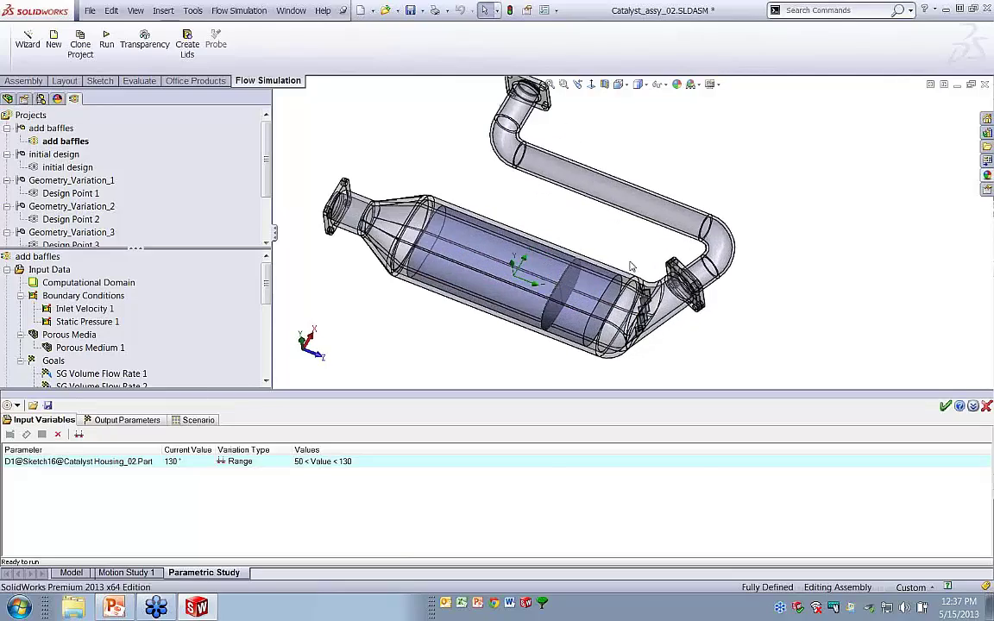
middle_click_drag(630, 267, 640, 353)
scroll(634, 321, "down", 3)
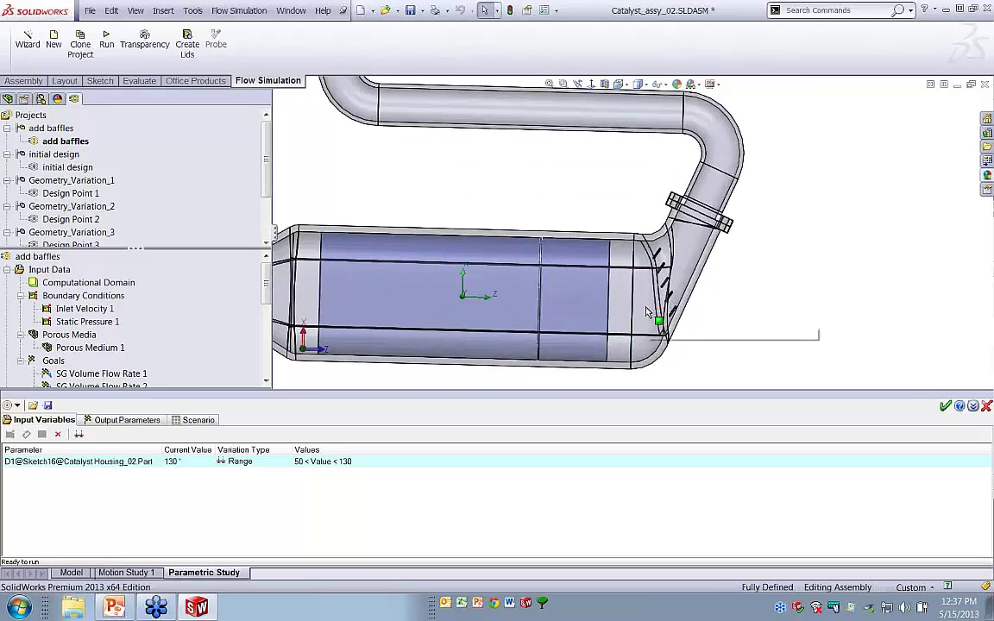
- Choose Goal Optimization as the parametric study type and open the variation range of the baffle angle variable
left_click(16, 405)
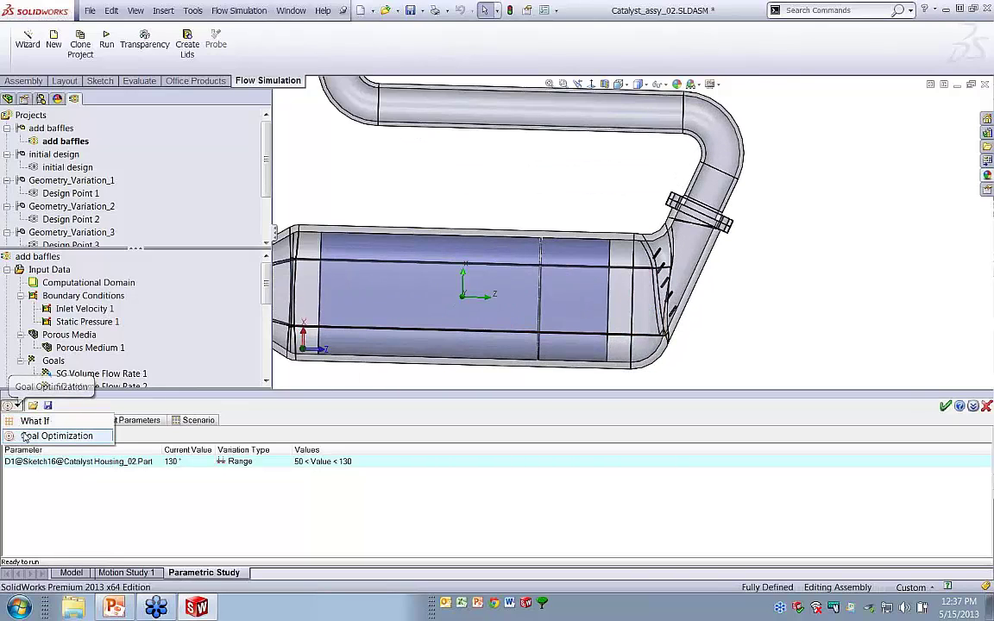
left_click(39, 435)
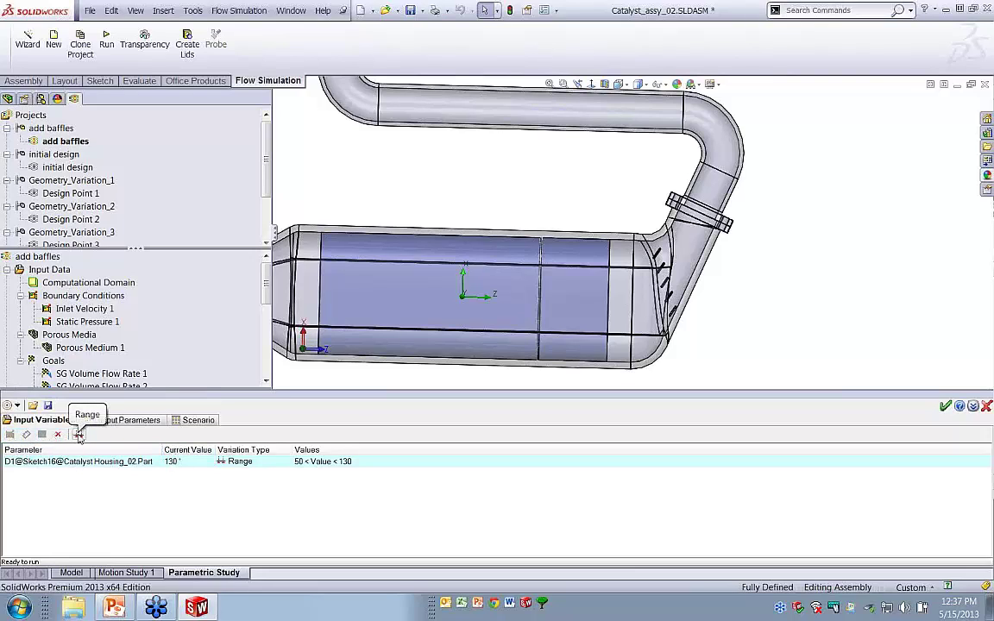
left_click(78, 436)
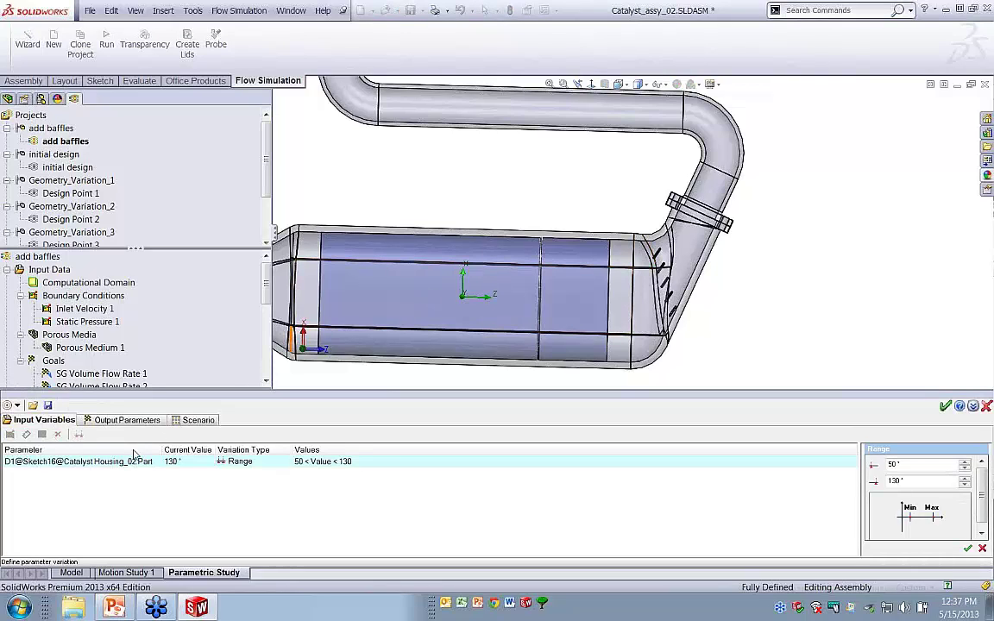
- Close the parametric study and reopen it for the add baffles project with its input variable list cleared
left_click(987, 406)
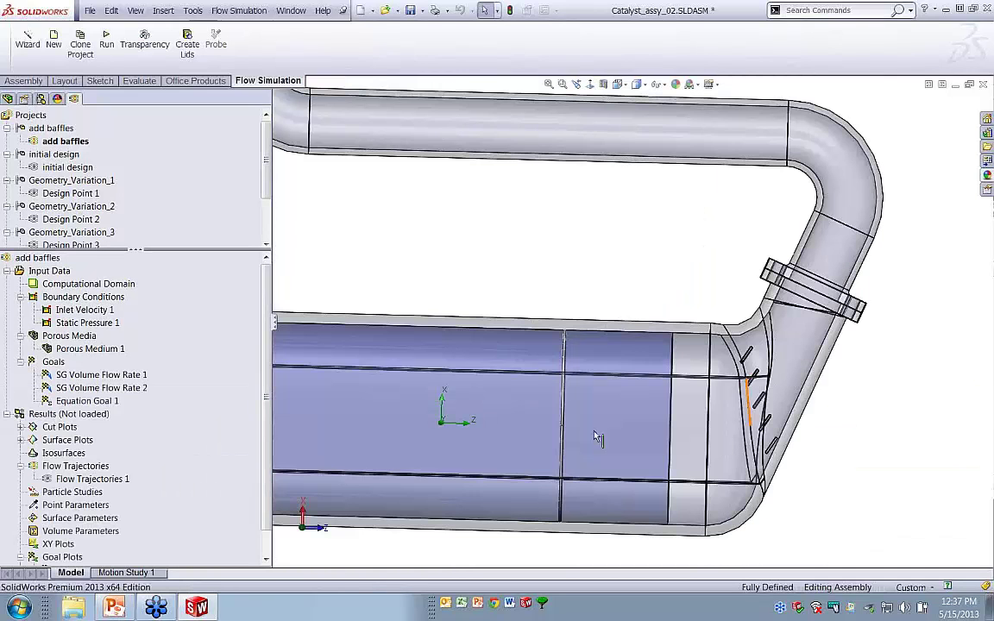
left_click(238, 10)
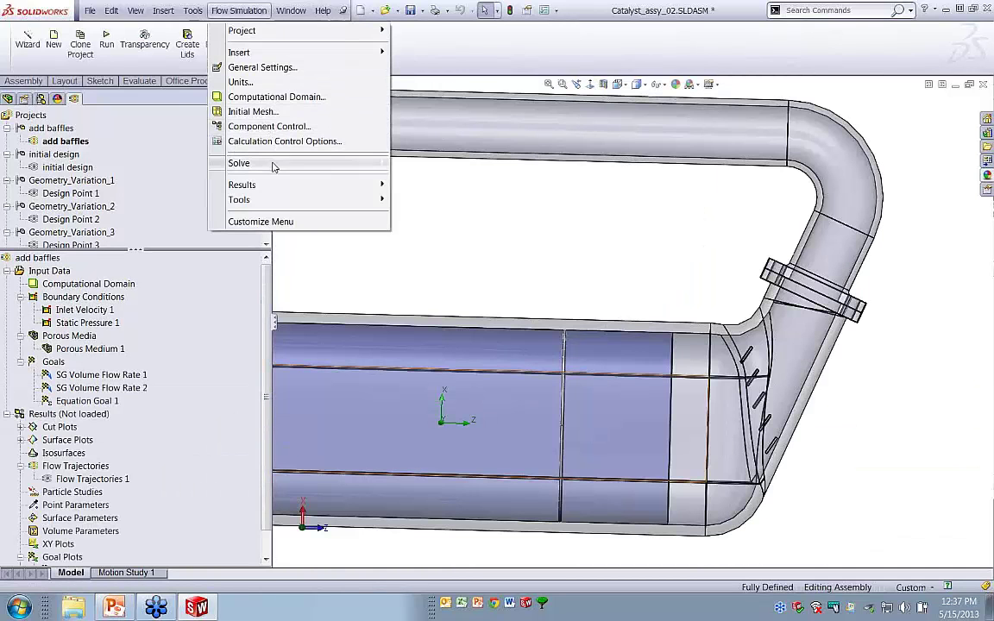
mouse_move(302, 164)
left_click(427, 194)
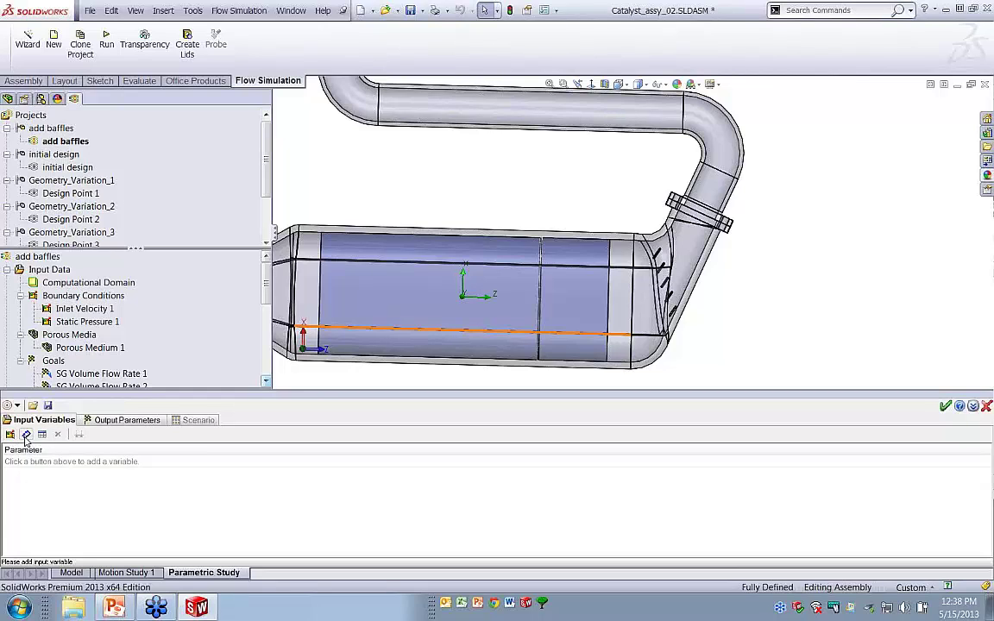
- Add the baffle angle dimension D1 of Sketch16 in Catalyst Housing_02 as the study's input variable
left_click(26, 435)
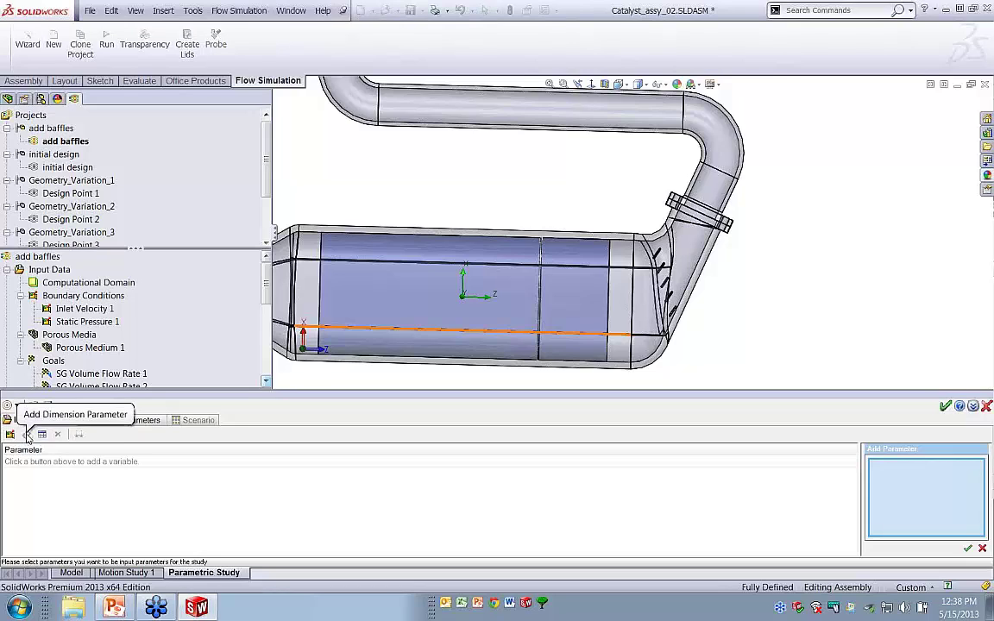
left_click(9, 99)
scroll(250, 194, "down", 3)
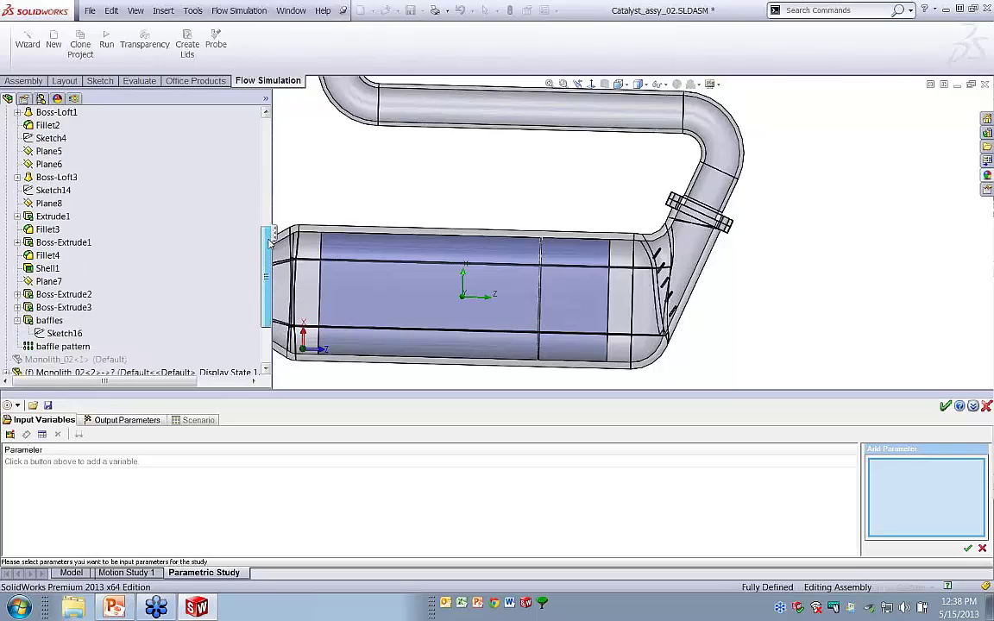
left_click(66, 334)
right_click(67, 334)
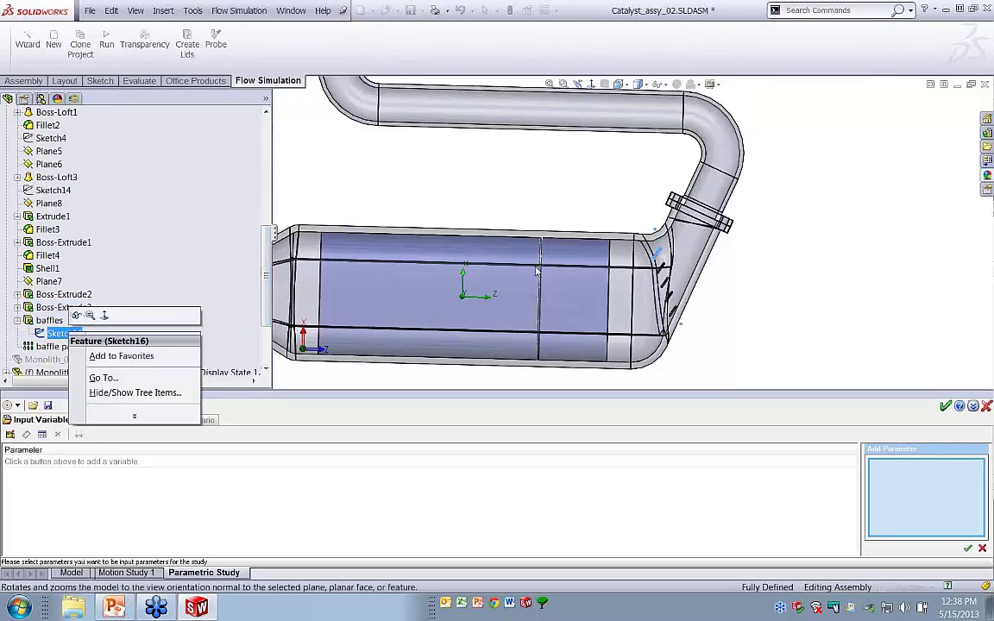
left_click(77, 315)
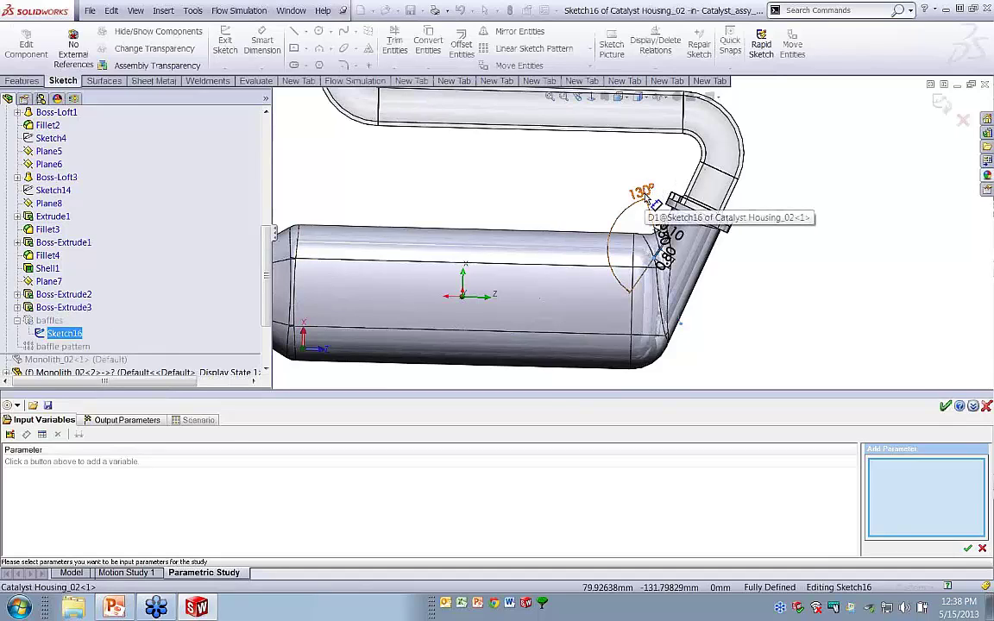
left_click(644, 195)
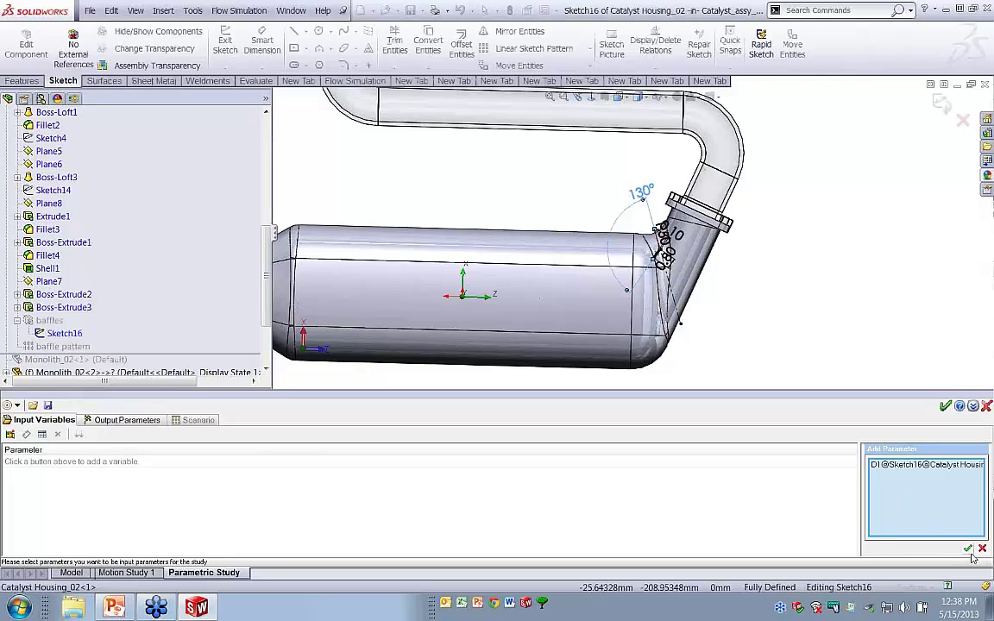
key("Return")
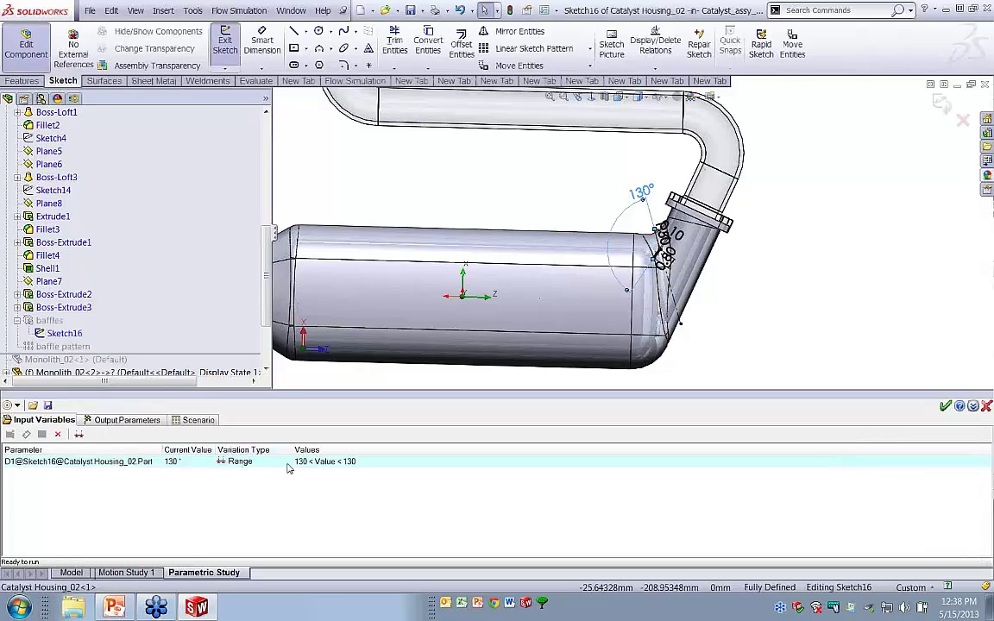
- Set the baffle angle's variation range to a minimum of 50° and a maximum of 130°
left_click(325, 462)
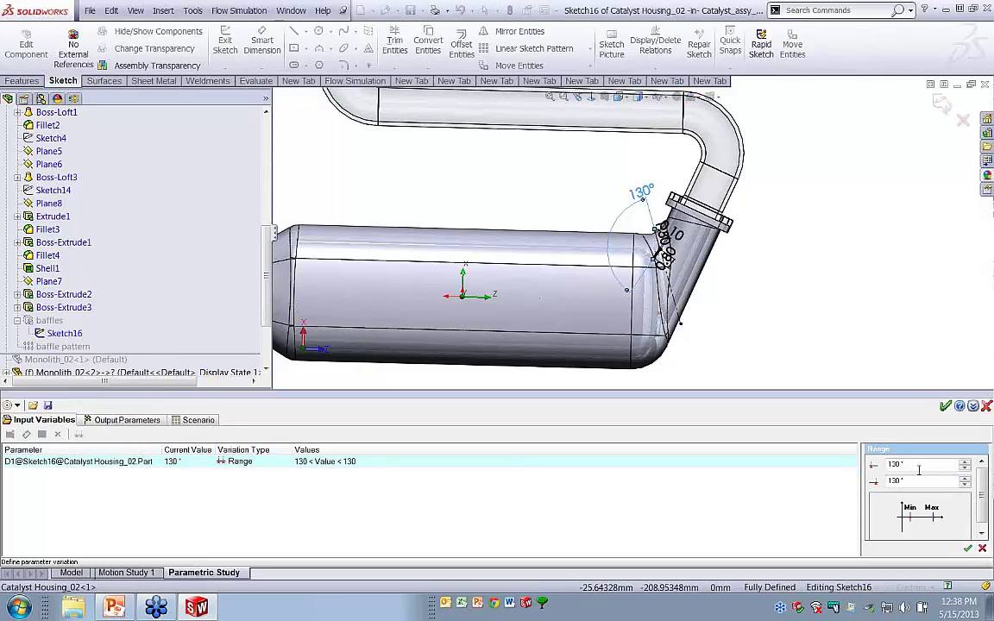
left_click_drag(916, 467, 870, 464)
type("50")
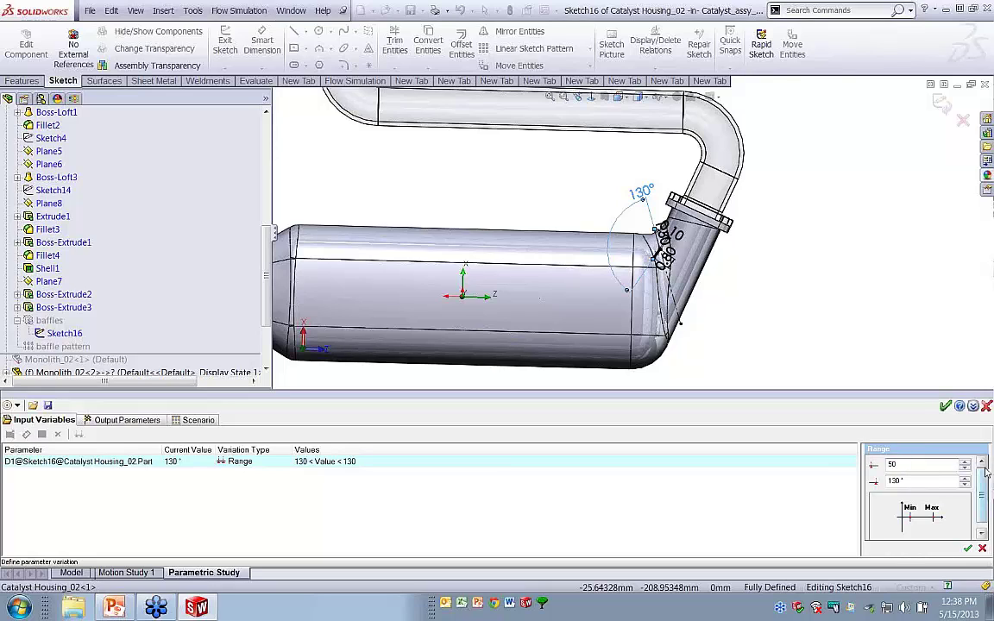
left_click(934, 481)
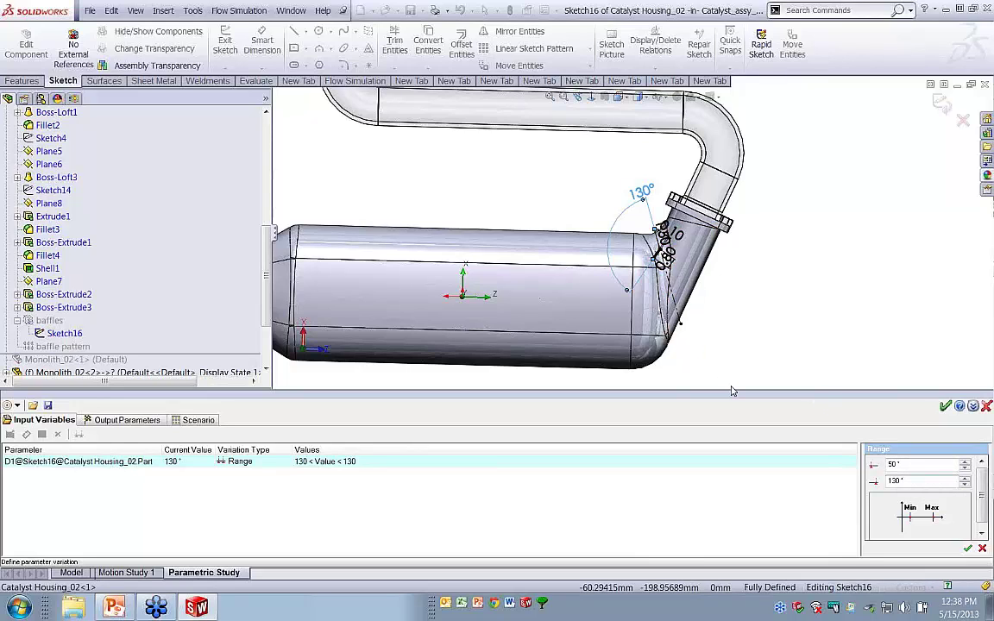
left_click(969, 549)
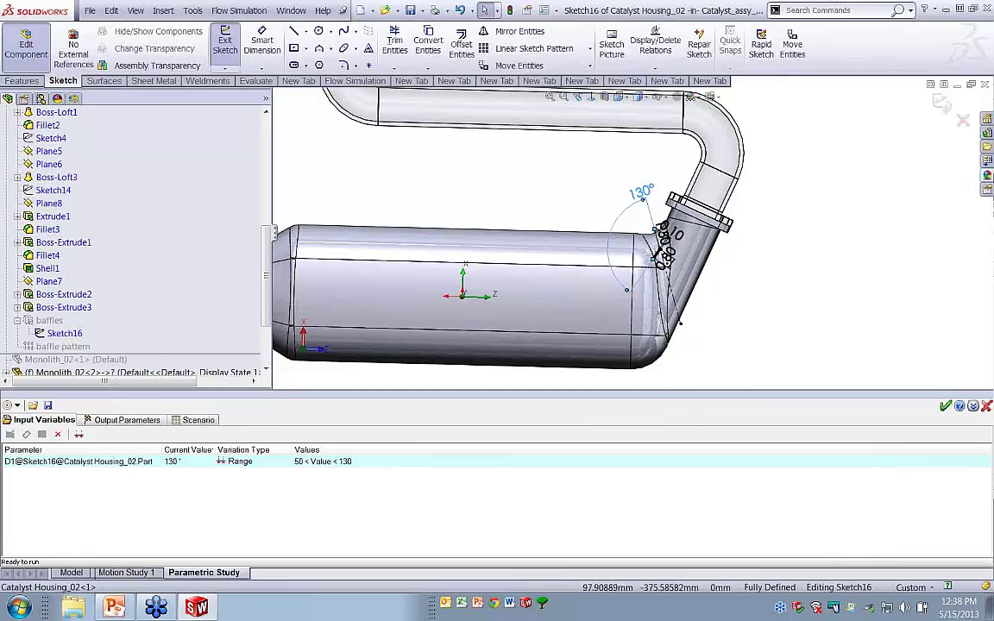
- Exit the baffle sketch and return to editing the assembly, declining each mesh settings reset
left_click(943, 105)
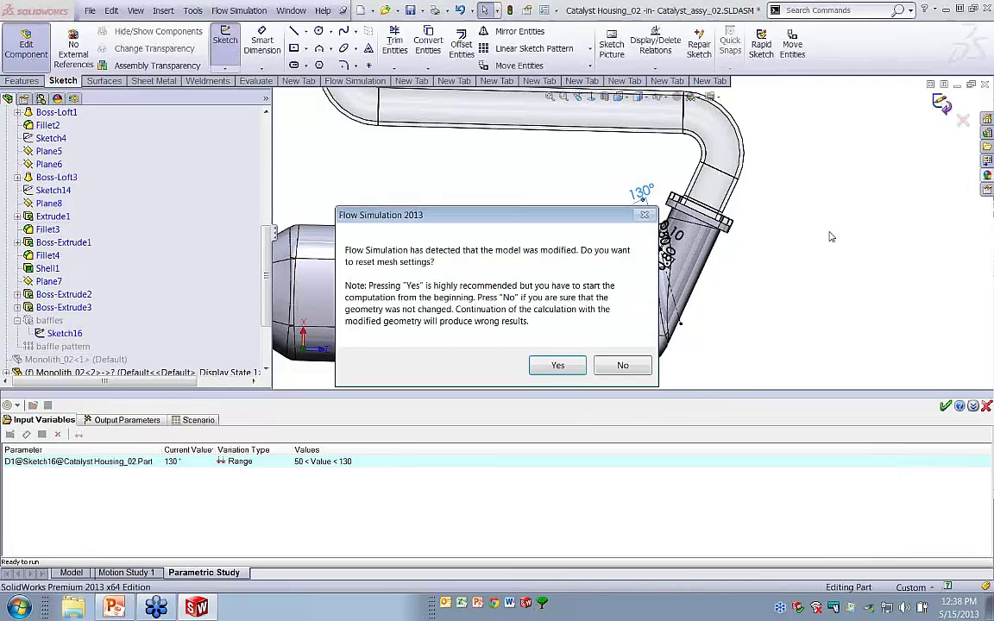
left_click(622, 365)
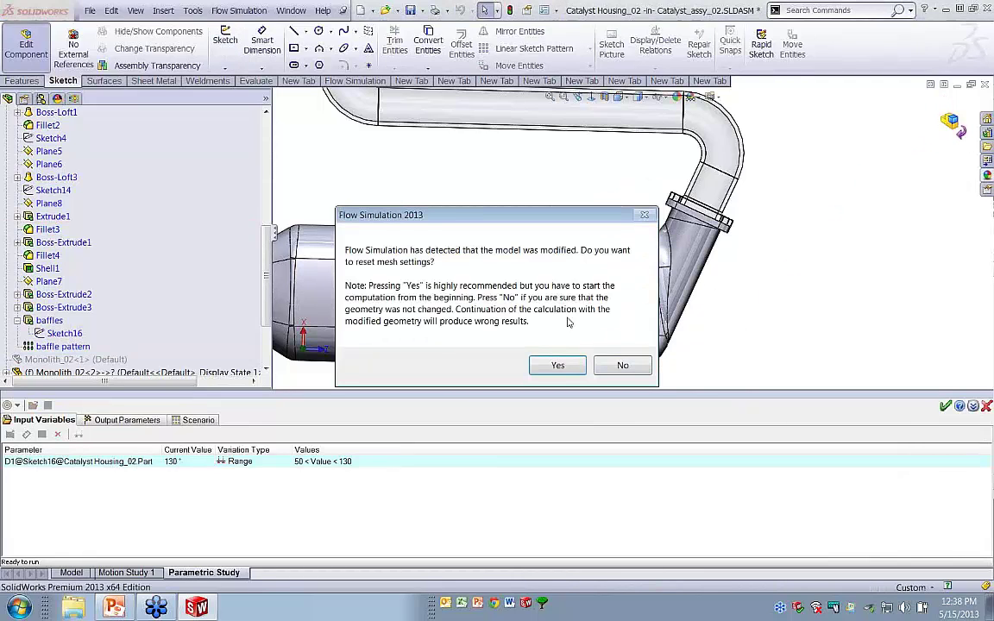
left_click(623, 365)
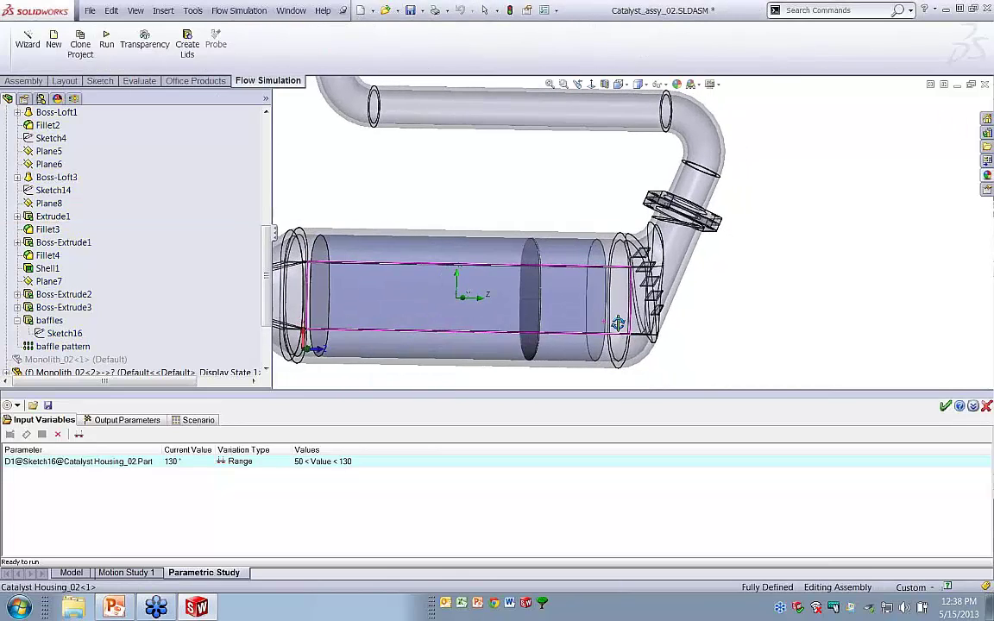
- Remove the existing output parameter from the study and add Equation Goal 1 as the output goal again
left_click(138, 421)
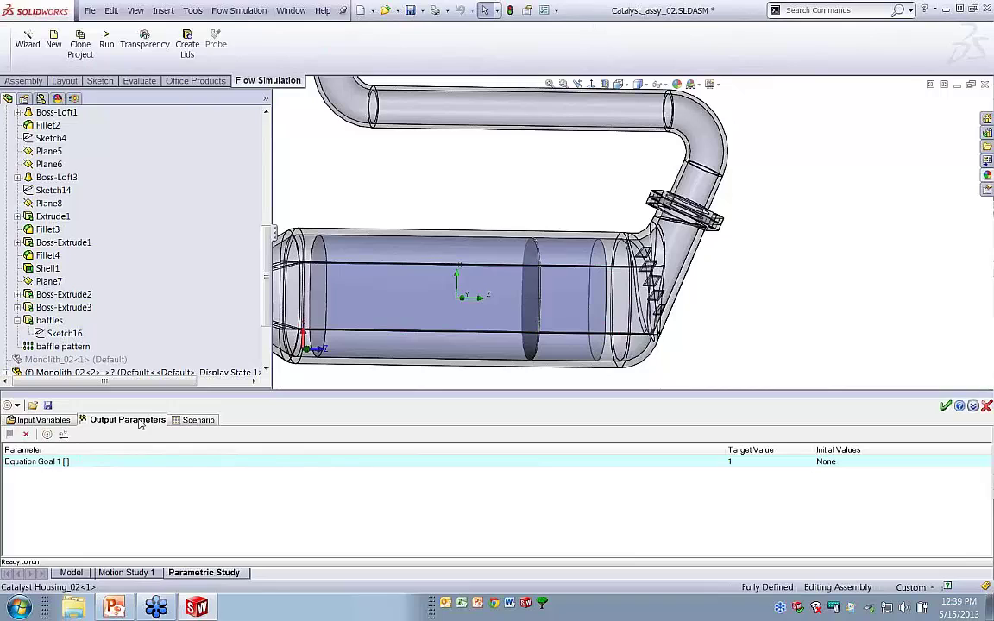
middle_click_drag(594, 346, 567, 339)
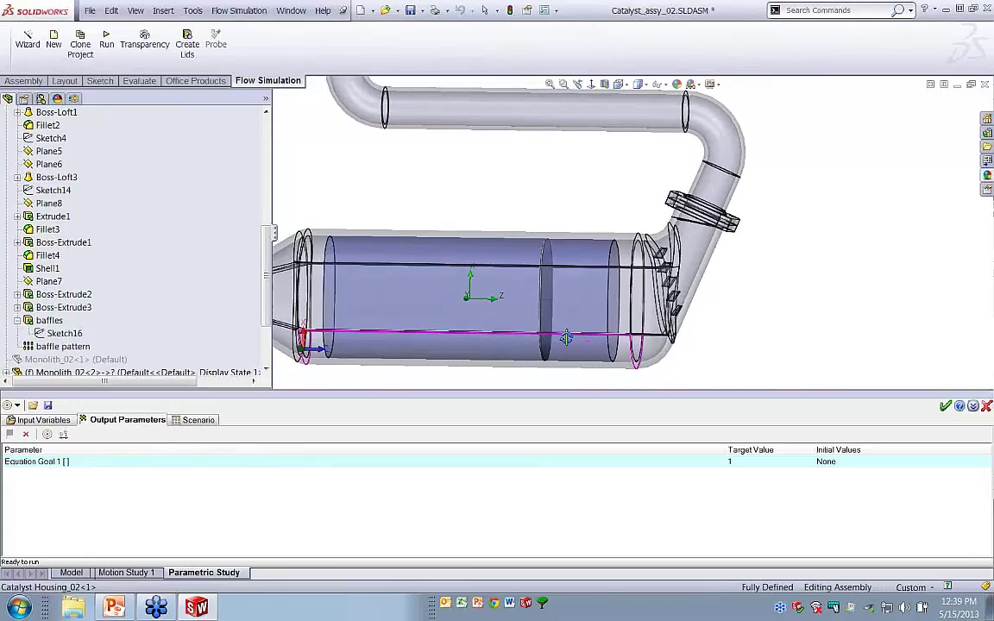
scroll(567, 339, "down", 1)
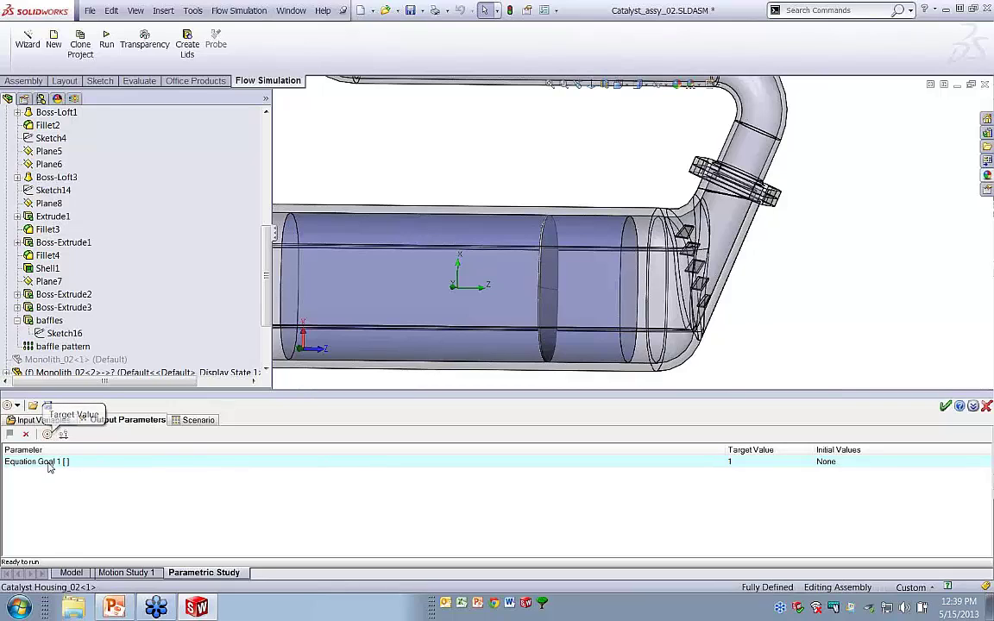
key("Delete")
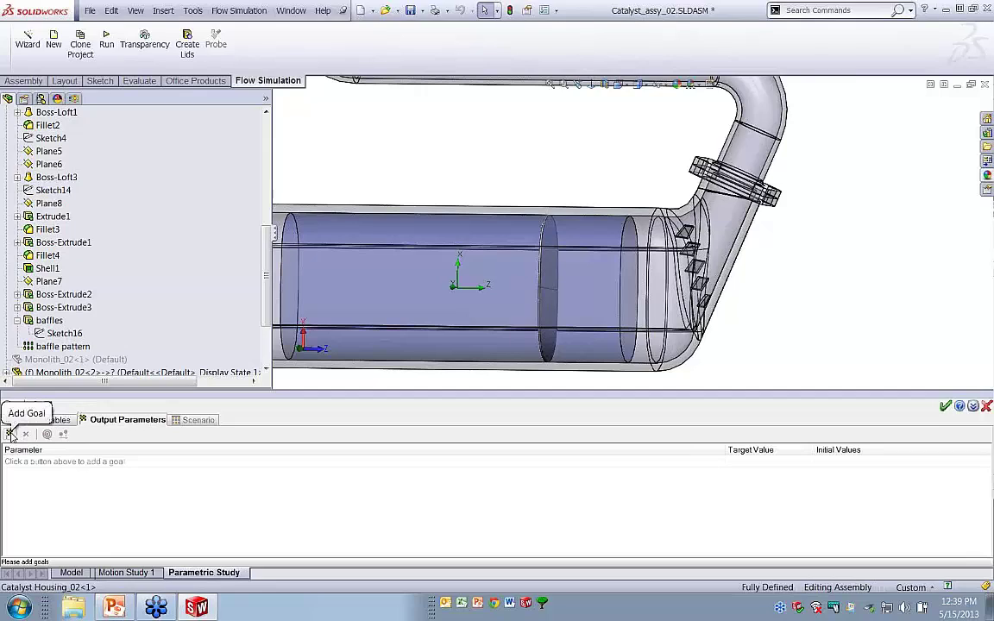
left_click(10, 435)
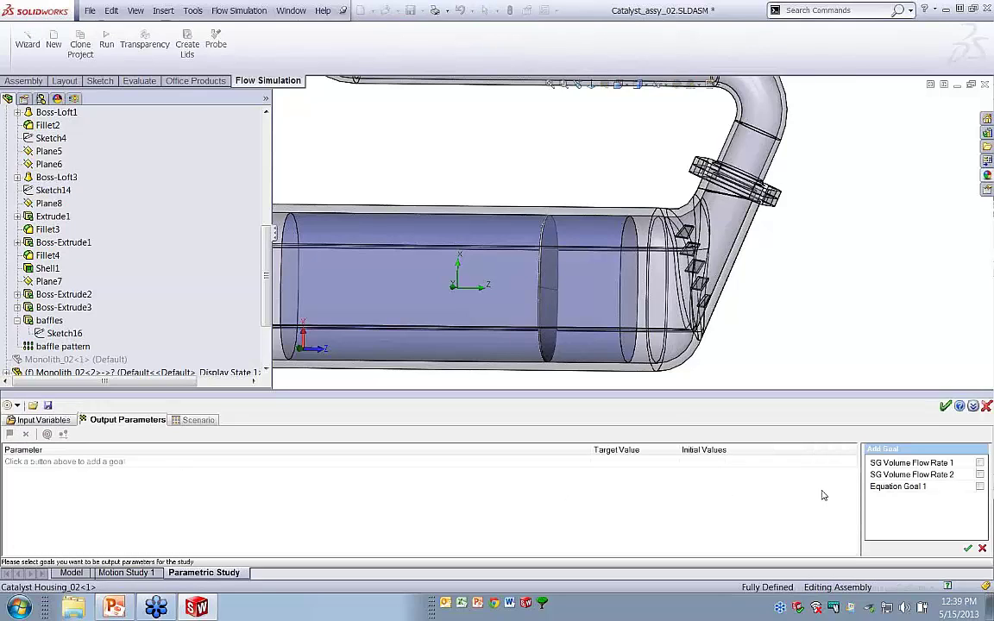
left_click(981, 488)
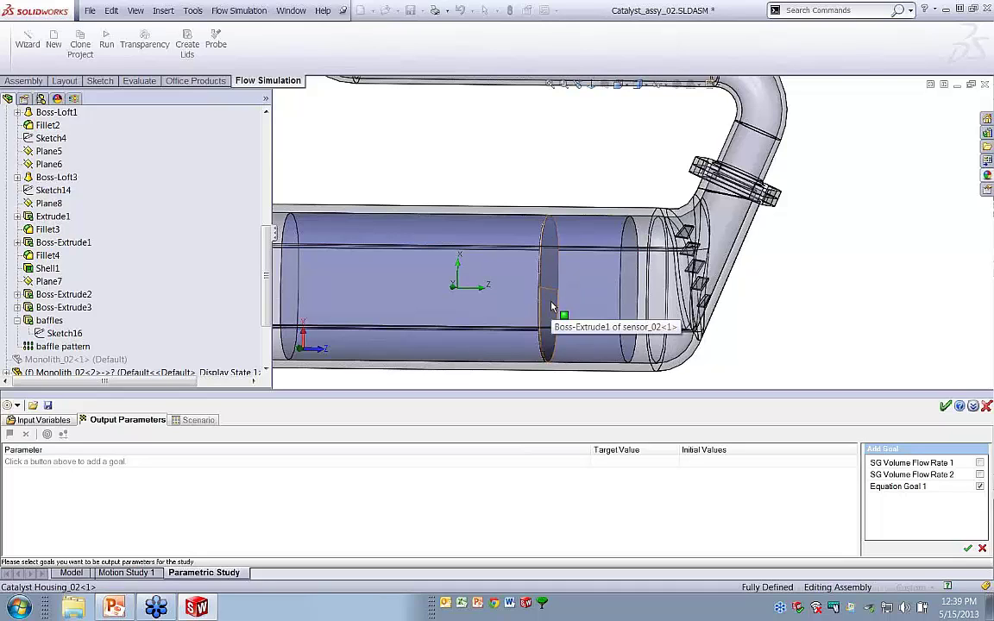
left_click(969, 549)
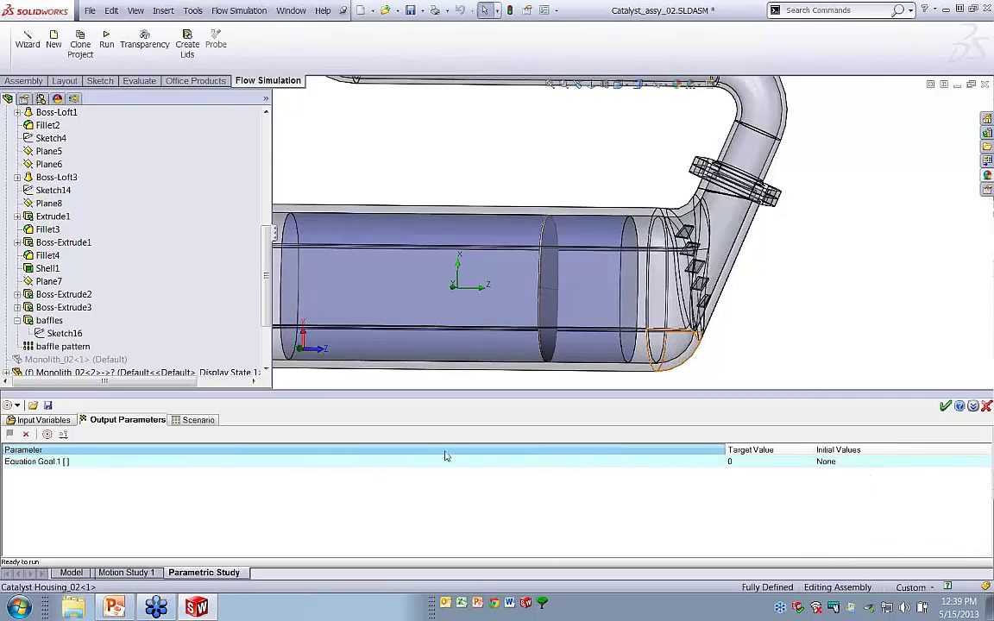
- Set Equation Goal 1's target value to 1 with a maximum deviation of 0.01
left_click(47, 435)
left_click_drag(917, 465, 860, 463)
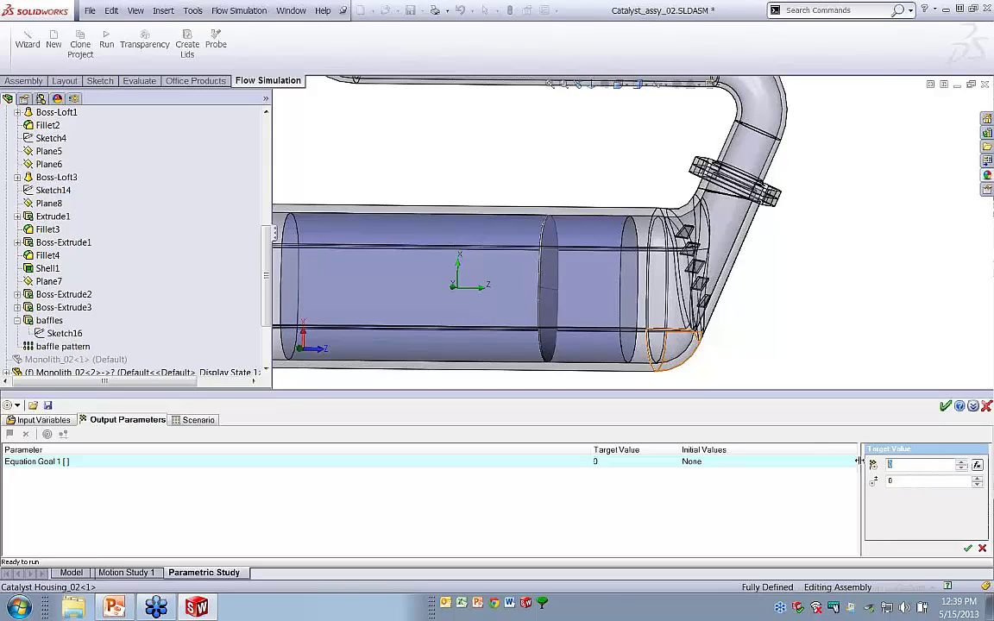
type("1")
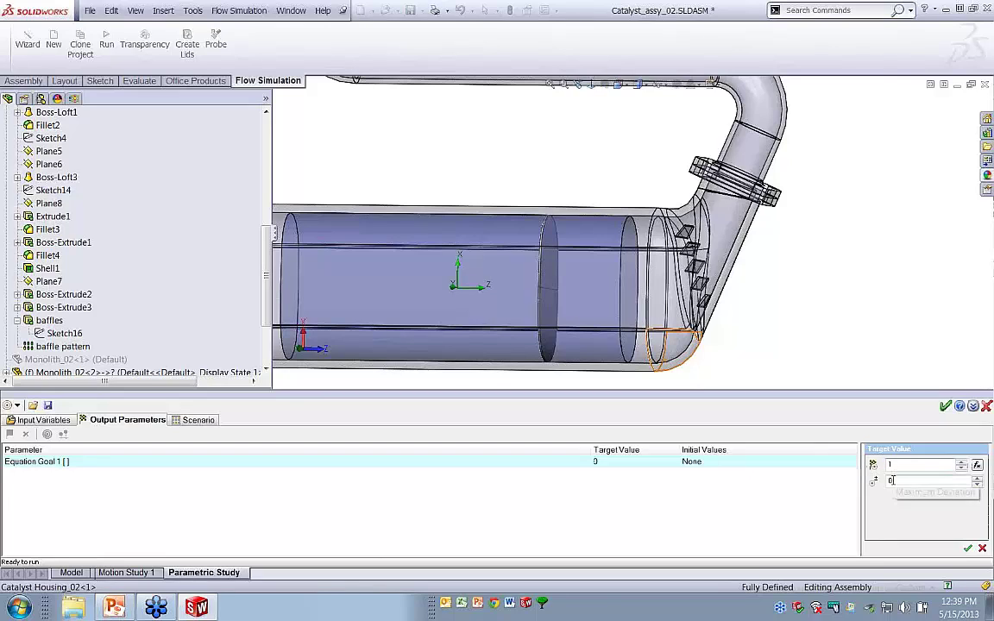
left_click_drag(894, 481, 882, 492)
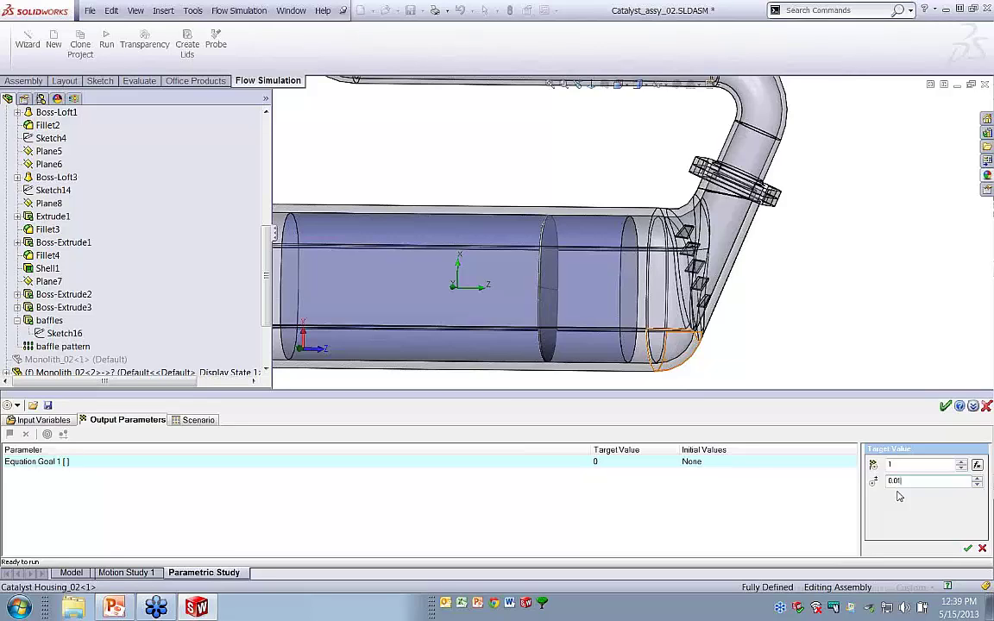
left_click(969, 550)
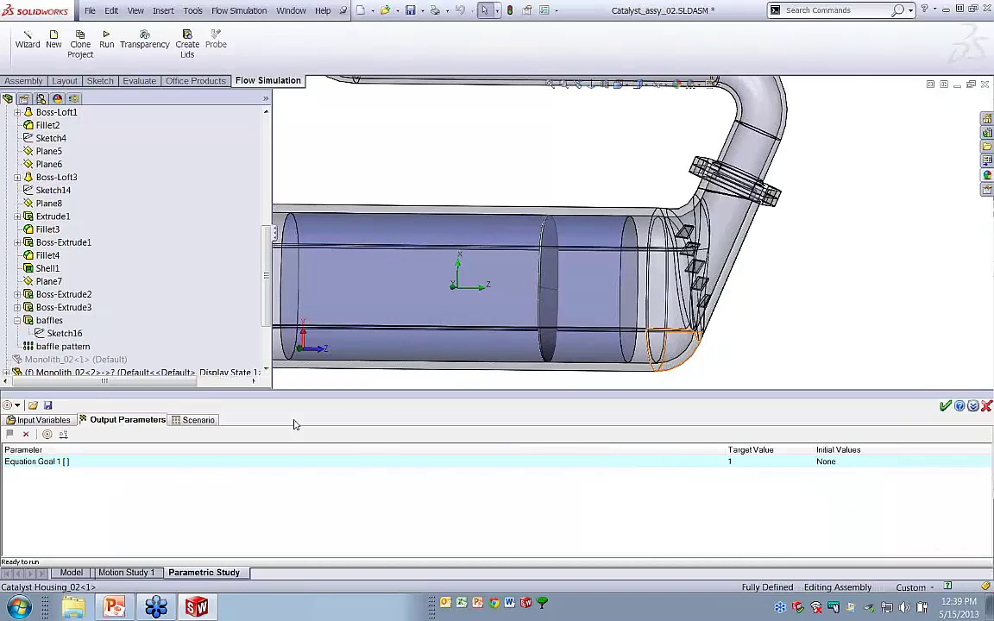
- Review the goal optimization scenario without resetting it, comparing the baffle angle and Equation Goal 1 values across the design points
left_click(196, 420)
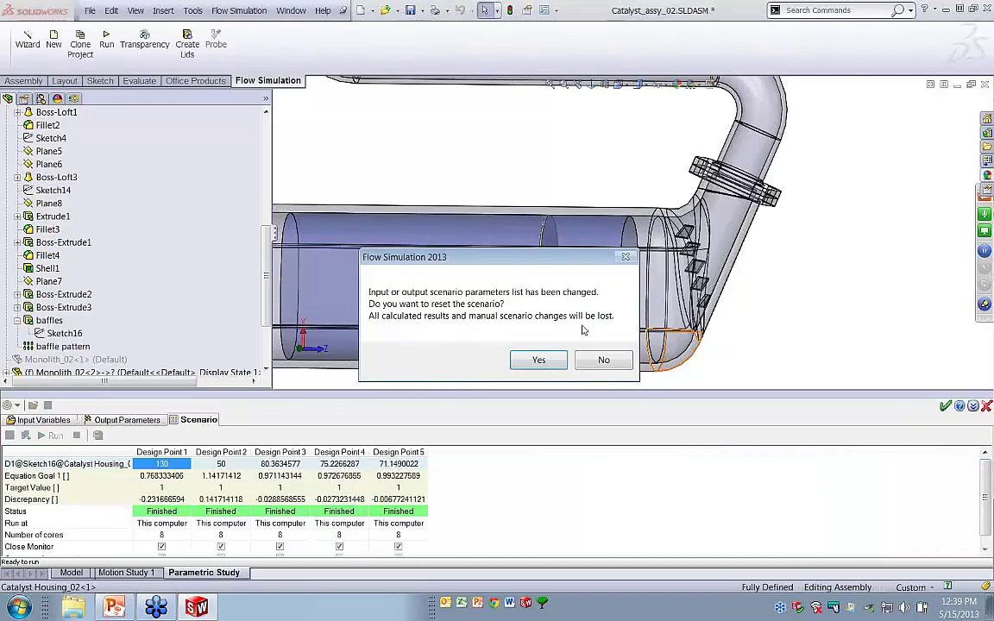
left_click(618, 364)
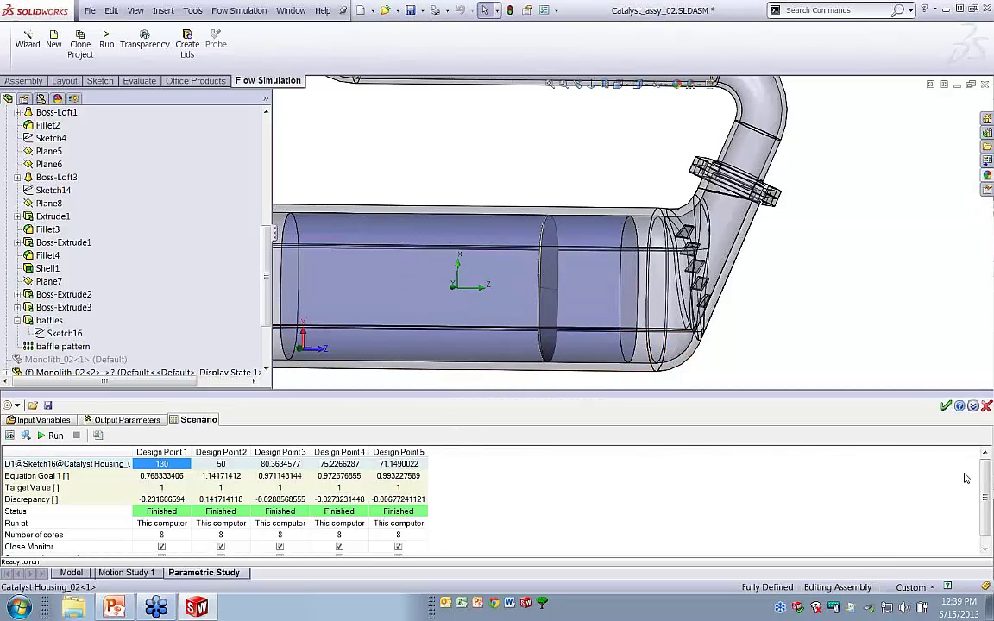
left_click_drag(773, 391, 774, 365)
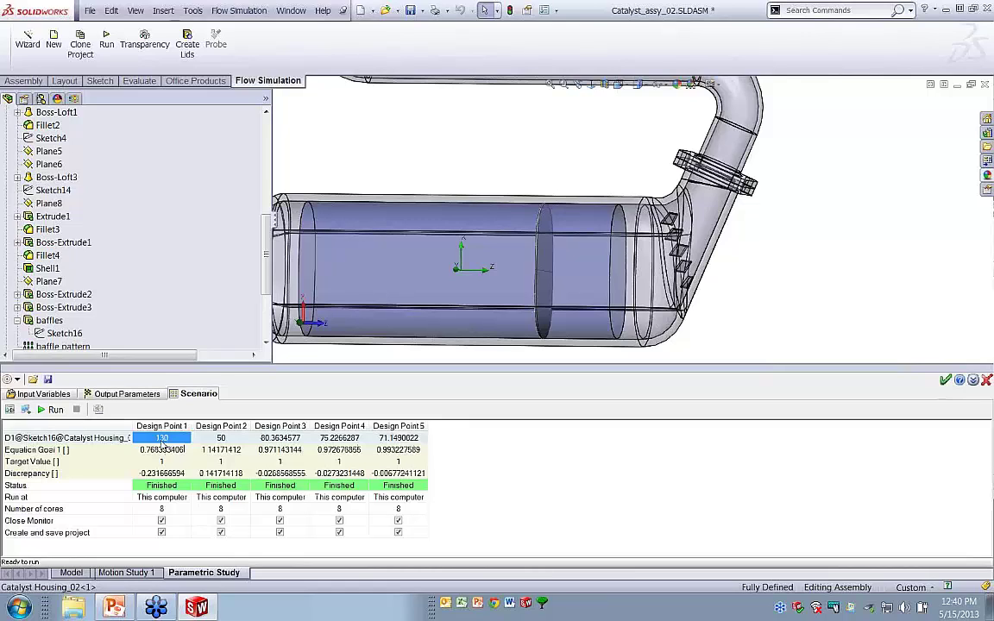
left_click(222, 450)
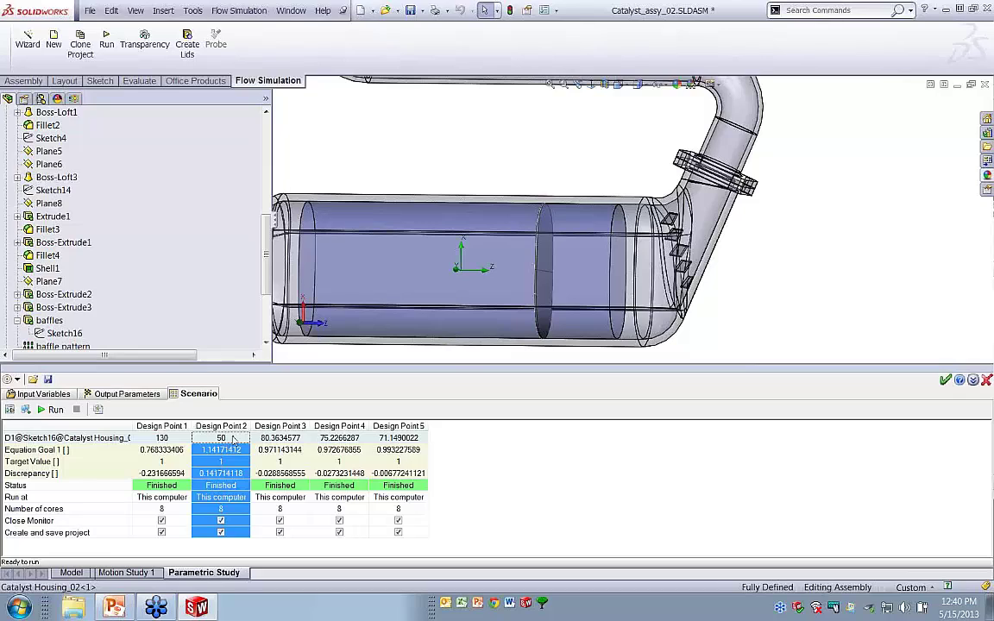
key("Right")
key("Right")
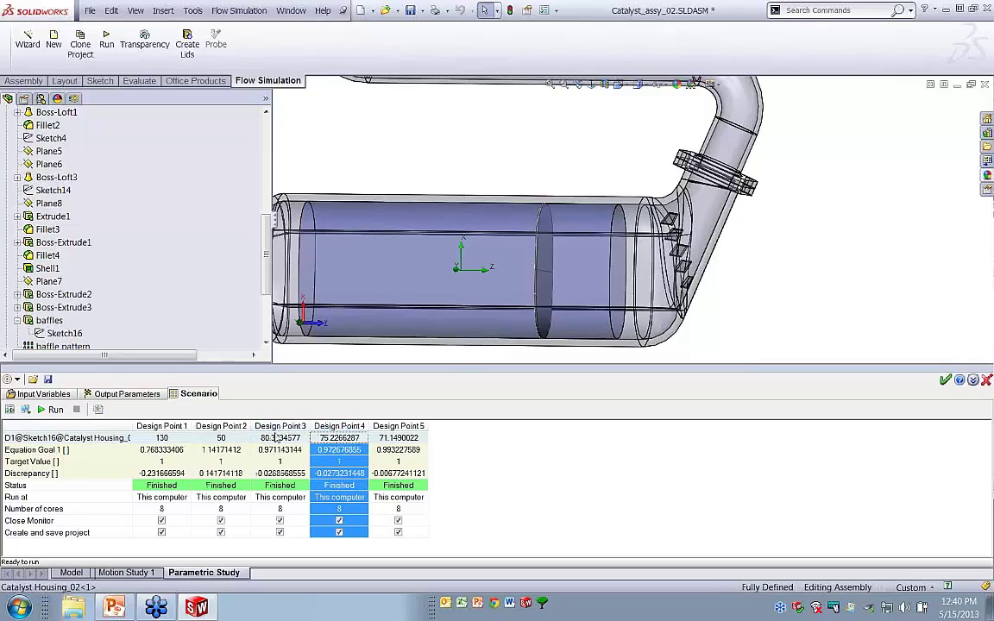
key("Right")
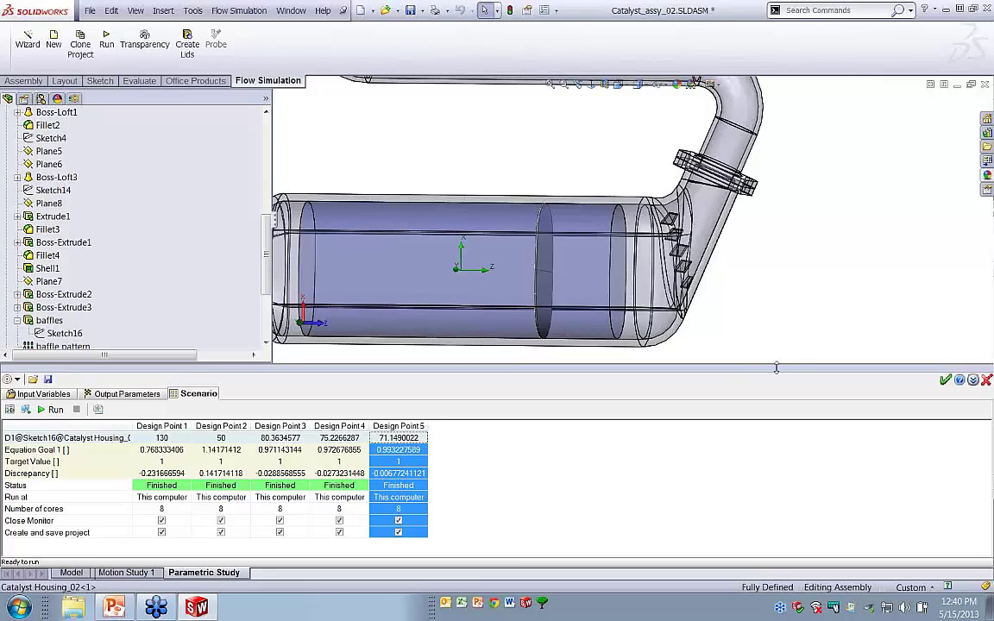
- Close the parametric study and show the complete list of Flow Simulation projects alongside a close view of the baffles
left_click(988, 380)
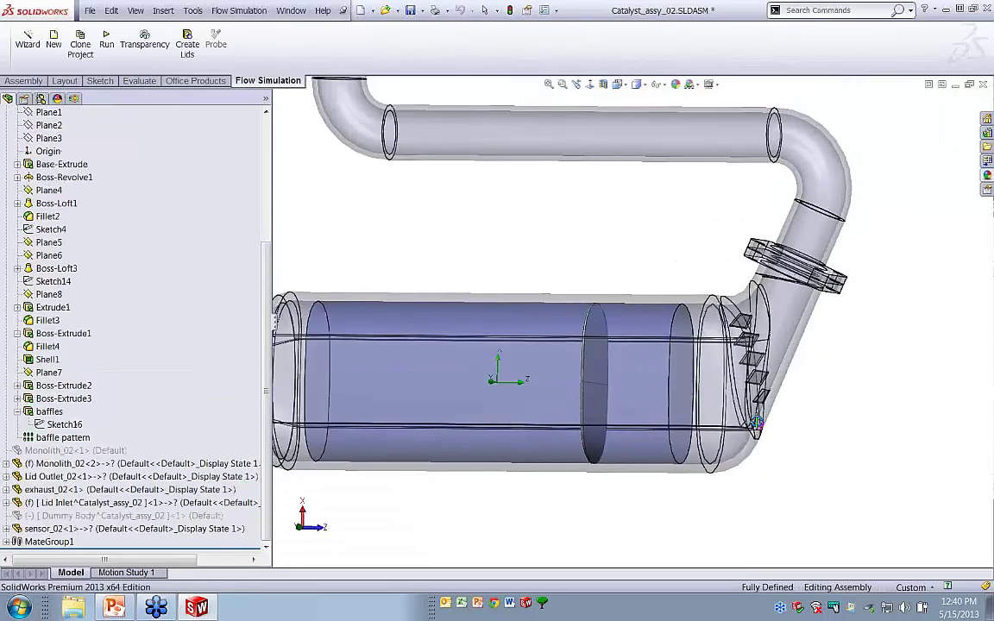
scroll(765, 383, "down", 3)
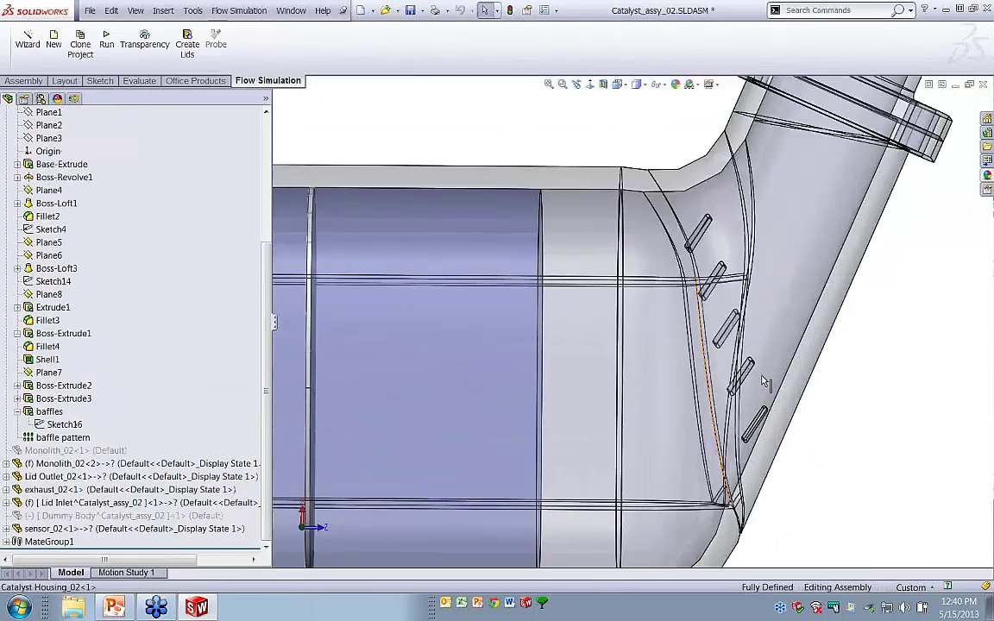
scroll(765, 381, "up", 1)
middle_click(765, 381)
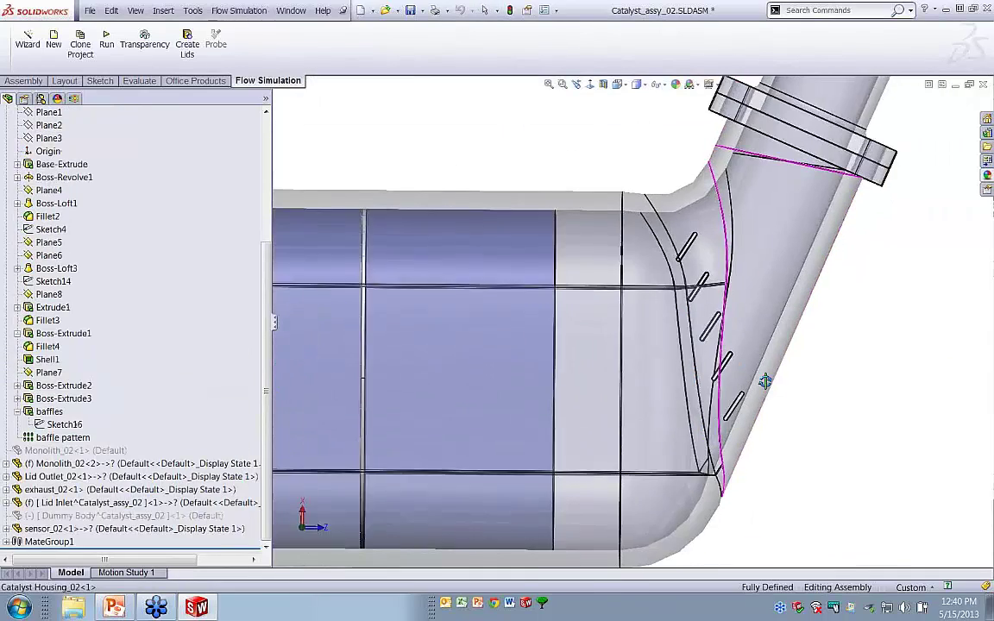
left_click(73, 99)
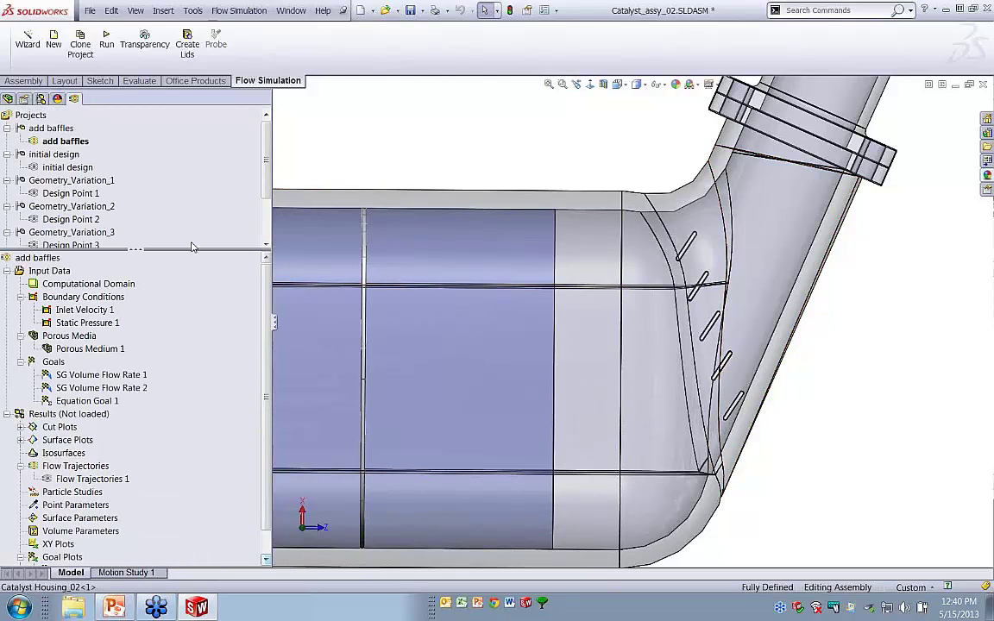
left_click_drag(170, 335, 151, 345)
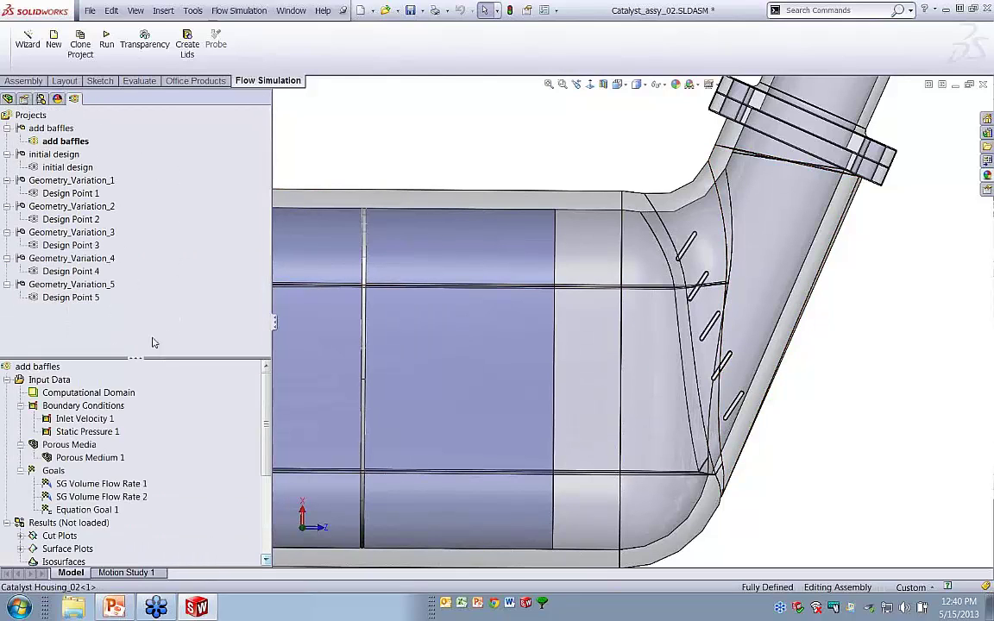
- Activate the initial design project and then the add baffles project to compare their geometry, dismissing the prompts
double_click(66, 167)
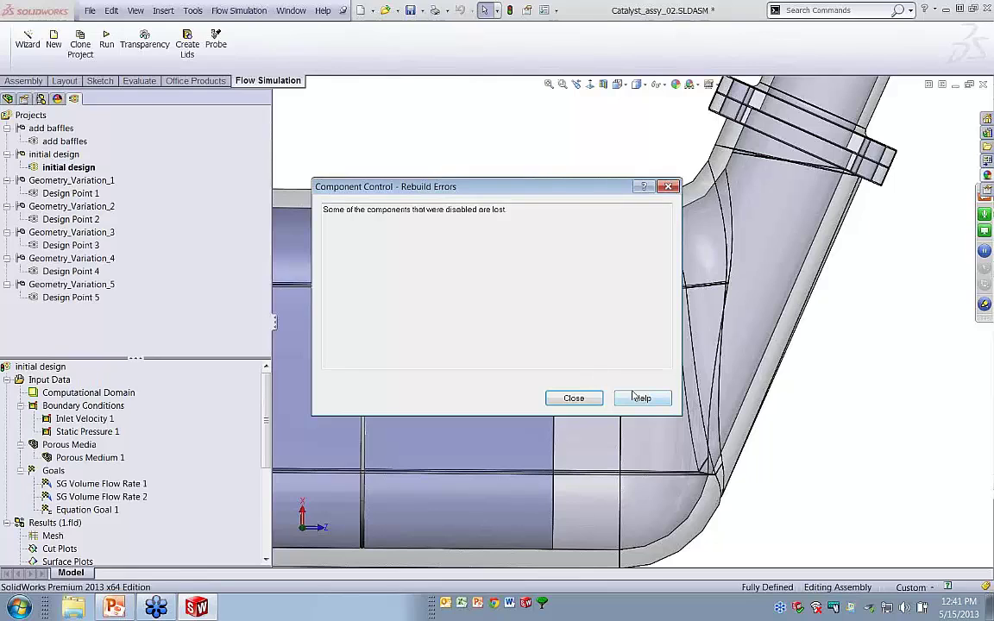
left_click(573, 398)
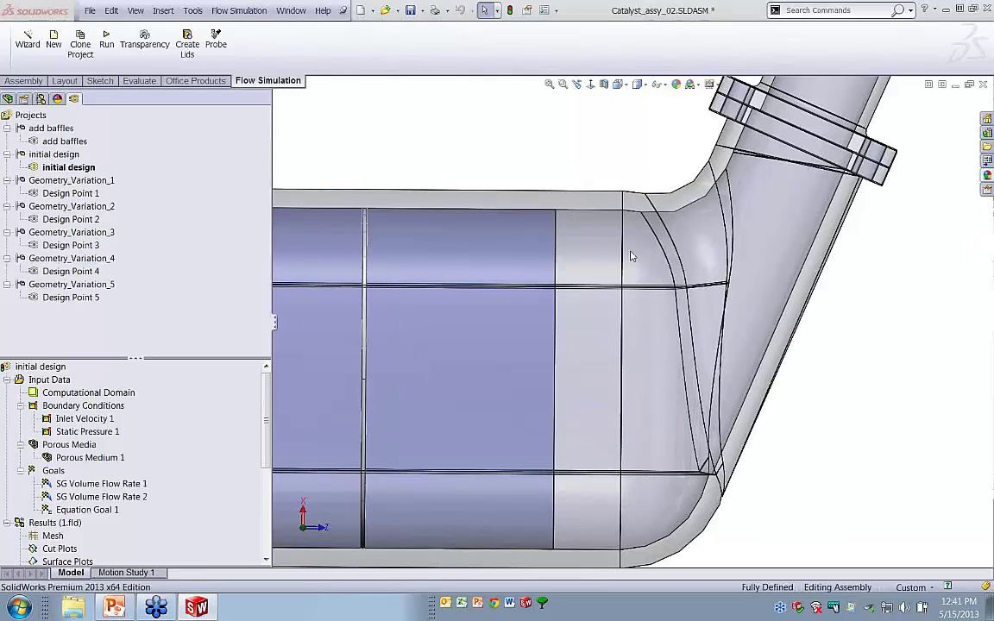
double_click(60, 142)
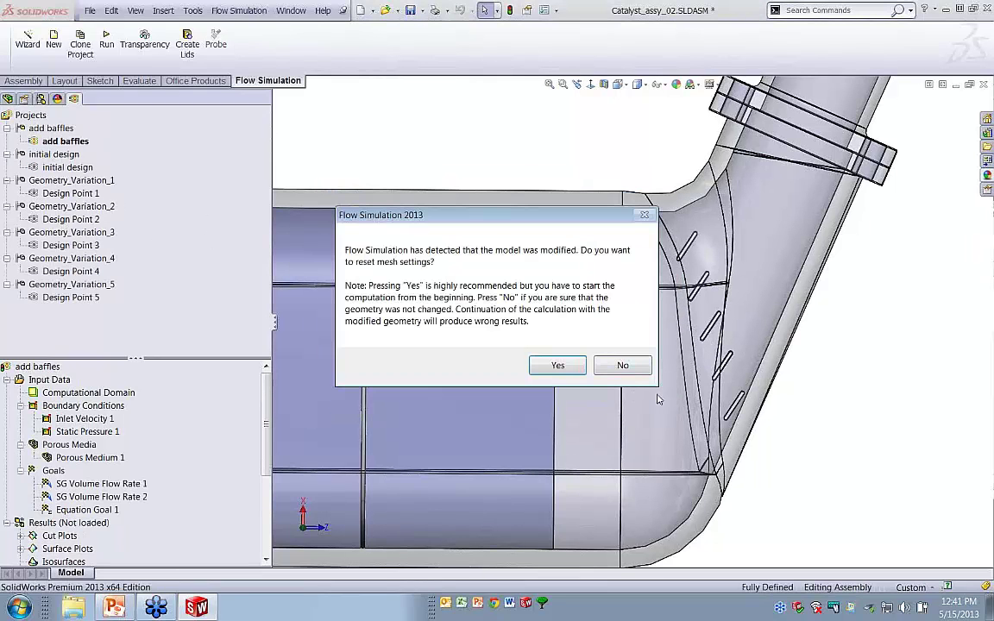
left_click(557, 365)
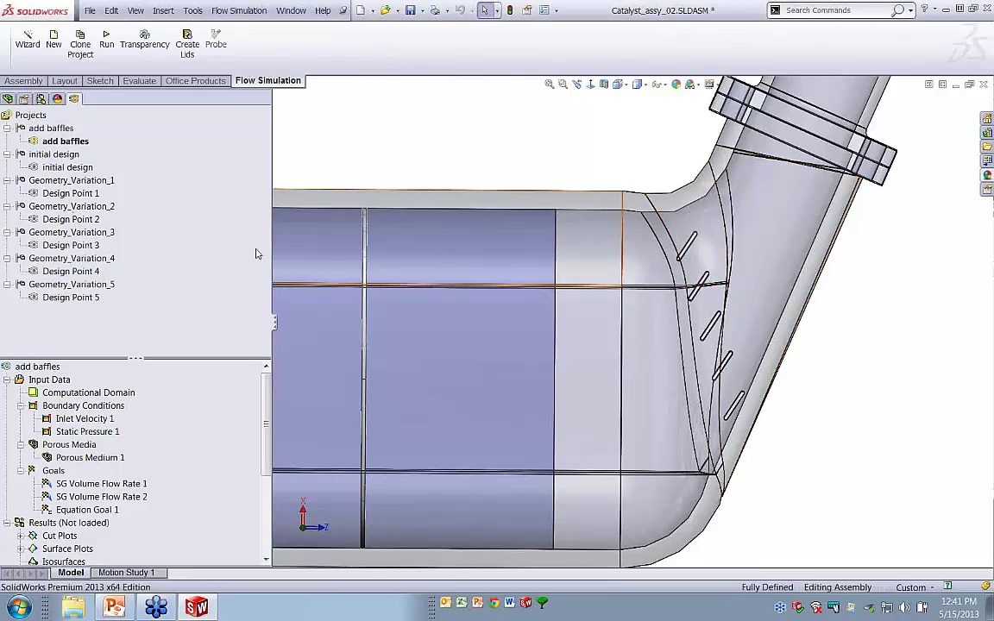
- Activate Design Points 2, 3 and 4 in turn to compare their baffle angles, declining each mesh settings reset
double_click(75, 220)
left_click(623, 366)
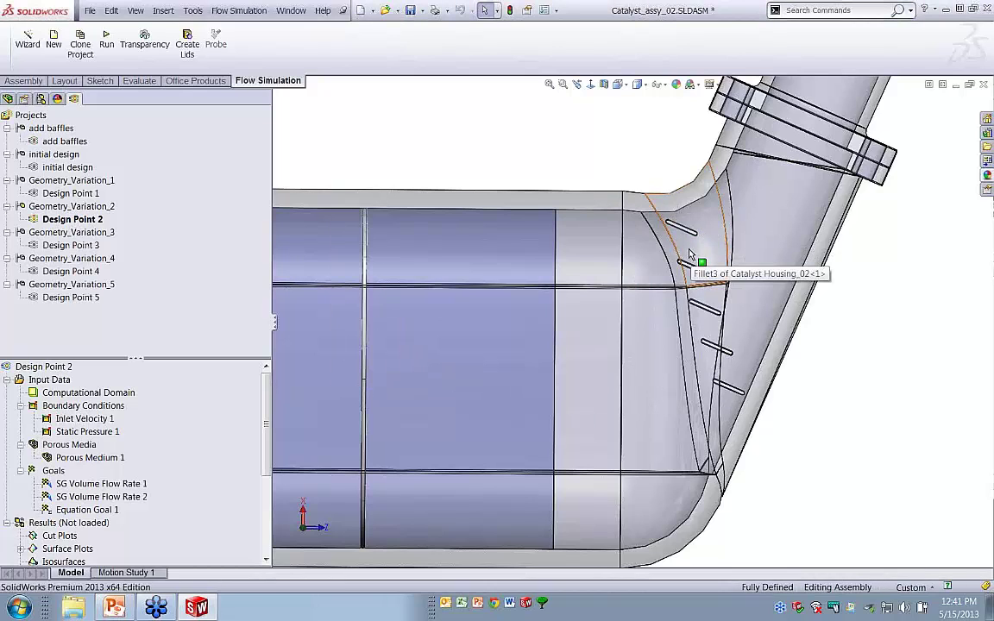
double_click(71, 246)
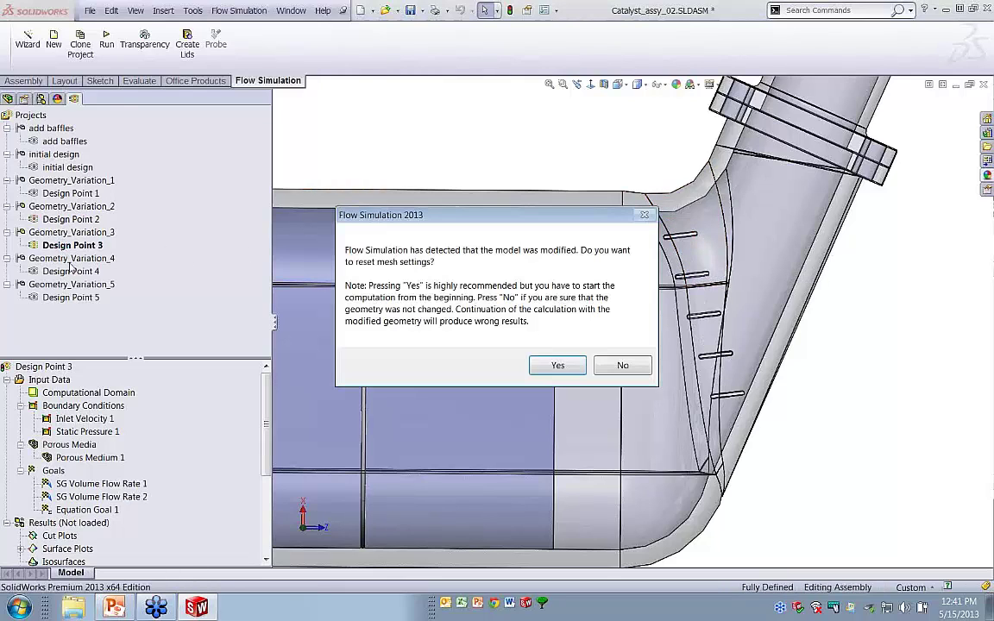
left_click(557, 336)
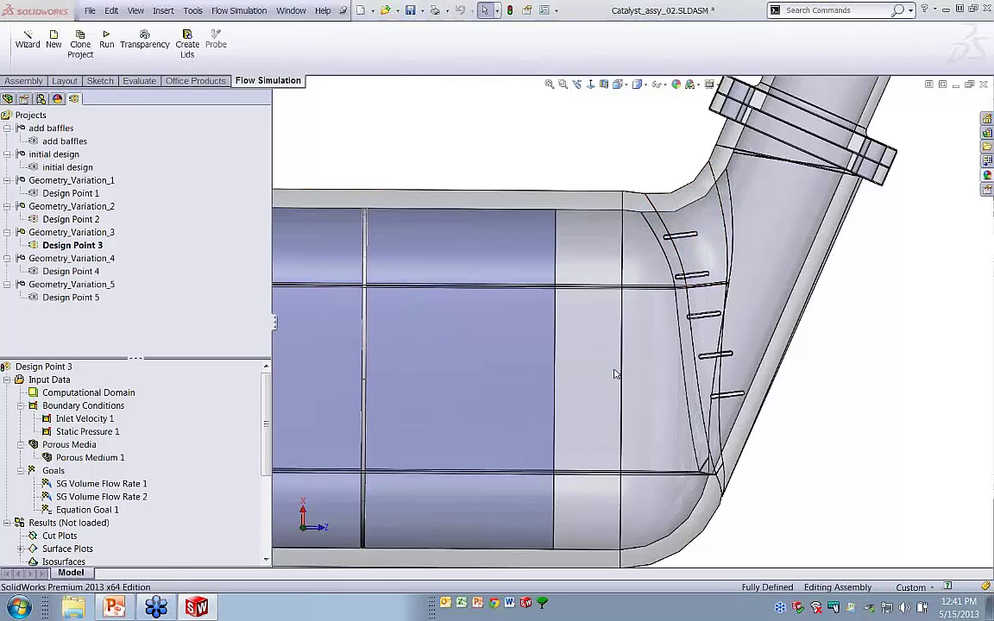
left_click(78, 271)
double_click(78, 271)
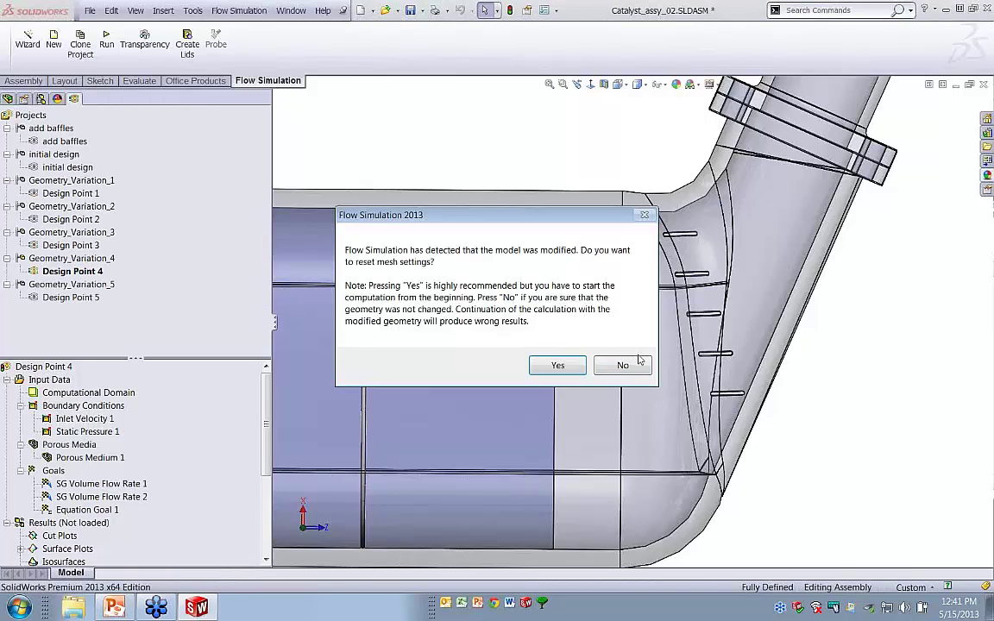
left_click(575, 337)
- Activate the Design Point 5 project without resetting the mesh settings and load its results
double_click(89, 298)
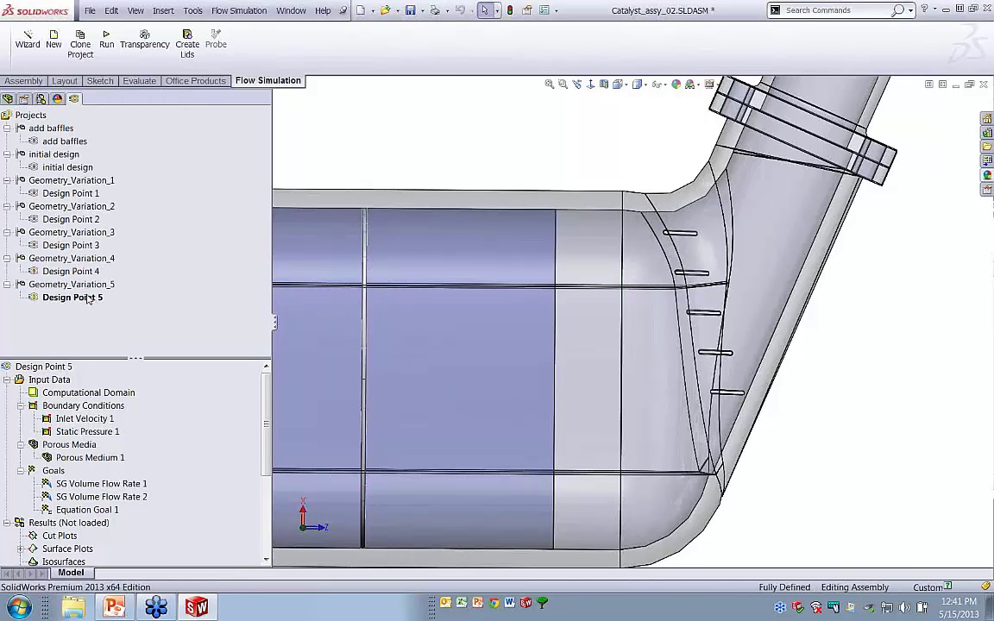
left_click(623, 366)
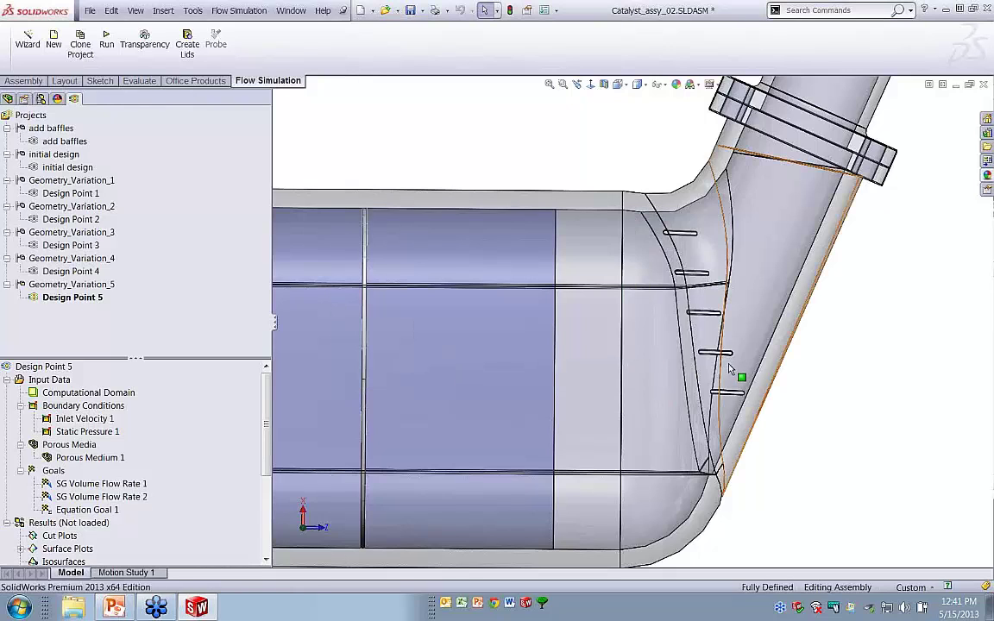
left_click(645, 361)
scroll(643, 354, "up", 5)
scroll(514, 293, "down", 3)
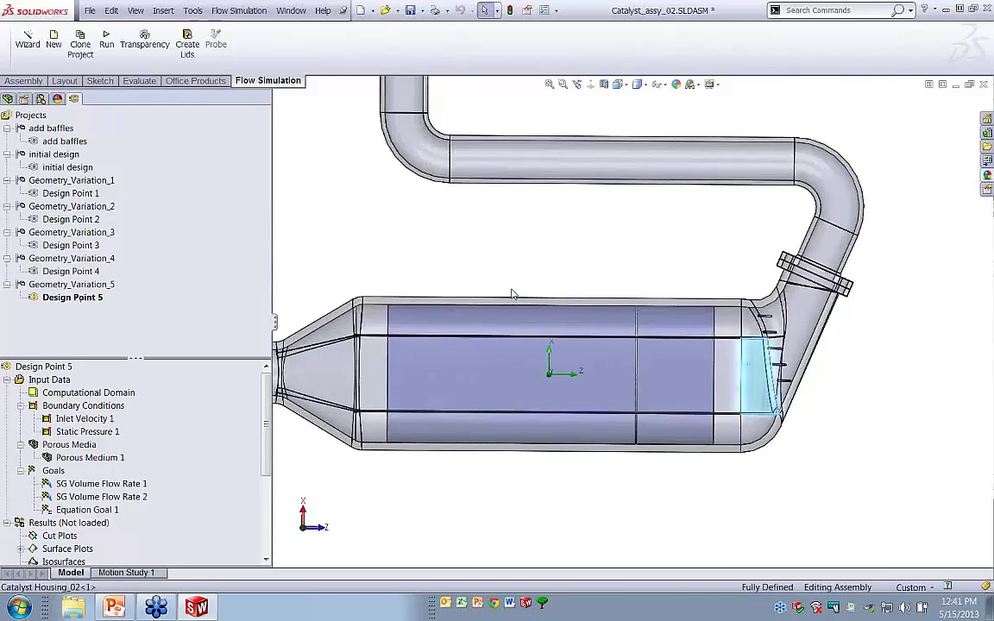
scroll(514, 294, "up", 3)
left_click(422, 259)
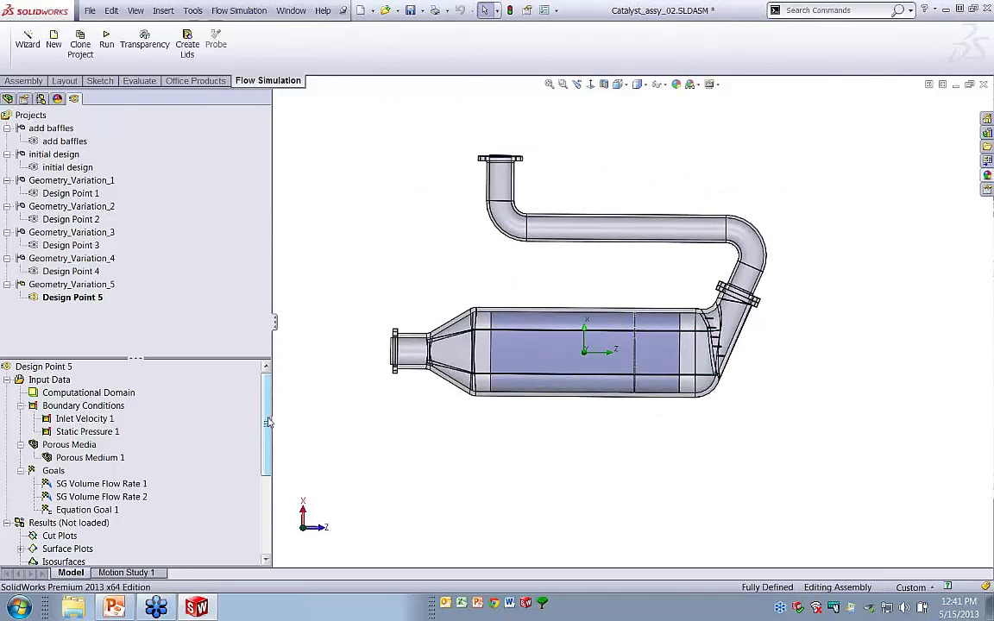
scroll(256, 495, "down", 4)
right_click(115, 458)
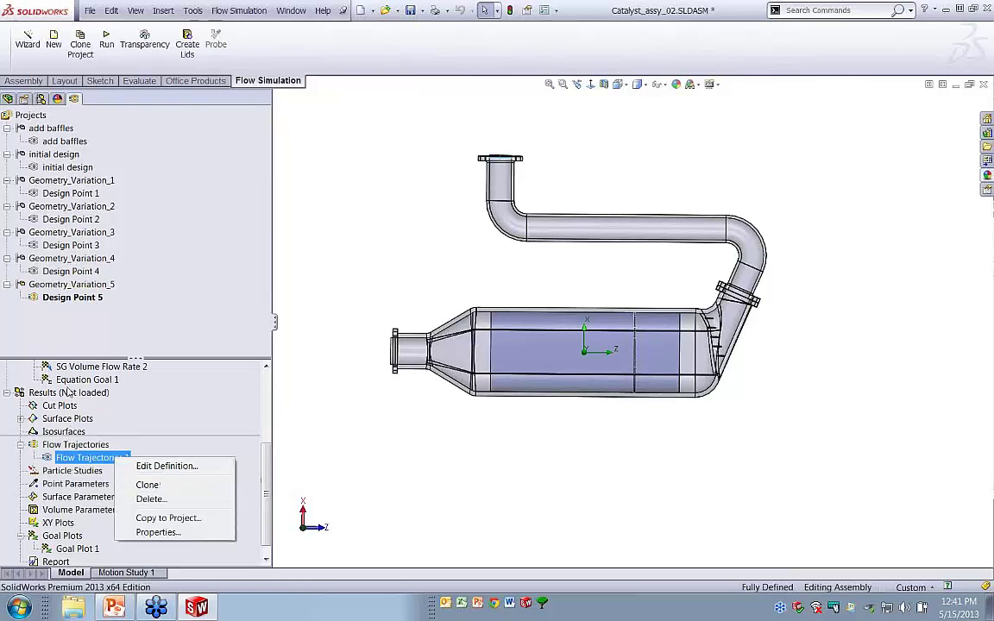
right_click(69, 393)
left_click(211, 397)
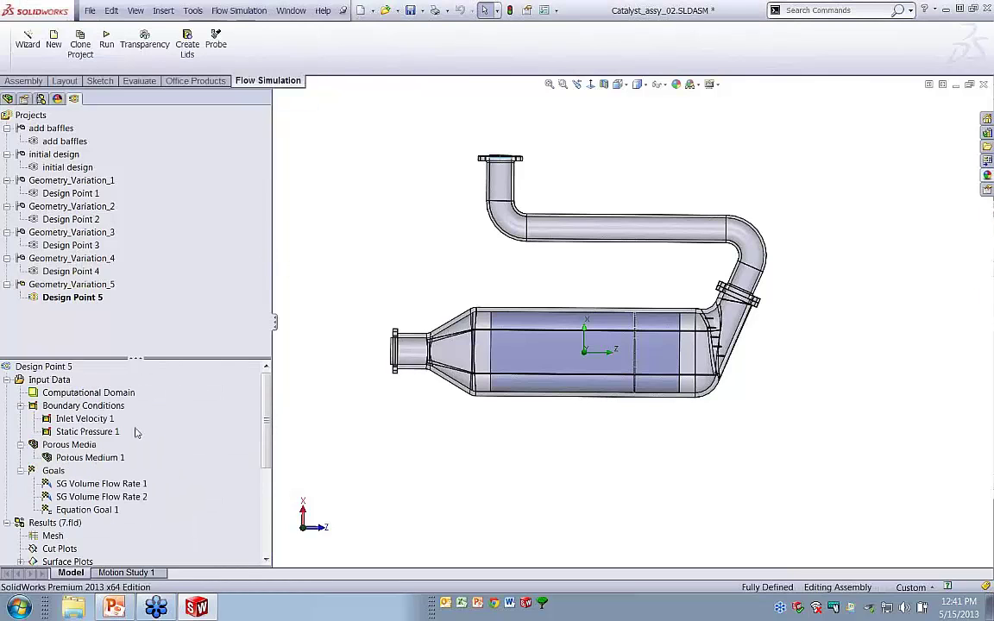
- Show Flow Trajectories 1 for Design Point 5 and examine the flow distribution through the catalyst
scroll(229, 391, "down", 4)
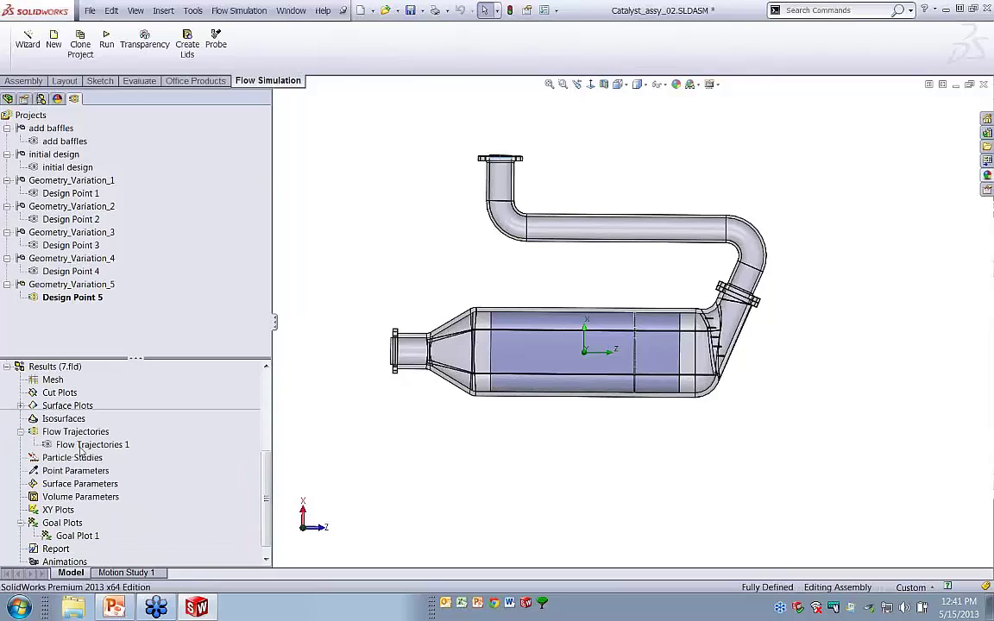
right_click(87, 444)
left_click(122, 338)
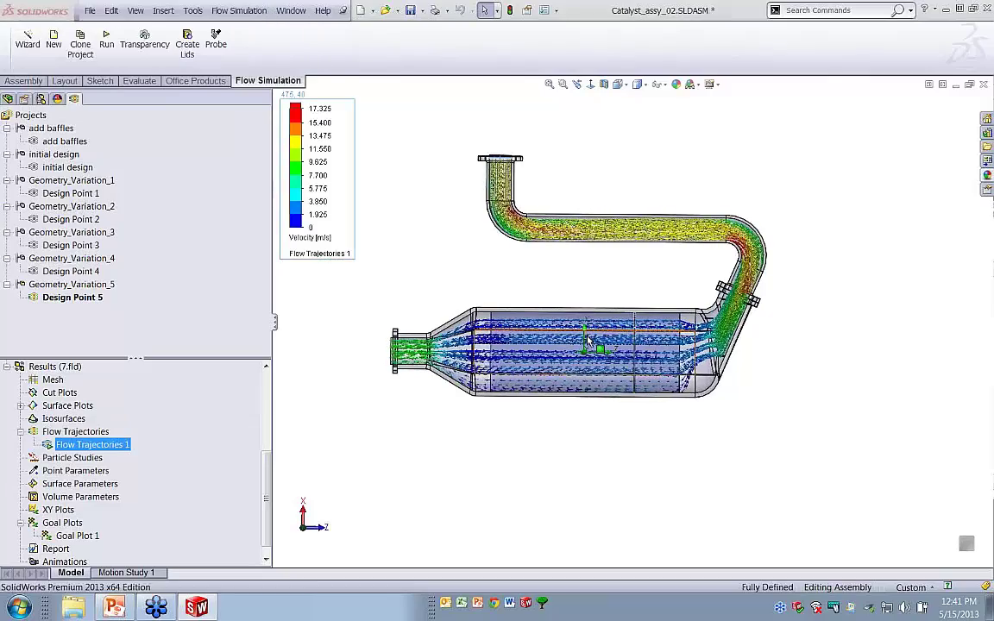
scroll(587, 341, "down", 2)
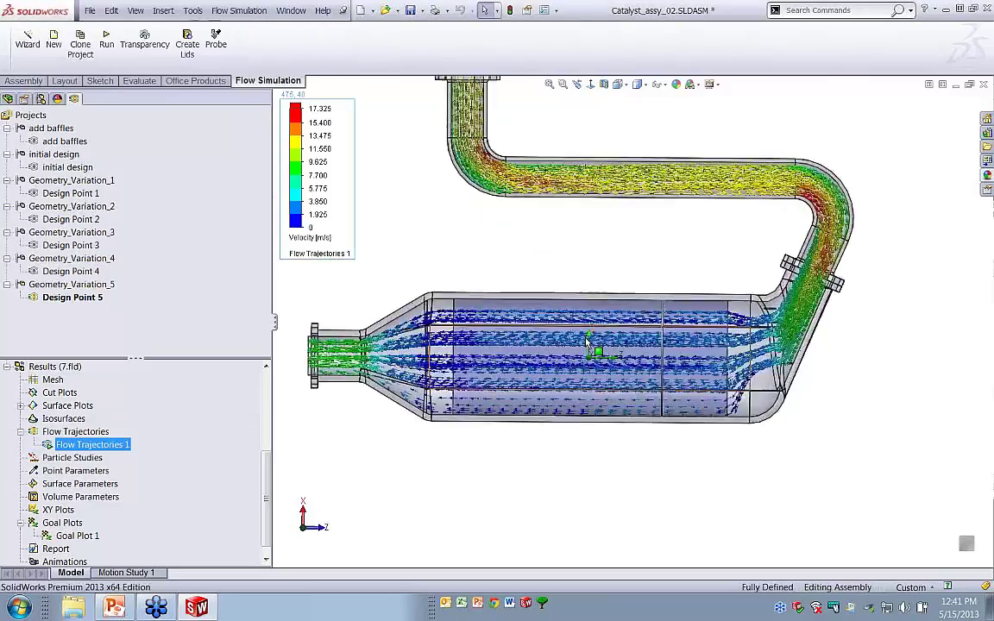
scroll(588, 341, "down", 2)
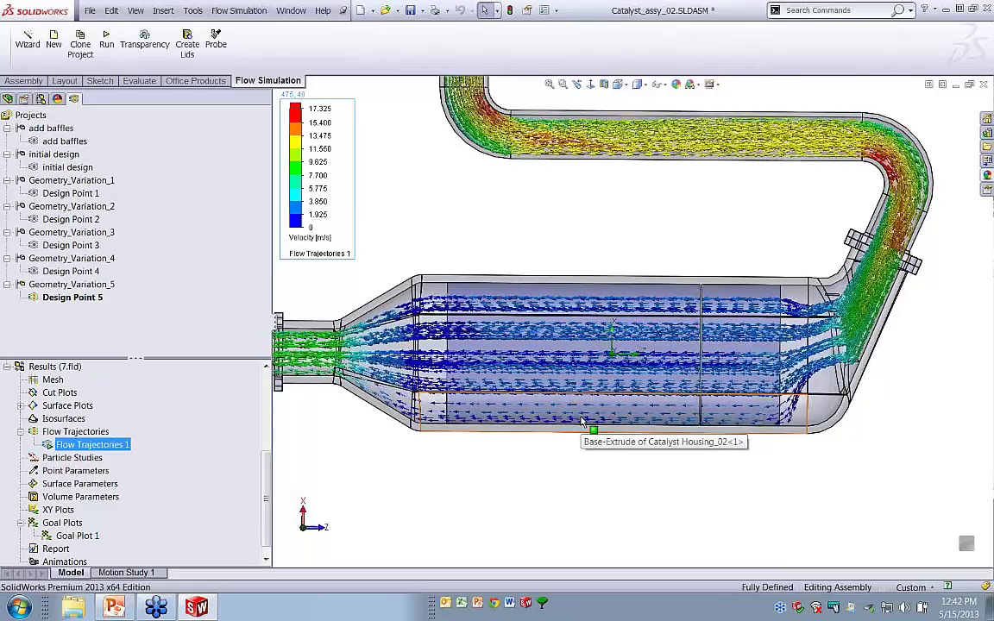
- Switch to the Webcast-Flow.pptx presentation in PowerPoint and start the slide show from slide 12
left_click(115, 608)
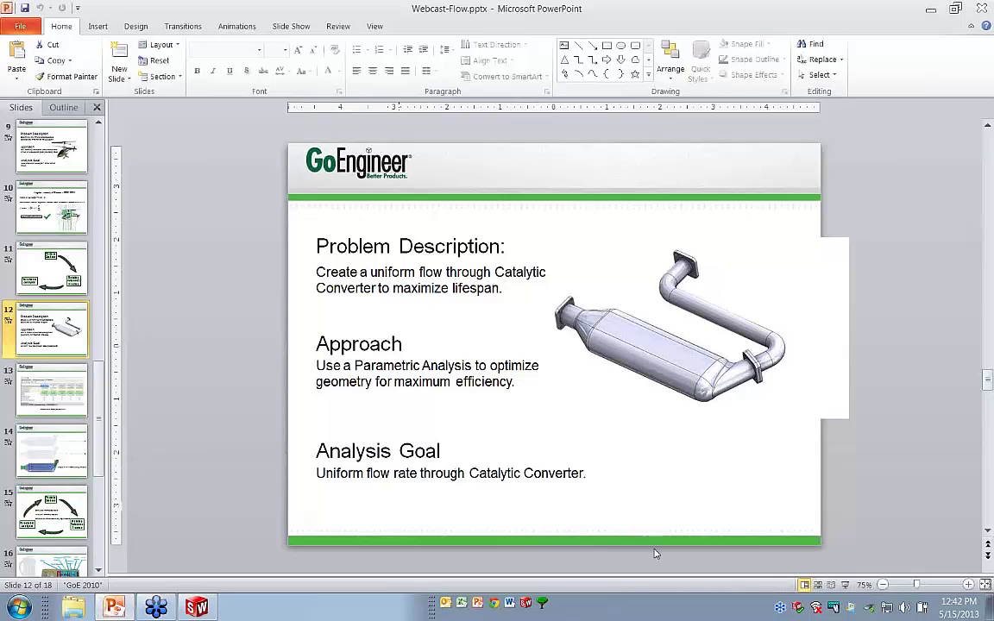
left_click(843, 585)
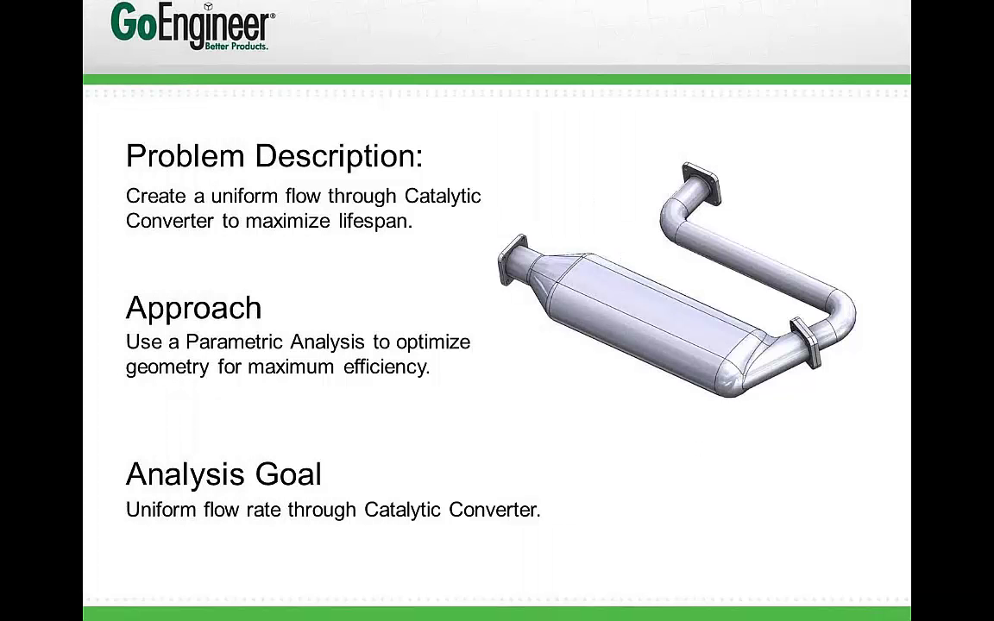